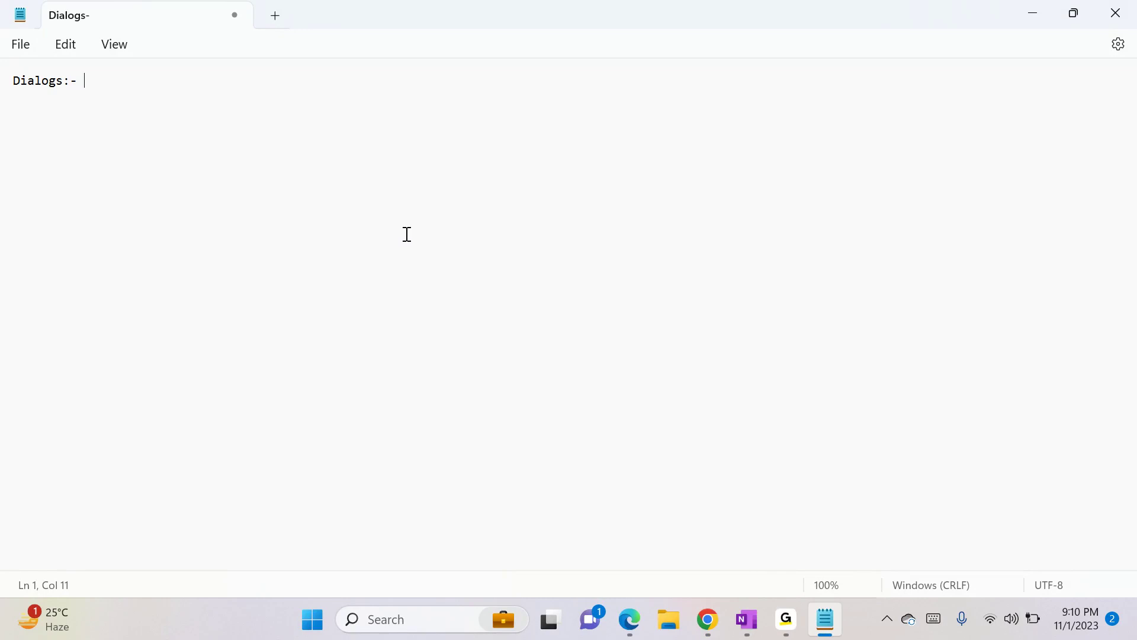
- Complete the heading line as "Dialogs:- Step by step process to take the informatiom from the customer"
{"action": "type", "text": "Step by step"}
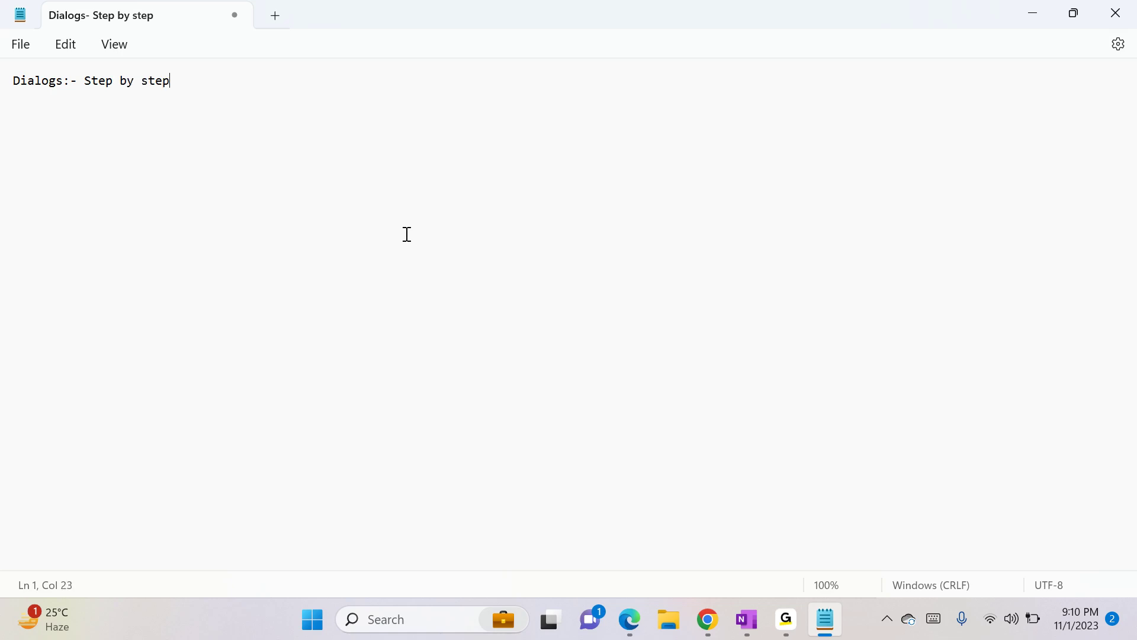
{"action": "type", "text": " process to ta"}
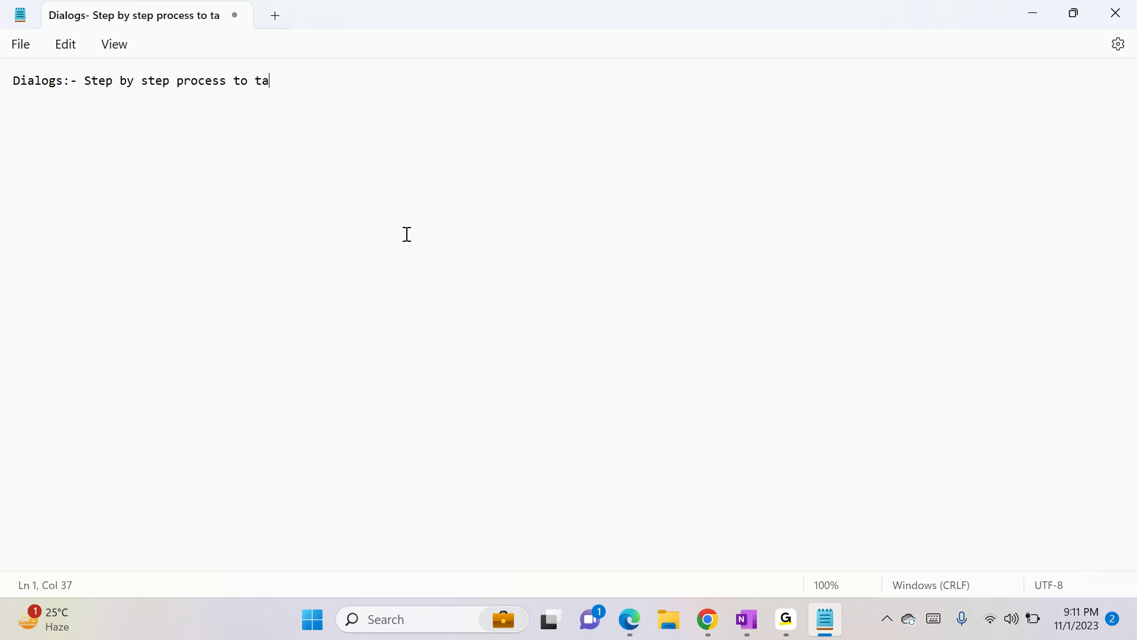
{"action": "type", "text": "ke the informatiom from the customer"}
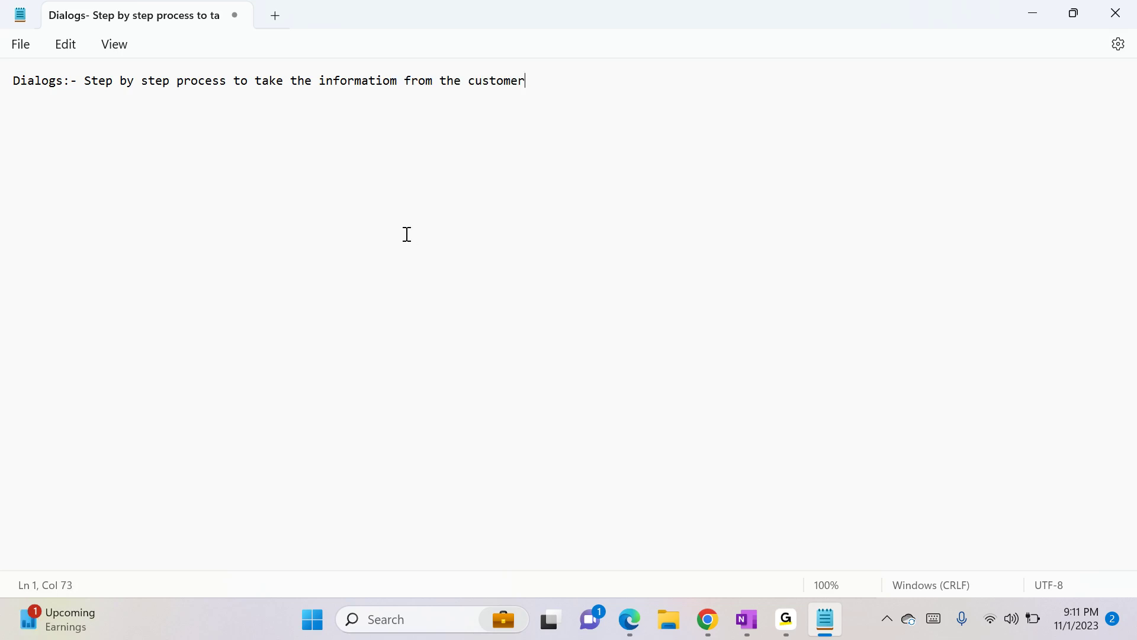
- Add a new paragraph reading "call--> CS--> will ask some question" below the heading
{"action": "key", "text": "Return"}
{"action": "key", "text": "Return"}
{"action": "type", "text": "call--> CS--> will ask some"}
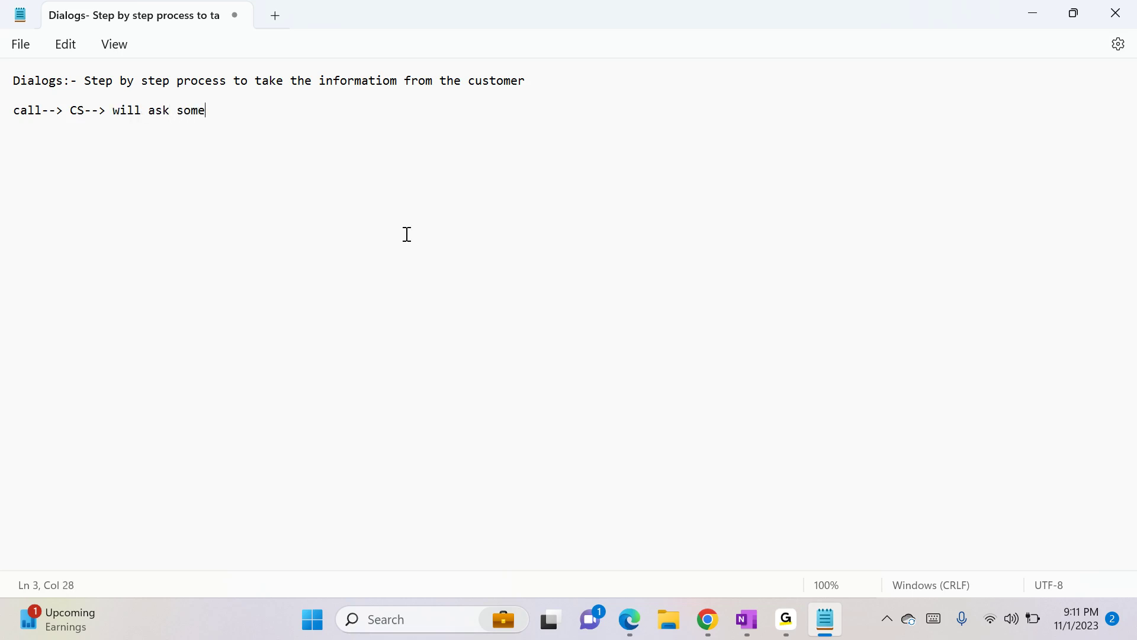
{"action": "type", "text": " question"}
- Start a list of questions below it with the lines name and mobile
{"action": "key", "text": "Return"}
{"action": "key", "text": "Return"}
{"action": "type", "text": "name"}
{"action": "key", "text": "Return"}
{"action": "type", "text": "mobile"}
{"action": "key", "text": "Return"}
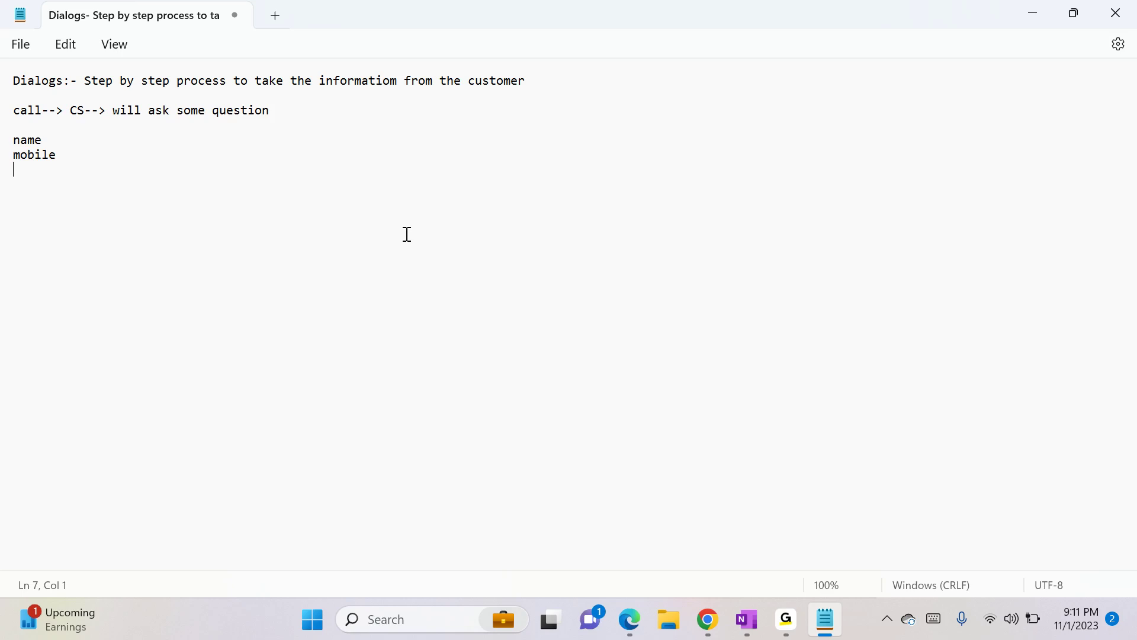
- Add DOB and Mothers name to the question list, followed by blank lines
{"action": "type", "text": "DOW"}
{"action": "key", "text": "BackSpace"}
{"action": "type", "text": "B"}
{"action": "key", "text": "Return"}
{"action": "type", "text": "Mothers name"}
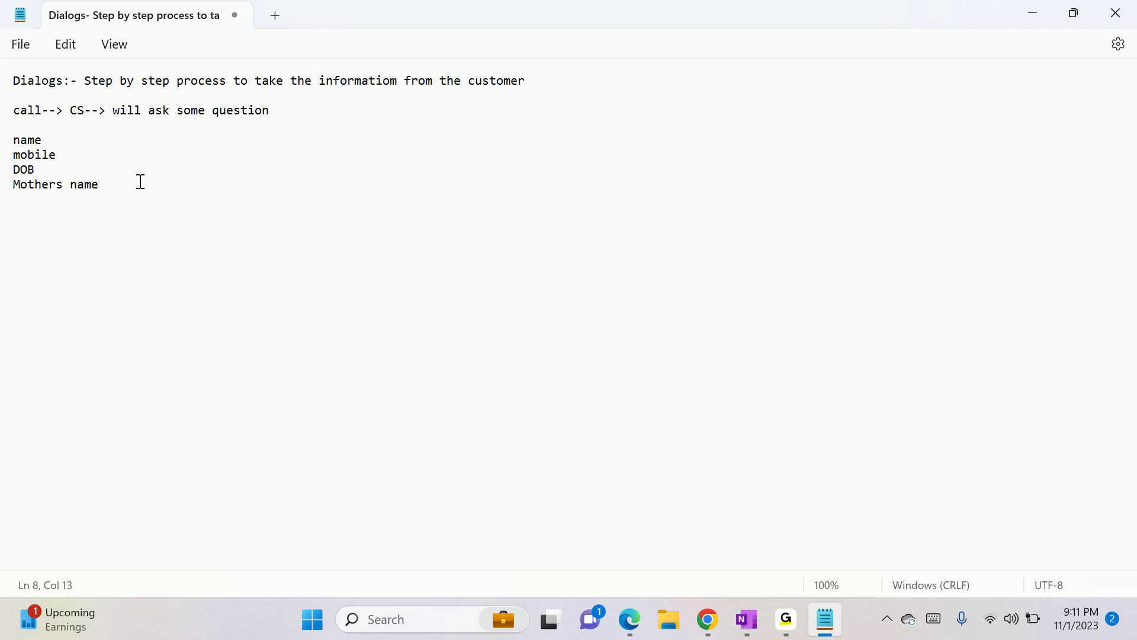
{"action": "key", "text": "Return"}
{"action": "key", "text": "Return"}
- Copy the "call--> CS--> will ask some question" line and paste it below the question list
{"action": "left_click_drag", "start_coordinate": [14, 110], "coordinate": [281, 105]}
{"action": "key", "text": "ctrl+c"}
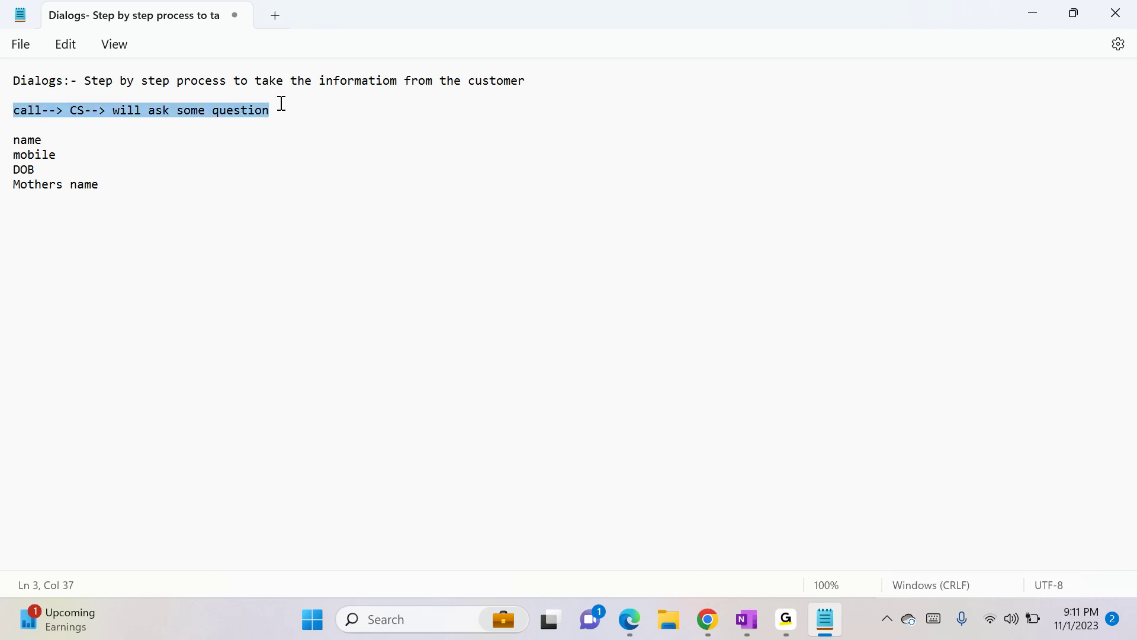
{"action": "left_click", "coordinate": [200, 193]}
{"action": "key", "text": "Return"}
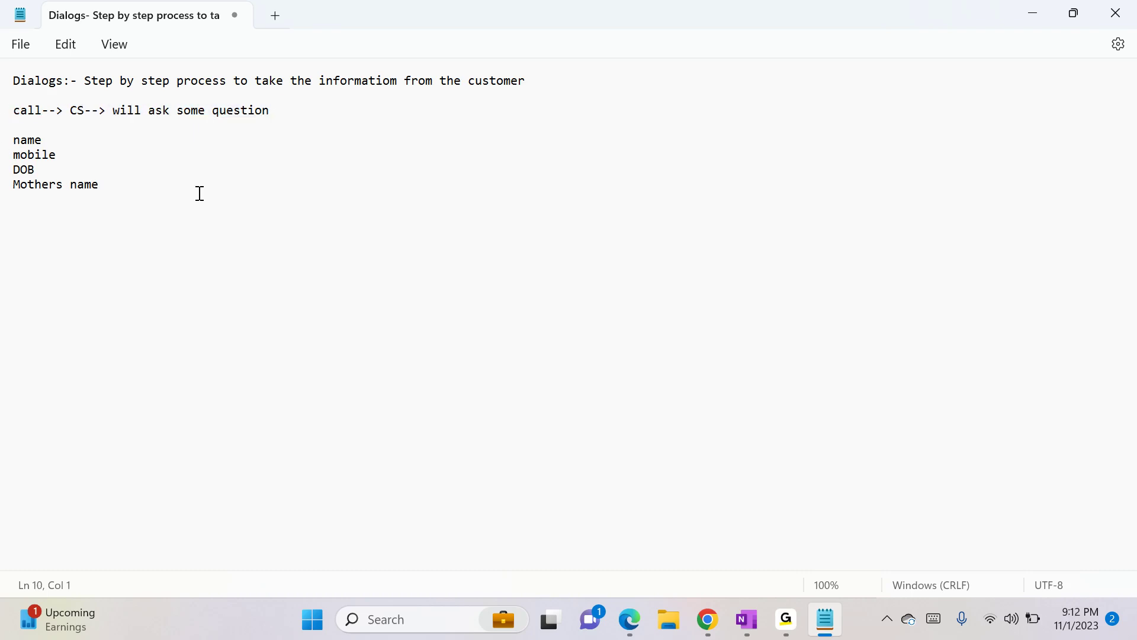
{"action": "key", "text": "ctrl+v"}
- Add the lines Issue and "from when What priority" under the pasted line
{"action": "key", "text": "Return"}
{"action": "type", "text": "Issue"}
{"action": "key", "text": "Return"}
{"action": "type", "text": "from"}
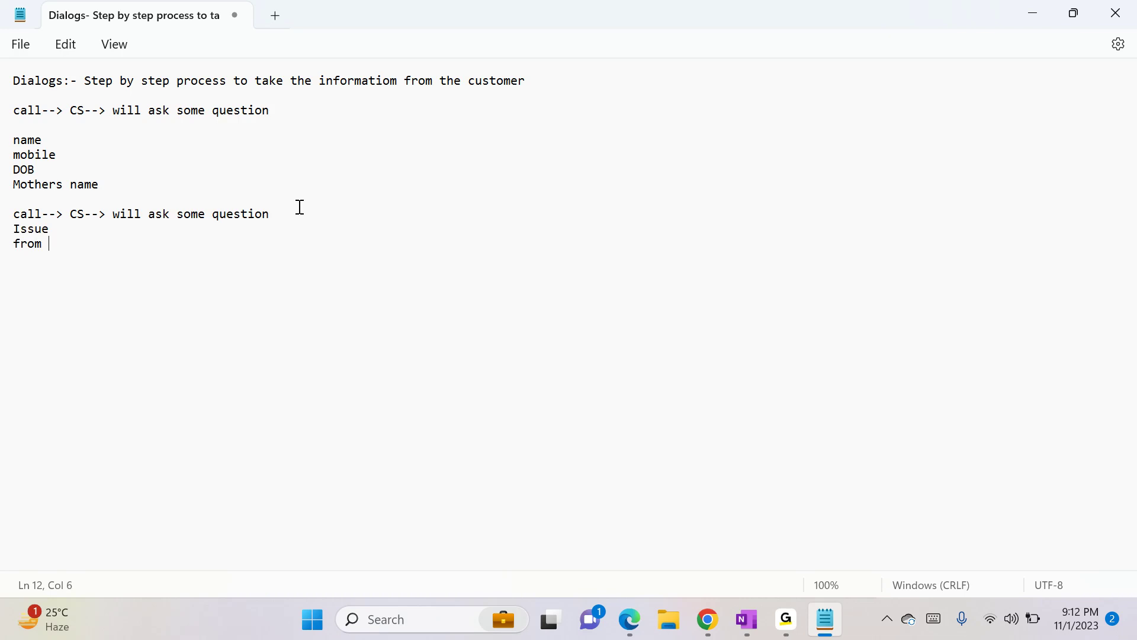
{"action": "type", "text": " when "}
{"action": "type", "text": "What pri"}
{"action": "type", "text": "ority"}
- Minimize the notes and switch to the Solutions All Solutions browser tab
{"action": "left_click", "coordinate": [16, 219]}
{"action": "left_click", "coordinate": [290, 218]}
{"action": "left_click", "coordinate": [1032, 14]}
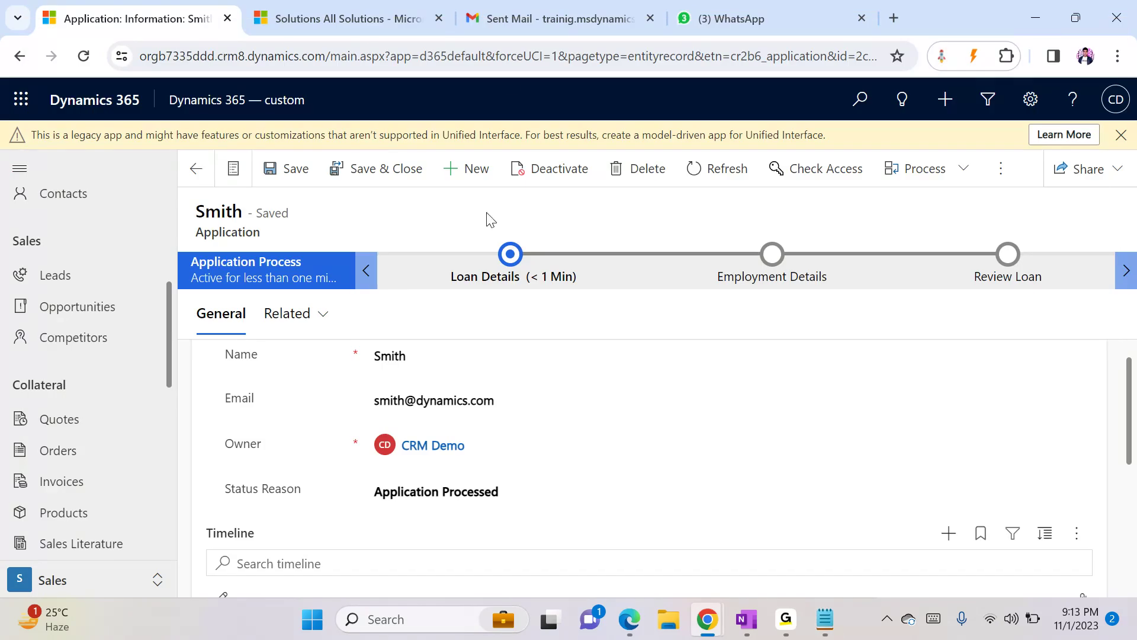
{"action": "left_click", "coordinate": [366, 13]}
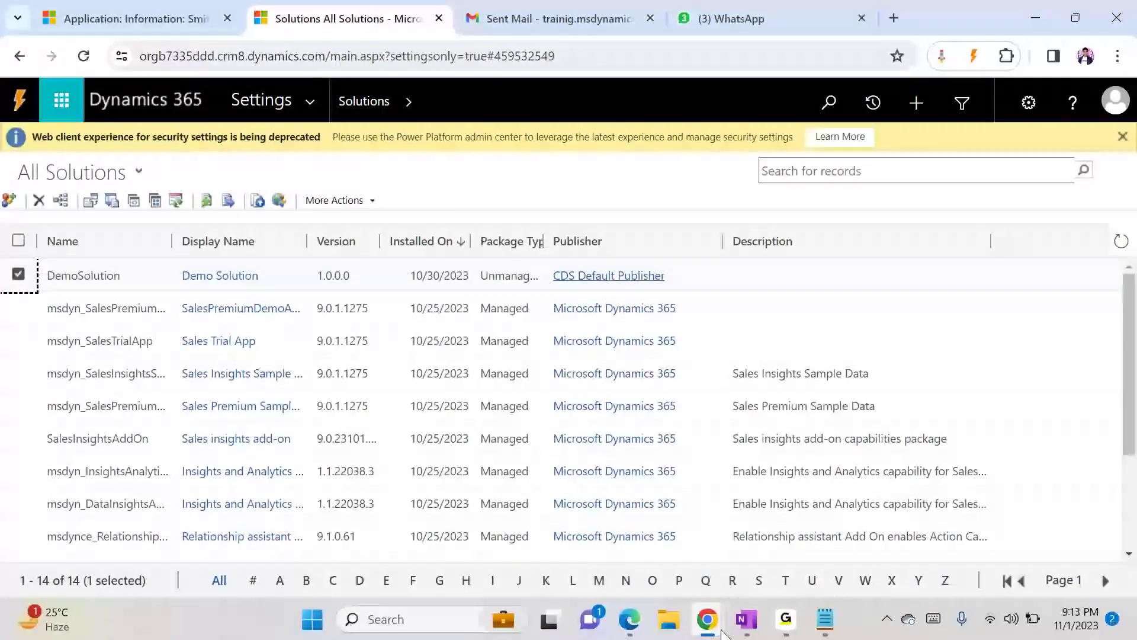
- Close the Application Workflow process window and bring up the Demo Solution window
{"action": "mouse_move", "coordinate": [710, 624]}
{"action": "mouse_move", "coordinate": [897, 498]}
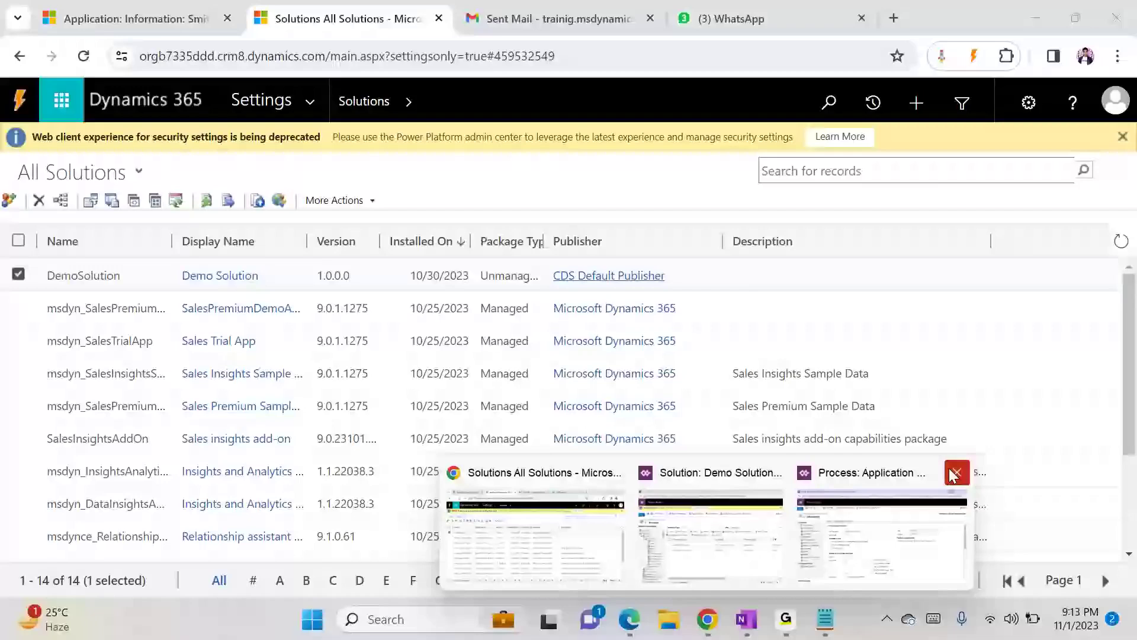
{"action": "left_click", "coordinate": [957, 472]}
{"action": "left_click", "coordinate": [830, 499]}
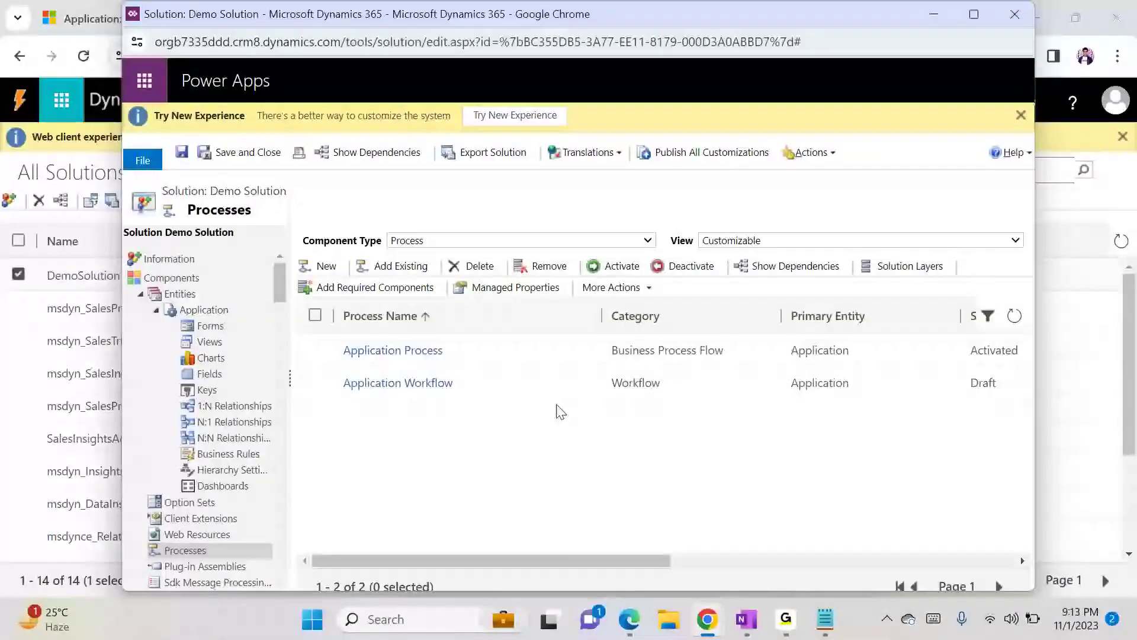
- Create a new blank process named Demo Dialog with category Dialog and entity Phone Call
{"action": "left_click", "coordinate": [328, 268]}
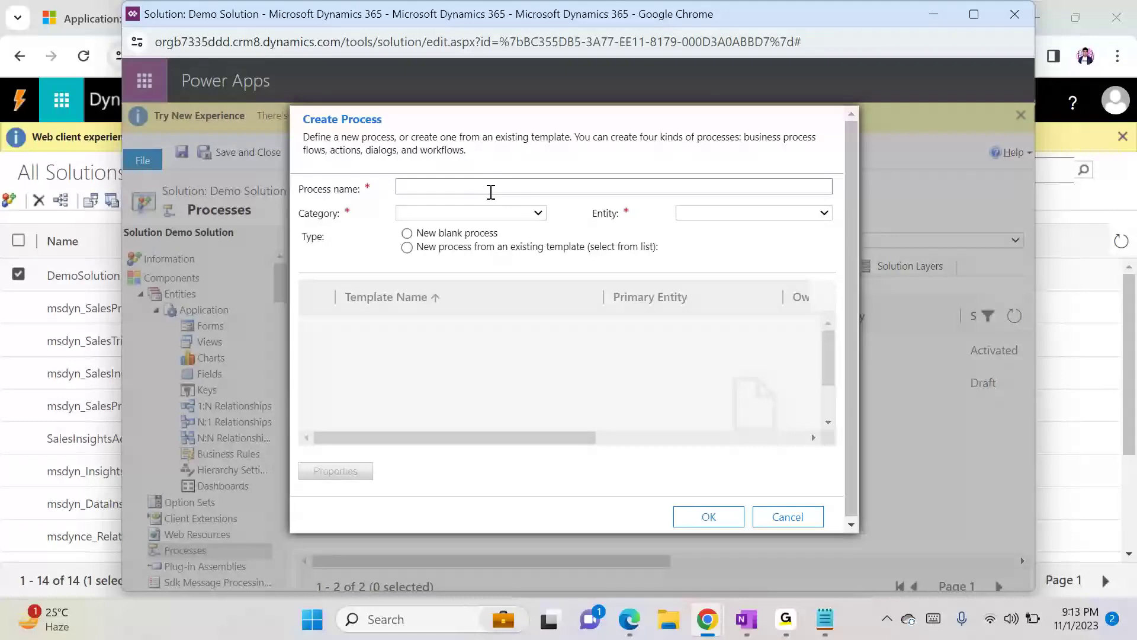
{"action": "left_click", "coordinate": [477, 187]}
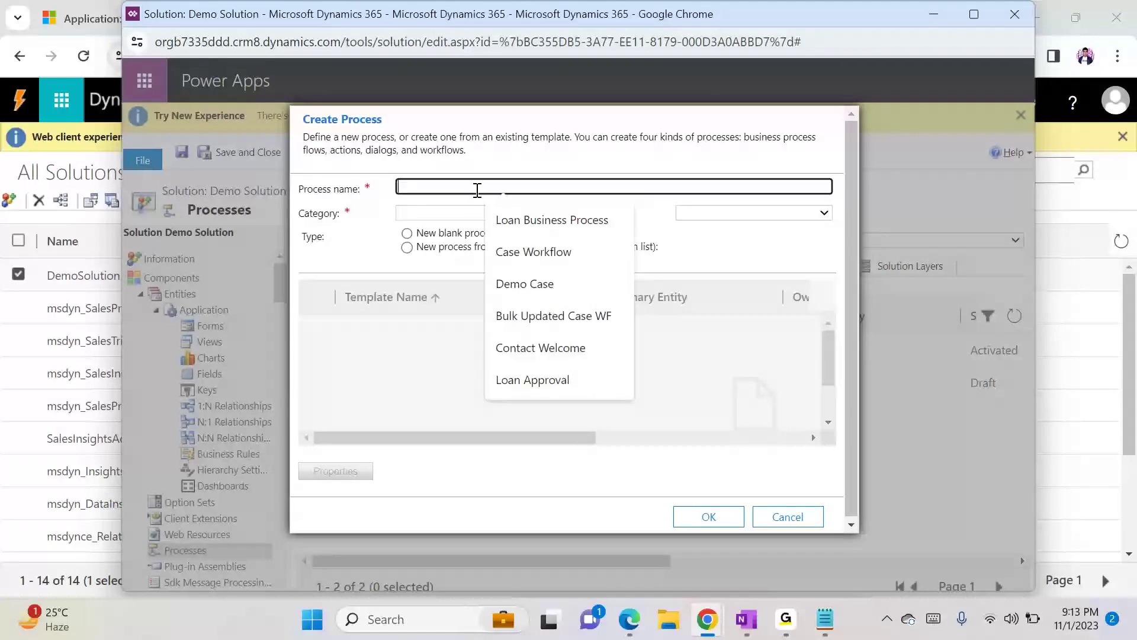
{"action": "type", "text": "Demo "}
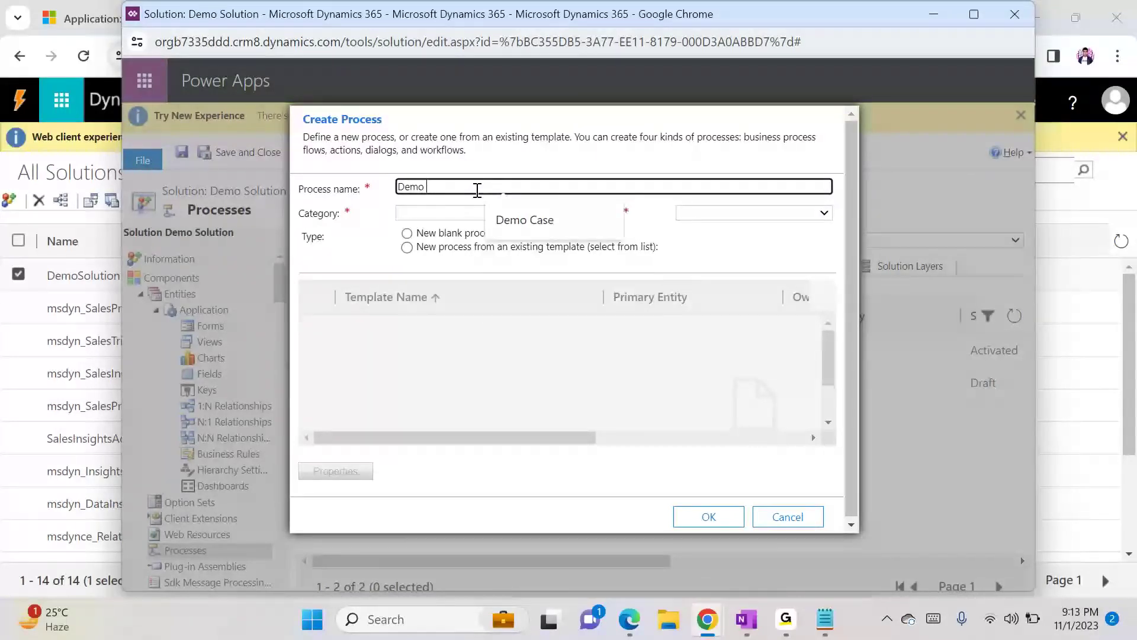
{"action": "type", "text": "Dialog"}
{"action": "key", "text": "Tab"}
{"action": "left_click", "coordinate": [480, 212]}
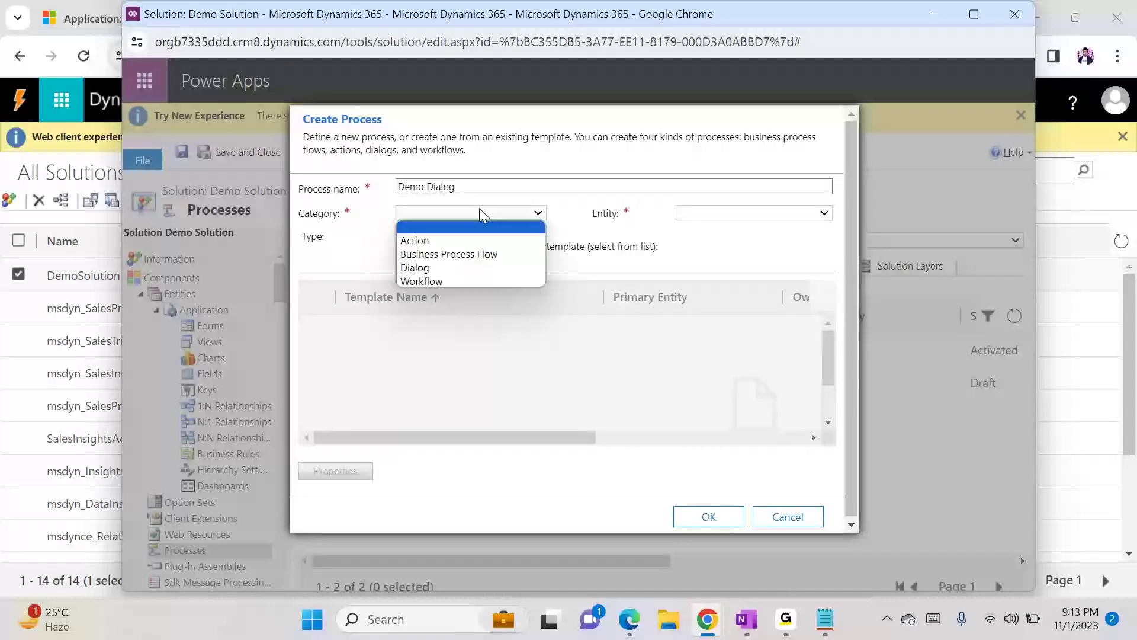
{"action": "left_click", "coordinate": [441, 271]}
{"action": "left_click", "coordinate": [701, 214]}
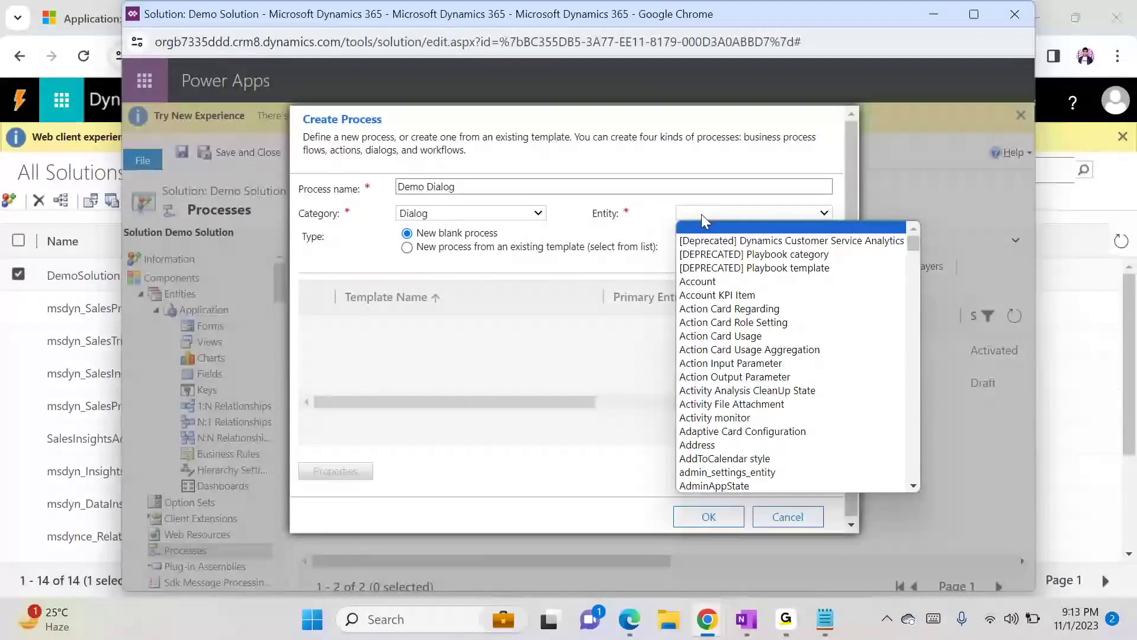
{"action": "type", "text": "ph"}
{"action": "key", "text": "Return"}
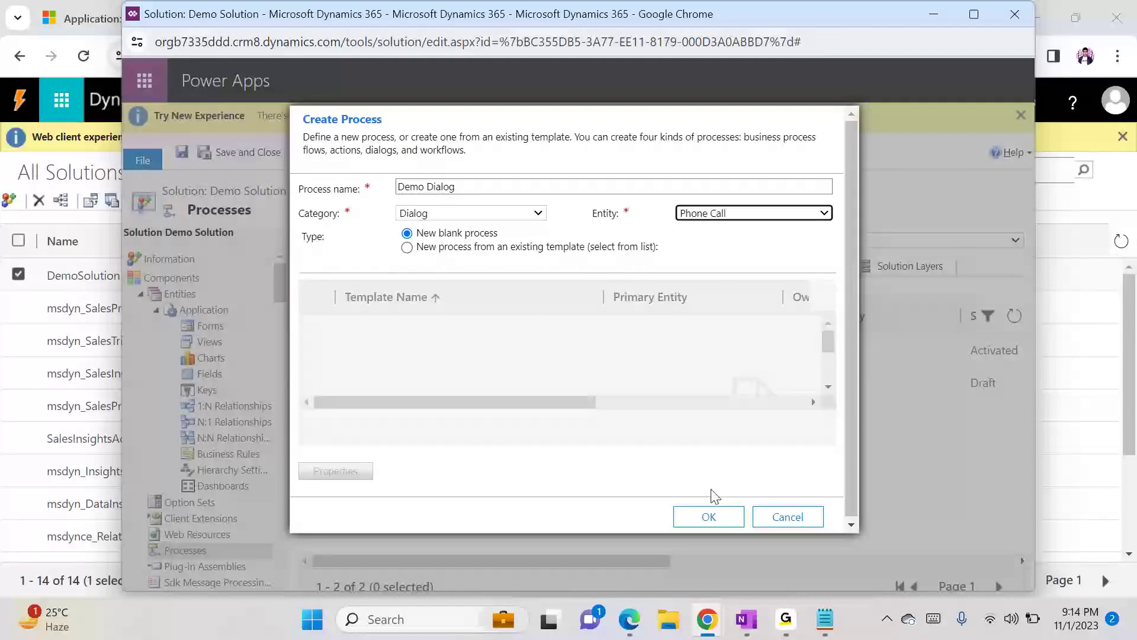
{"action": "left_click", "coordinate": [708, 516]}
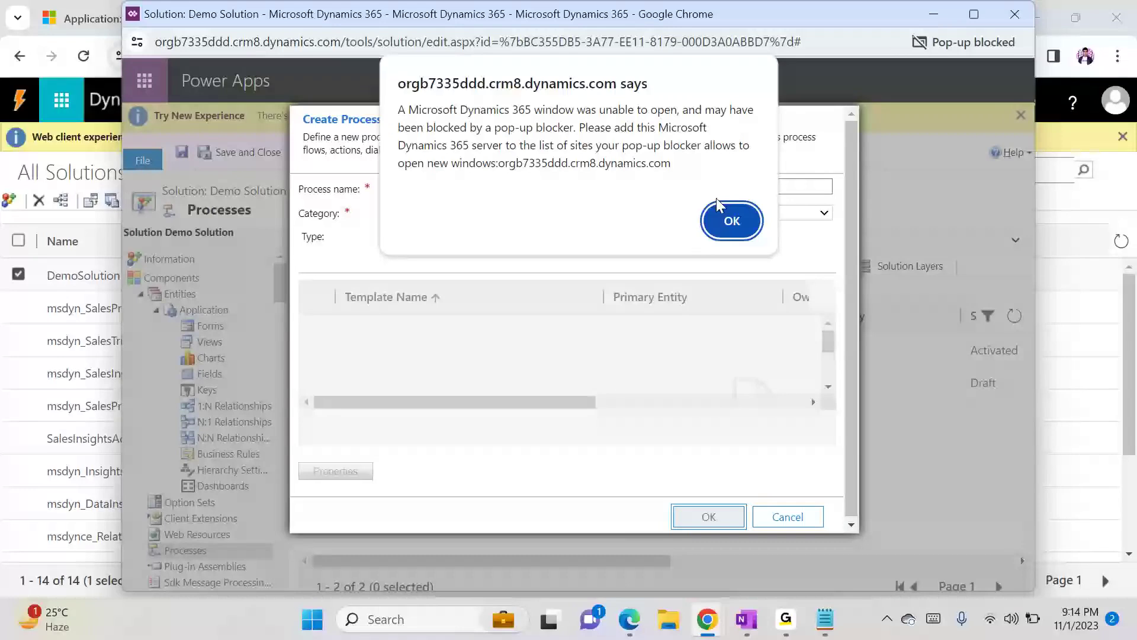
- Dismiss the alerts and set the browser to always allow pop-ups from the Dynamics site
{"action": "left_click", "coordinate": [731, 220]}
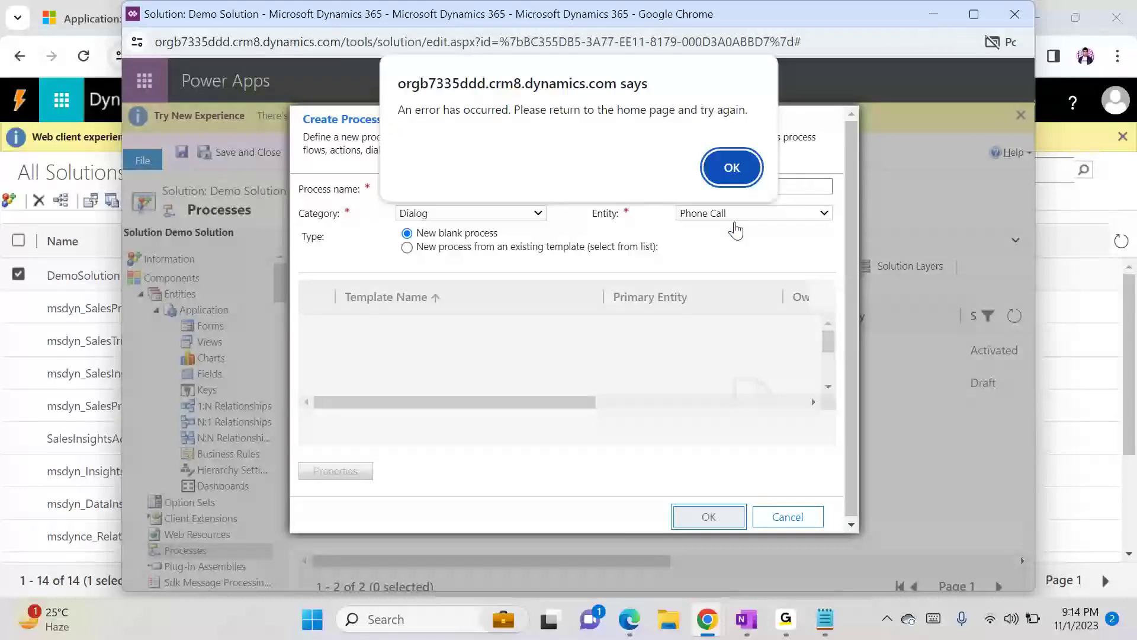
{"action": "left_click", "coordinate": [734, 167]}
{"action": "left_click", "coordinate": [1005, 47]}
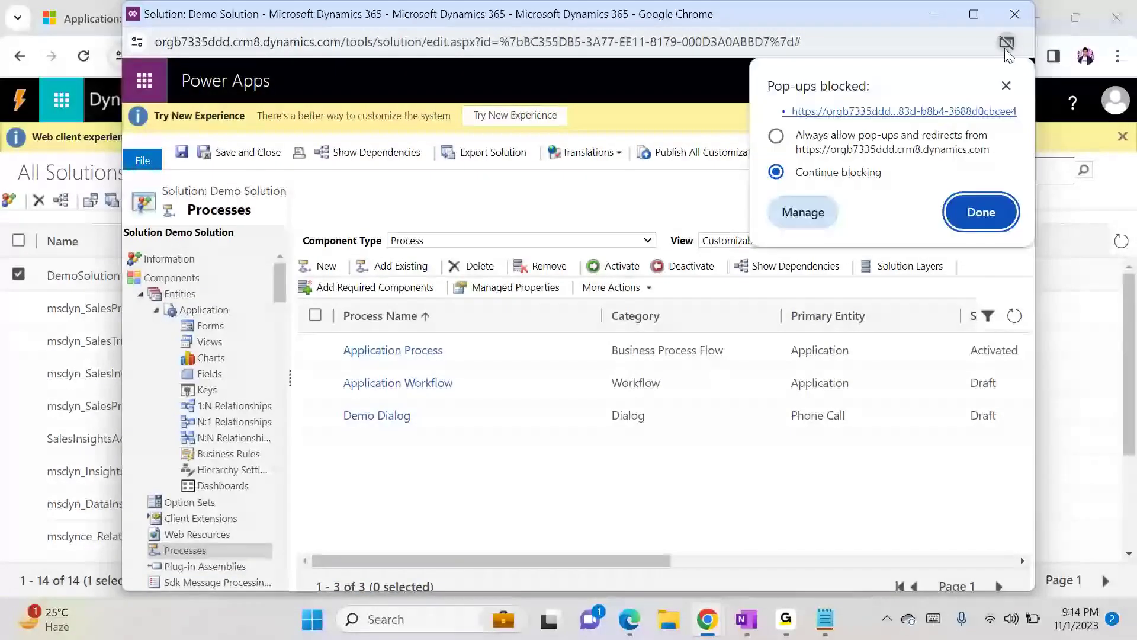
{"action": "left_click", "coordinate": [776, 136]}
{"action": "left_click", "coordinate": [963, 220]}
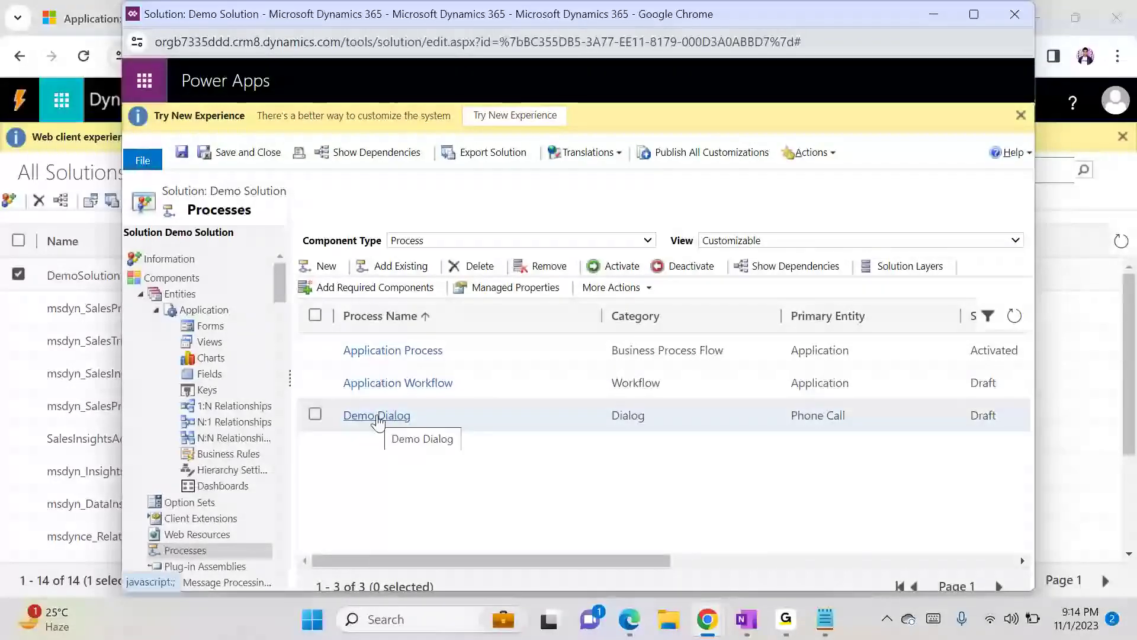
- Open the Demo Dialog process and start adding an input argument, accepting the child-dialog change
{"action": "left_click", "coordinate": [377, 416]}
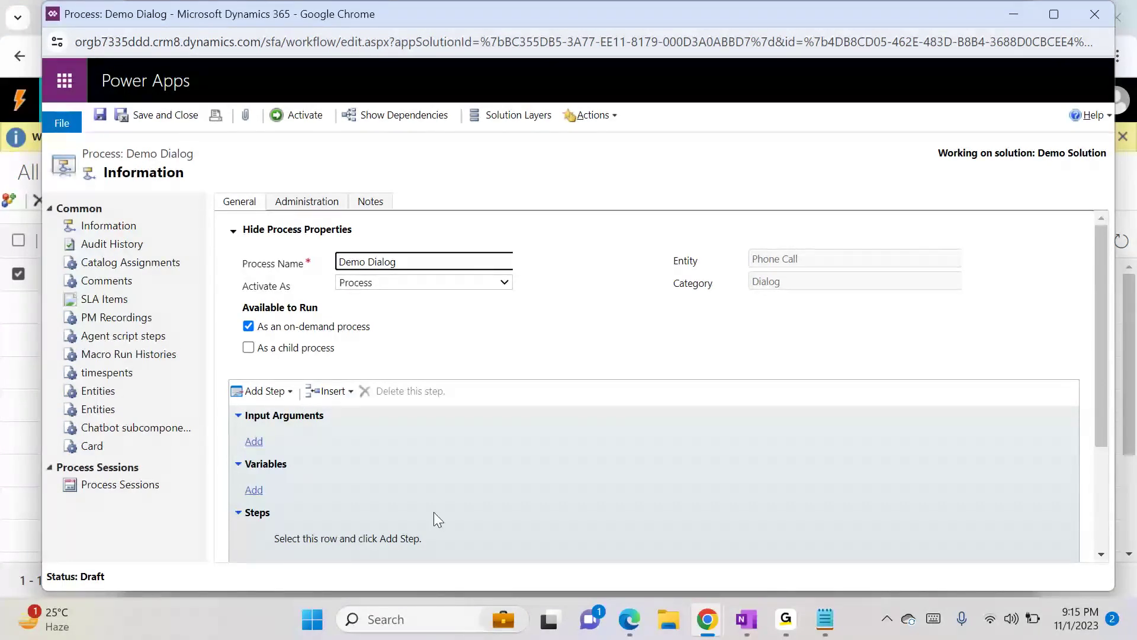
{"action": "left_click_drag", "start_coordinate": [1100, 413], "coordinate": [1103, 500]}
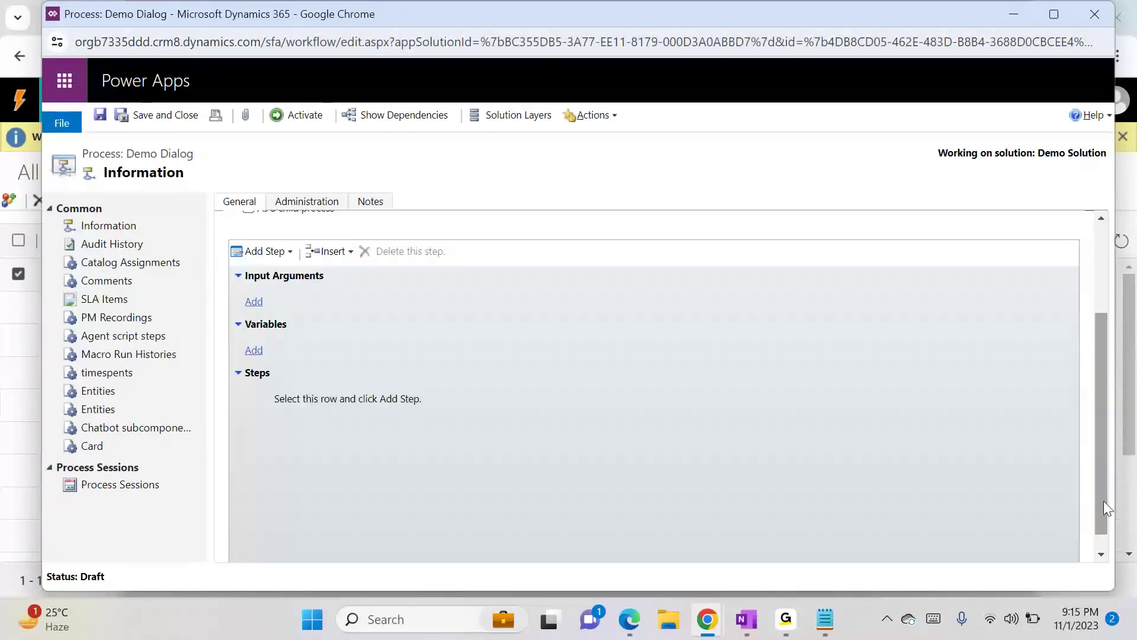
{"action": "left_click", "coordinate": [255, 301]}
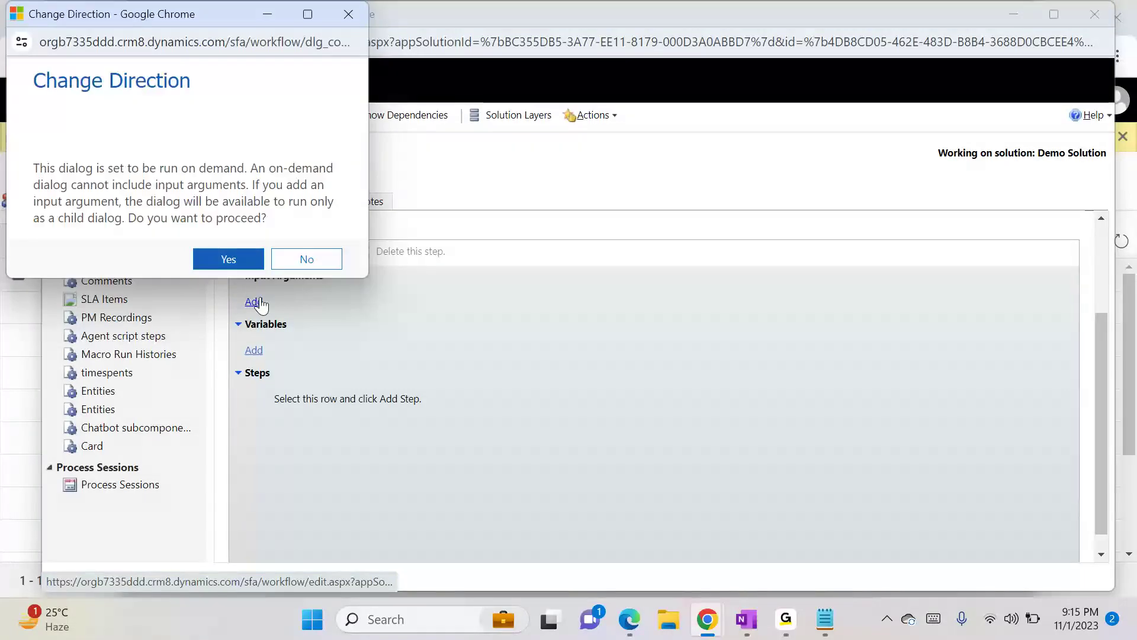
{"action": "left_click", "coordinate": [228, 259]}
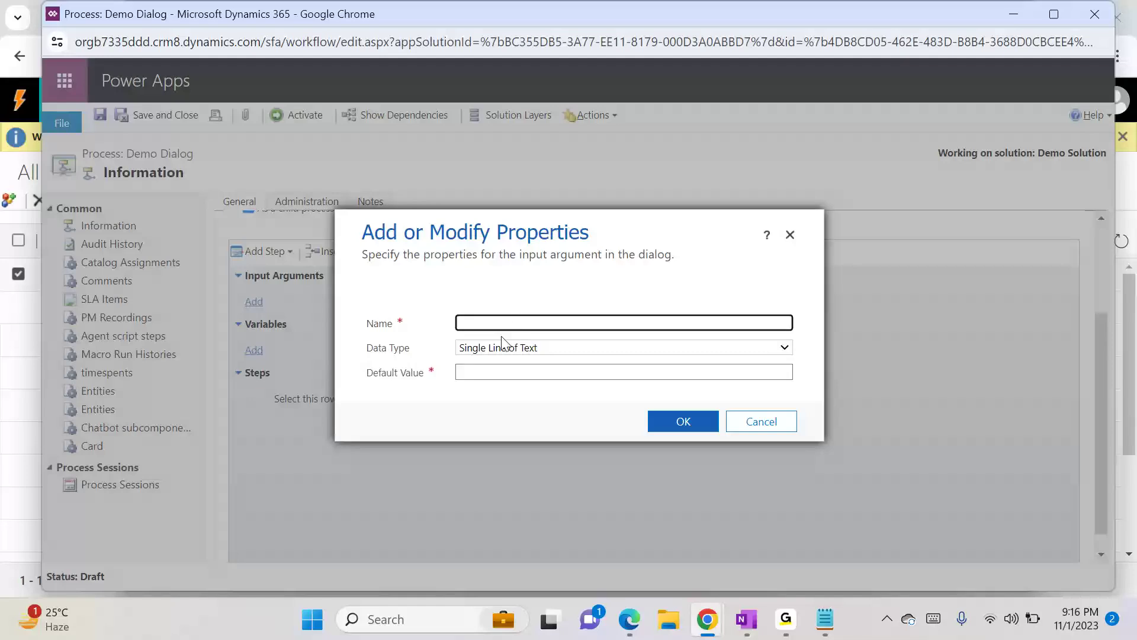
- Define the input argument named Name as Single Line of Text with default value Ask For name
{"action": "left_click", "coordinate": [497, 350]}
{"action": "left_click", "coordinate": [496, 350]}
{"action": "left_click", "coordinate": [486, 324]}
{"action": "type", "text": "W"}
{"action": "key", "text": "BackSpace"}
{"action": "type", "text": "Name"}
{"action": "key", "text": "Tab"}
{"action": "key", "text": "Tab"}
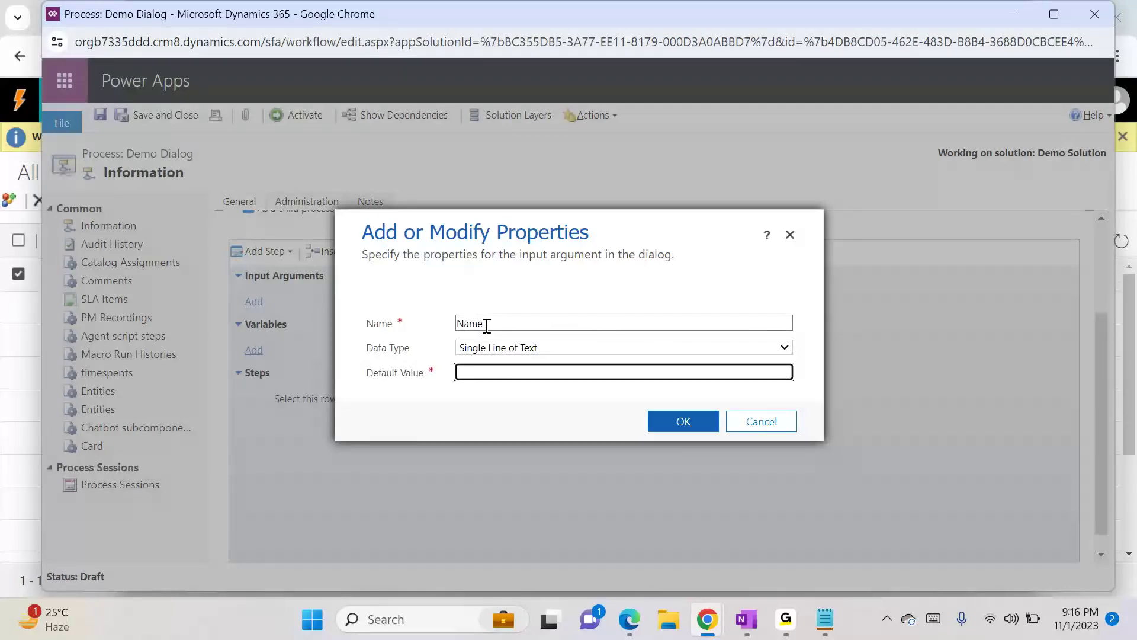
{"action": "type", "text": "Ask Form"}
{"action": "key", "text": "BackSpace"}
{"action": "type", "text": "name"}
{"action": "left_click", "coordinate": [673, 422]}
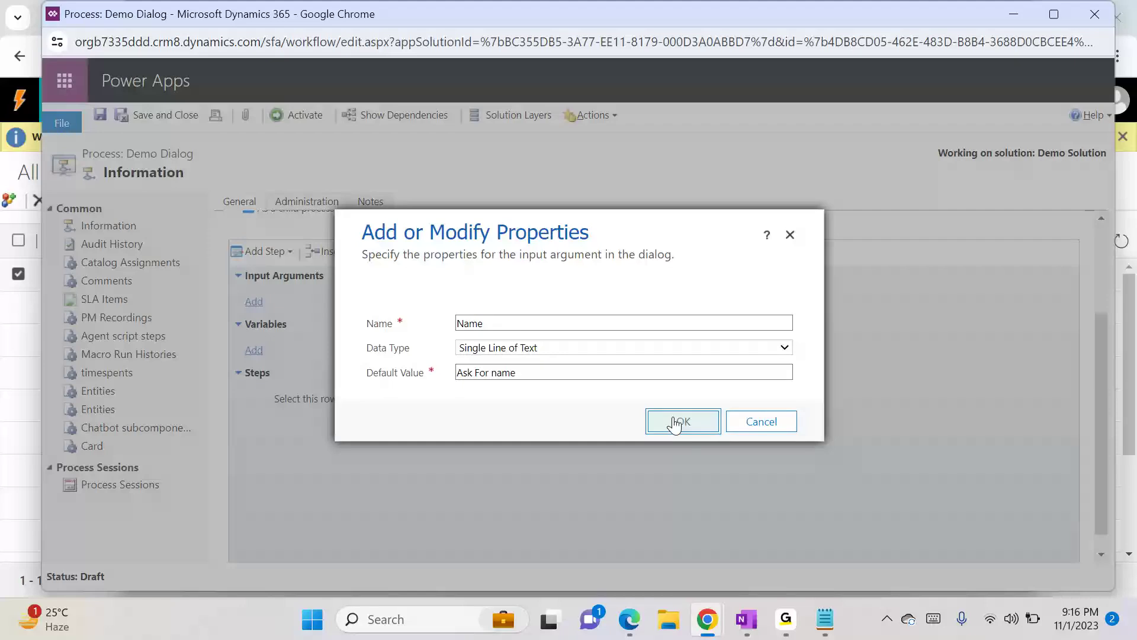
{"action": "left_click", "coordinate": [675, 422]}
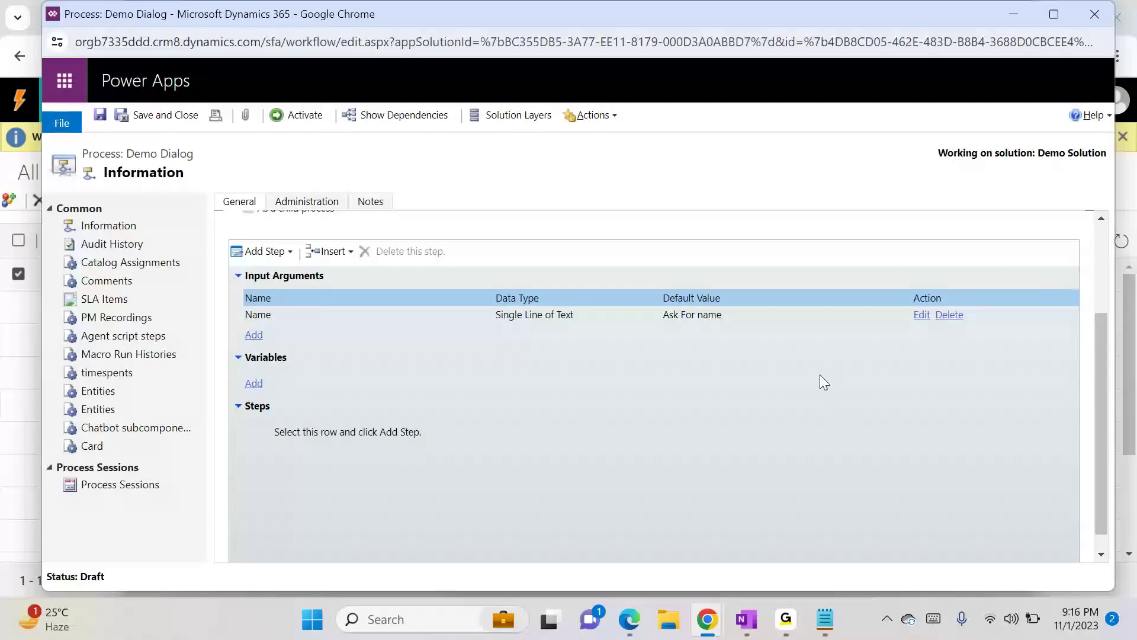
- Add an input argument named Issue as Single Line of Text with default value Get the complaint
{"action": "left_click", "coordinate": [254, 384]}
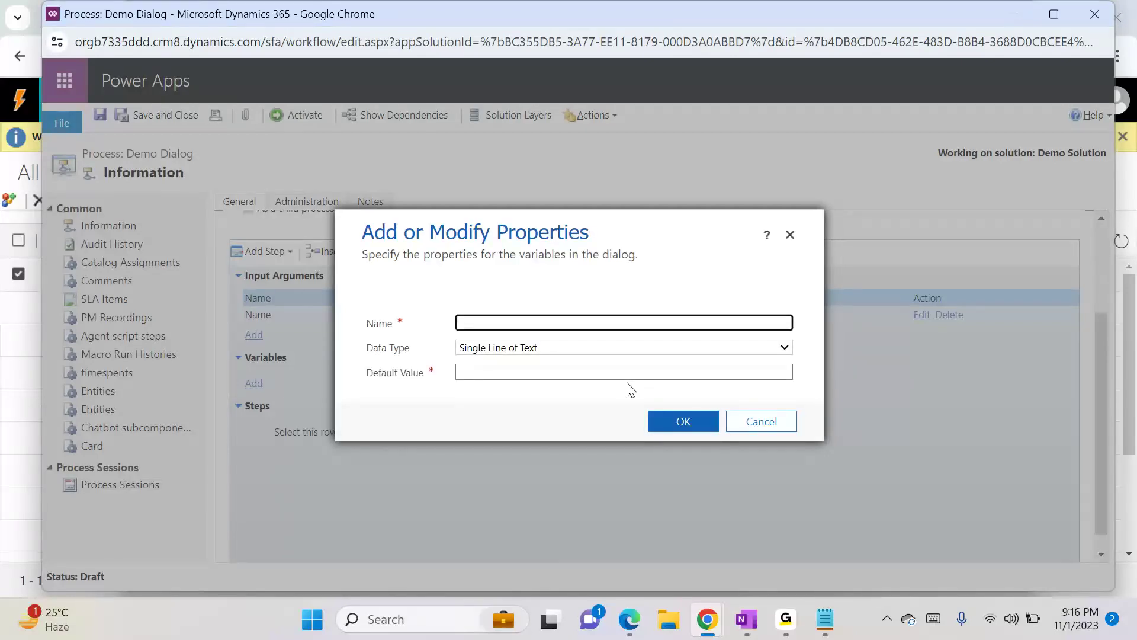
{"action": "left_click", "coordinate": [751, 427]}
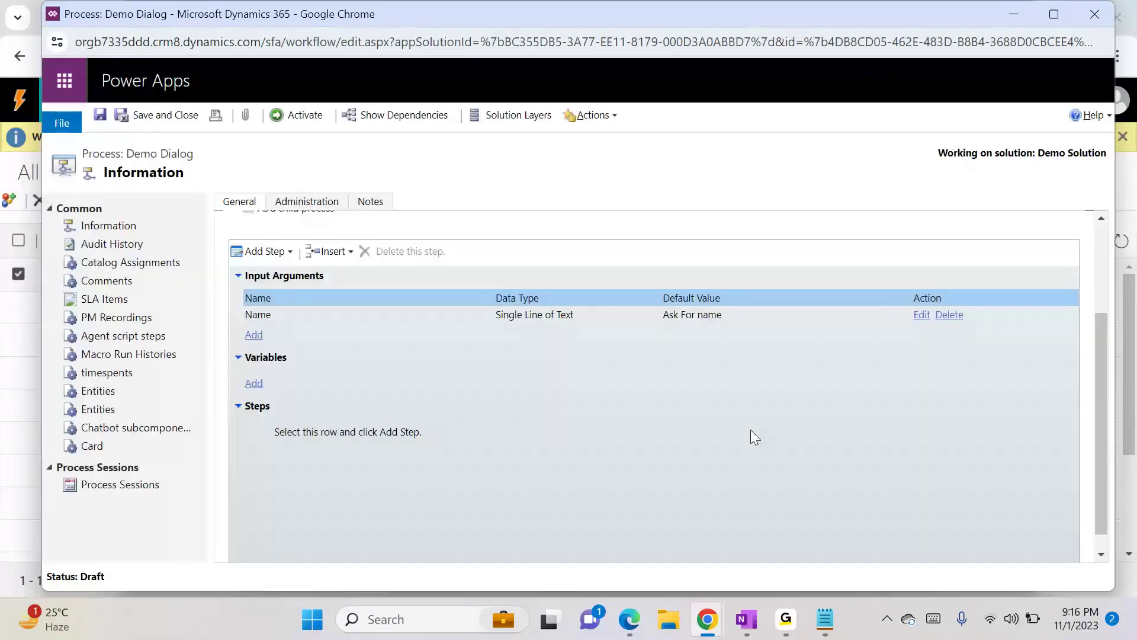
{"action": "left_click", "coordinate": [253, 335]}
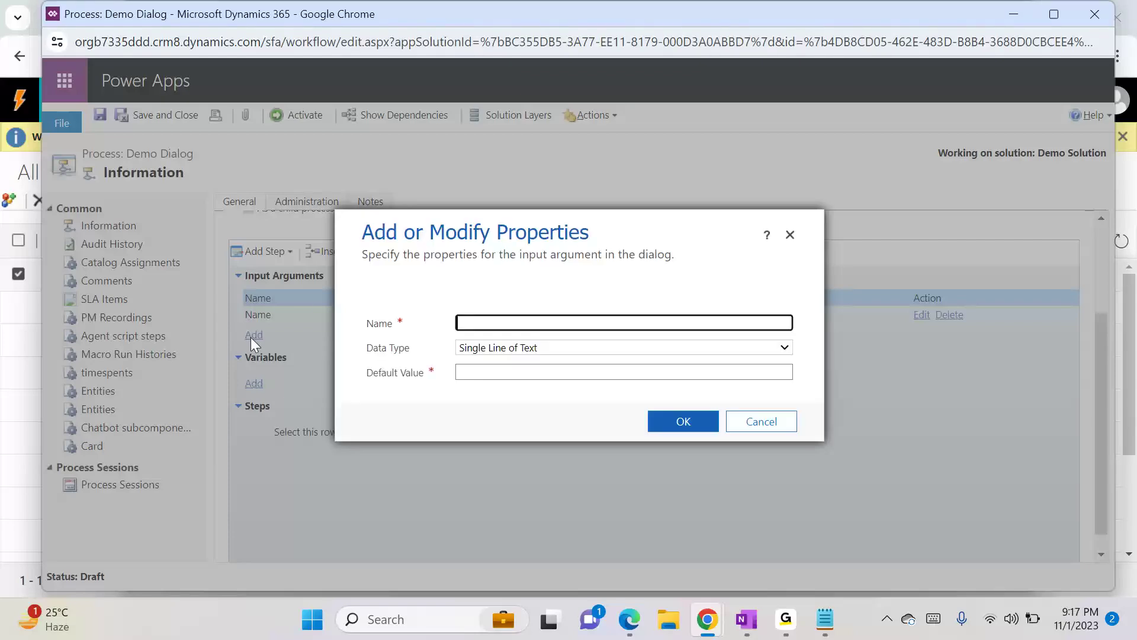
{"action": "type", "text": "Issue"}
{"action": "left_click", "coordinate": [499, 372]}
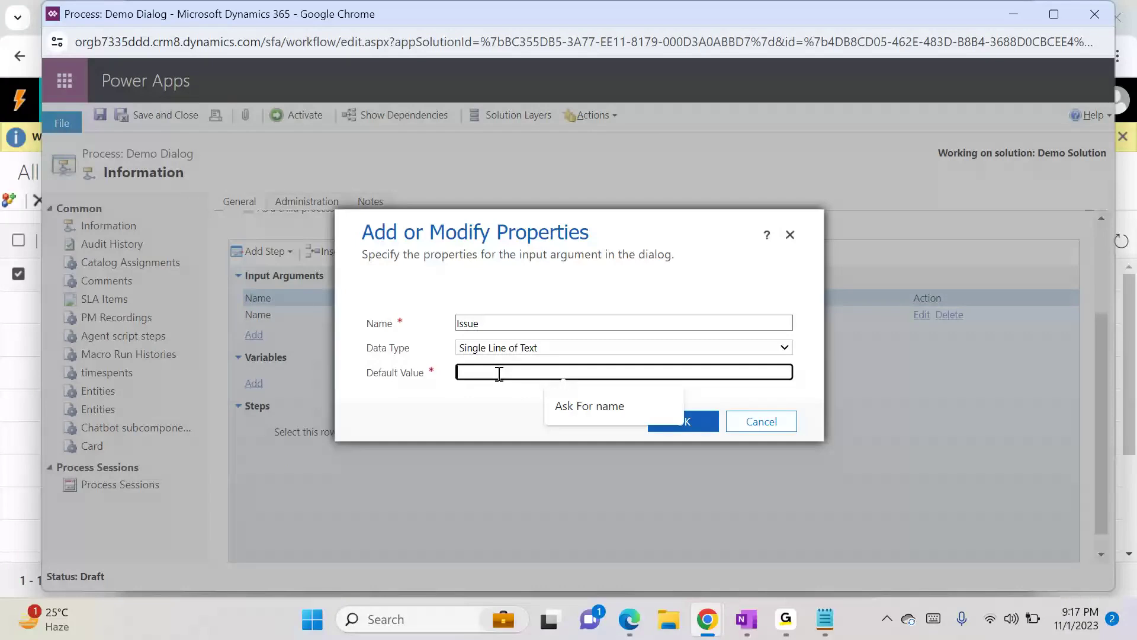
{"action": "type", "text": "Get the complaint"}
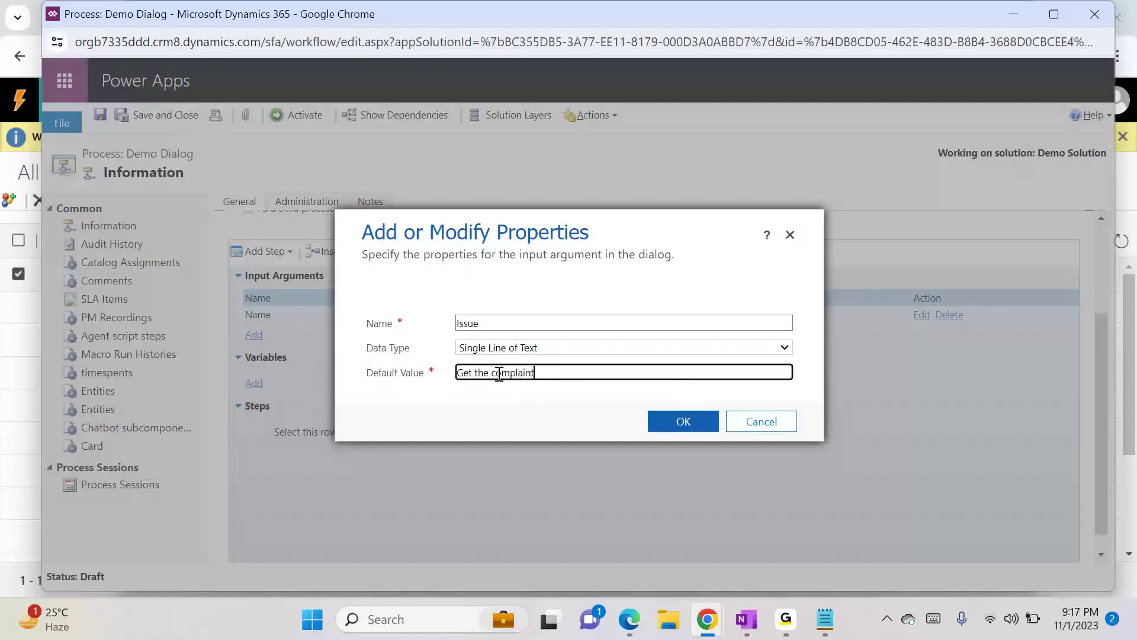
{"action": "left_click", "coordinate": [655, 422]}
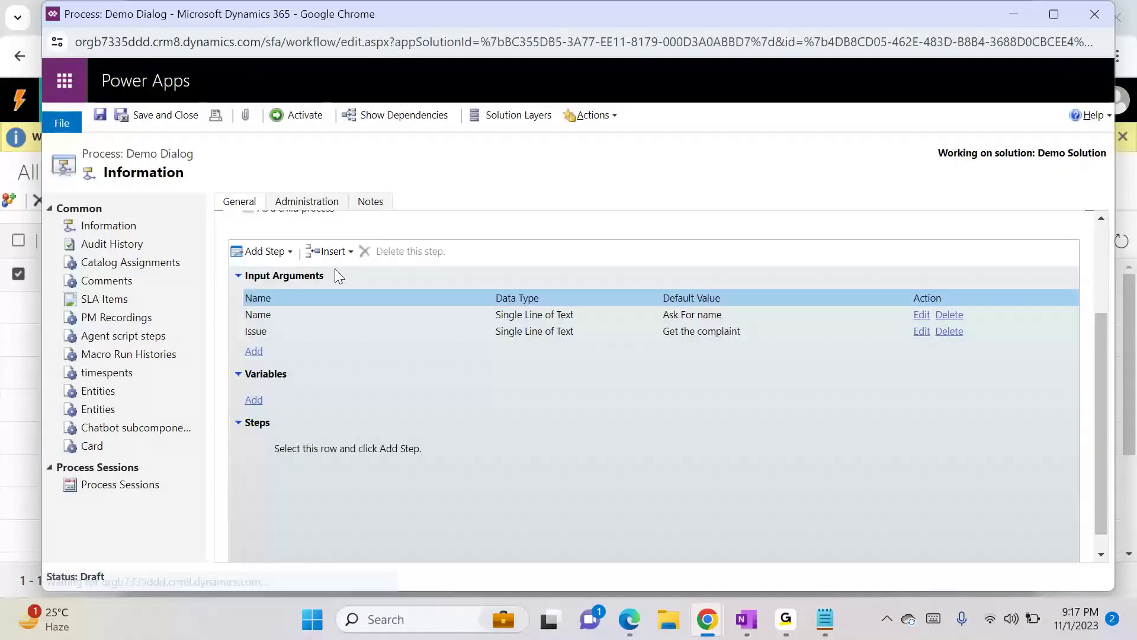
{"action": "left_click", "coordinate": [249, 254]}
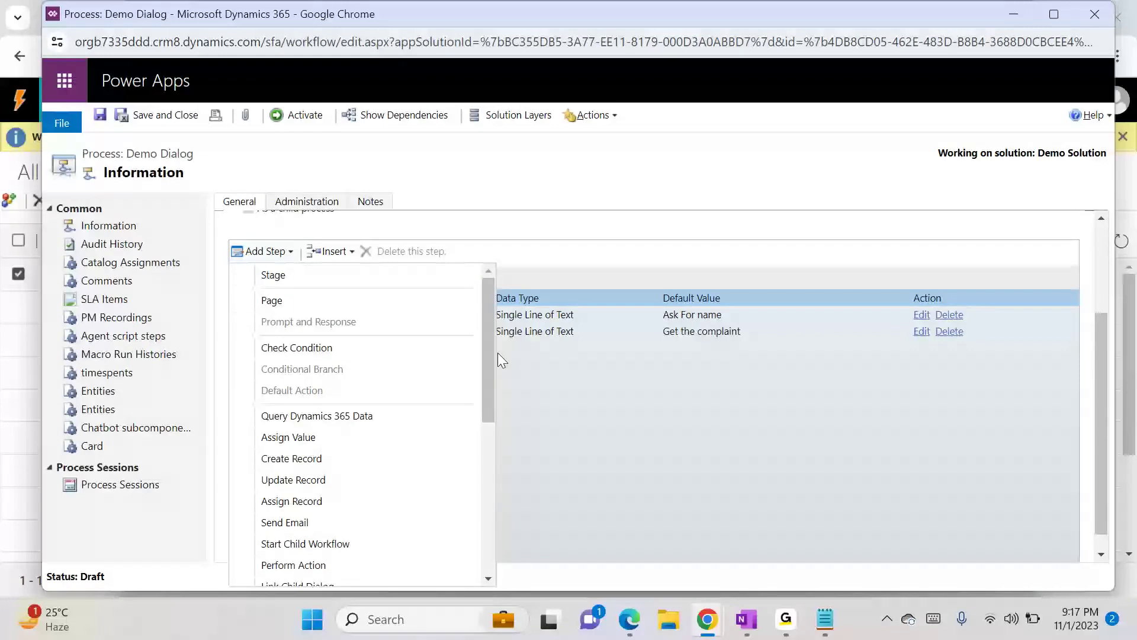
{"action": "left_click", "coordinate": [529, 368]}
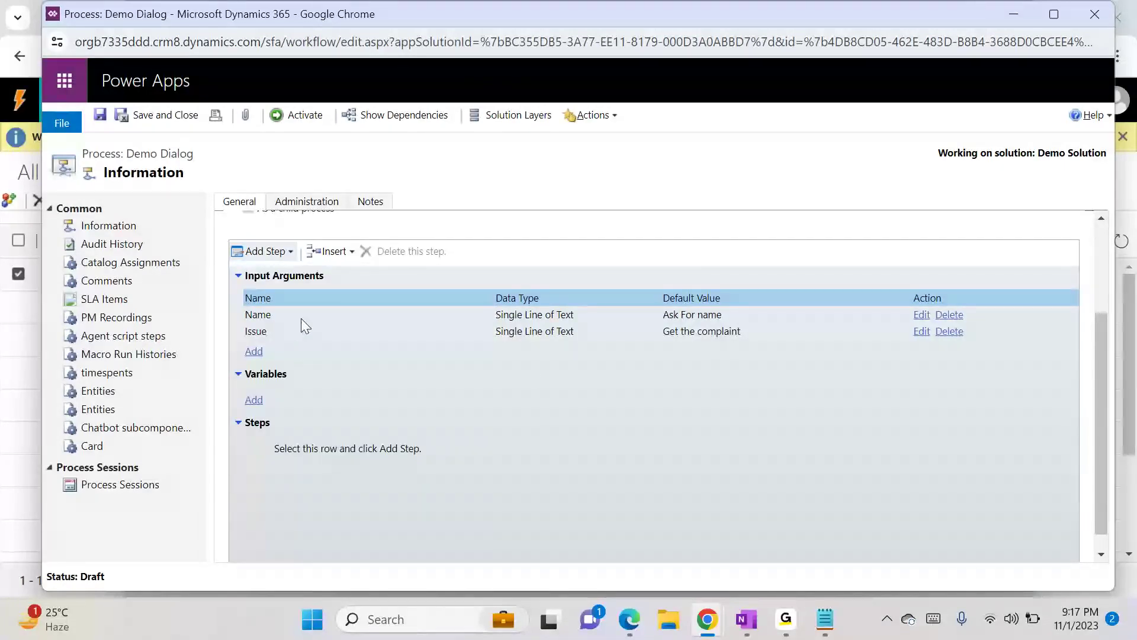
{"action": "left_click", "coordinate": [238, 275]}
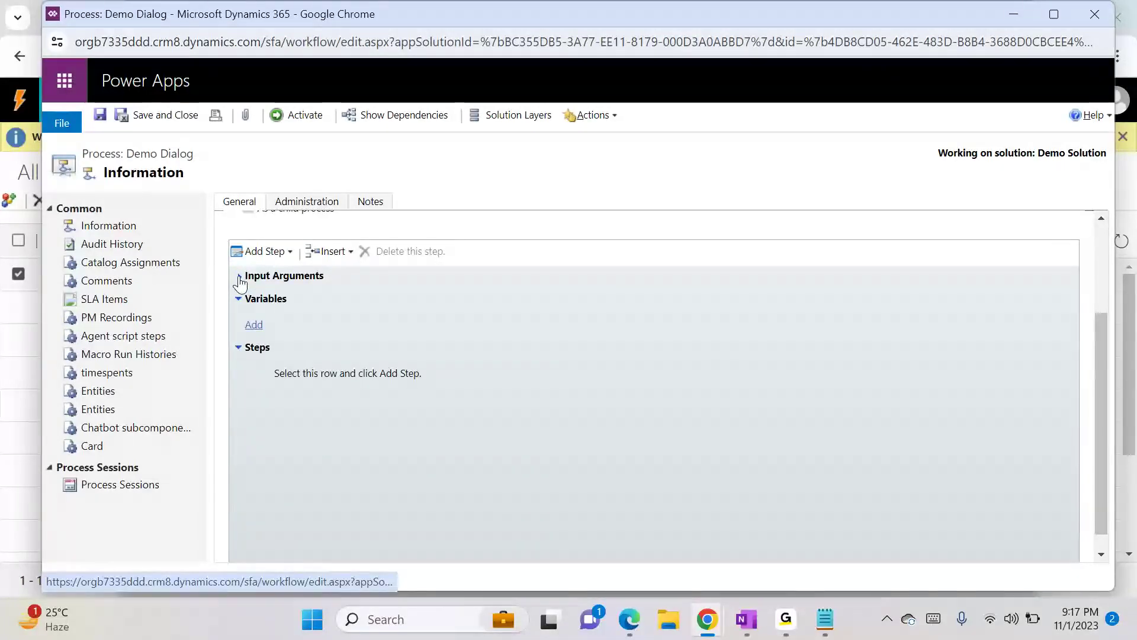
{"action": "left_click", "coordinate": [307, 377]}
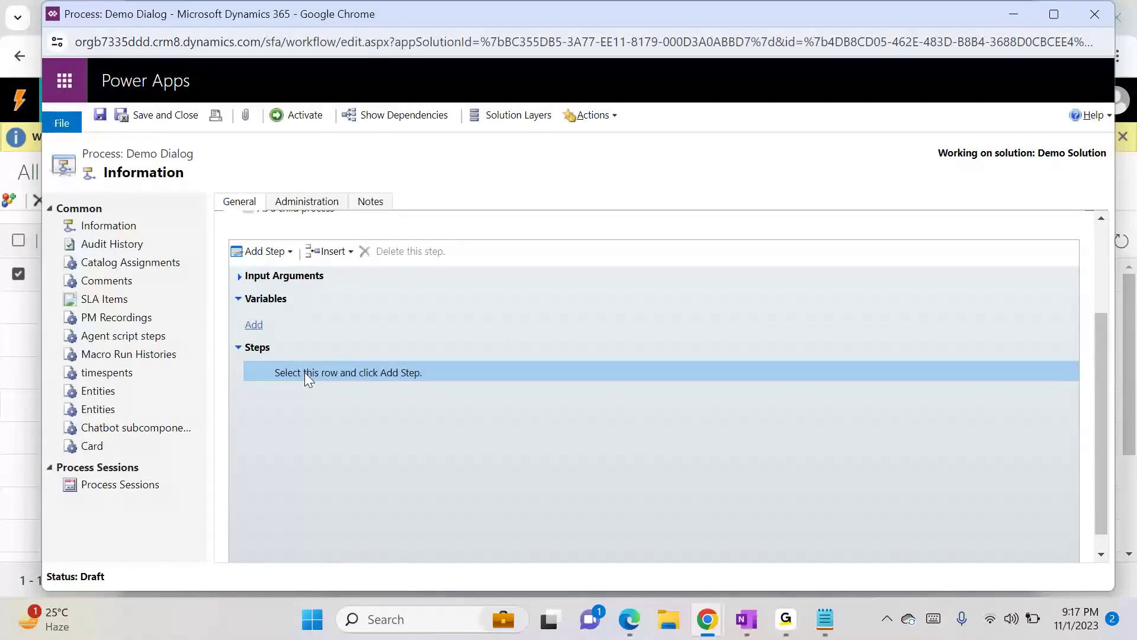
{"action": "left_click", "coordinate": [264, 252]}
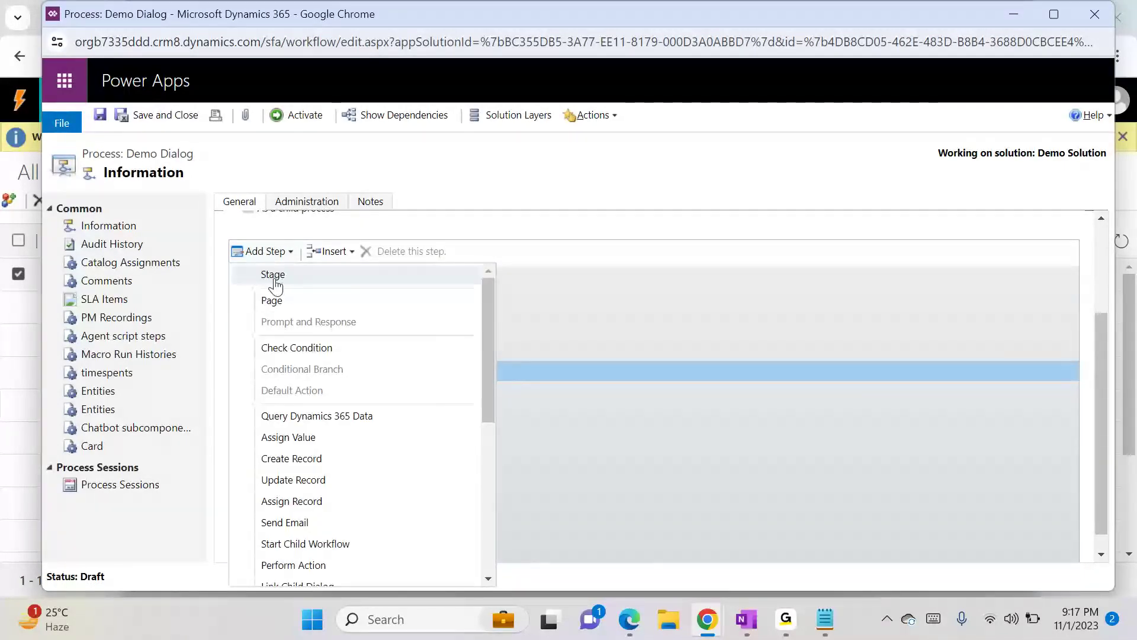
{"action": "left_click", "coordinate": [590, 326]}
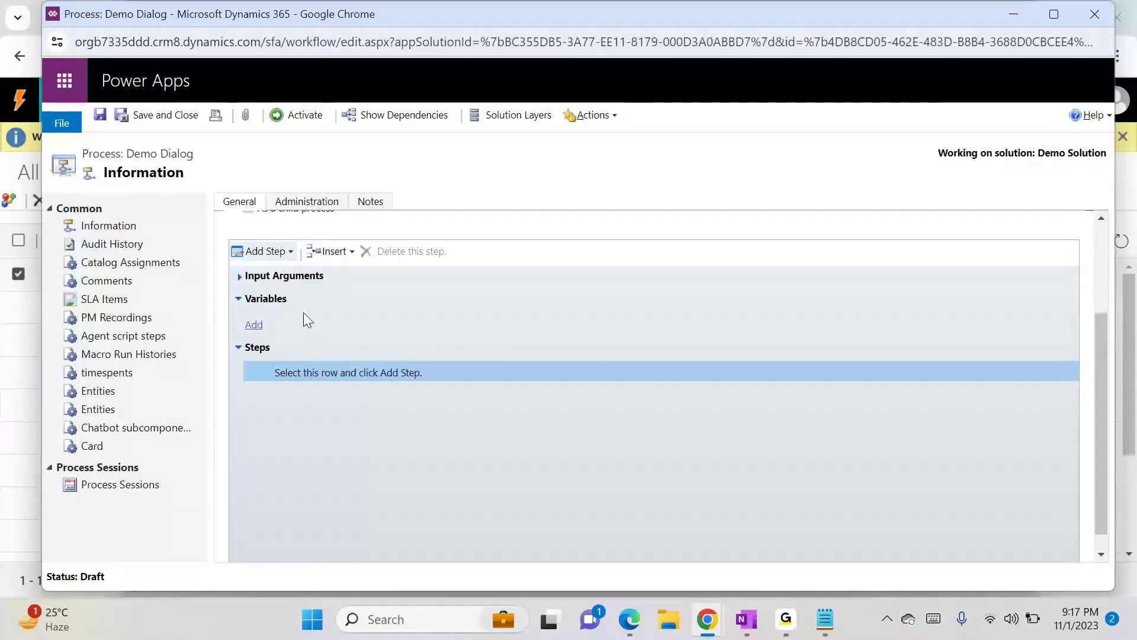
{"action": "left_click", "coordinate": [237, 275]}
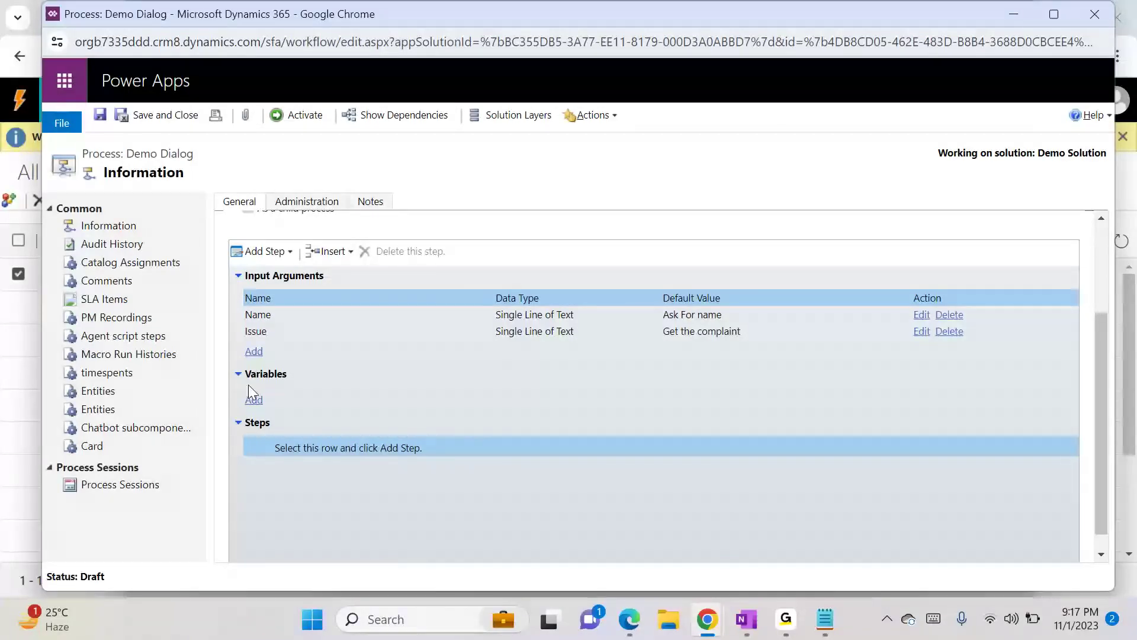
{"action": "left_click", "coordinate": [269, 253]}
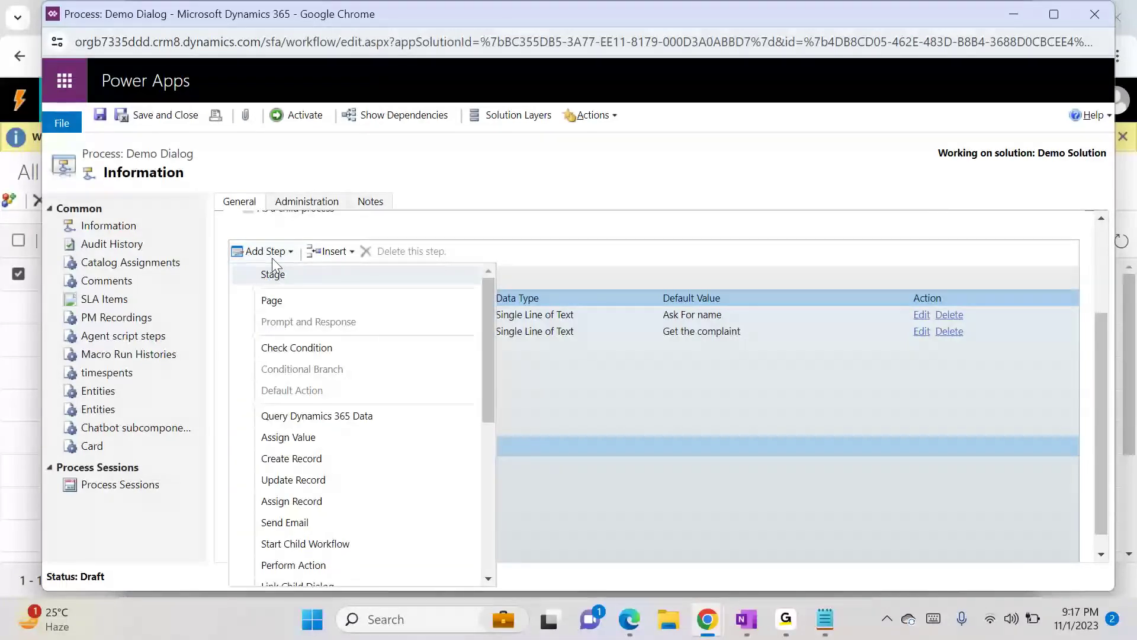
{"action": "left_click", "coordinate": [525, 381]}
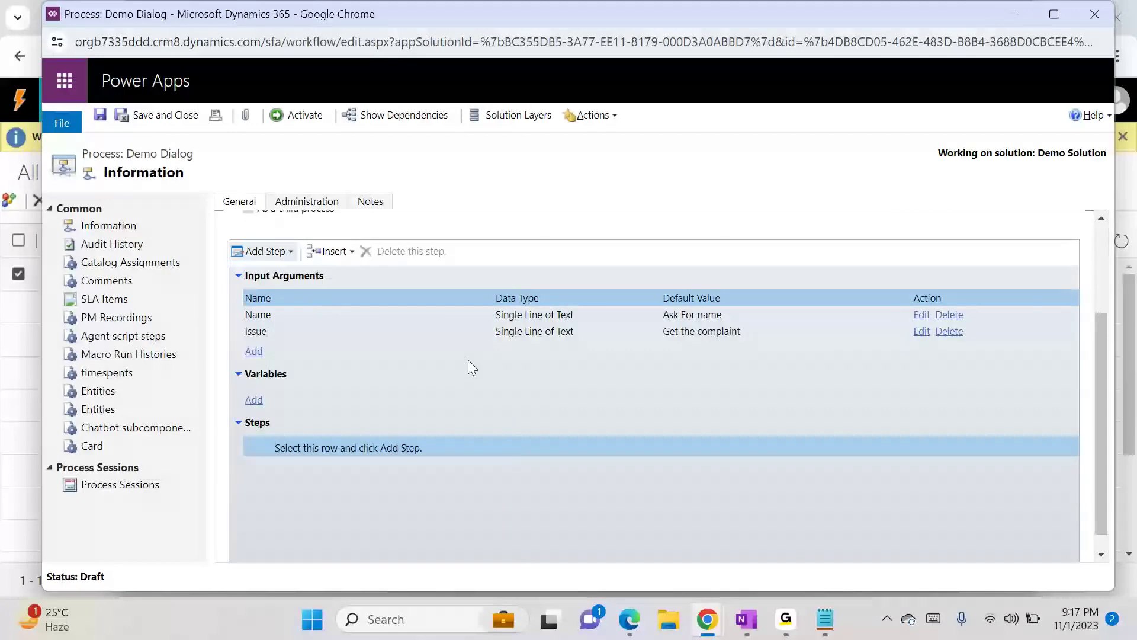
- Add a Page step to the dialog and place a Prompt and Response step inside it
{"action": "left_click", "coordinate": [260, 253]}
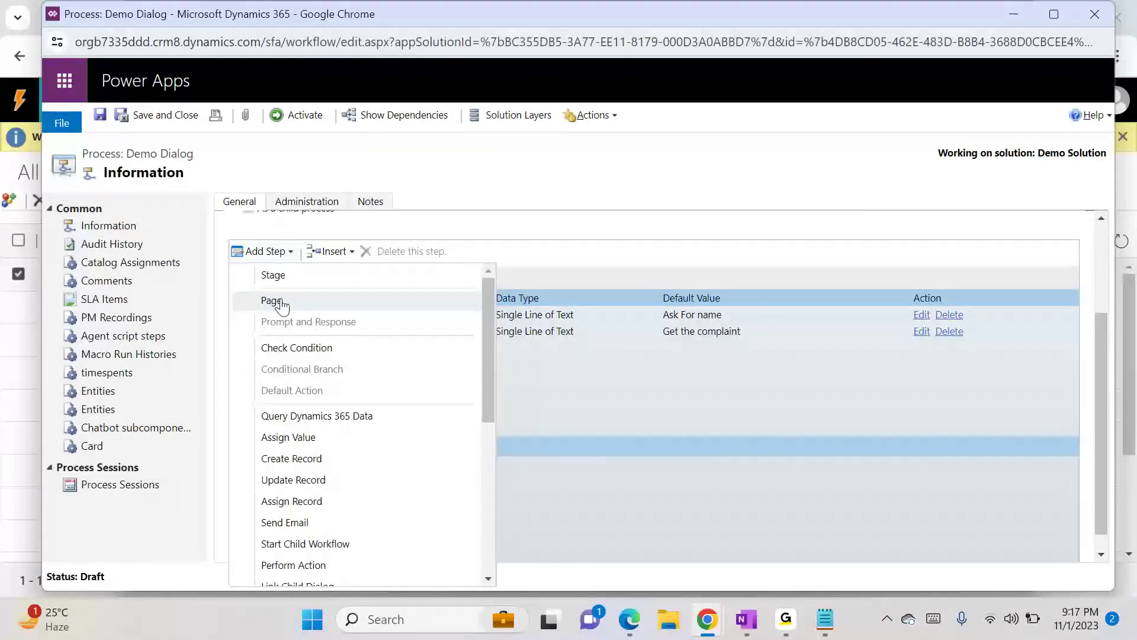
{"action": "left_click", "coordinate": [279, 302]}
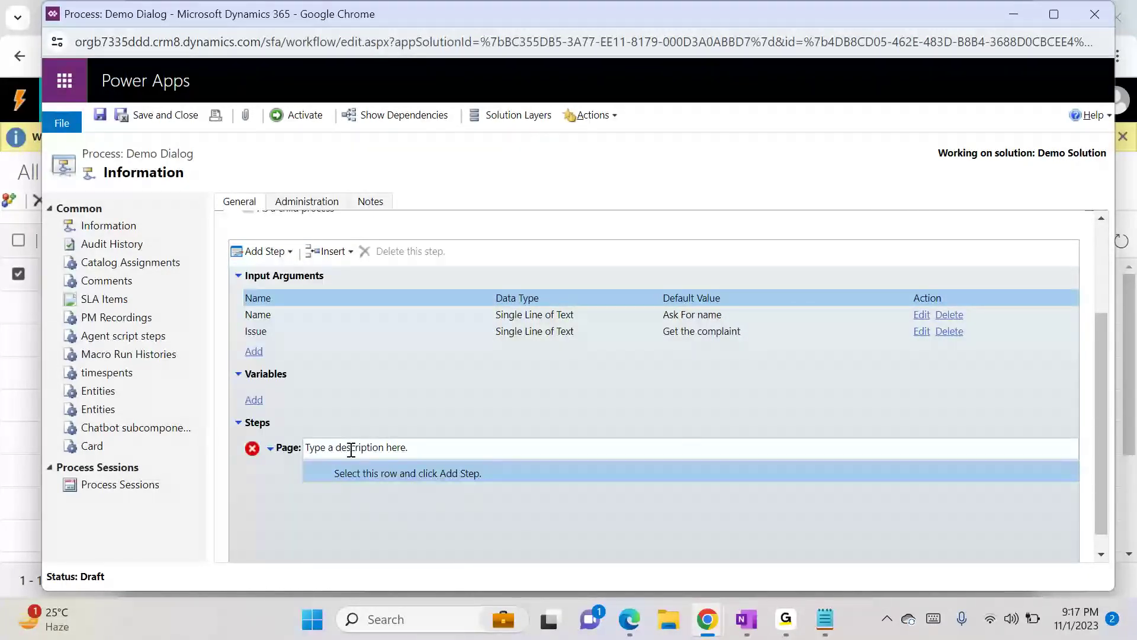
{"action": "left_click", "coordinate": [373, 476]}
{"action": "left_click", "coordinate": [264, 254]}
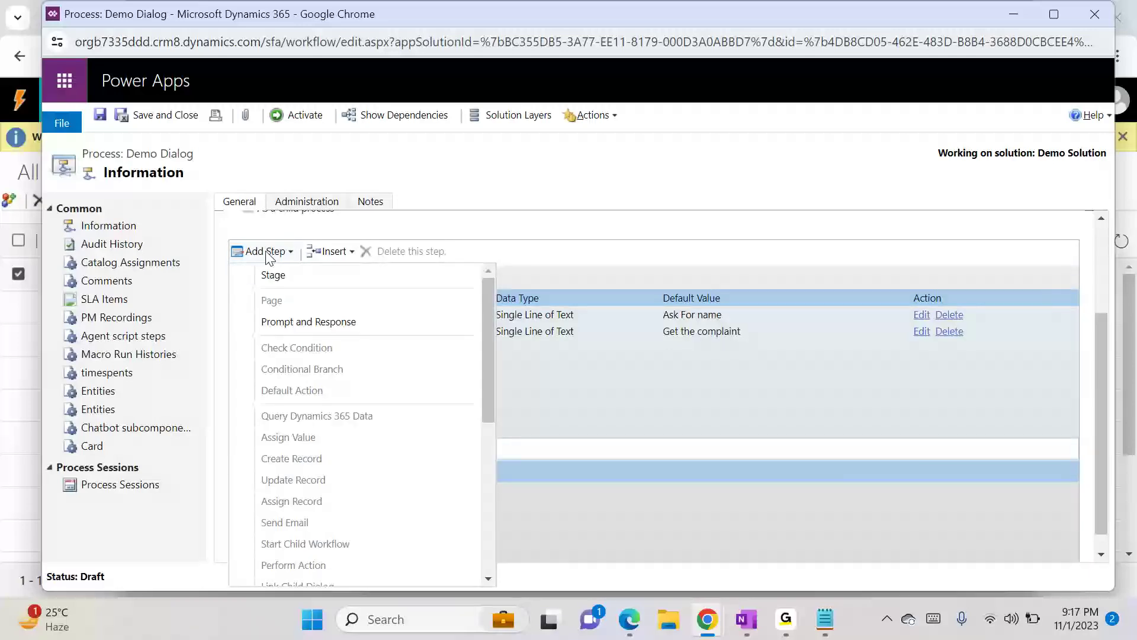
{"action": "left_click", "coordinate": [279, 322]}
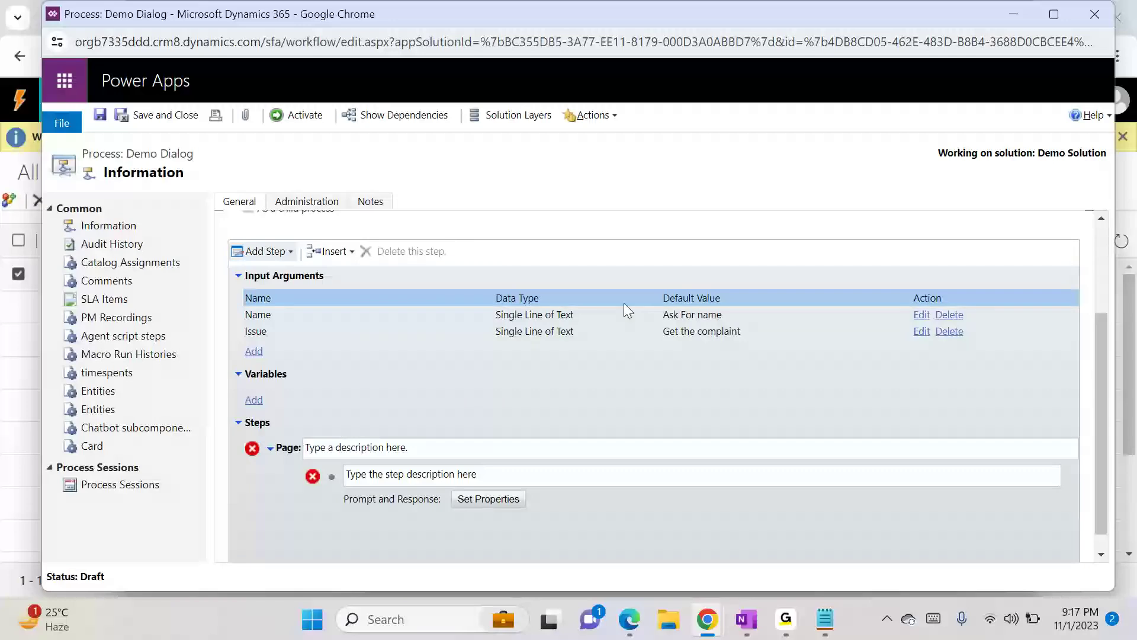
- Delete both the Name and Issue input arguments, confirming the deletion
{"action": "left_click", "coordinate": [949, 315]}
{"action": "left_click", "coordinate": [653, 170]}
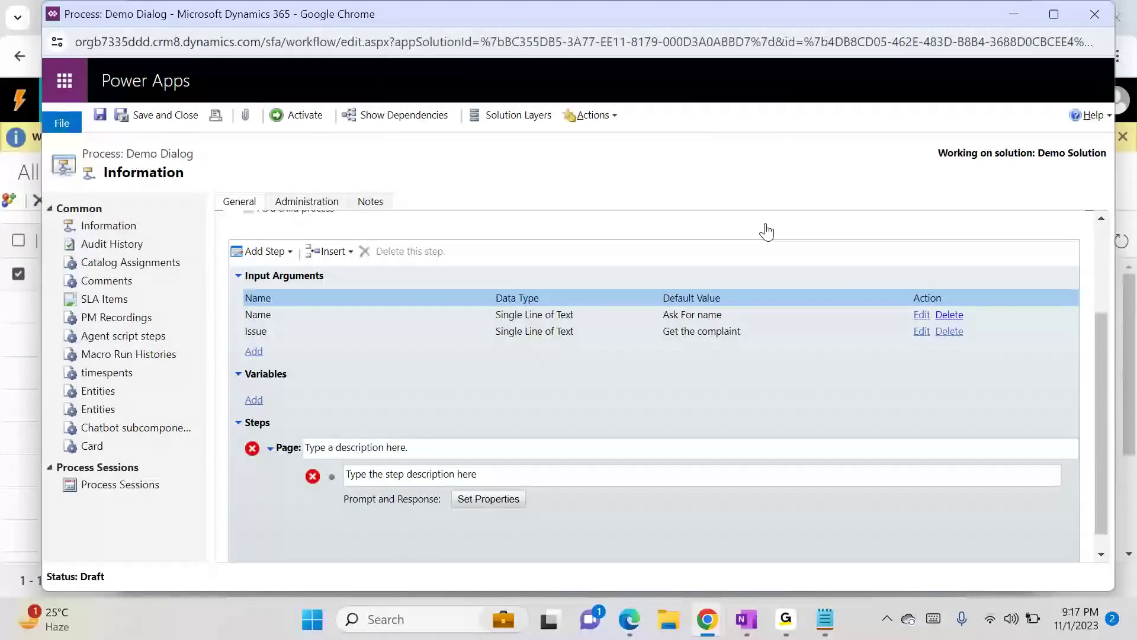
{"action": "left_click", "coordinate": [950, 319]}
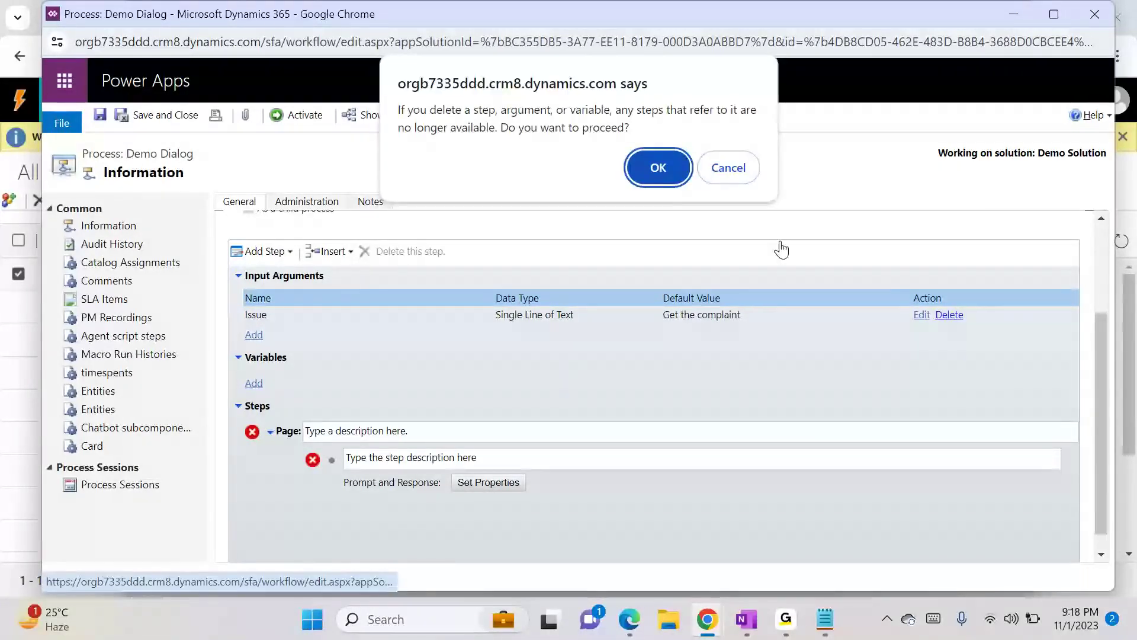
{"action": "left_click", "coordinate": [646, 171]}
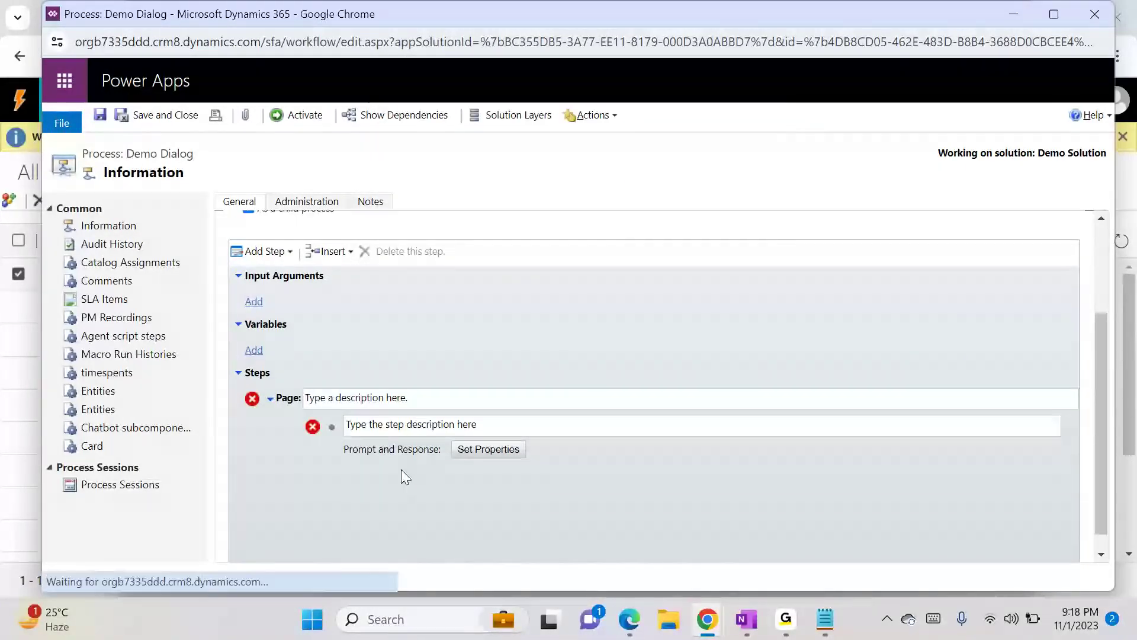
- Describe the page as Name and the prompt step as Ask Customer Name
{"action": "left_click", "coordinate": [375, 398]}
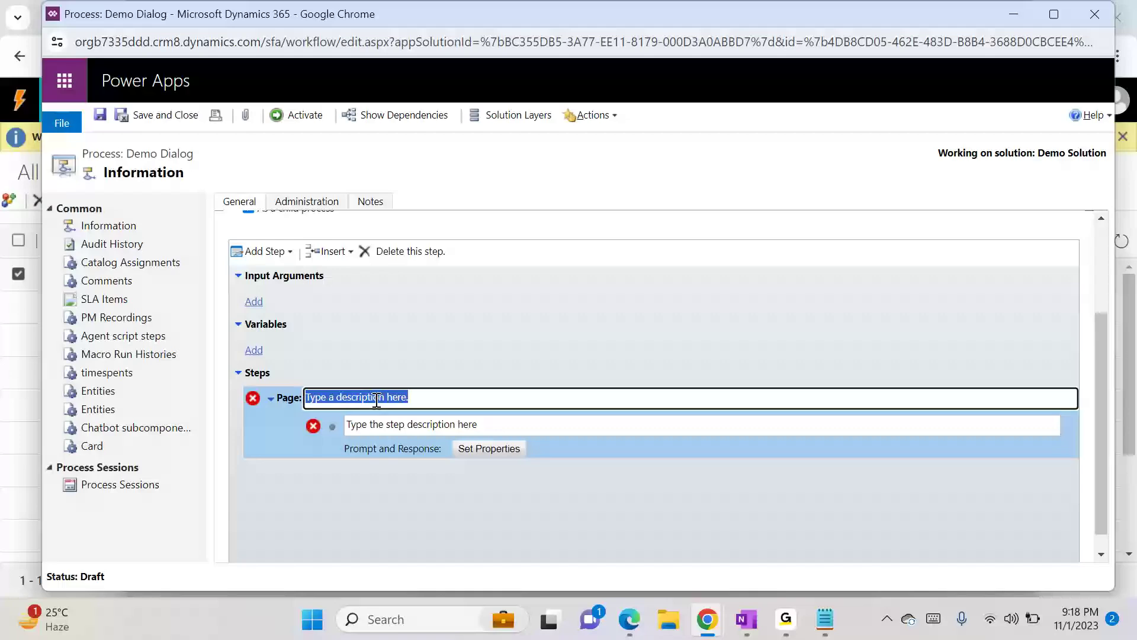
{"action": "type", "text": "Name"}
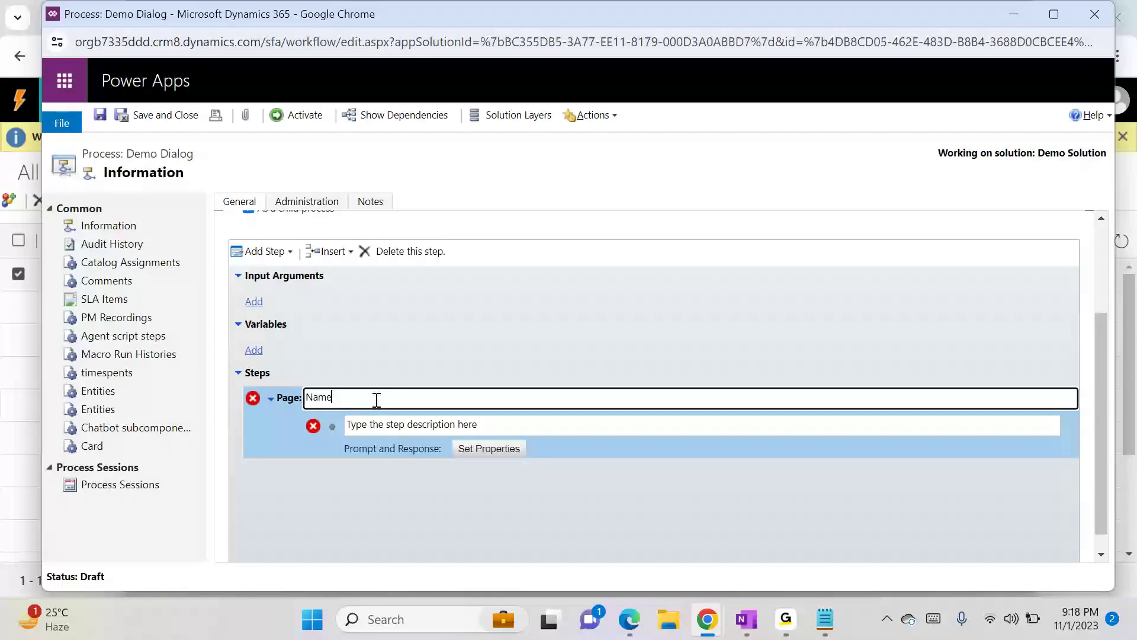
{"action": "left_click", "coordinate": [403, 422]}
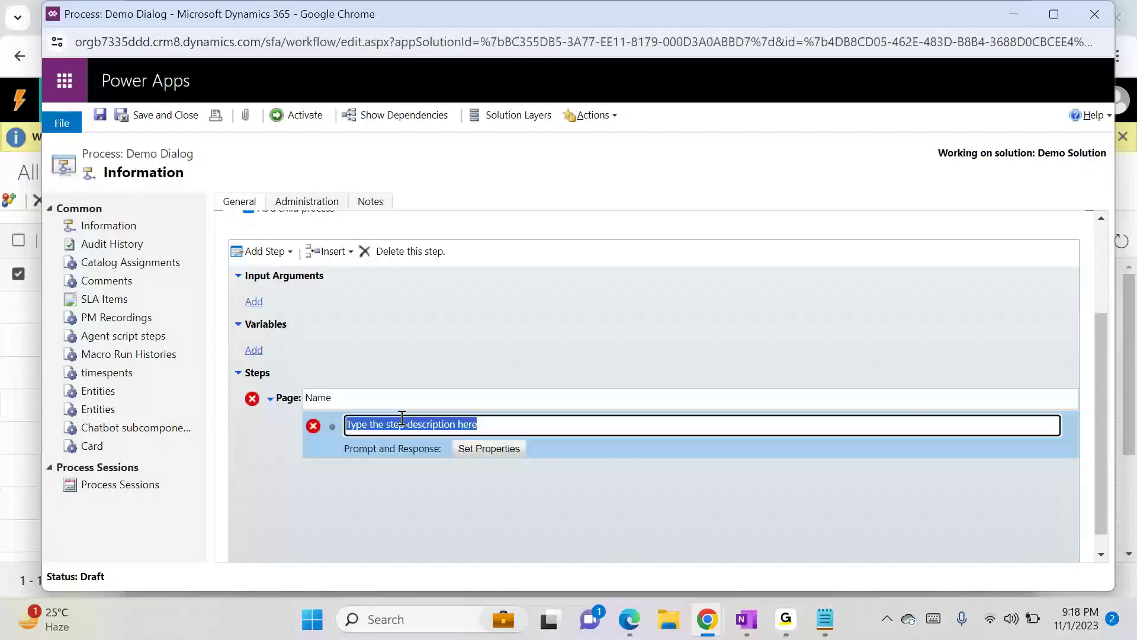
{"action": "type", "text": "Ask "}
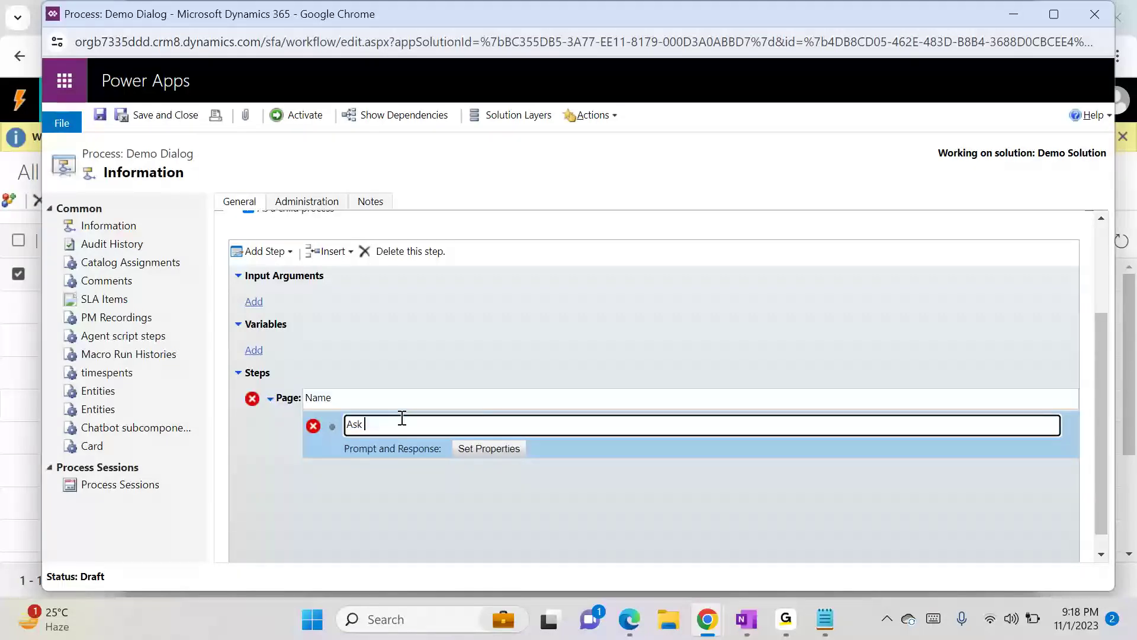
{"action": "type", "text": "Customer Name"}
- Set the prompt text to Please let me know your good name with a Single Line response, then save
{"action": "left_click", "coordinate": [468, 448]}
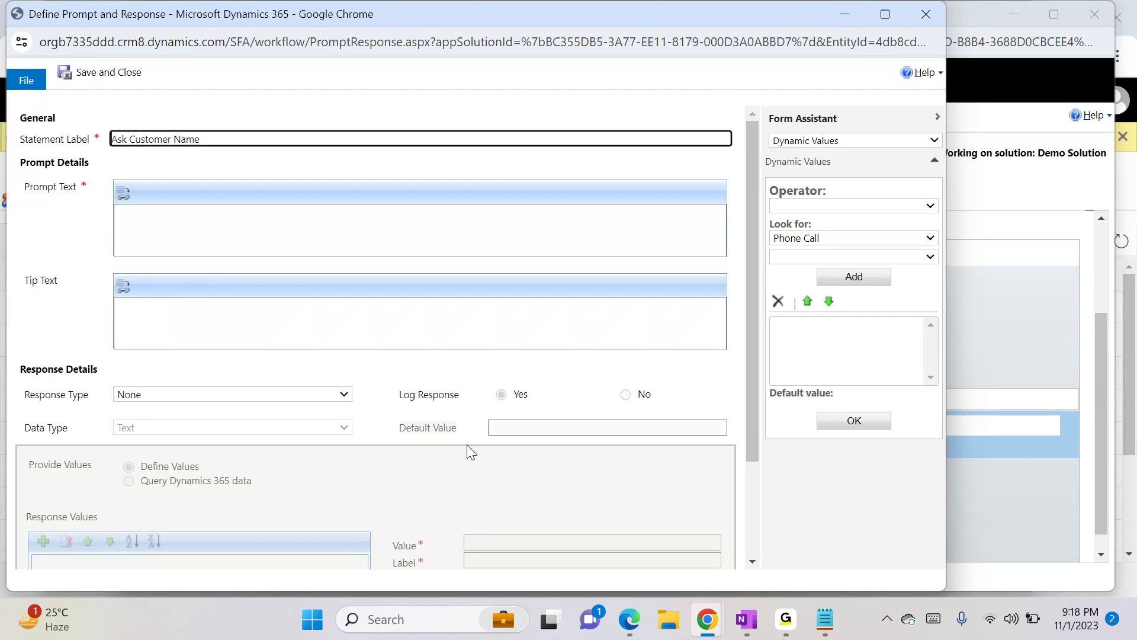
{"action": "left_click", "coordinate": [183, 217]}
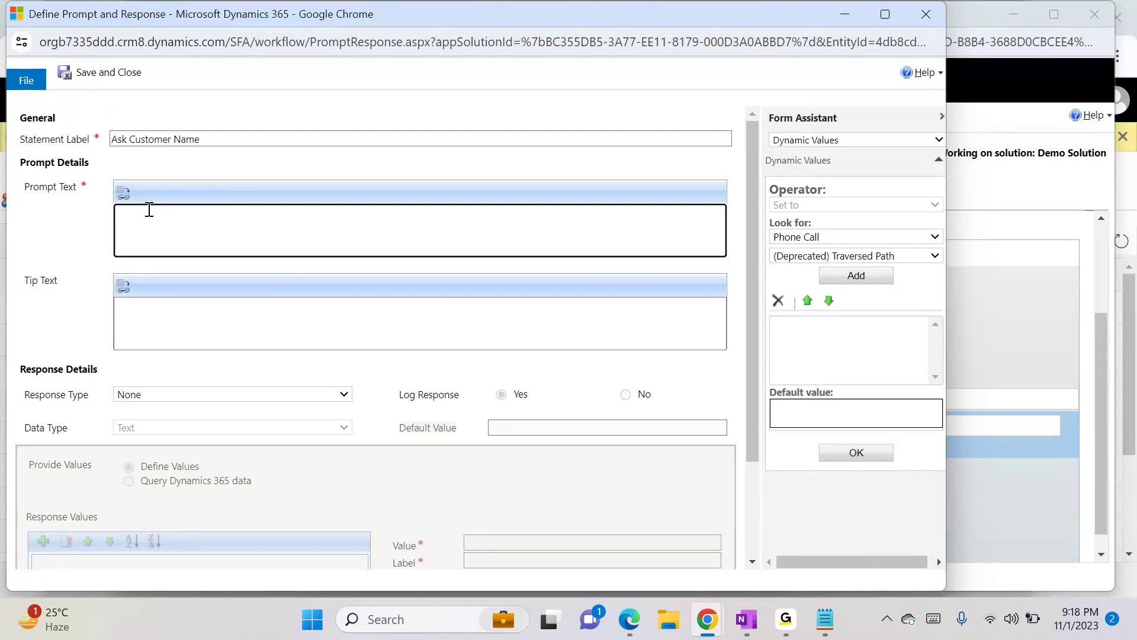
{"action": "type", "text": "Please let me know your good name"}
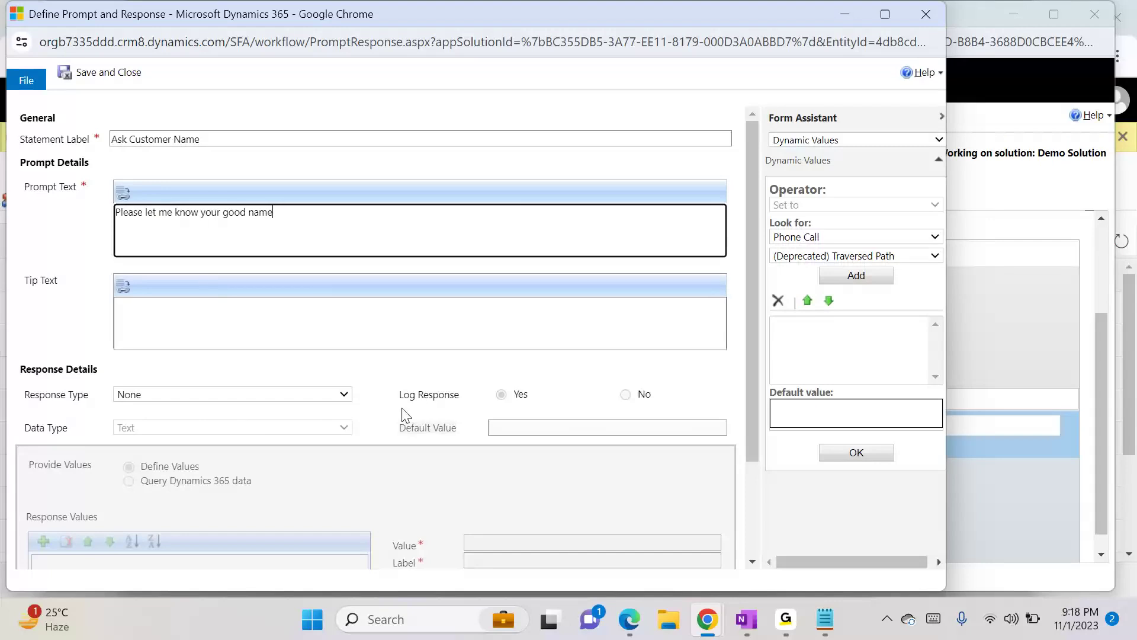
{"action": "left_click", "coordinate": [199, 393]}
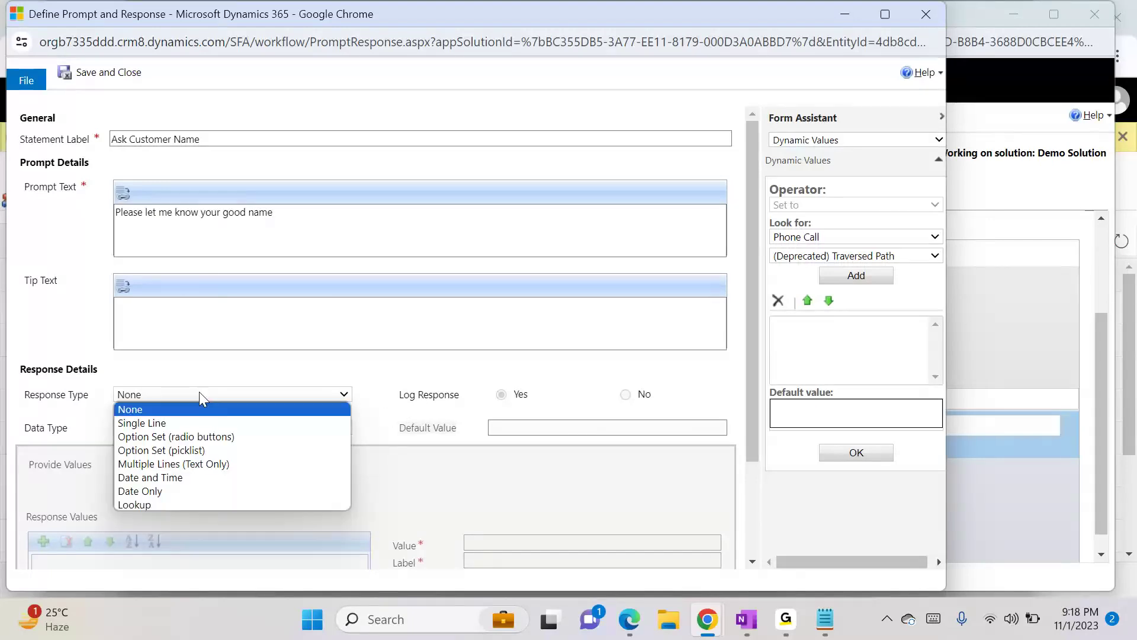
{"action": "left_click", "coordinate": [181, 425]}
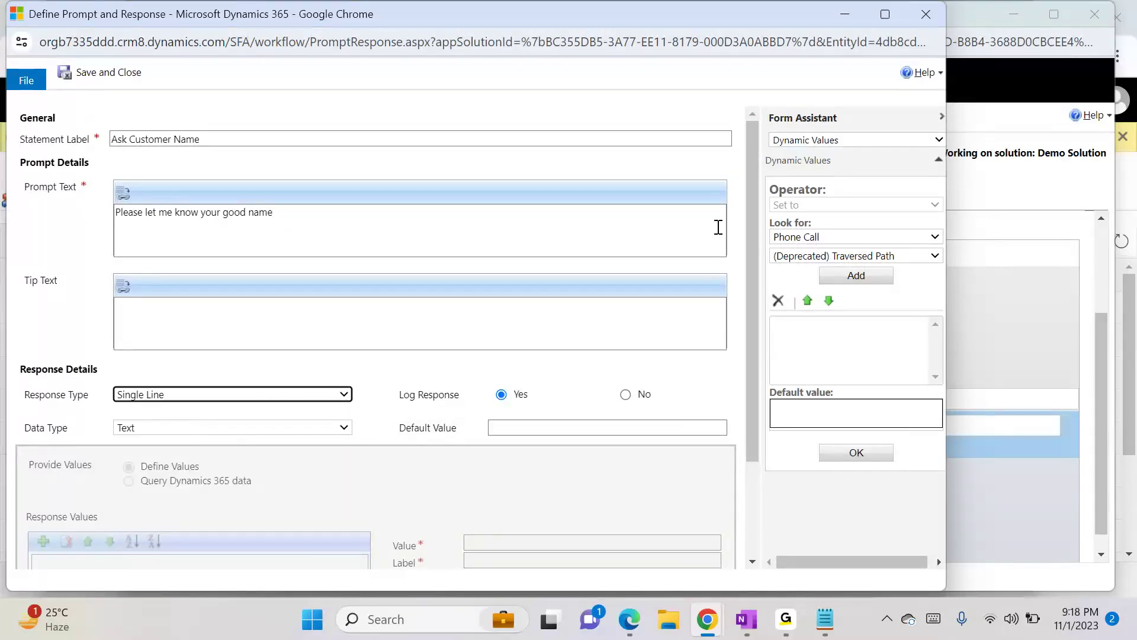
{"action": "left_click", "coordinate": [93, 83]}
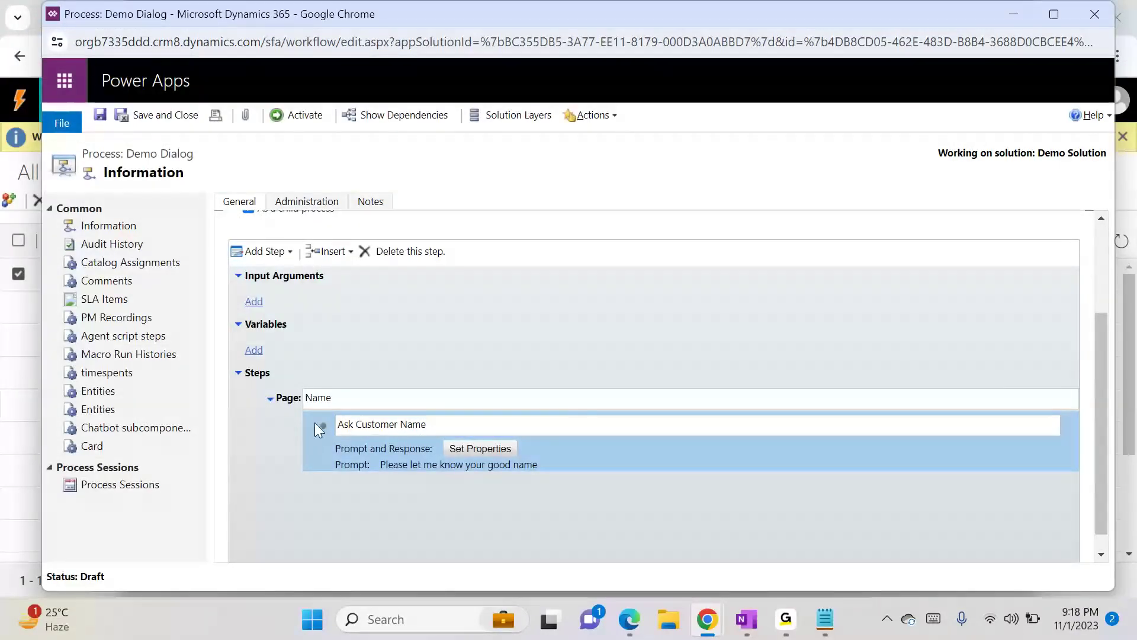
- Add another Prompt and Response step to the Name page and describe it as Mobile Number
{"action": "left_click", "coordinate": [256, 252]}
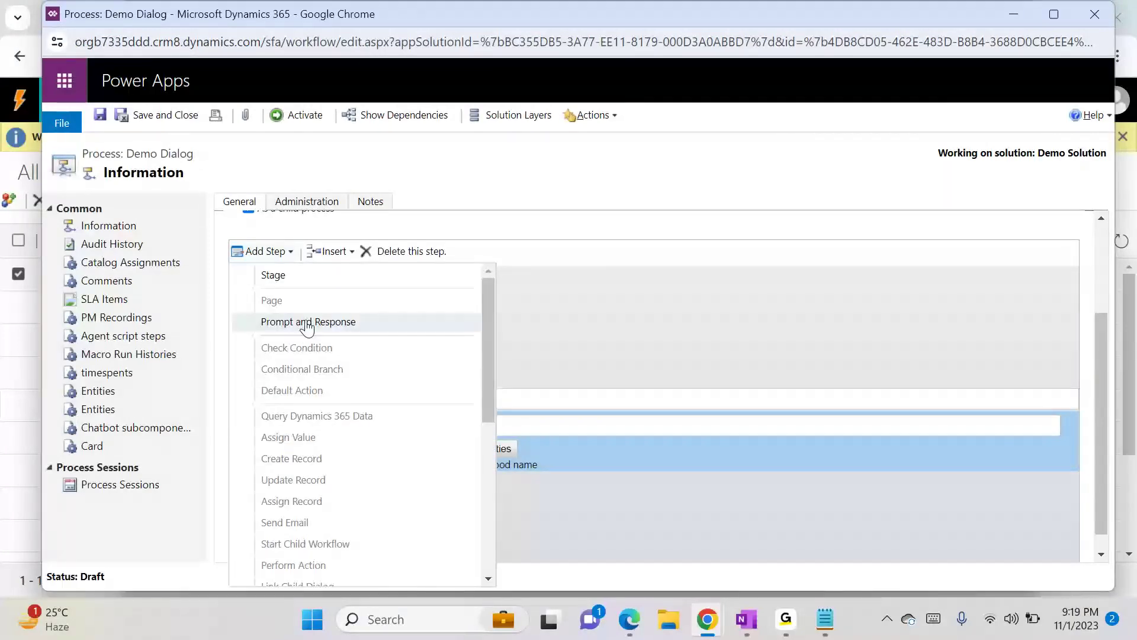
{"action": "left_click", "coordinate": [306, 323]}
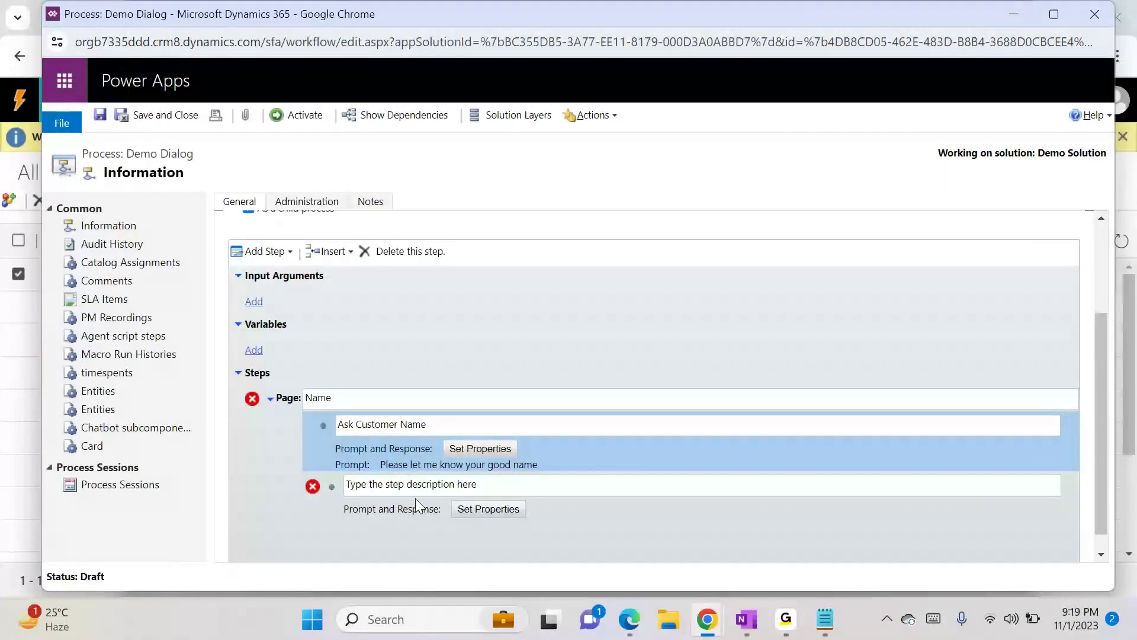
{"action": "left_click", "coordinate": [427, 483]}
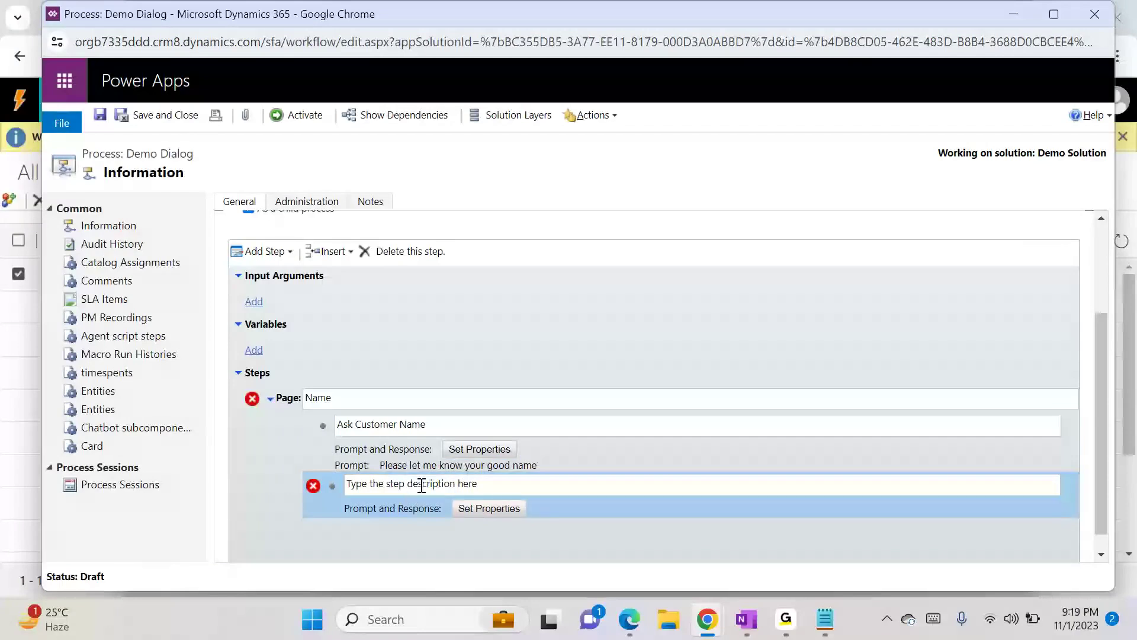
{"action": "left_click", "coordinate": [421, 483]}
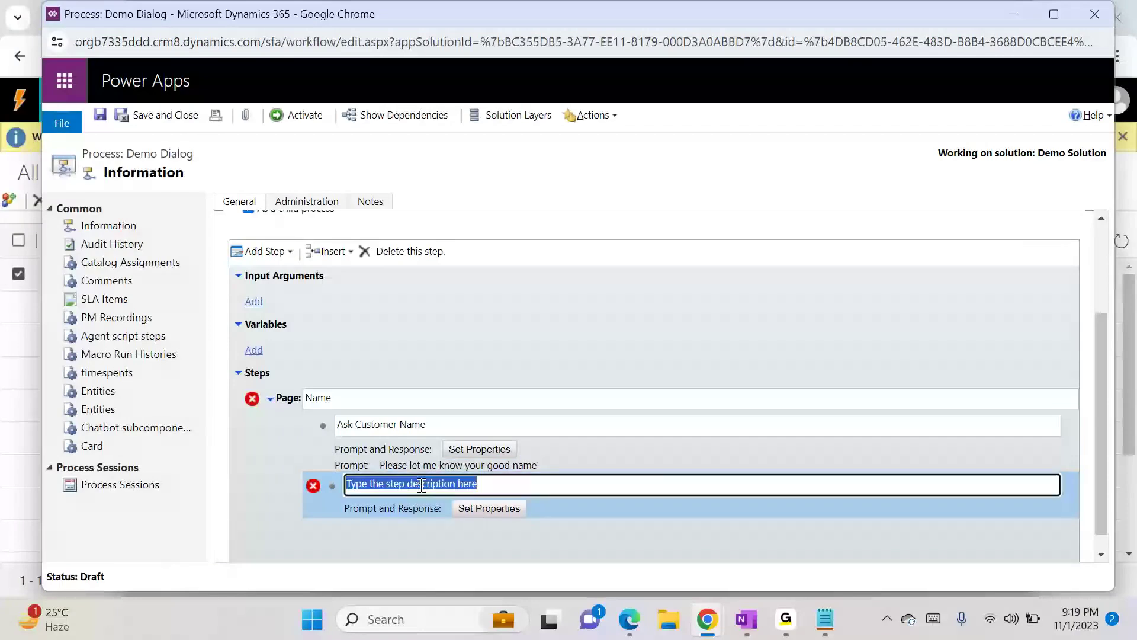
{"action": "type", "text": "Mobile "}
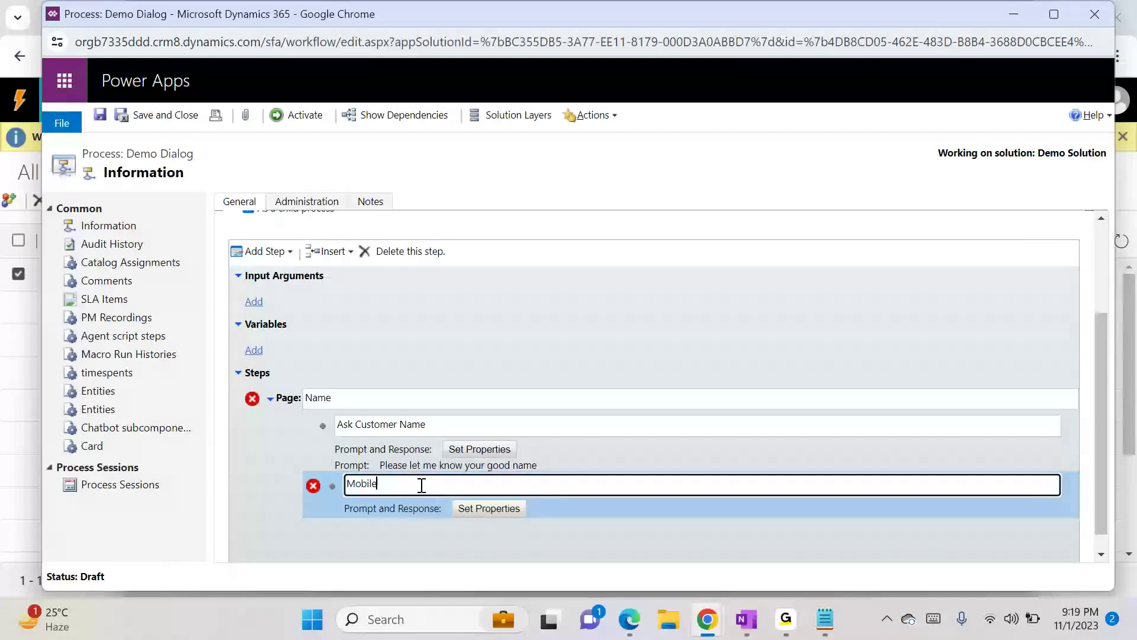
{"action": "type", "text": "Number"}
- Set its prompt text to Please confirm your mobile Number with a Single Line response, then save and close
{"action": "left_click", "coordinate": [489, 516]}
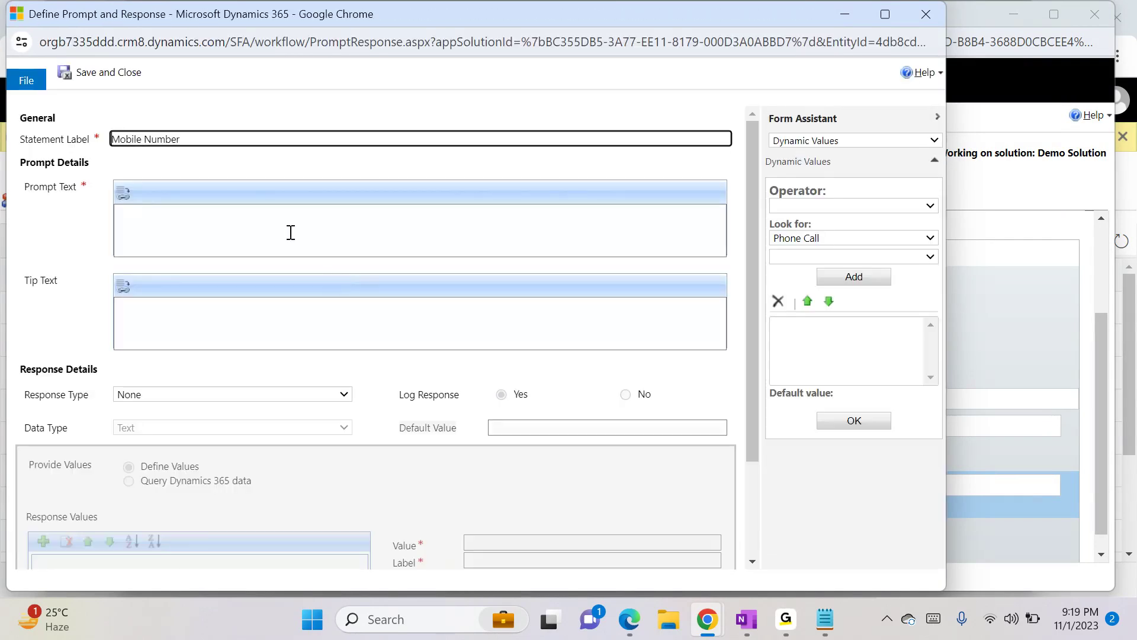
{"action": "left_click", "coordinate": [248, 231]}
{"action": "type", "text": "Please confirm yo"}
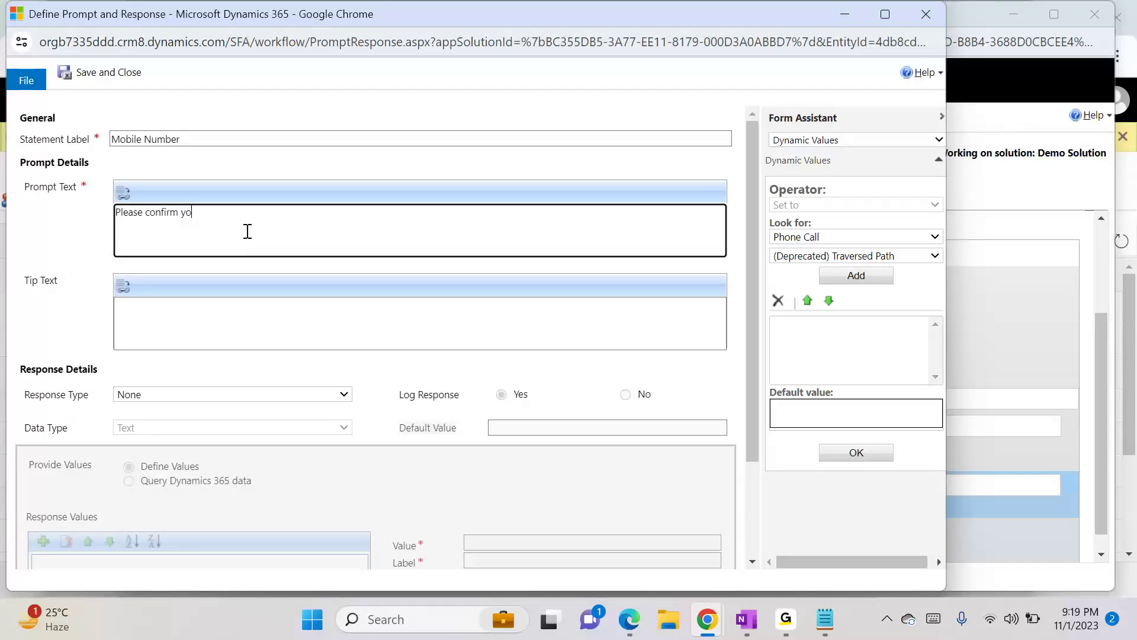
{"action": "type", "text": "ur mobile Number"}
{"action": "left_click", "coordinate": [178, 393]}
{"action": "key", "text": "Down"}
{"action": "key", "text": "Down"}
{"action": "key", "text": "Down"}
{"action": "key", "text": "Down"}
{"action": "key", "text": "Up"}
{"action": "key", "text": "Up"}
{"action": "key", "text": "Up"}
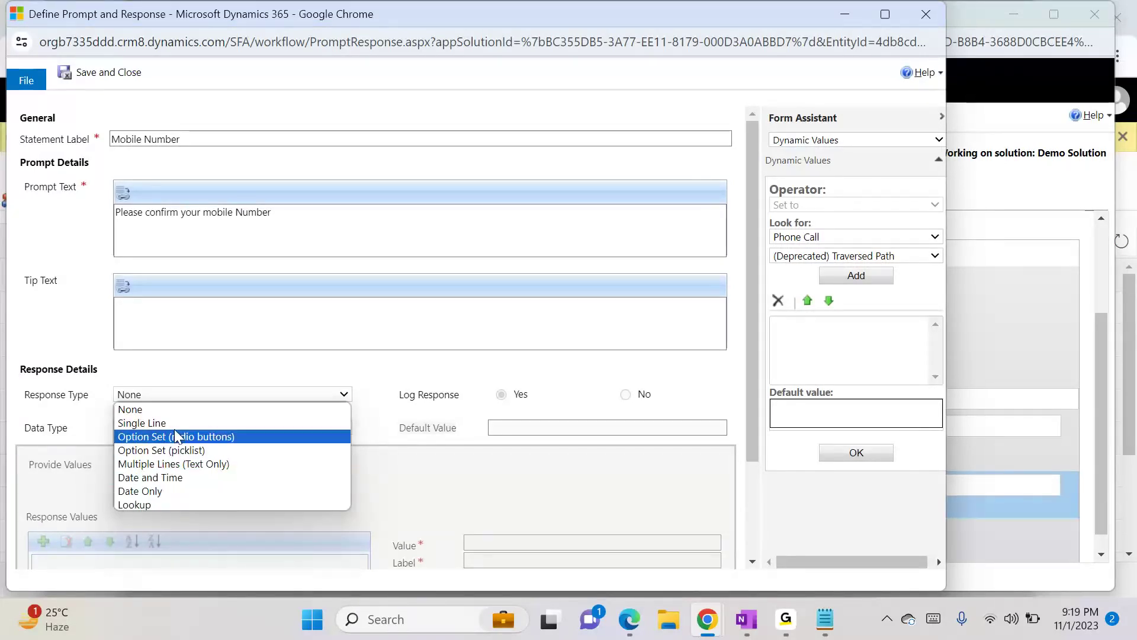
{"action": "left_click", "coordinate": [176, 424]}
{"action": "left_click", "coordinate": [124, 78]}
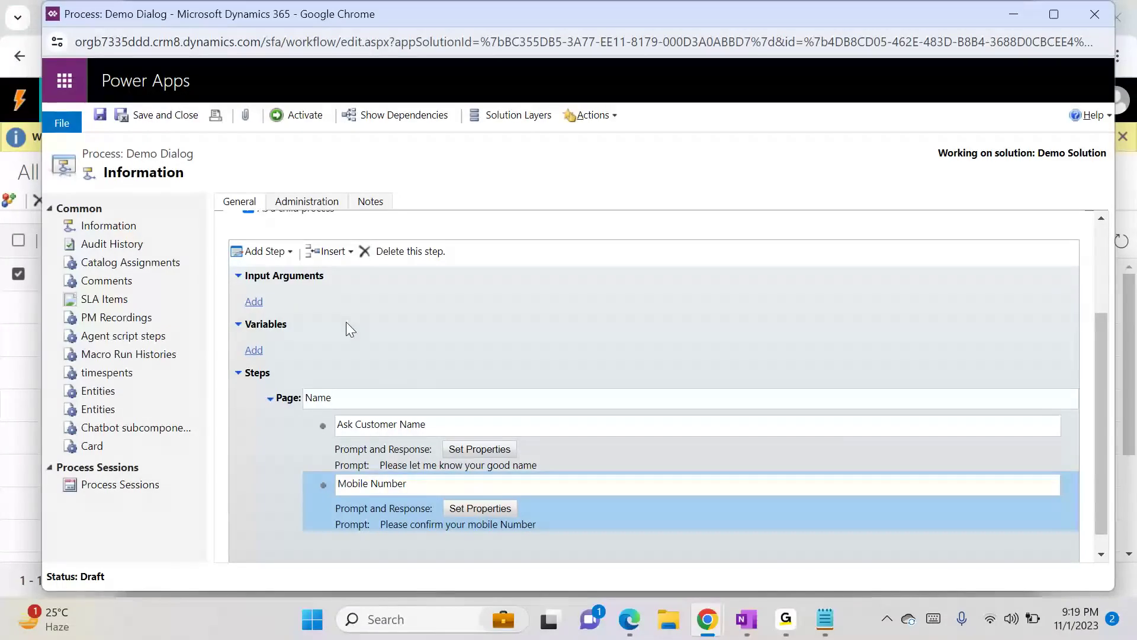
- Add a third Prompt and Response step to the page and describe it as Issue
{"action": "left_click", "coordinate": [278, 253]}
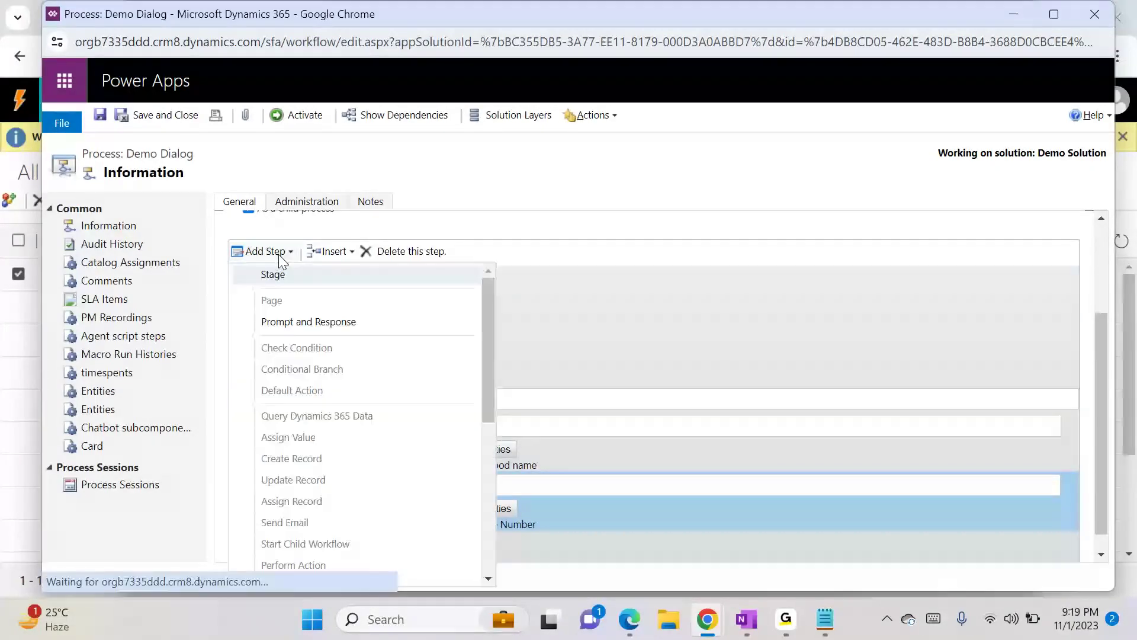
{"action": "left_click", "coordinate": [301, 323]}
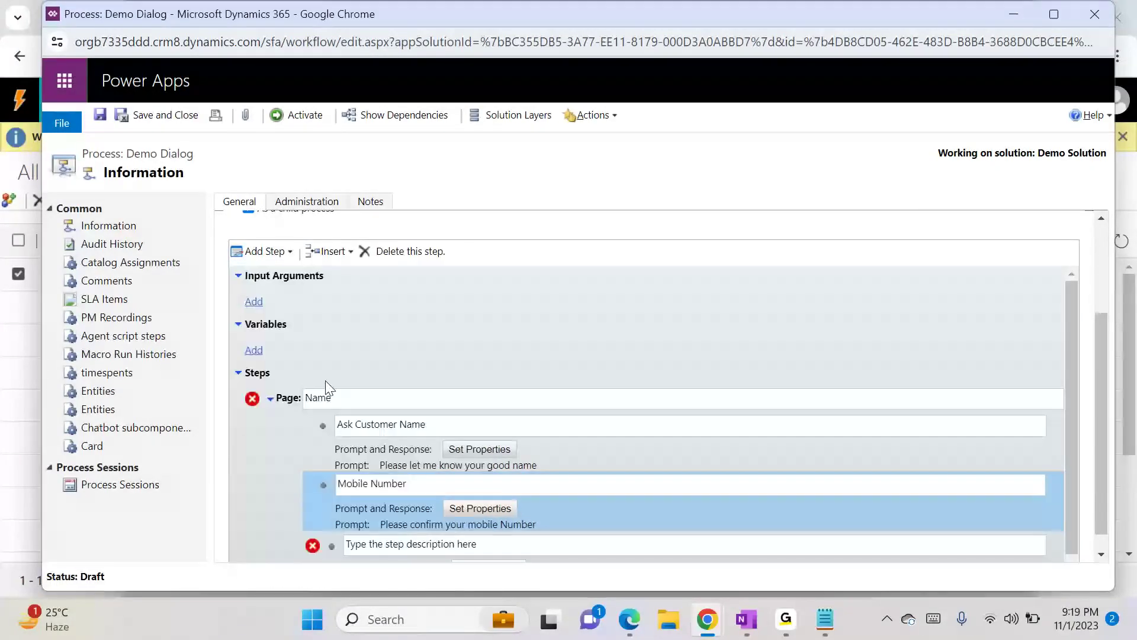
{"action": "left_click", "coordinate": [387, 543]}
{"action": "type", "text": "Issue"}
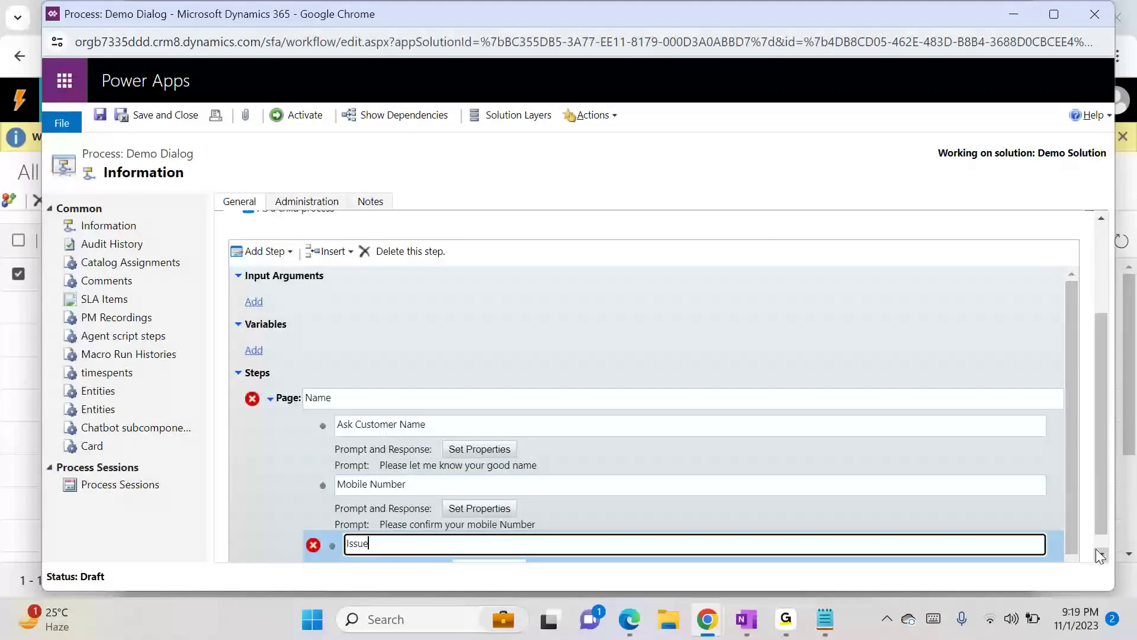
- Set the Issue prompt text to Let me know what is the concern? with a Multiple Lines (Text Only) response, then save and close
{"action": "scroll", "coordinate": [1064, 539], "scroll_direction": "down", "scroll_amount": 1}
{"action": "scroll", "coordinate": [1065, 540], "scroll_direction": "down", "scroll_amount": 1}
{"action": "left_click", "coordinate": [515, 545]}
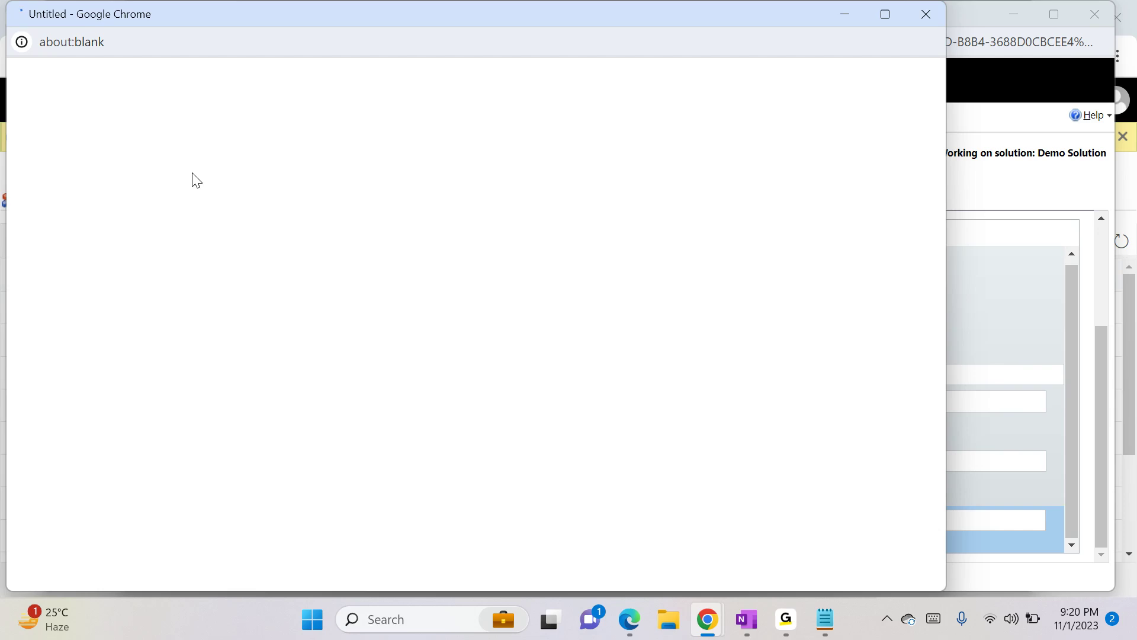
{"action": "left_click", "coordinate": [214, 219]}
{"action": "type", "text": "Let me k"}
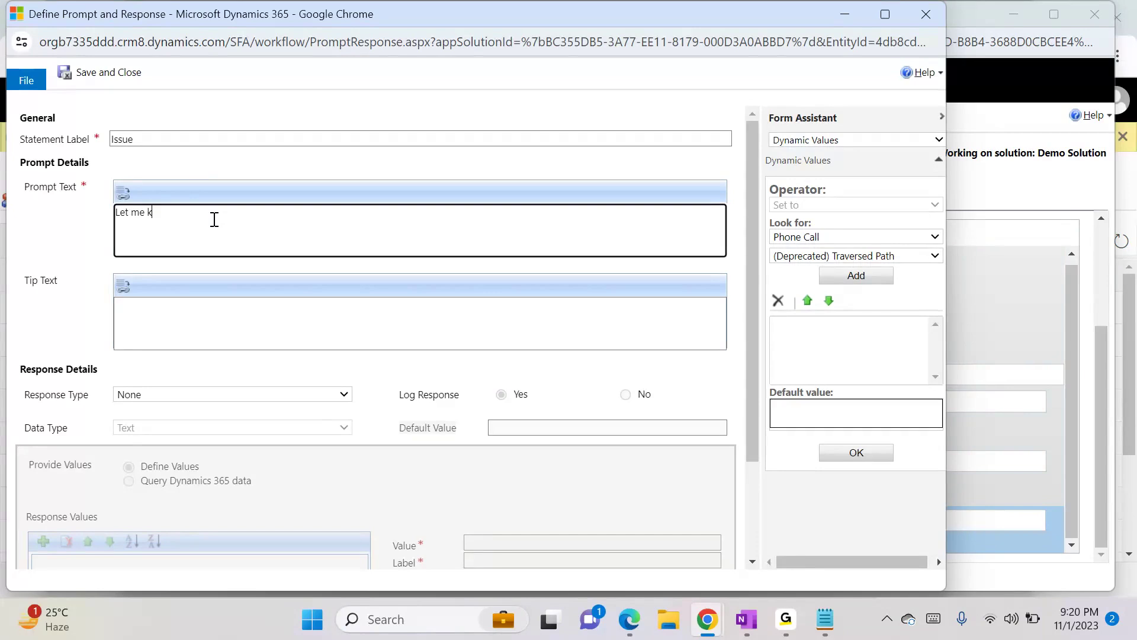
{"action": "type", "text": "now what"}
{"action": "type", "text": " is "}
{"action": "type", "text": "the concer"}
{"action": "type", "text": "ns"}
{"action": "left_click", "coordinate": [173, 395]}
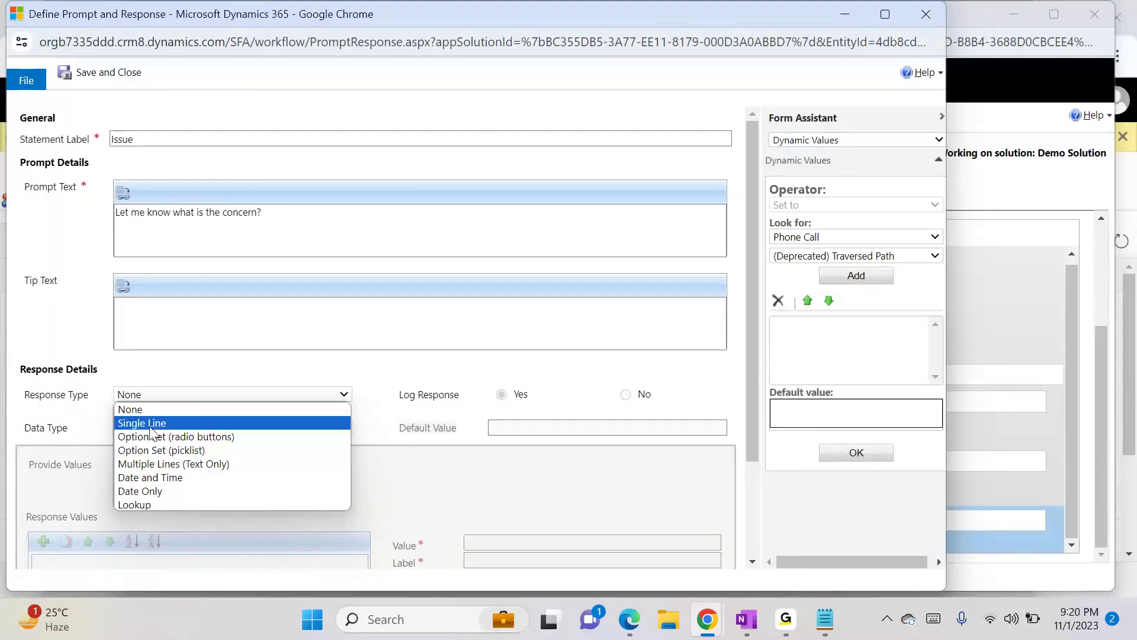
{"action": "left_click", "coordinate": [181, 465]}
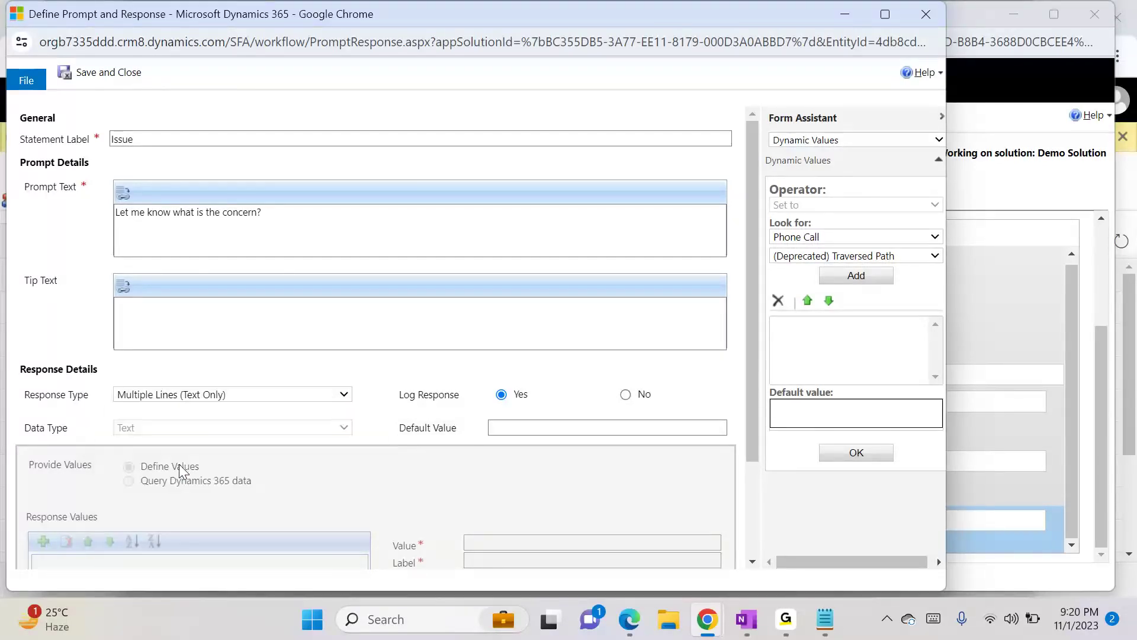
{"action": "left_click", "coordinate": [120, 74]}
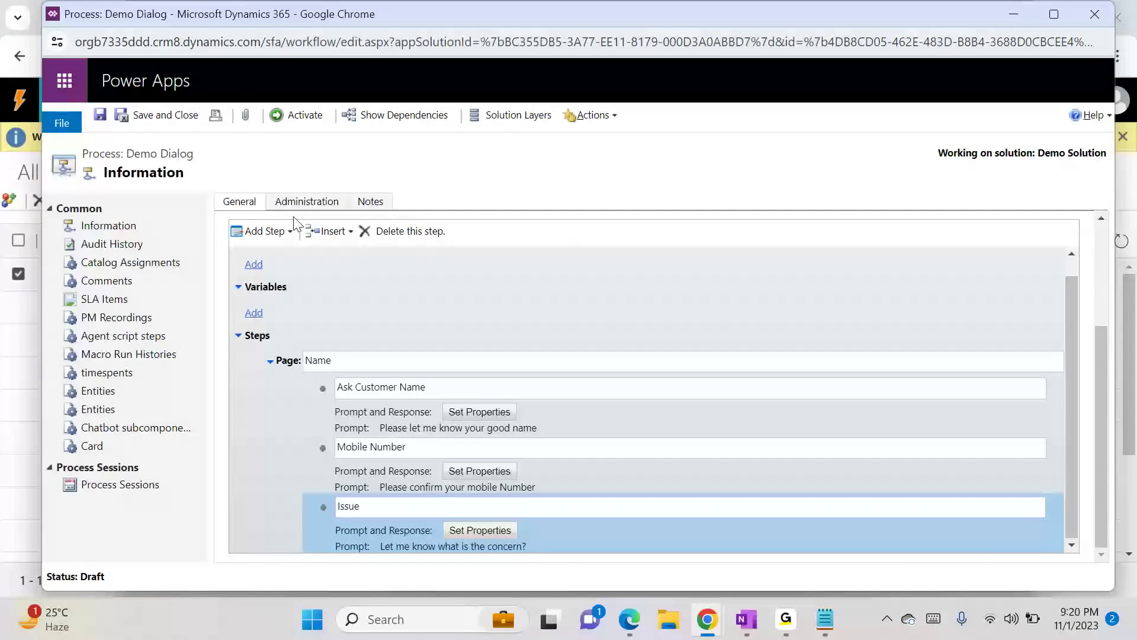
- Add a fourth Prompt and Response step to the page and describe it as Priority
{"action": "left_click", "coordinate": [267, 231]}
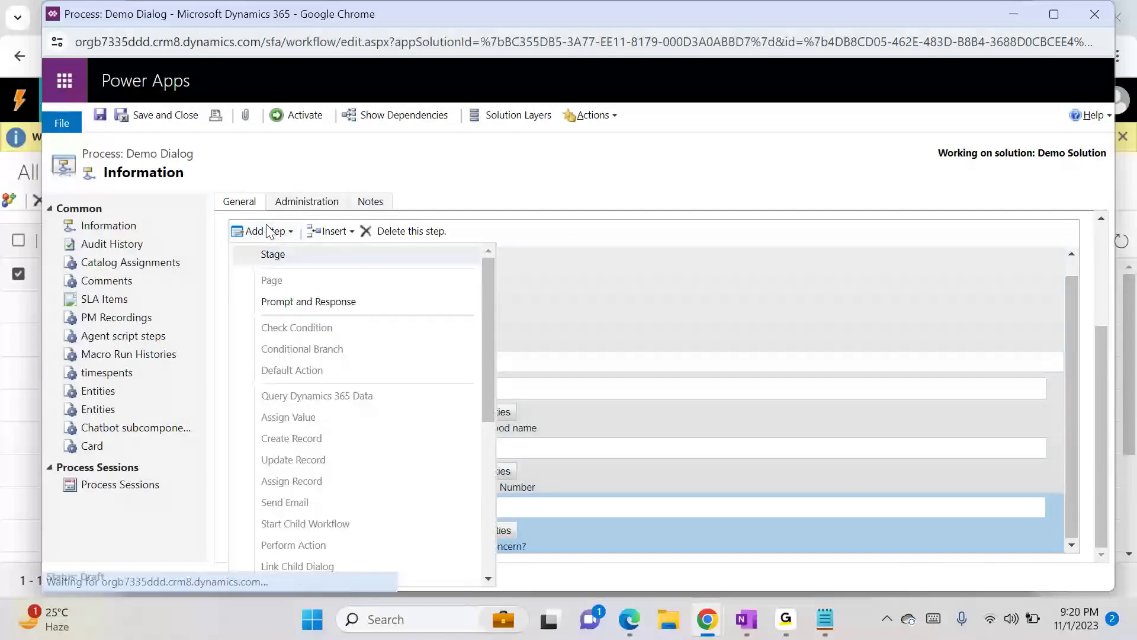
{"action": "left_click", "coordinate": [285, 304]}
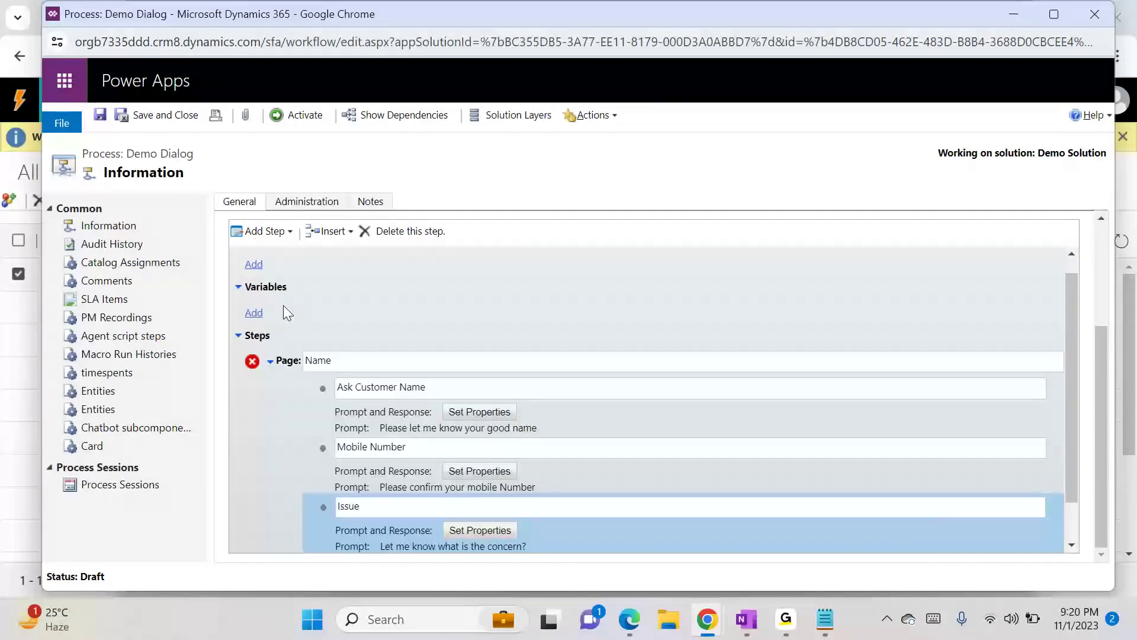
{"action": "left_click", "coordinate": [1071, 535]}
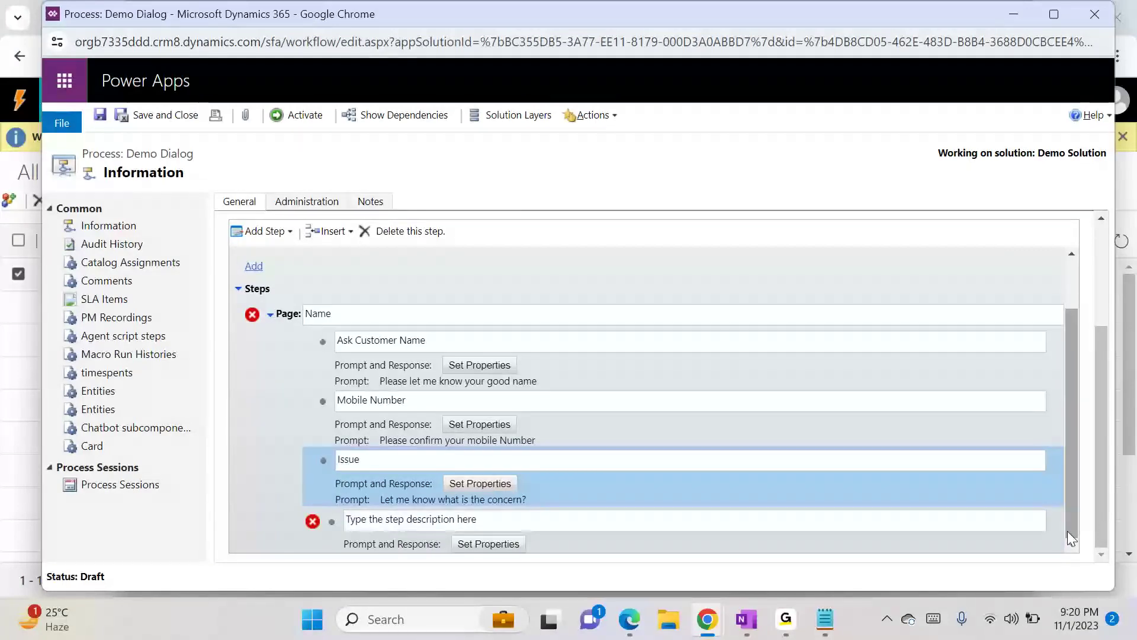
{"action": "left_click", "coordinate": [444, 523]}
{"action": "left_click", "coordinate": [470, 523]}
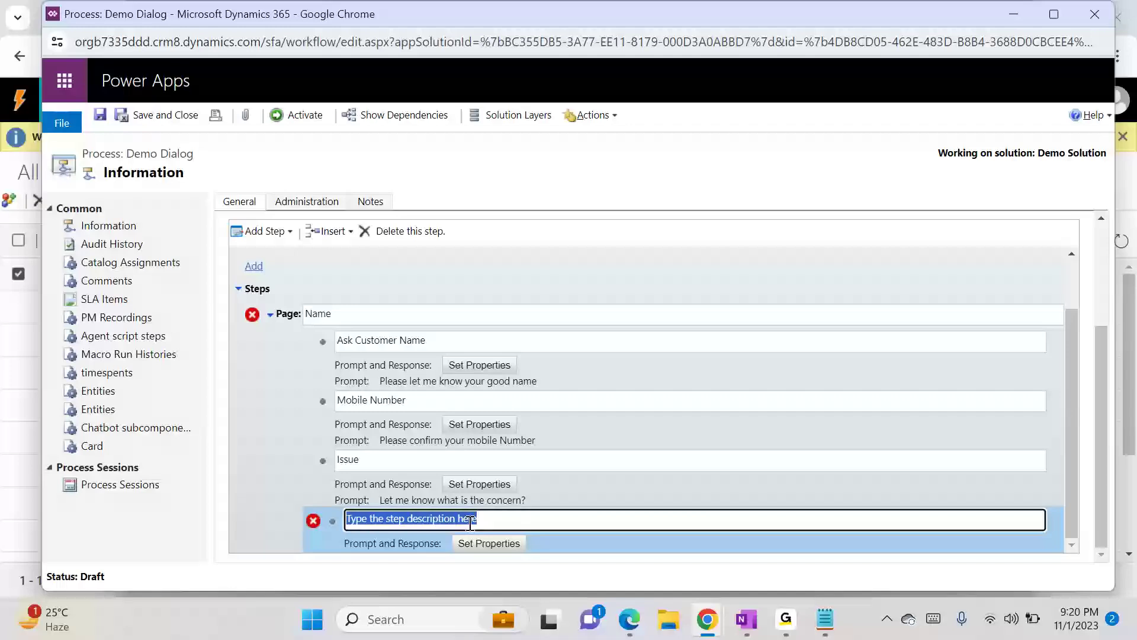
{"action": "type", "text": "Priority"}
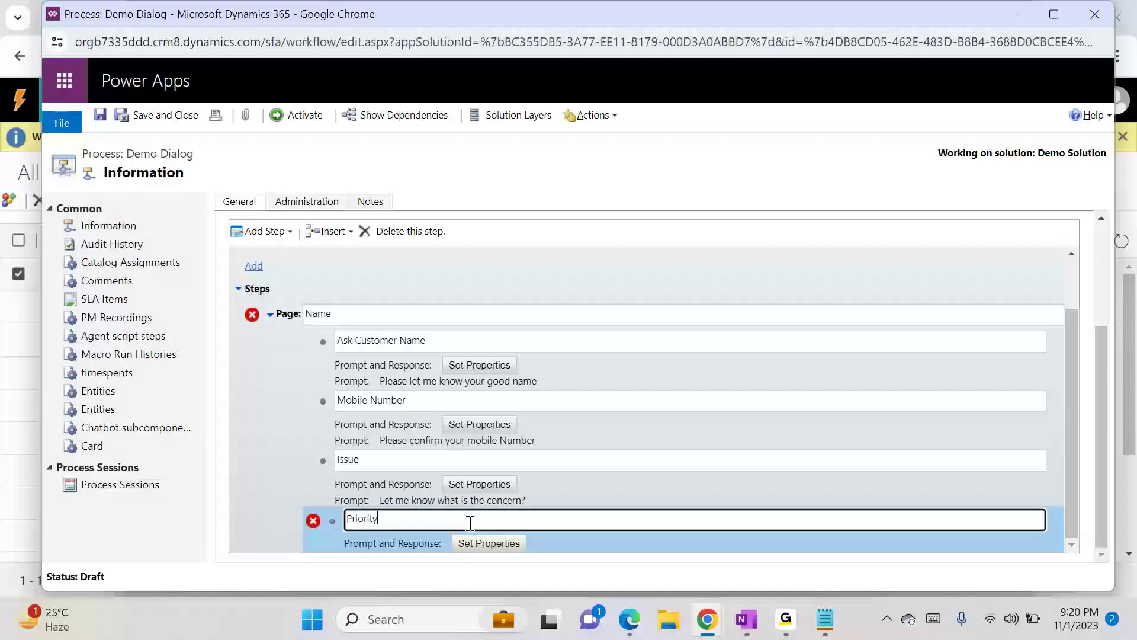
- Set the Priority prompt text to How you prioritize the issue and choose an Option Set (picklist) response type
{"action": "left_click", "coordinate": [497, 545]}
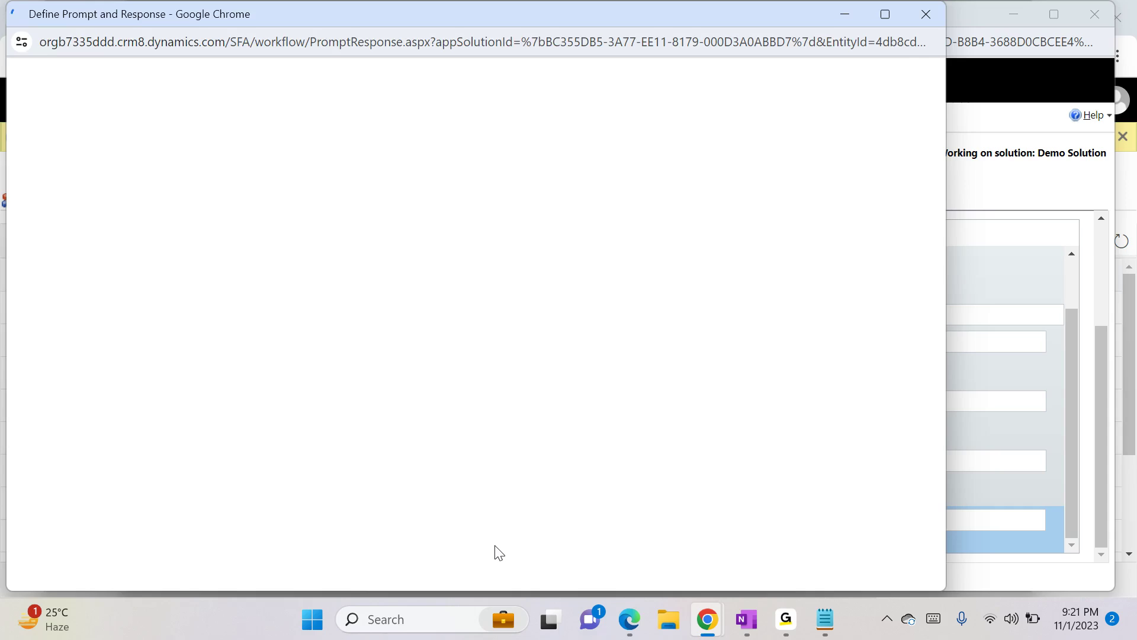
{"action": "left_click", "coordinate": [248, 227]}
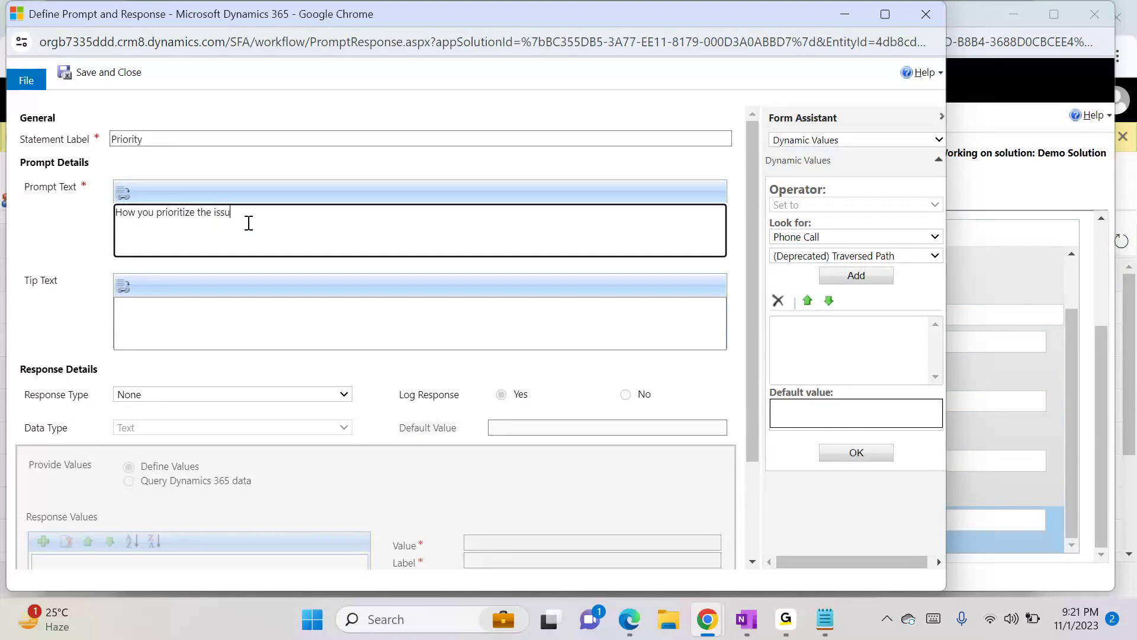
{"action": "left_click", "coordinate": [179, 396]}
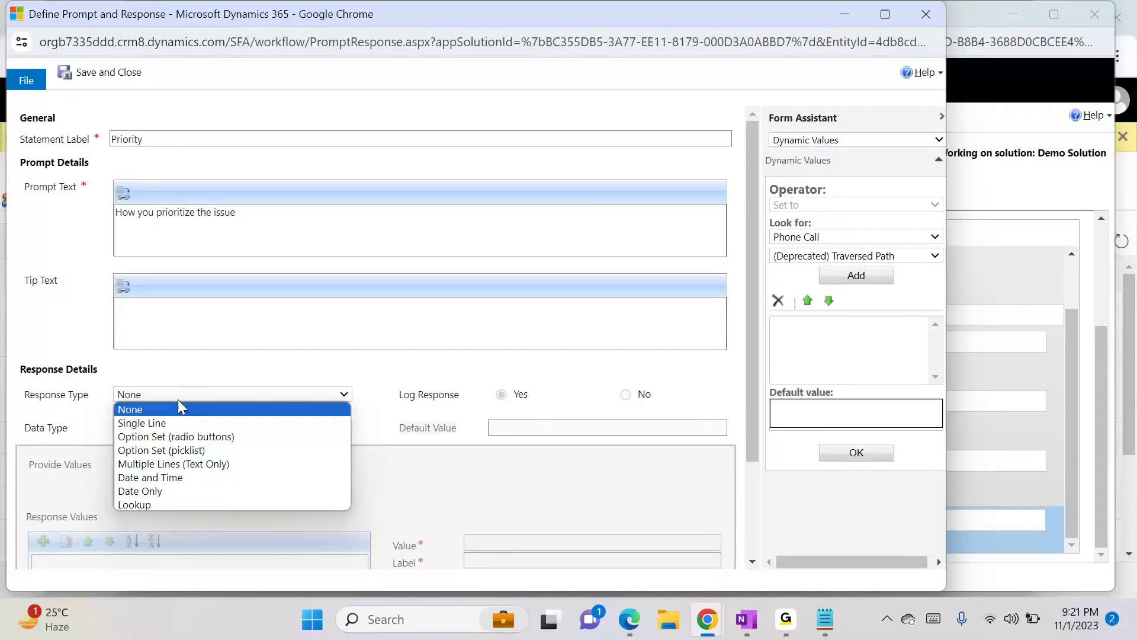
{"action": "left_click", "coordinate": [162, 455]}
{"action": "scroll", "coordinate": [681, 436], "scroll_direction": "down", "scroll_amount": 2}
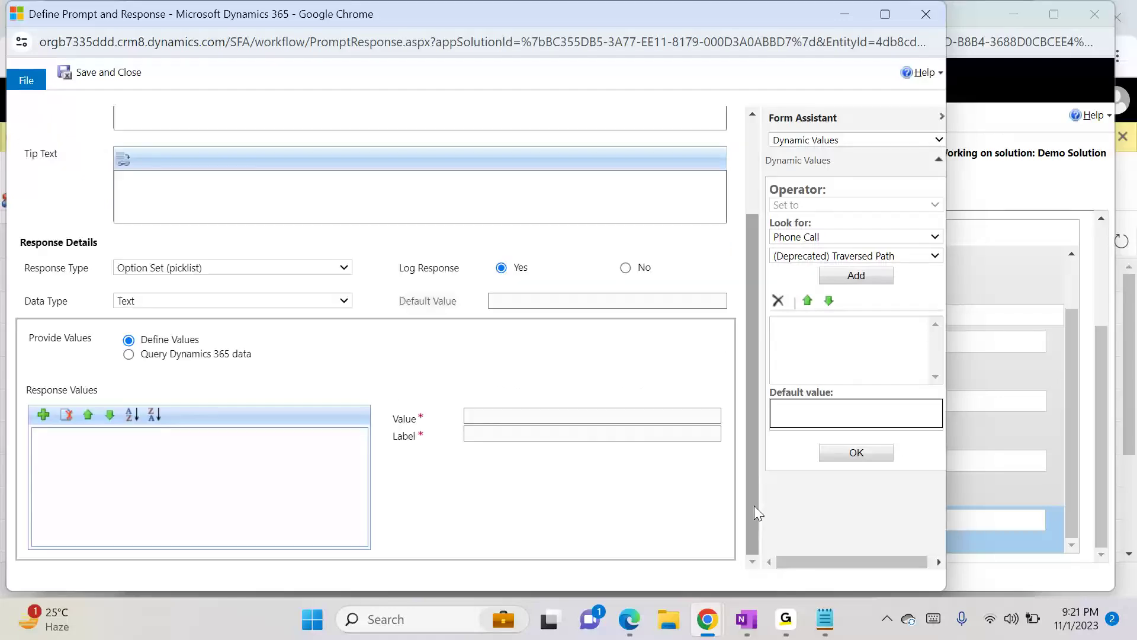
- Add response options for Priority and set the first option's value and label to High
{"action": "left_click", "coordinate": [43, 414]}
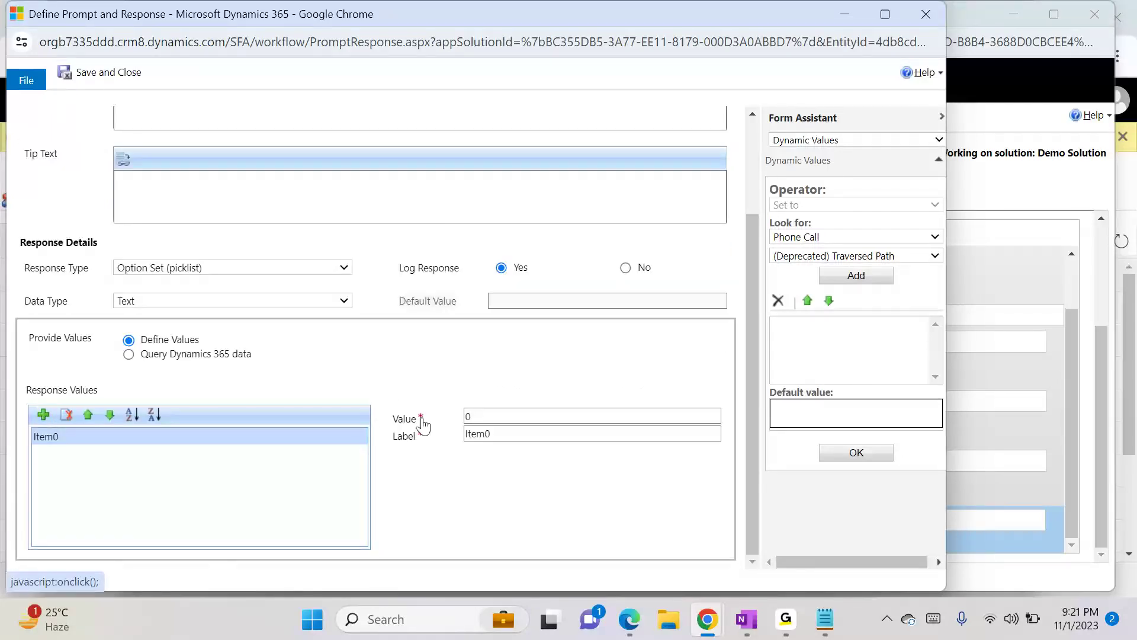
{"action": "double_click", "coordinate": [476, 417]}
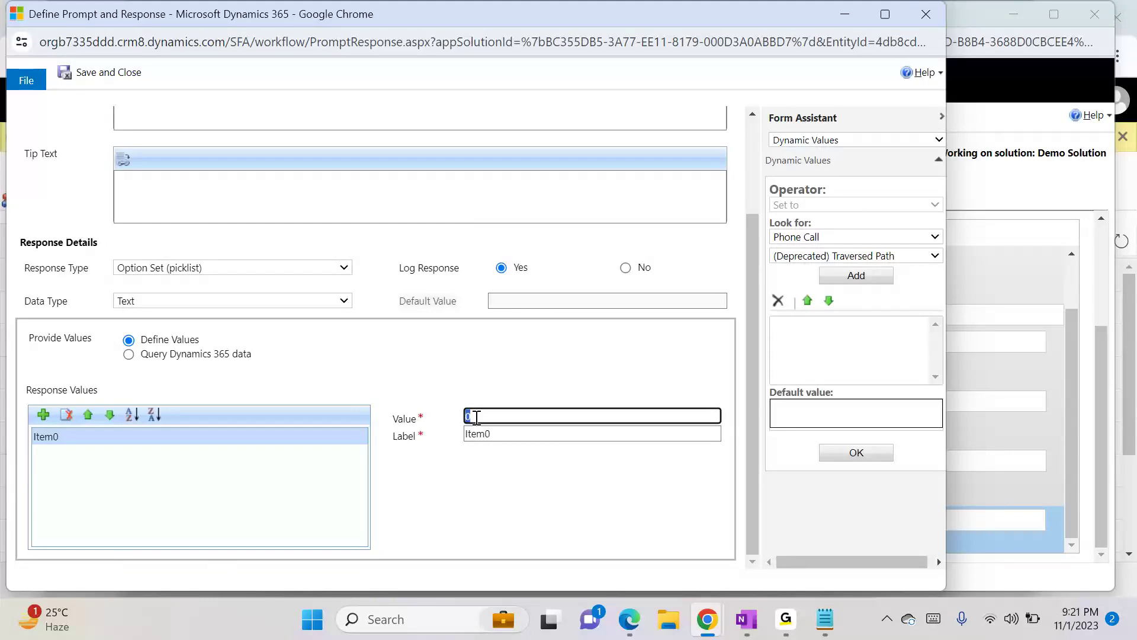
{"action": "type", "text": "High"}
{"action": "left_click", "coordinate": [45, 416]}
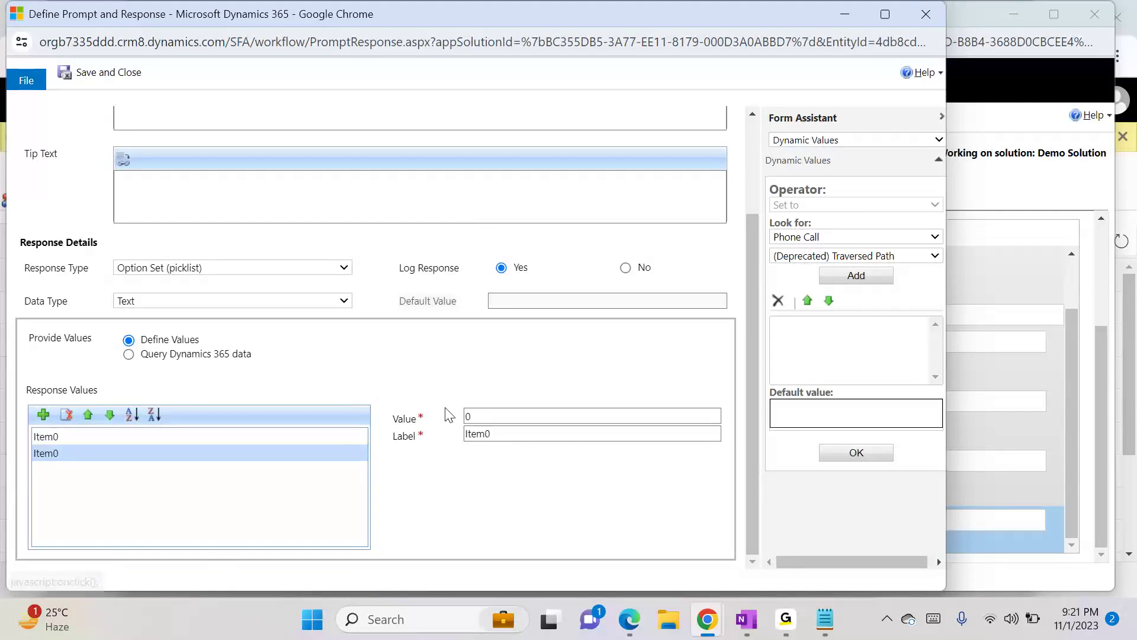
{"action": "left_click", "coordinate": [39, 438]}
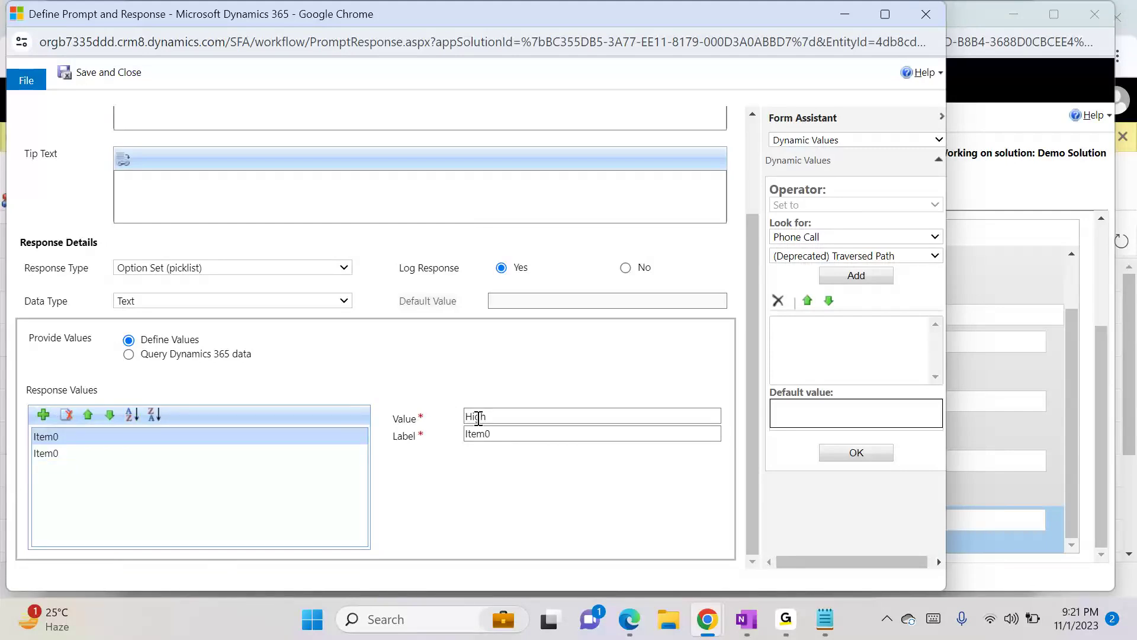
{"action": "left_click", "coordinate": [48, 456]}
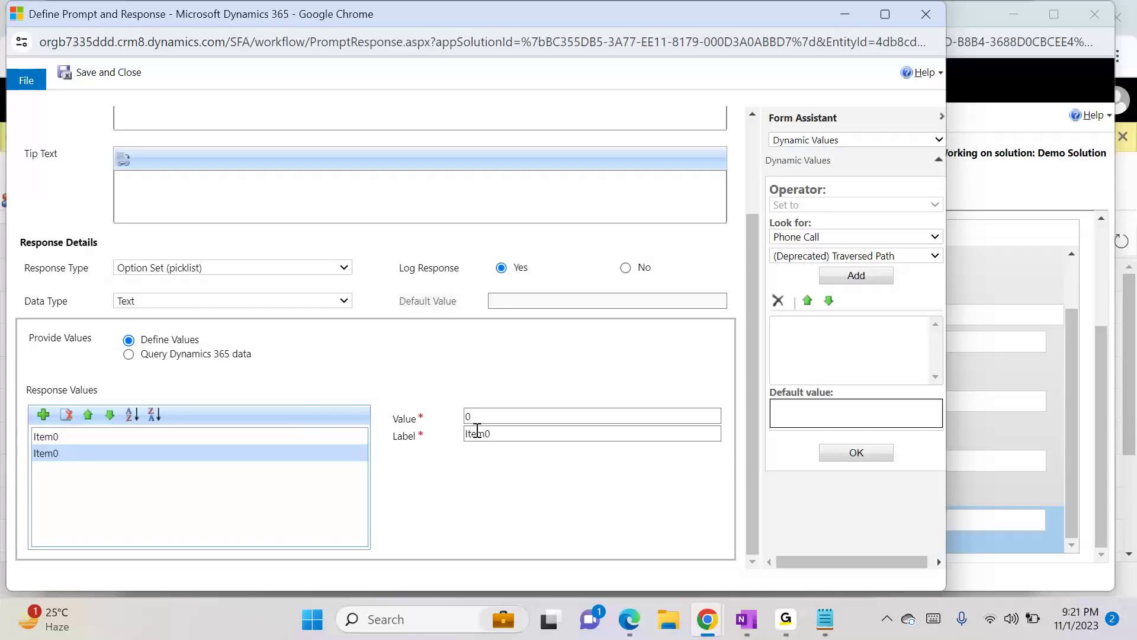
{"action": "left_click", "coordinate": [63, 437]}
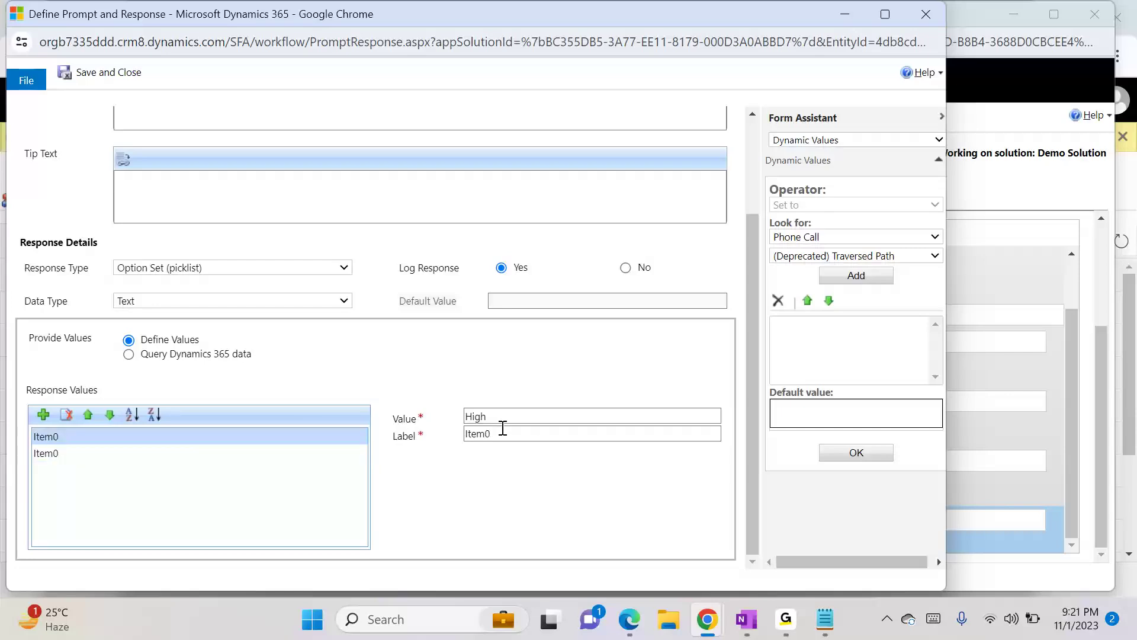
{"action": "double_click", "coordinate": [483, 418]}
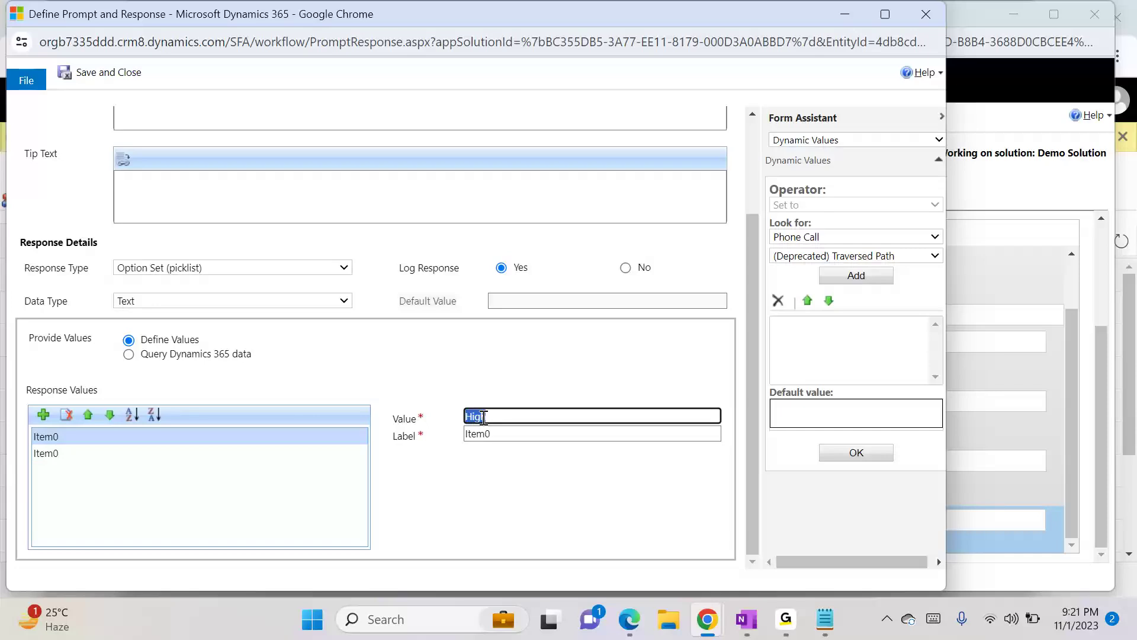
{"action": "double_click", "coordinate": [483, 434]}
{"action": "type", "text": "High"}
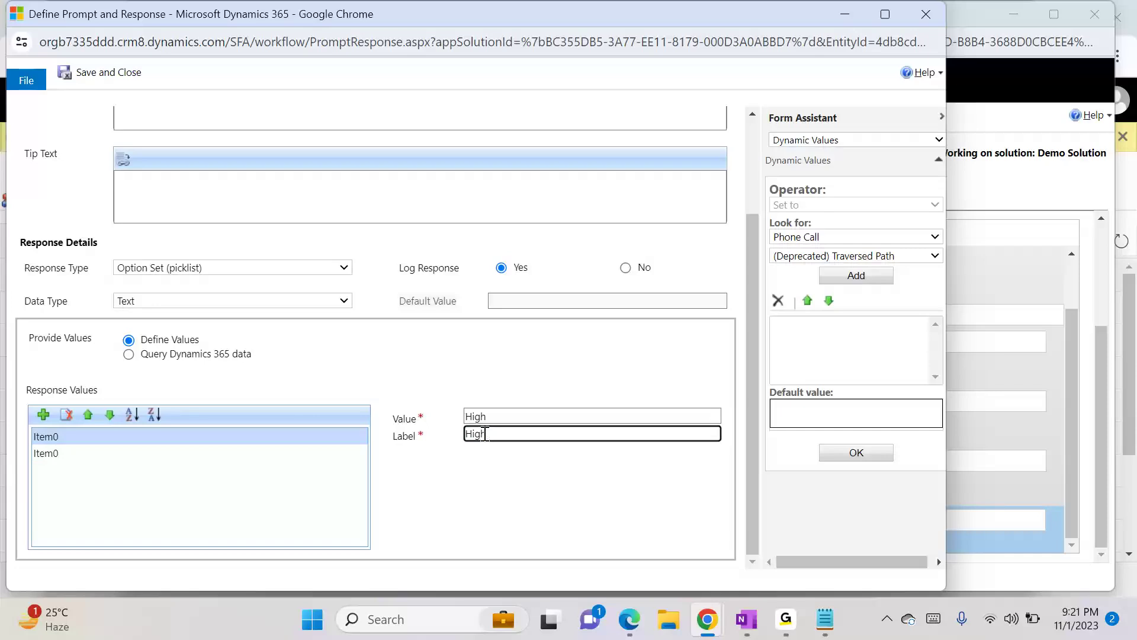
- Add another option and label the two remaining options Medium and Low
{"action": "left_click", "coordinate": [43, 415]}
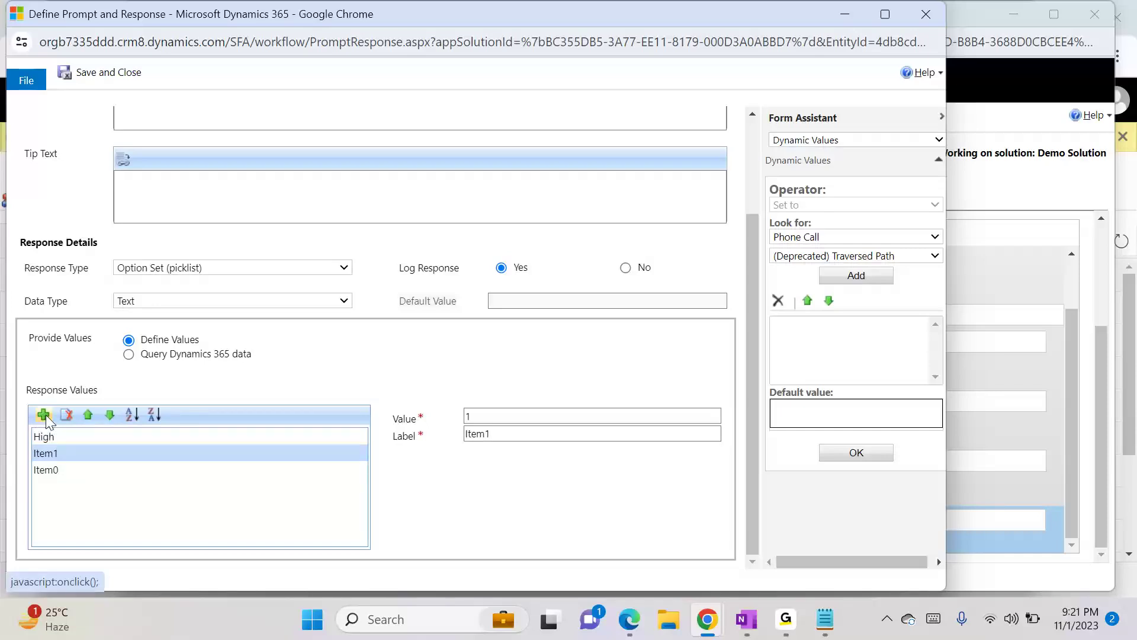
{"action": "left_click", "coordinate": [52, 471]}
{"action": "double_click", "coordinate": [481, 436]}
{"action": "type", "text": "Medium"}
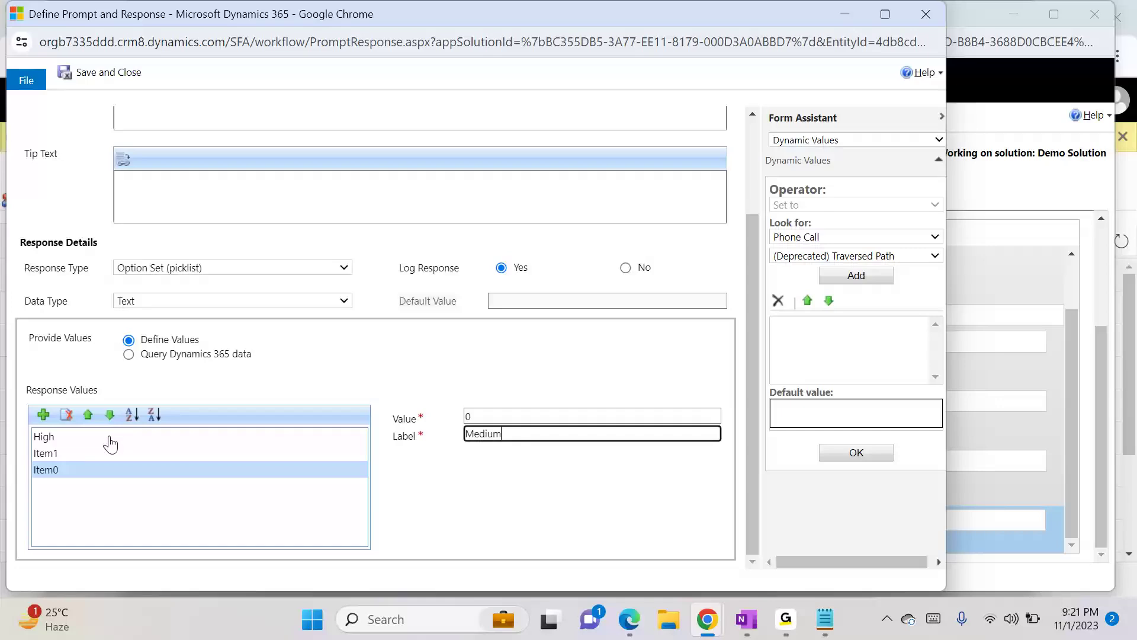
{"action": "left_click", "coordinate": [58, 454]}
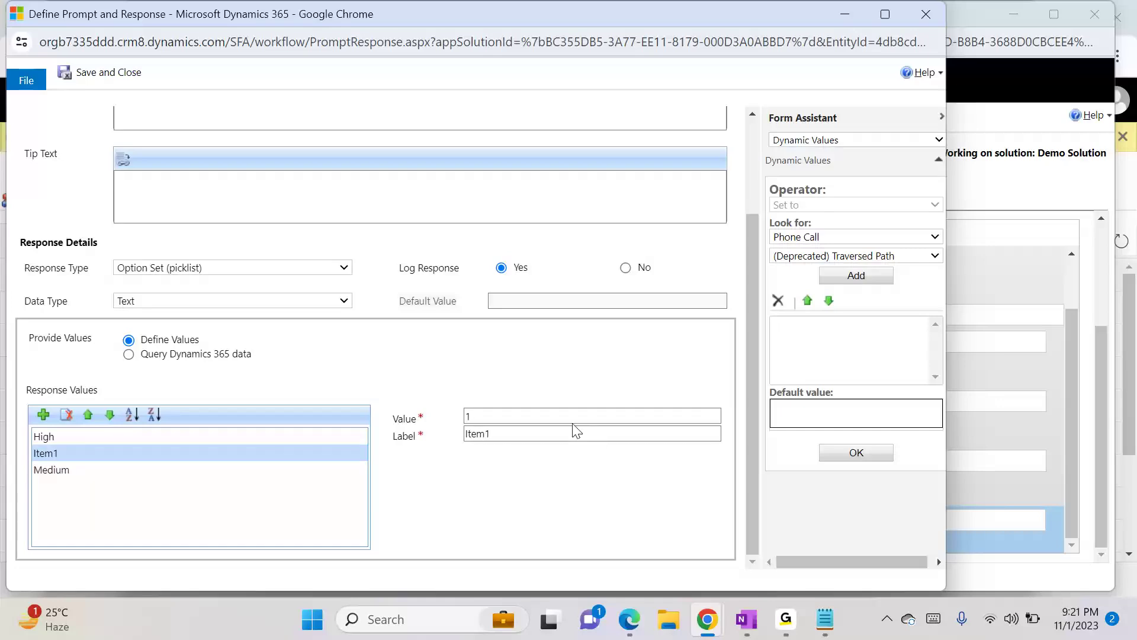
{"action": "left_click", "coordinate": [514, 416]}
{"action": "key", "text": "Tab"}
{"action": "type", "text": "Lo"}
{"action": "left_click", "coordinate": [481, 475]}
- Move Medium above Low in the response values, then save and close the prompt properties
{"action": "left_click", "coordinate": [57, 473]}
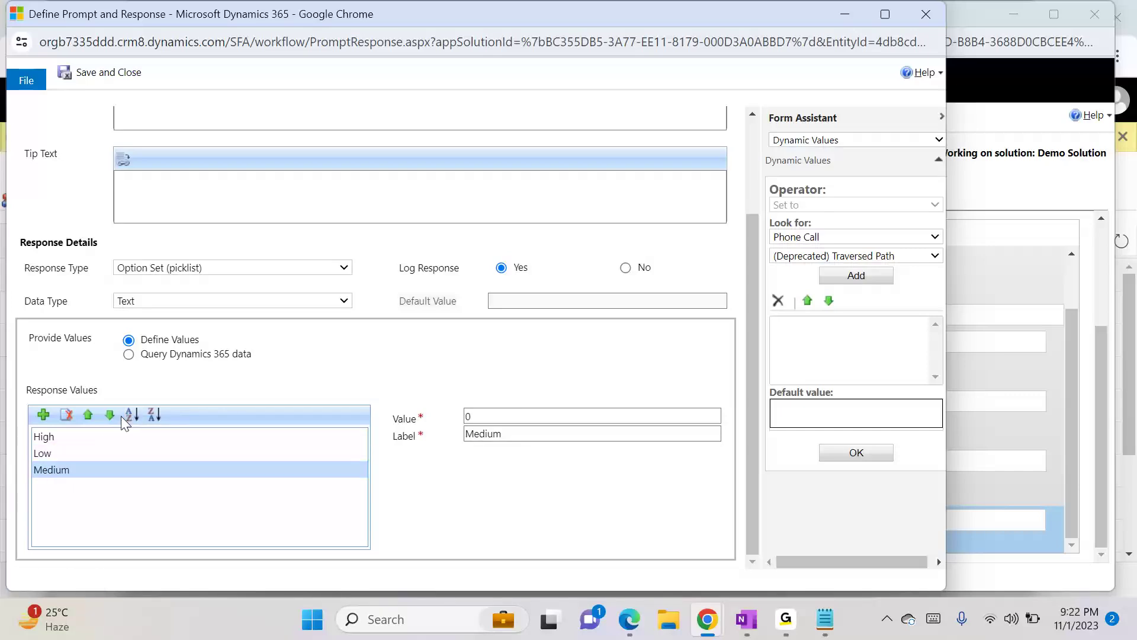
{"action": "left_click", "coordinate": [87, 415]}
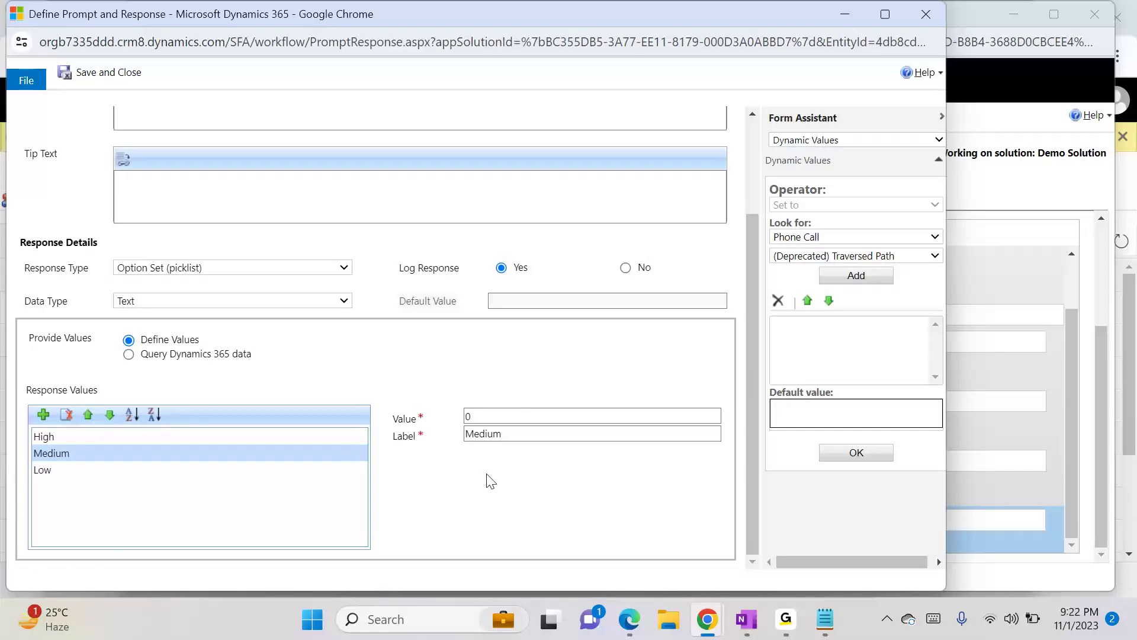
{"action": "left_click", "coordinate": [118, 74]}
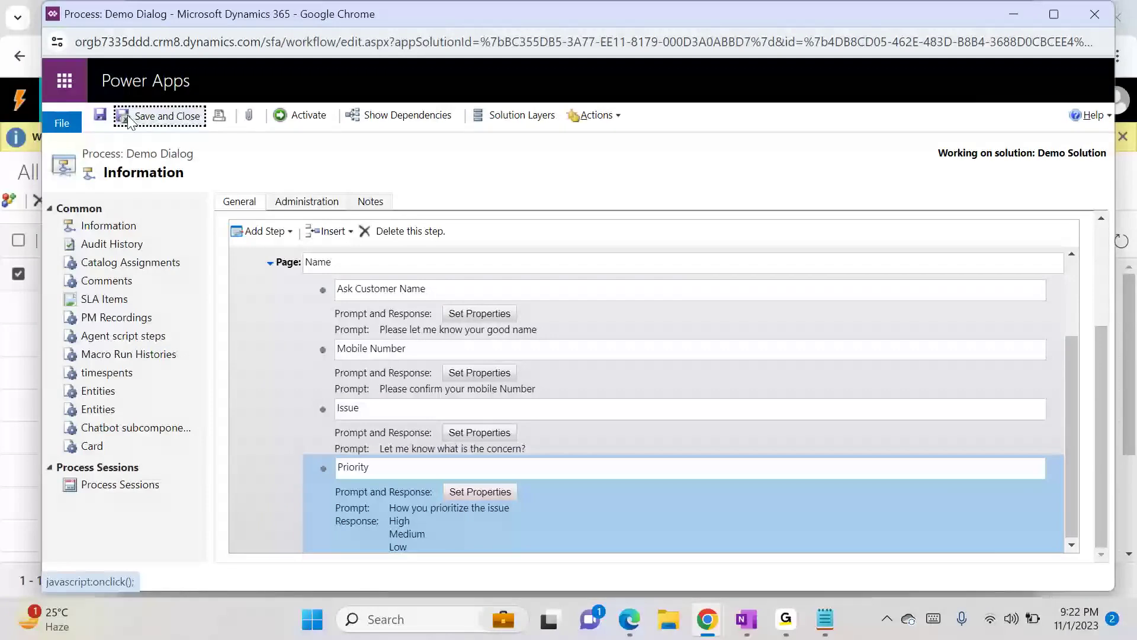
- Save the Demo Dialog process and activate it
{"action": "left_click", "coordinate": [99, 117]}
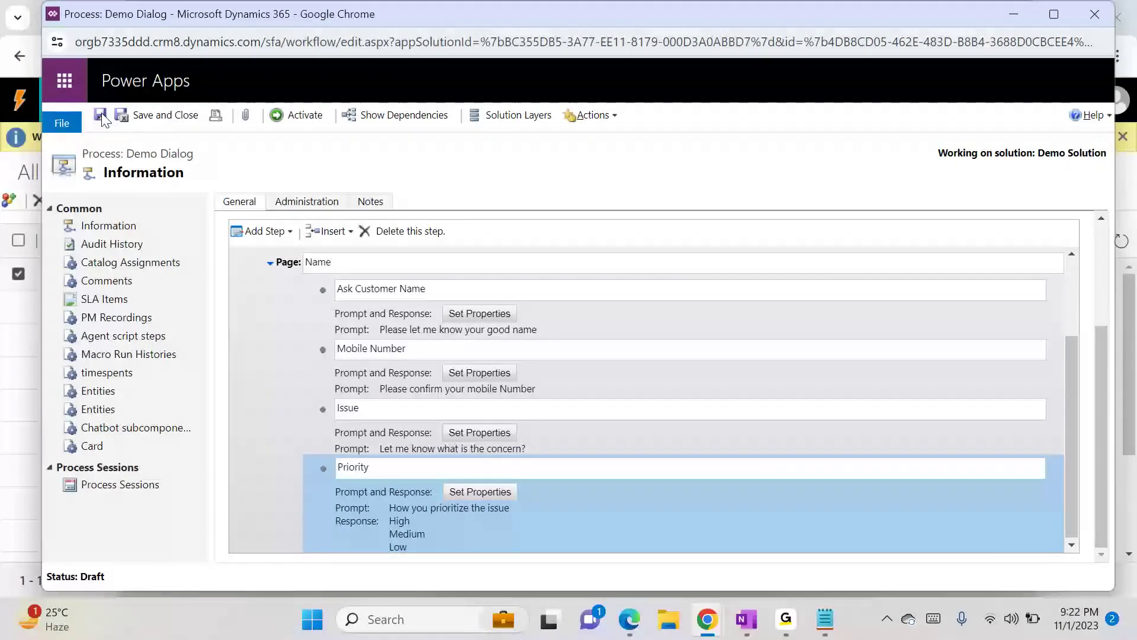
{"action": "left_click", "coordinate": [303, 116]}
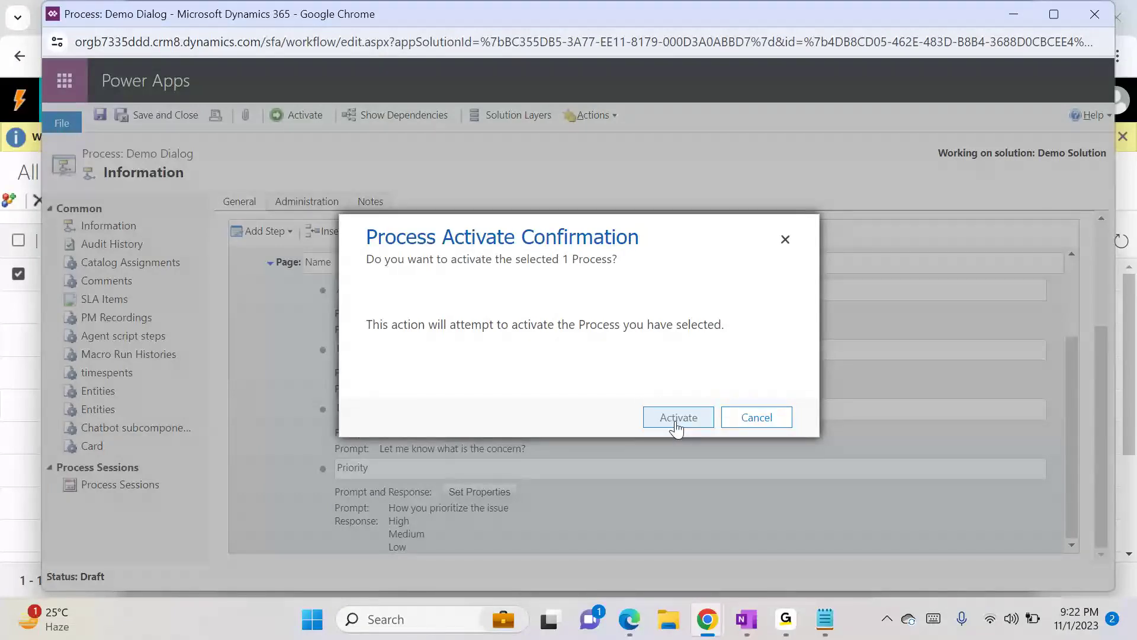
{"action": "left_click", "coordinate": [676, 422]}
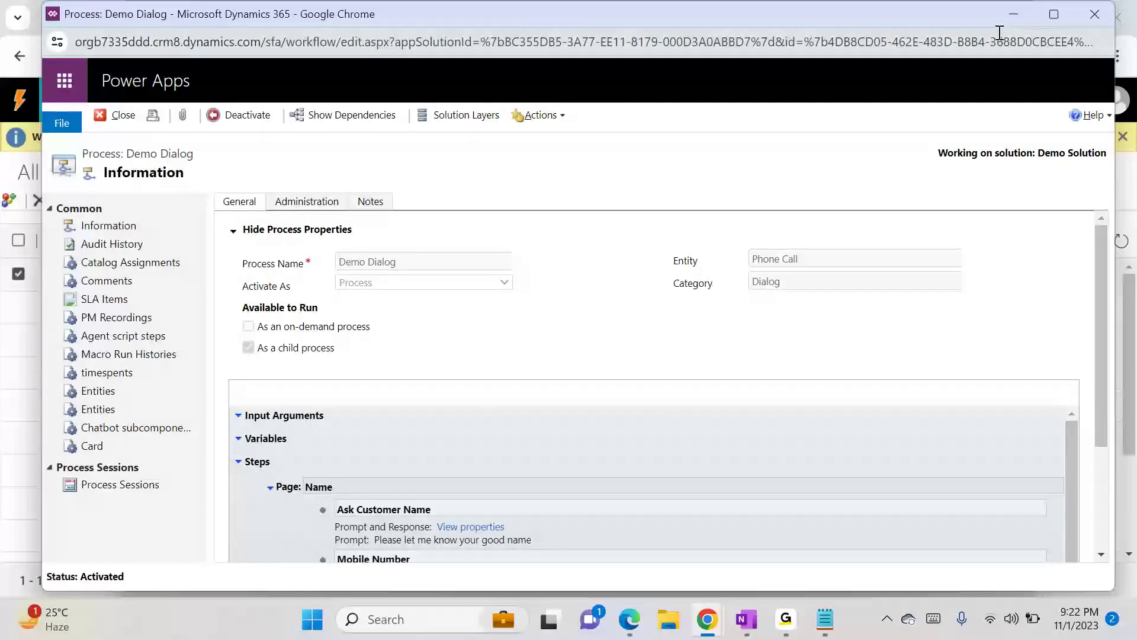
- Leave the process editor and open Activities in the Dynamics 365 app
{"action": "left_click", "coordinate": [1012, 15]}
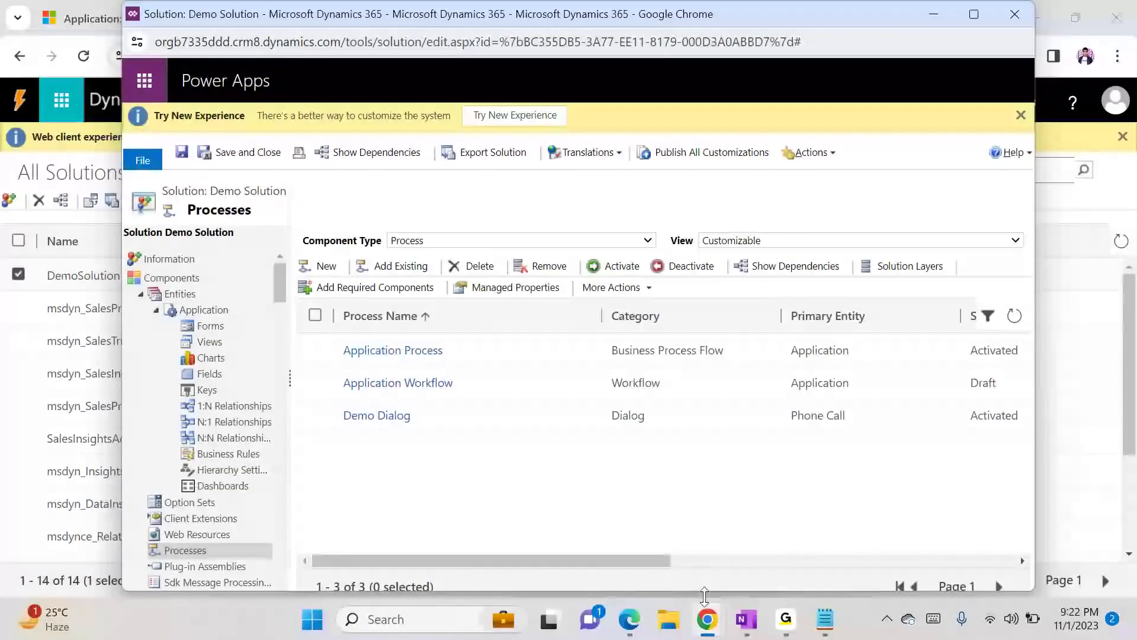
{"action": "mouse_move", "coordinate": [723, 629]}
{"action": "left_click", "coordinate": [533, 544]}
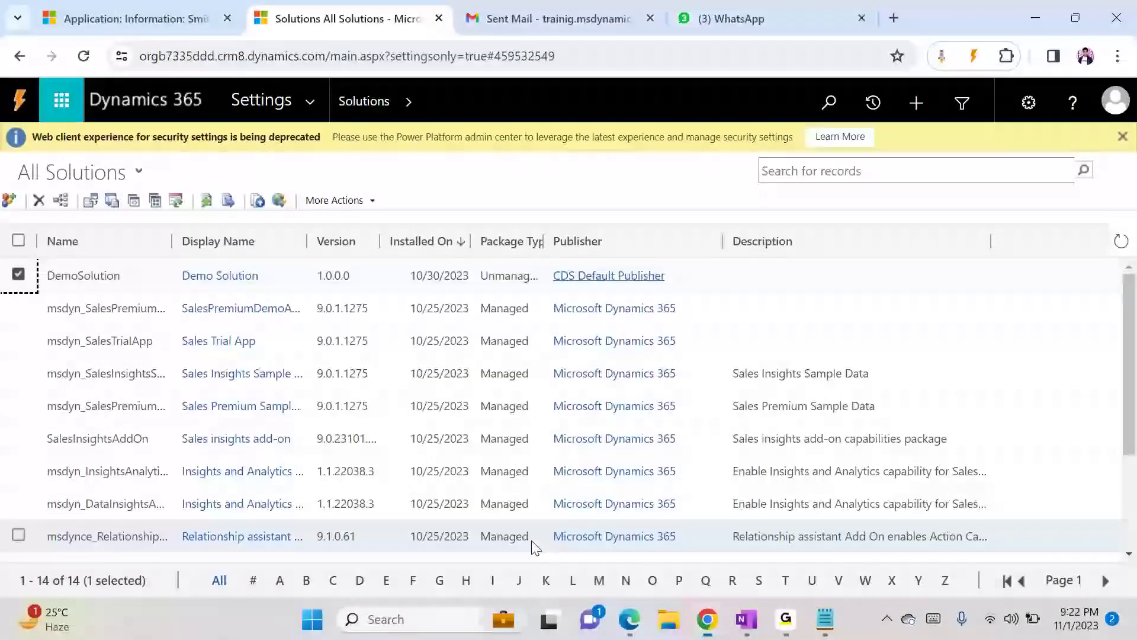
{"action": "left_click", "coordinate": [137, 18]}
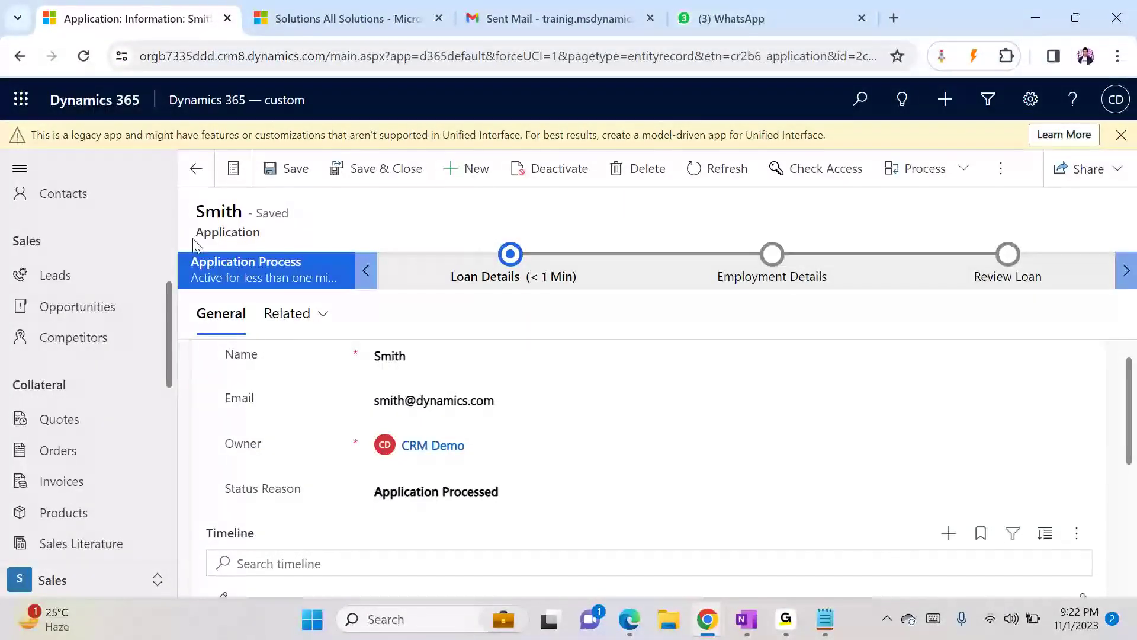
{"action": "left_click_drag", "start_coordinate": [171, 314], "coordinate": [159, 230]}
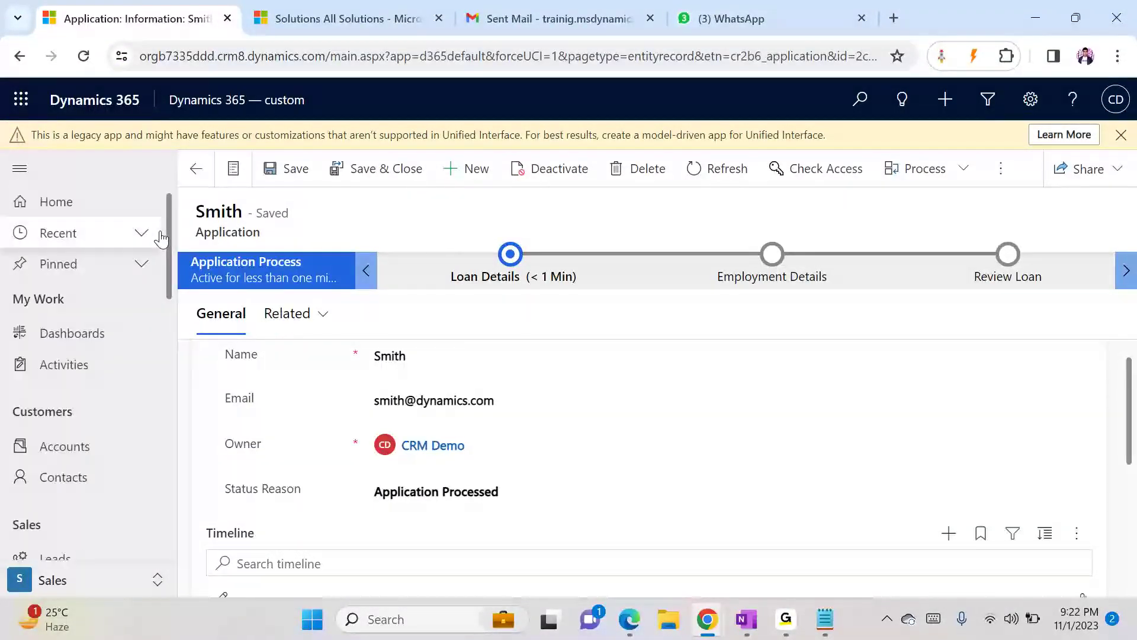
{"action": "left_click", "coordinate": [93, 371]}
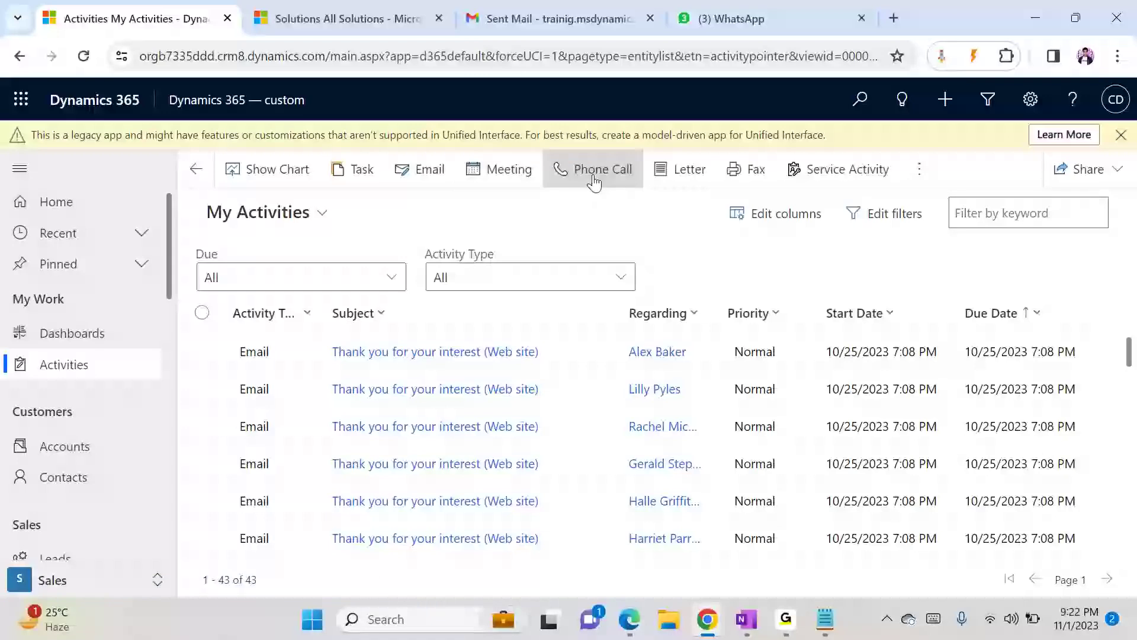
- Create a new phone call with subject Test, choose a recent contact as Call To, and save it
{"action": "left_click", "coordinate": [593, 175]}
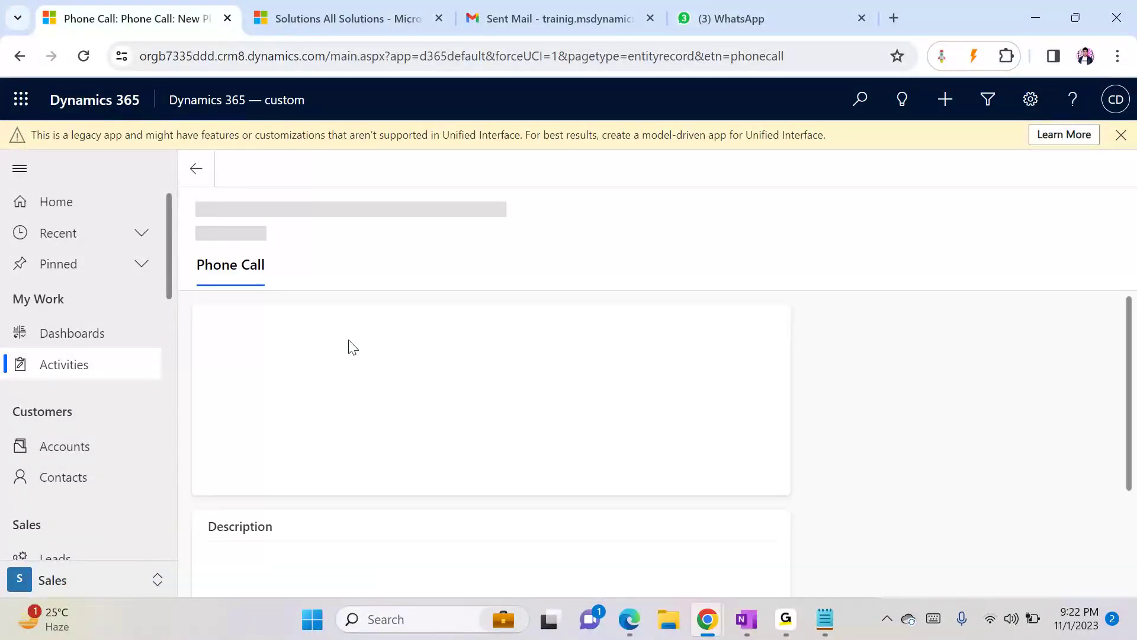
{"action": "left_click", "coordinate": [430, 336]}
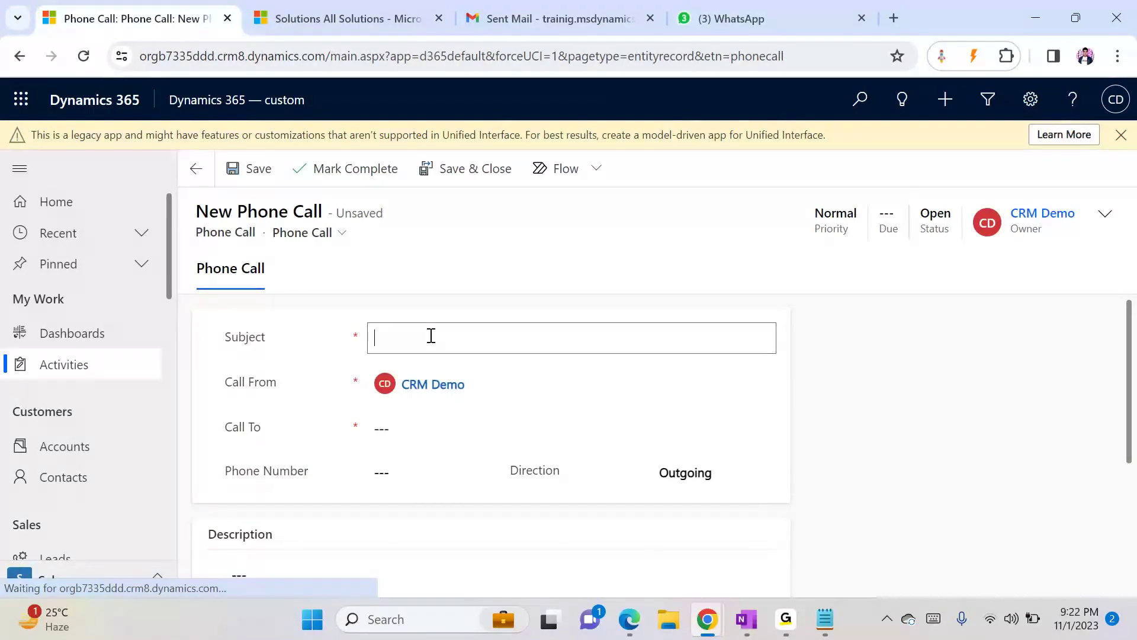
{"action": "type", "text": "Test"}
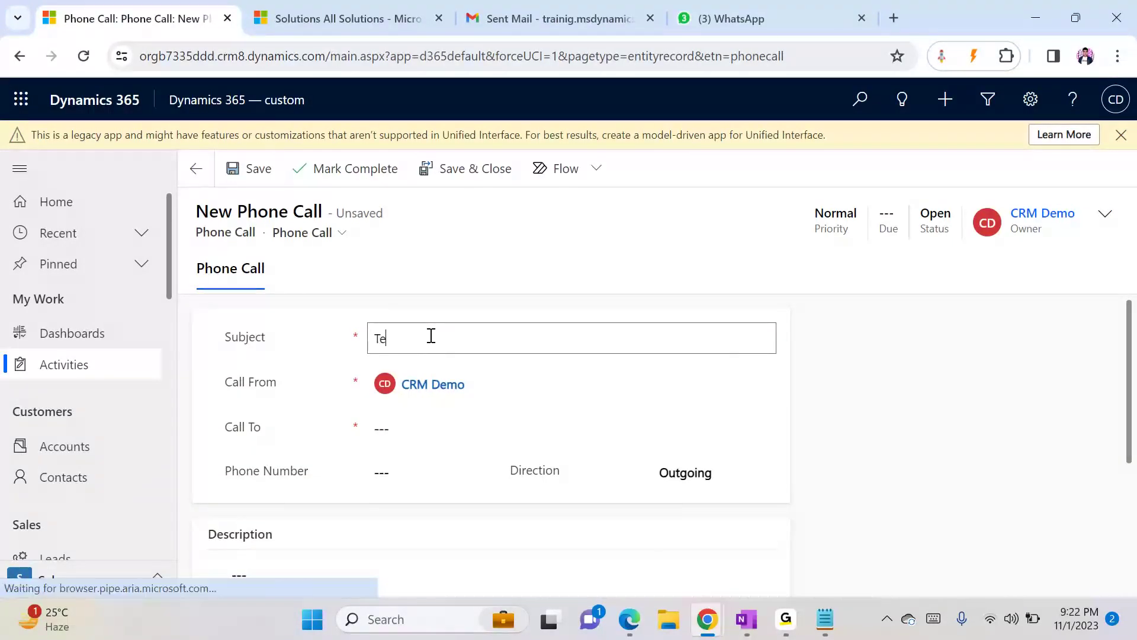
{"action": "key", "text": "Tab"}
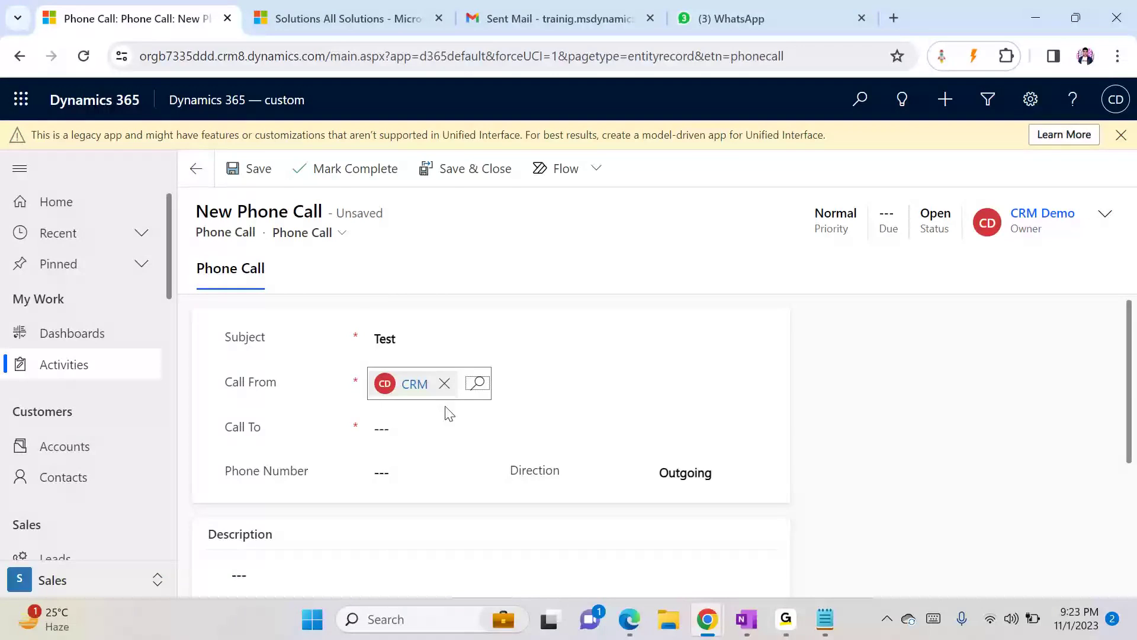
{"action": "left_click", "coordinate": [430, 426]}
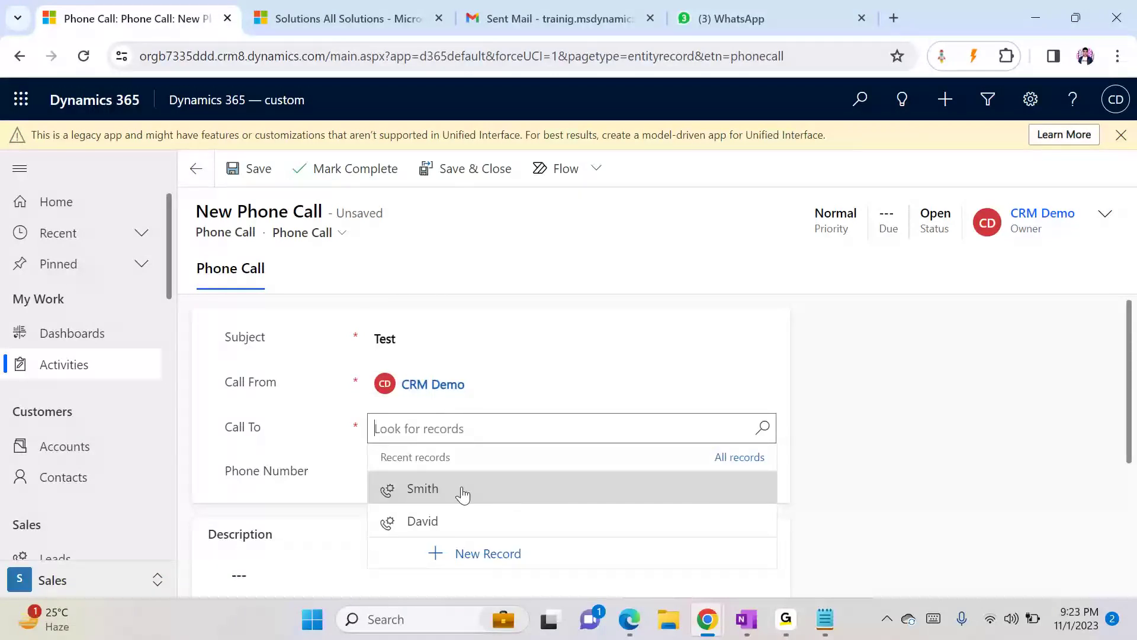
{"action": "left_click", "coordinate": [461, 489]}
{"action": "left_click", "coordinate": [918, 366]}
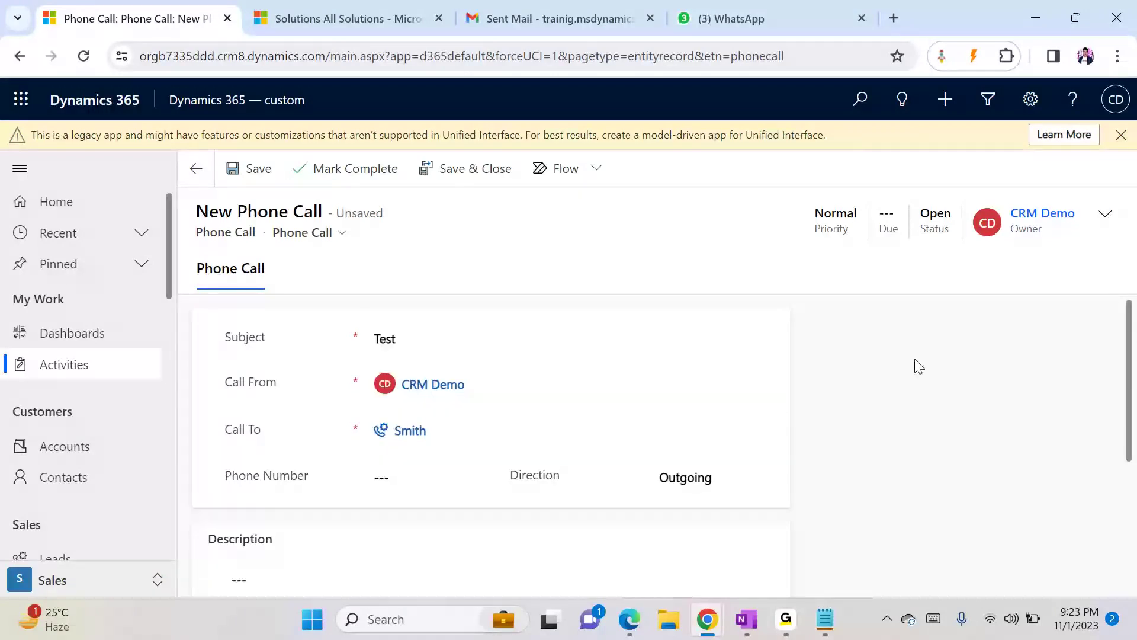
{"action": "left_click", "coordinate": [256, 171]}
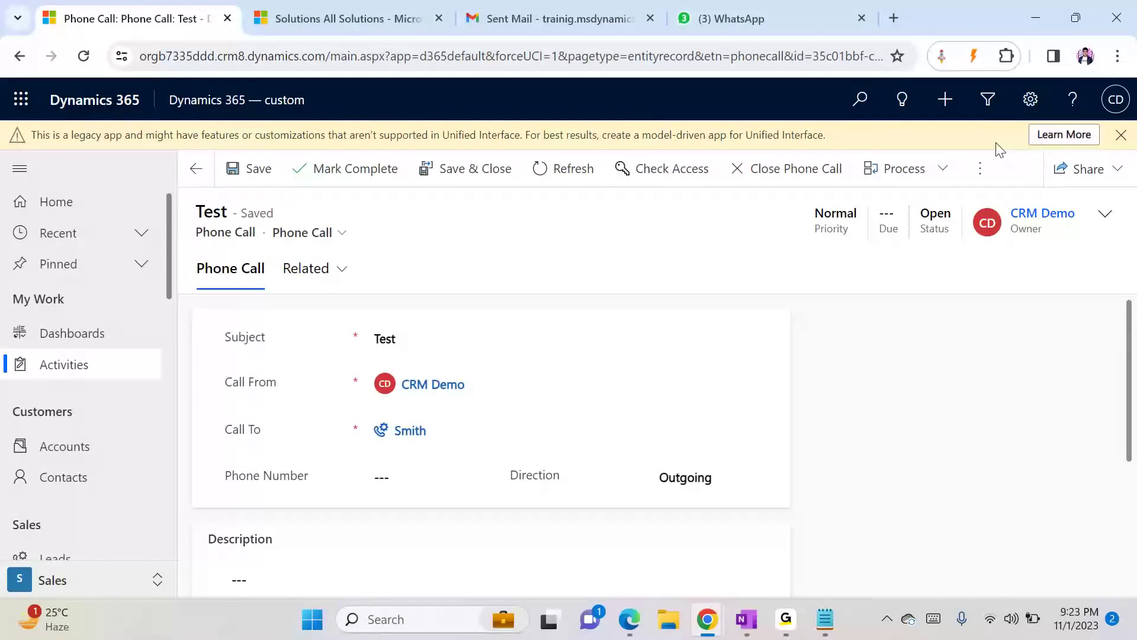
- Switch the phone call's form to Phone Call for Interactive experience
{"action": "left_click", "coordinate": [981, 171]}
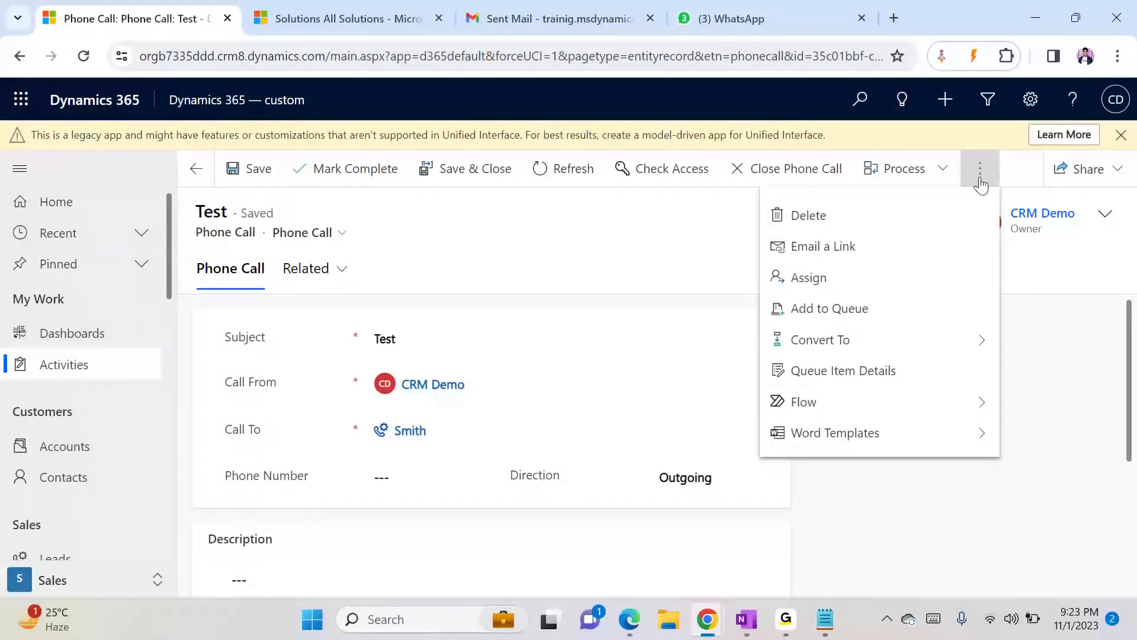
{"action": "left_click", "coordinate": [313, 233]}
{"action": "left_click", "coordinate": [312, 232]}
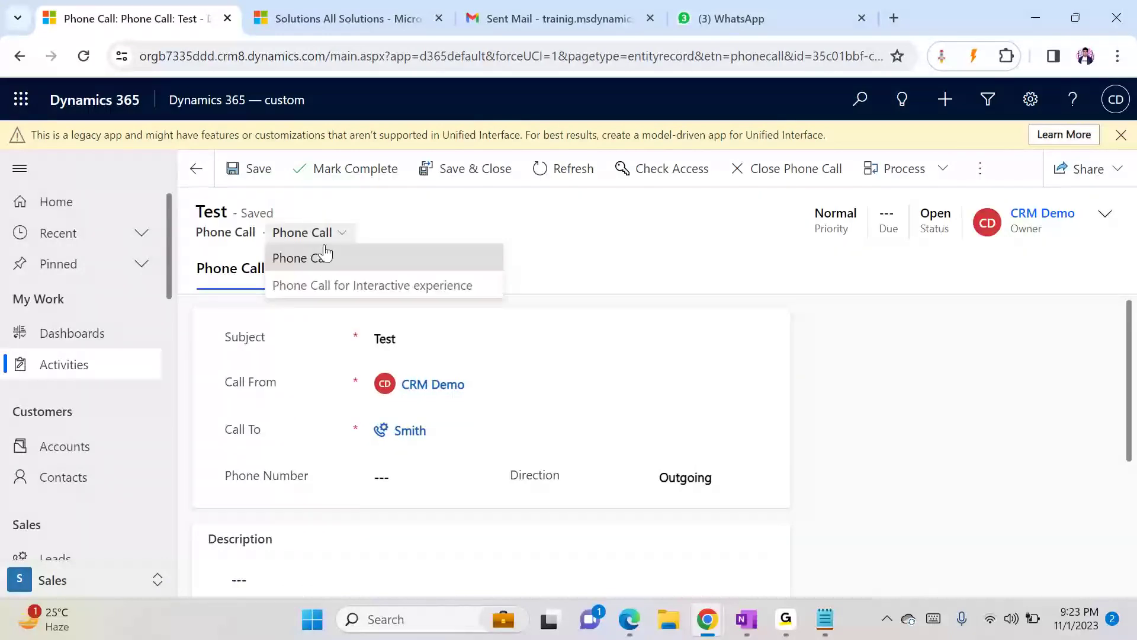
{"action": "left_click", "coordinate": [338, 284]}
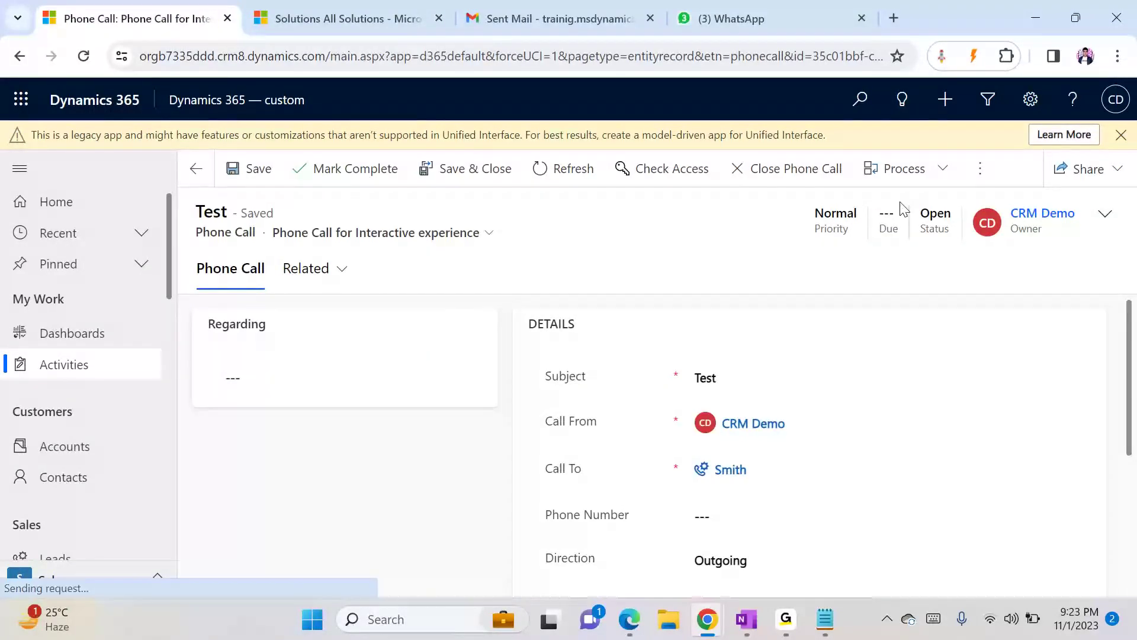
- Check the Process and additional command menus for the dialog, then return to the activities list
{"action": "left_click", "coordinate": [919, 177]}
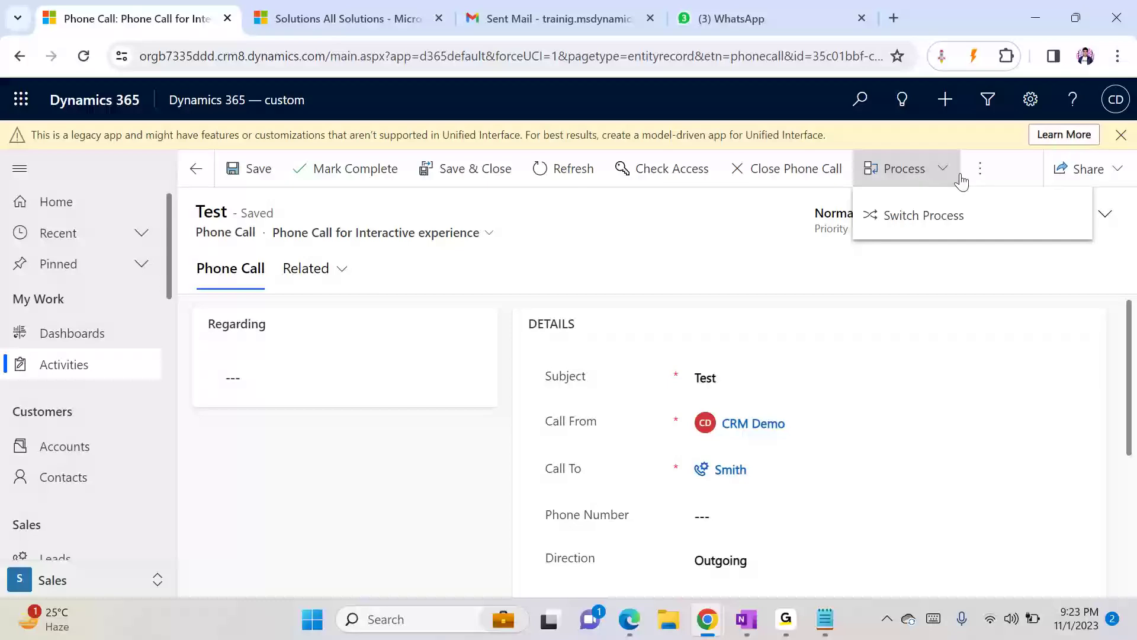
{"action": "left_click", "coordinate": [979, 171]}
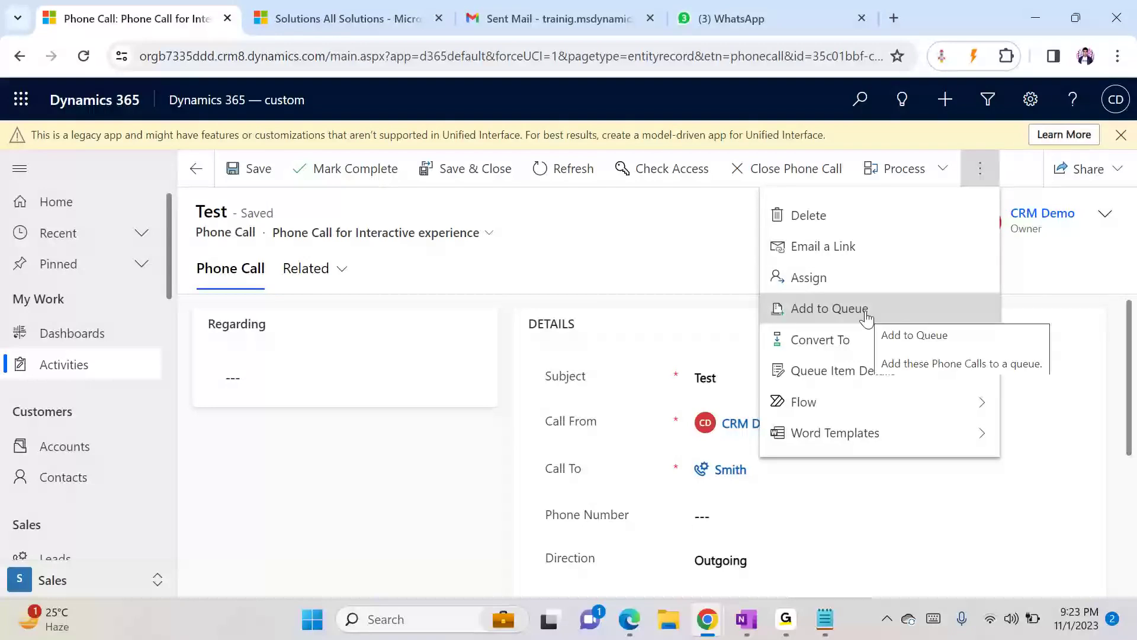
{"action": "left_click", "coordinate": [195, 168]}
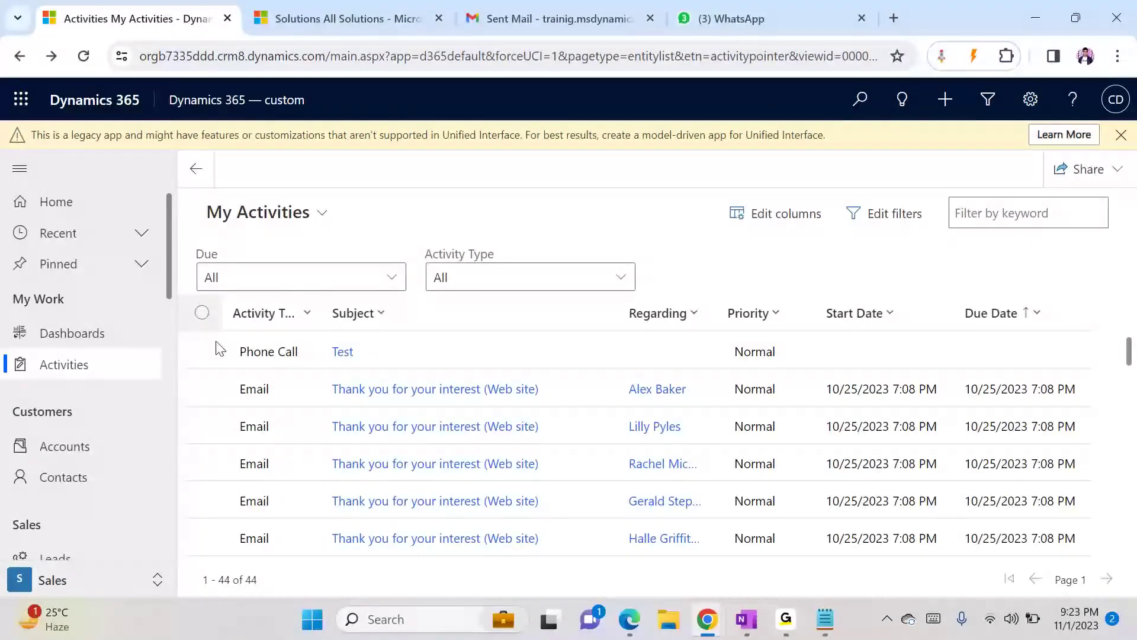
- Select the Test phone call and inspect the list's command menus for a way to run the dialog
{"action": "left_click", "coordinate": [199, 353]}
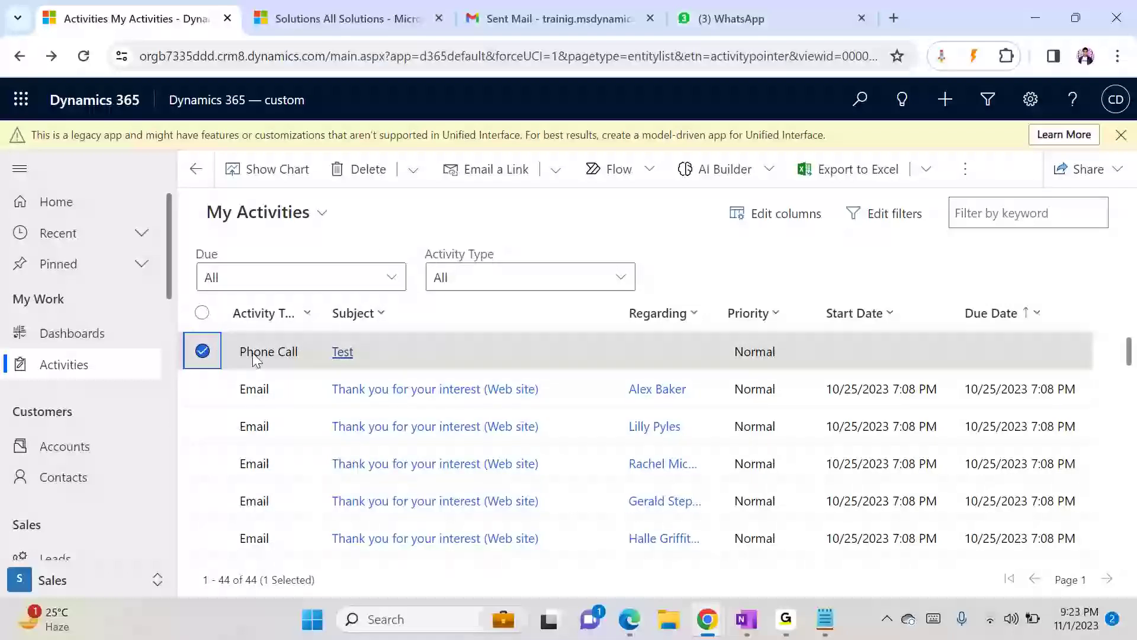
{"action": "left_click", "coordinate": [959, 170]}
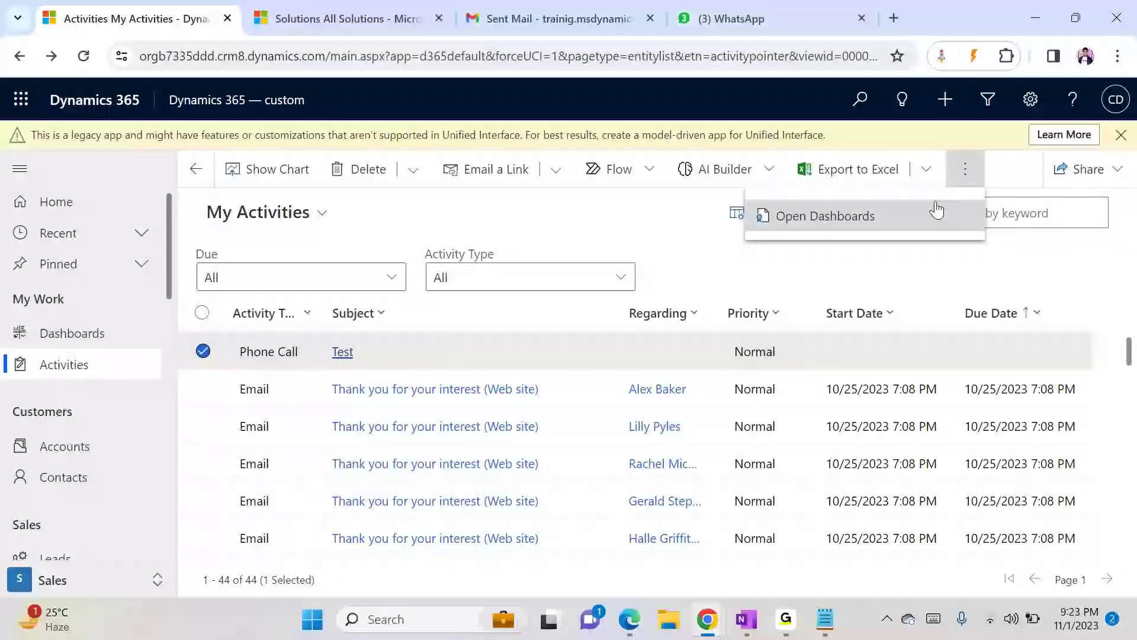
{"action": "left_click", "coordinate": [619, 242]}
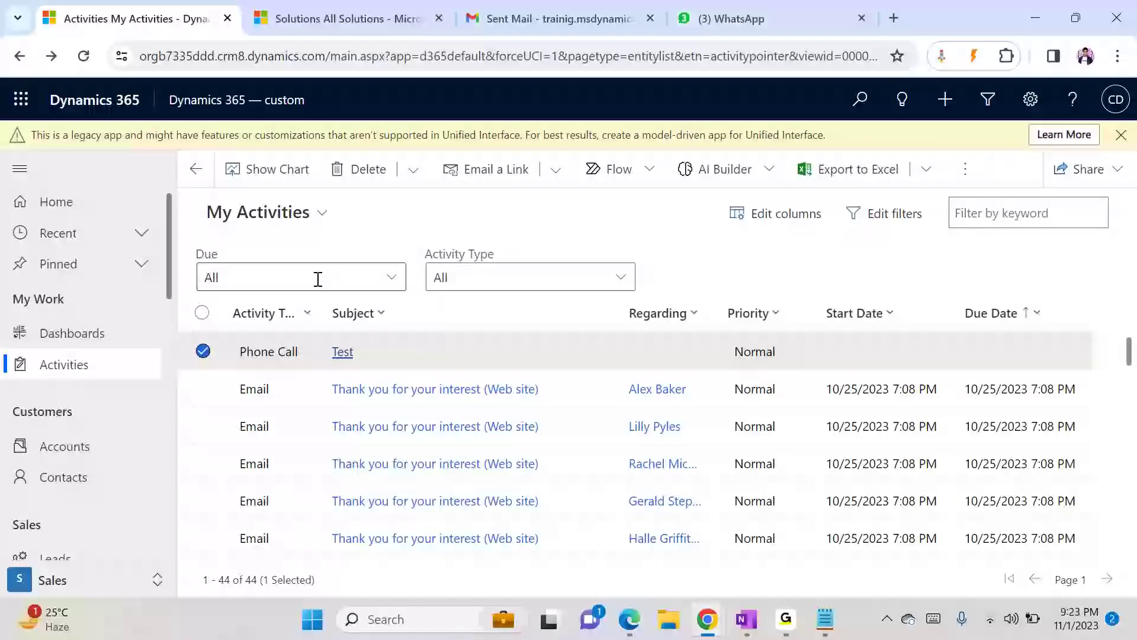
{"action": "left_click", "coordinate": [441, 358]}
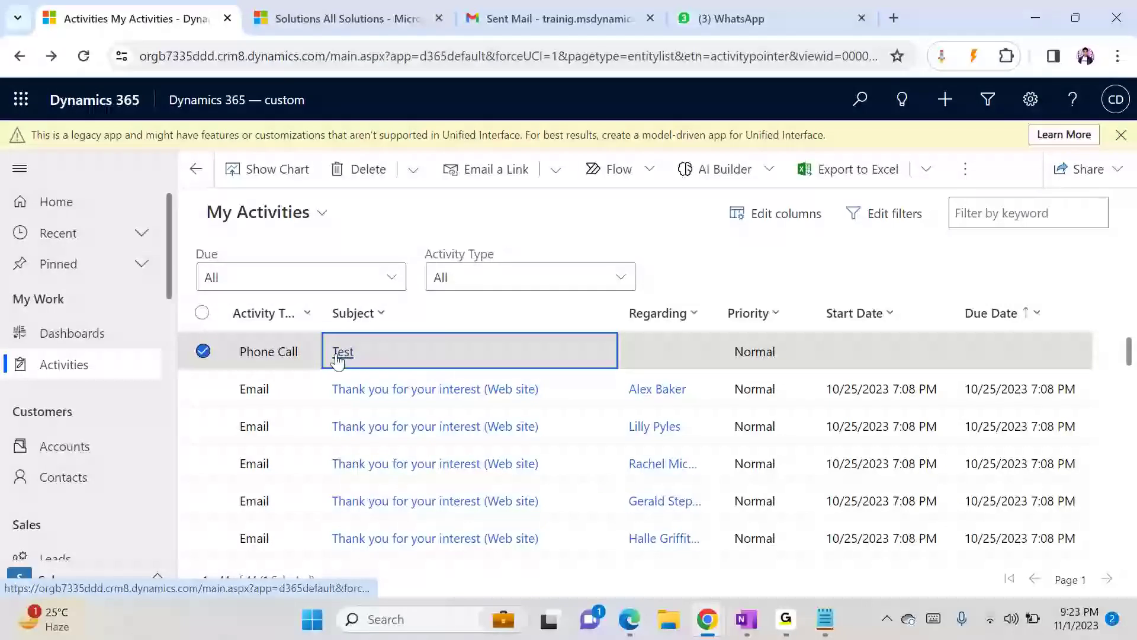
{"action": "left_click", "coordinate": [286, 357]}
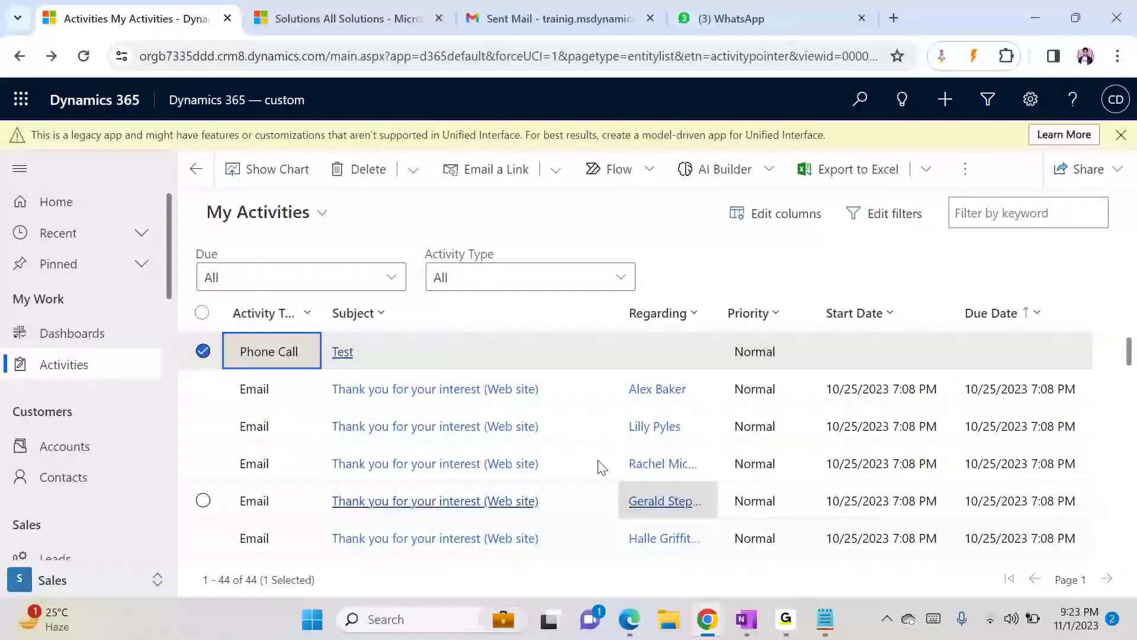
{"action": "left_click", "coordinate": [457, 363]}
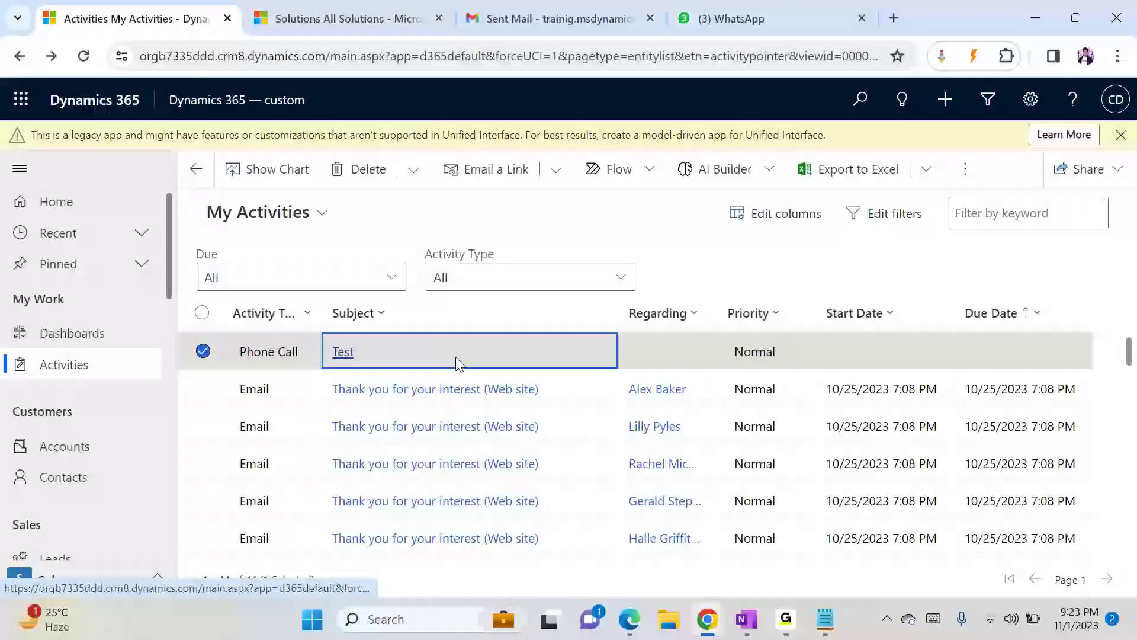
{"action": "left_click", "coordinate": [202, 351]}
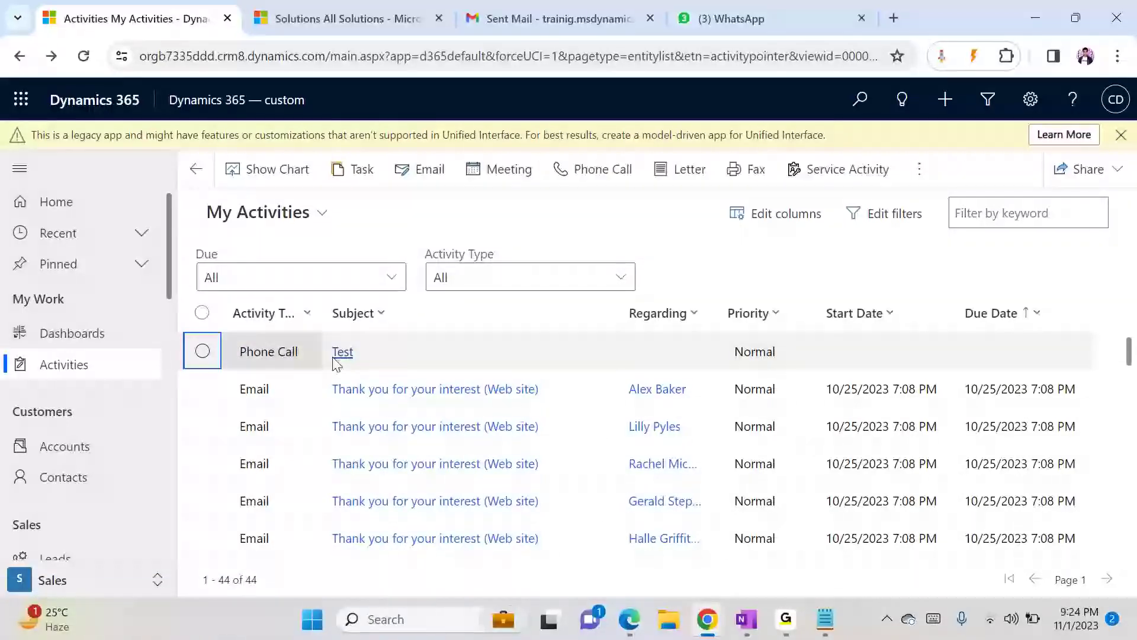
{"action": "left_click", "coordinate": [441, 350]}
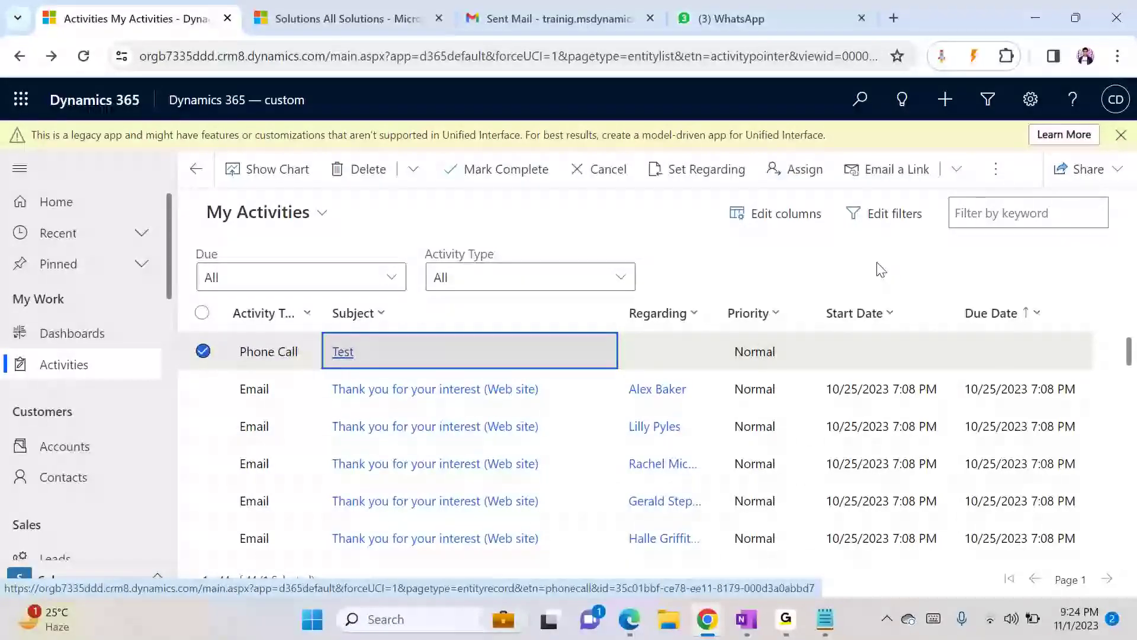
{"action": "left_click", "coordinate": [958, 170]}
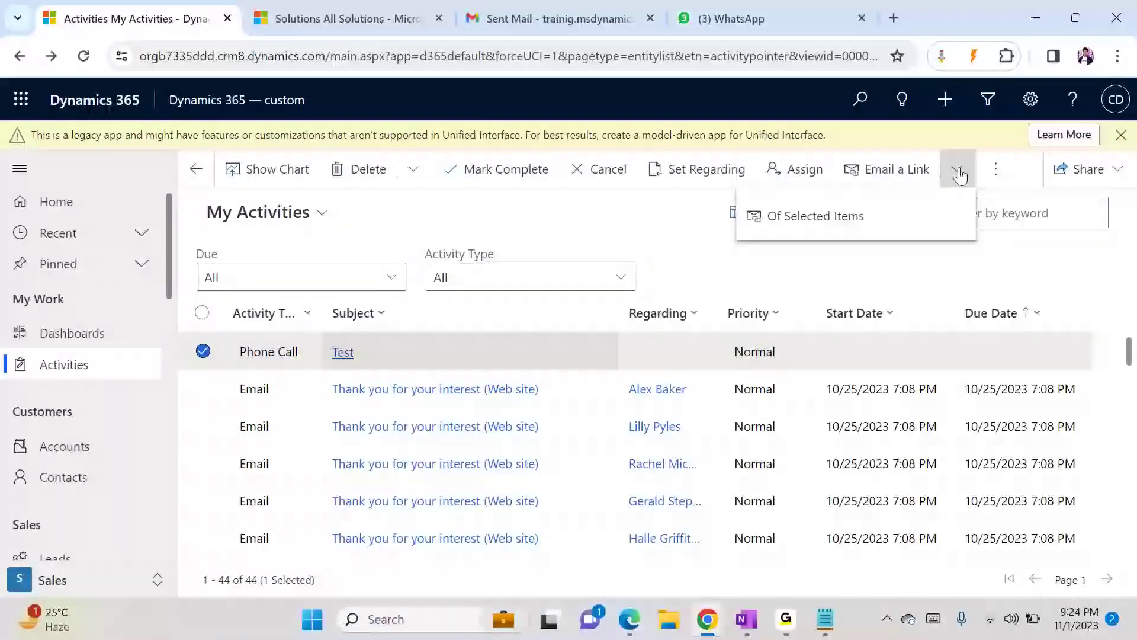
{"action": "left_click", "coordinate": [994, 270]}
{"action": "left_click", "coordinate": [996, 174]}
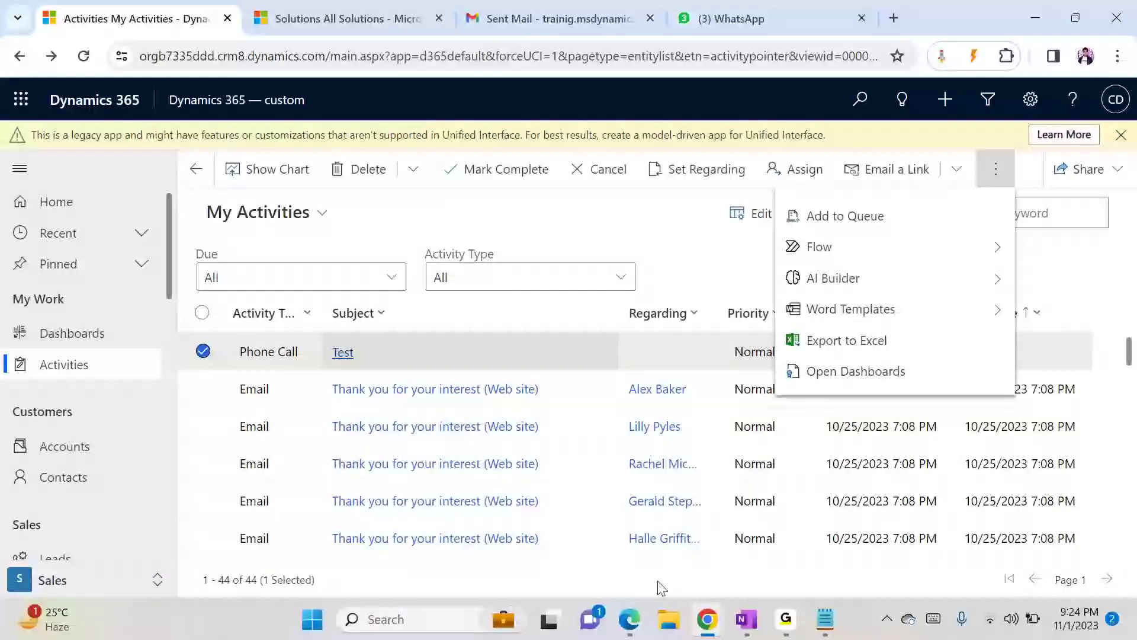
- Review the Demo Dialog process steps in its own window and return to the activities list
{"action": "left_click", "coordinate": [707, 619]}
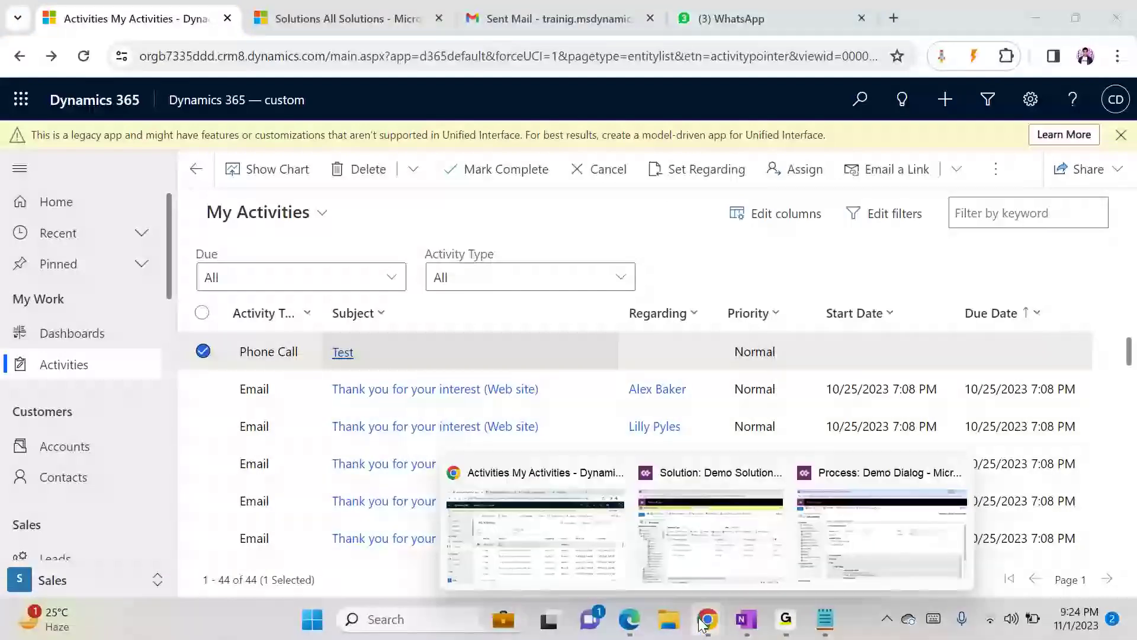
{"action": "left_click", "coordinate": [883, 533]}
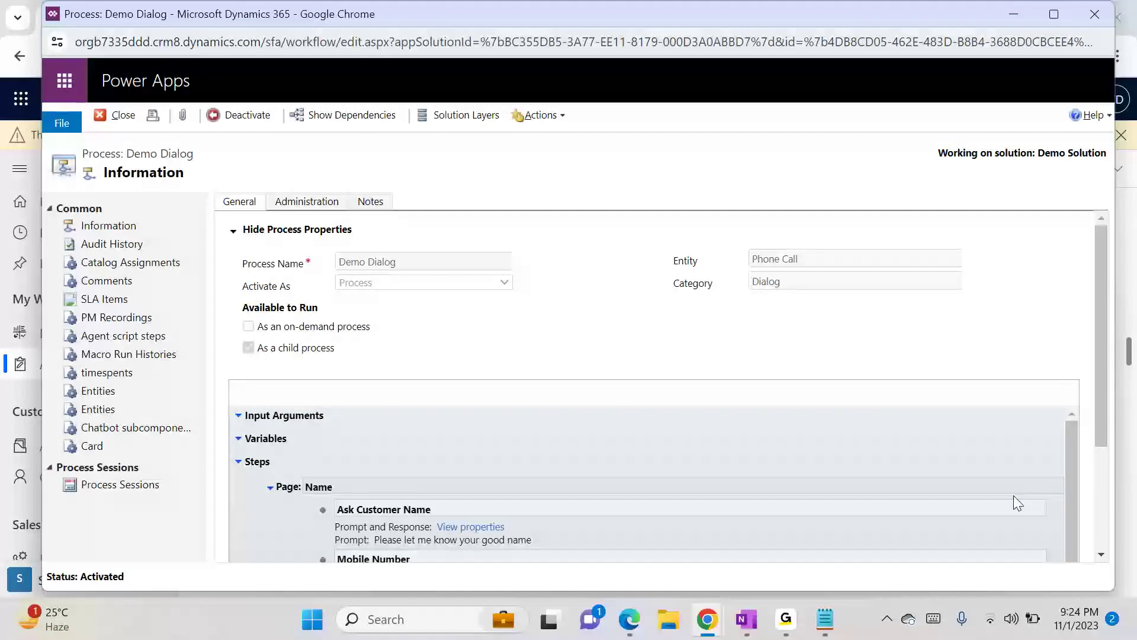
{"action": "left_click_drag", "start_coordinate": [1107, 417], "coordinate": [1095, 539]}
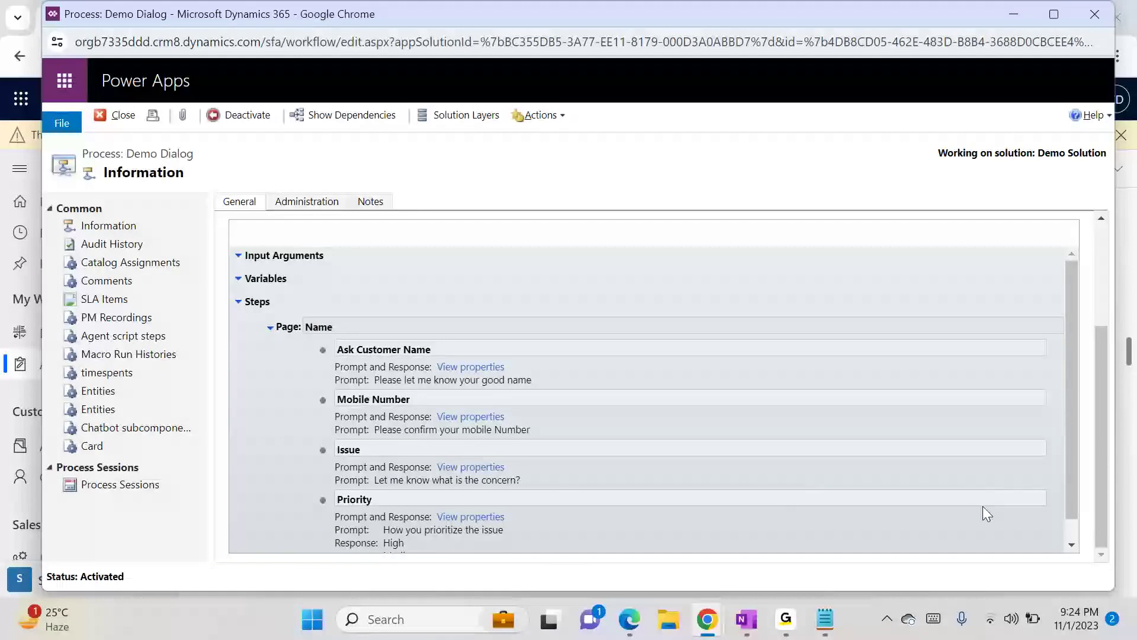
{"action": "scroll", "coordinate": [1072, 530], "scroll_direction": "down", "scroll_amount": 1}
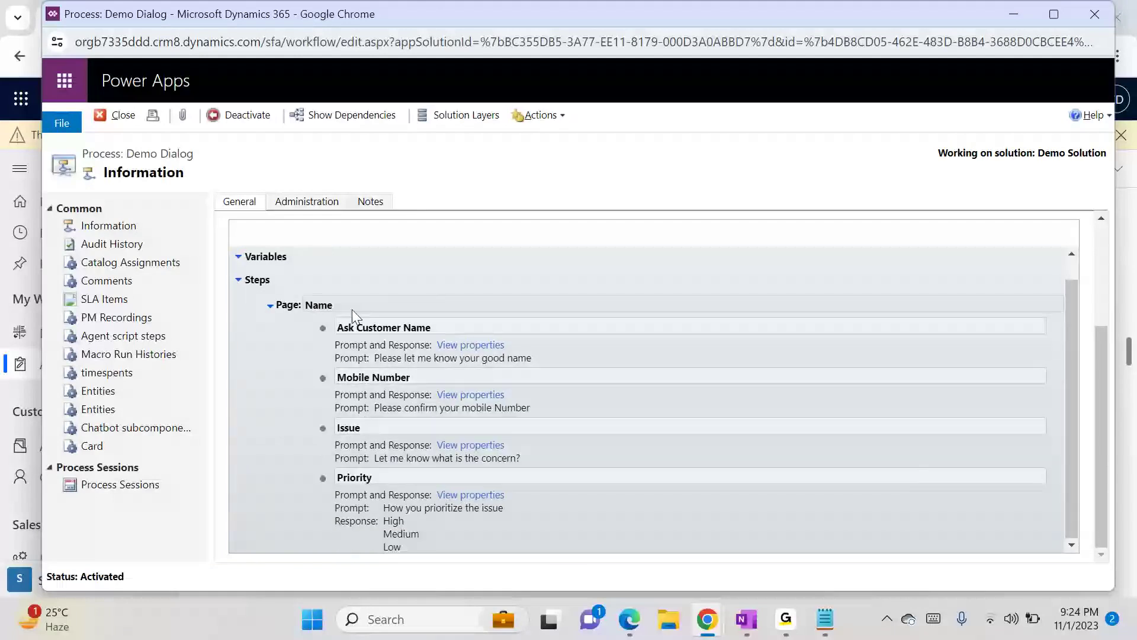
{"action": "left_click_drag", "start_coordinate": [1102, 386], "coordinate": [1100, 320]}
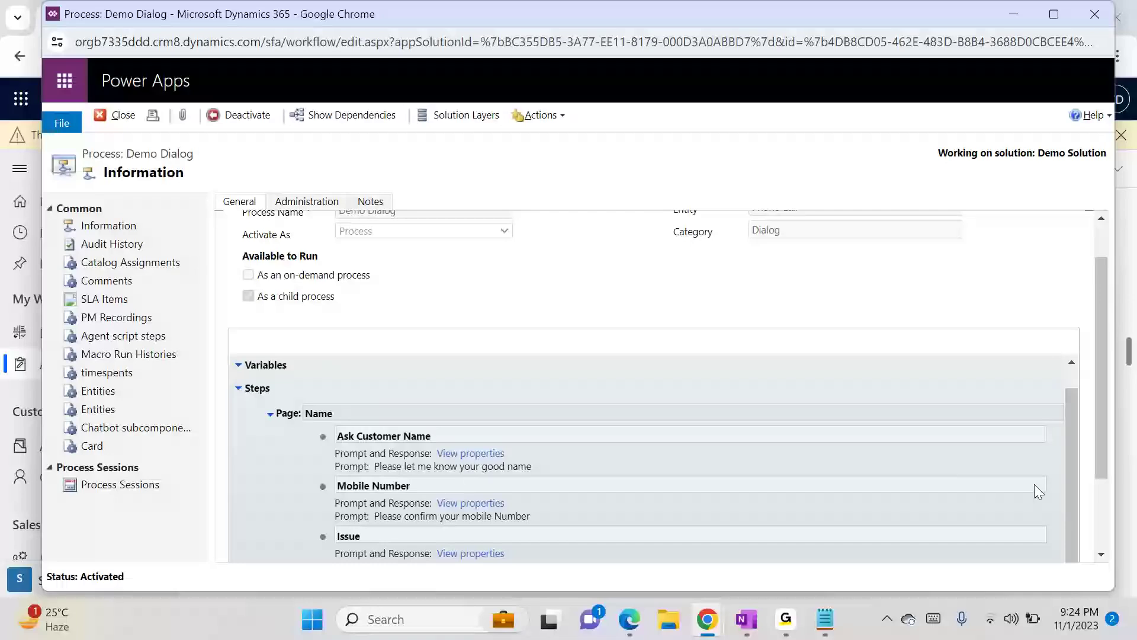
{"action": "left_click_drag", "start_coordinate": [1094, 439], "coordinate": [1101, 364]}
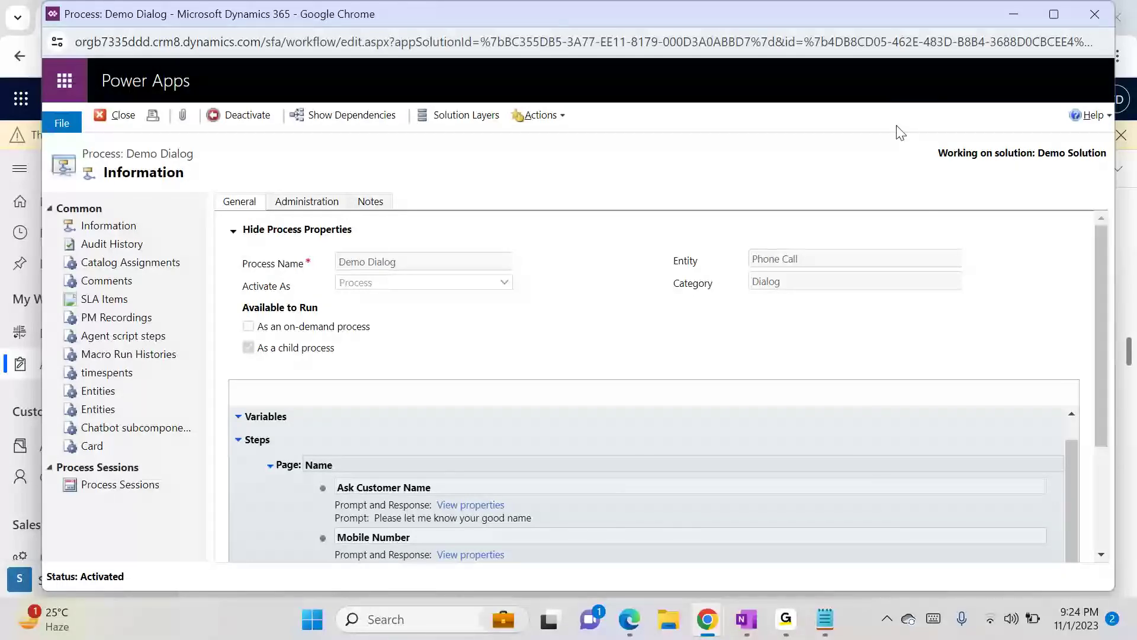
{"action": "left_click", "coordinate": [1022, 17]}
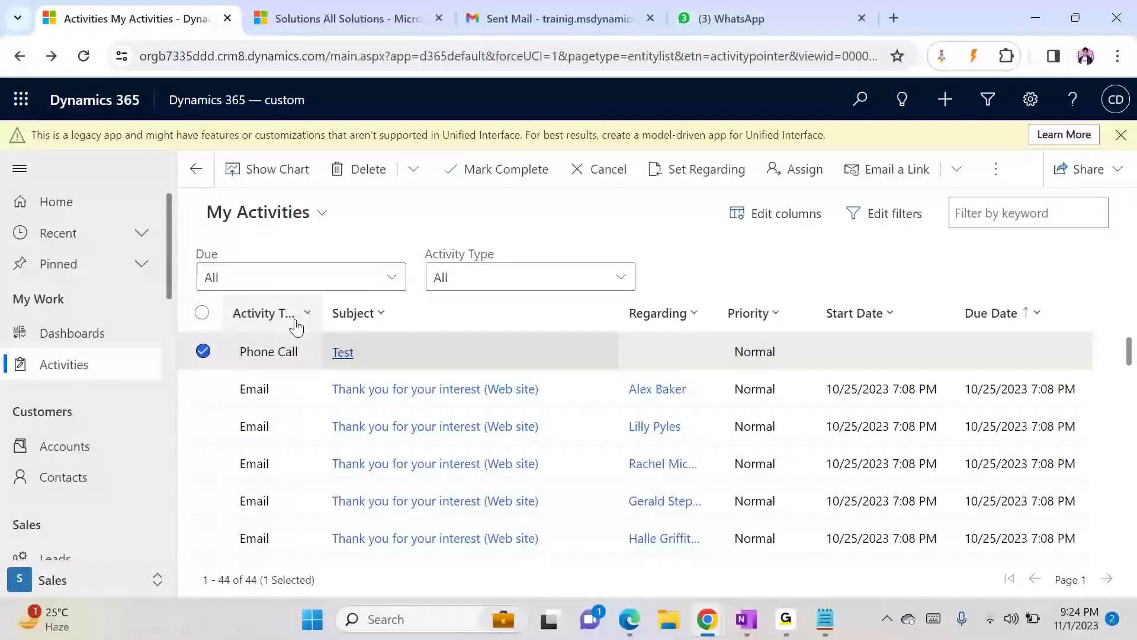
{"action": "left_click", "coordinate": [202, 350]}
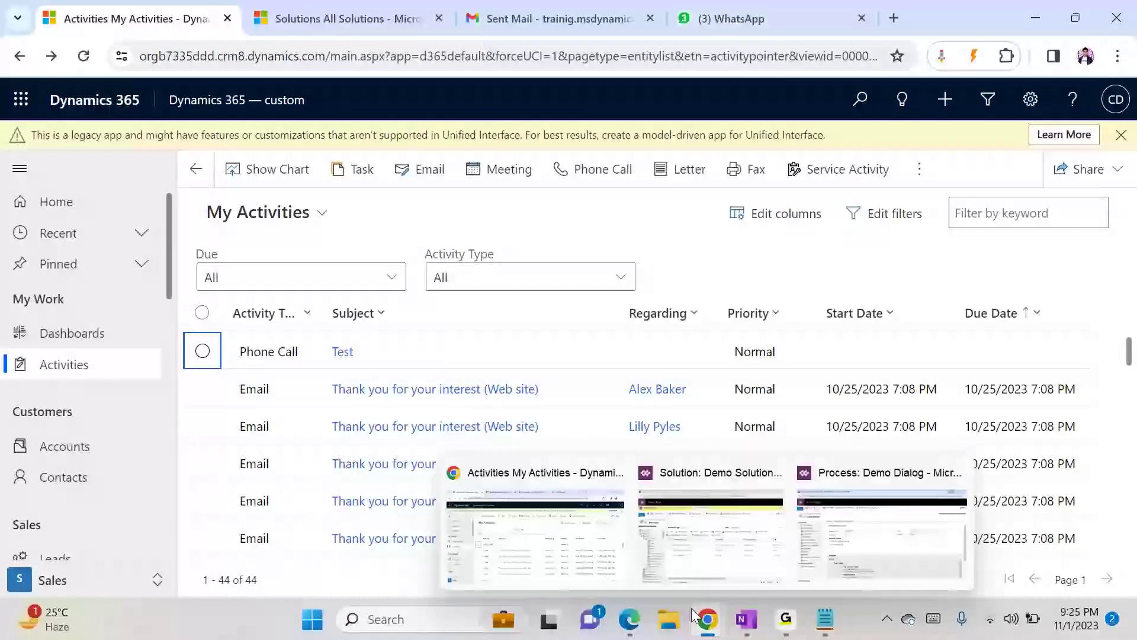
- Deactivate the Demo Dialog process in its process window
{"action": "mouse_move", "coordinate": [692, 610]}
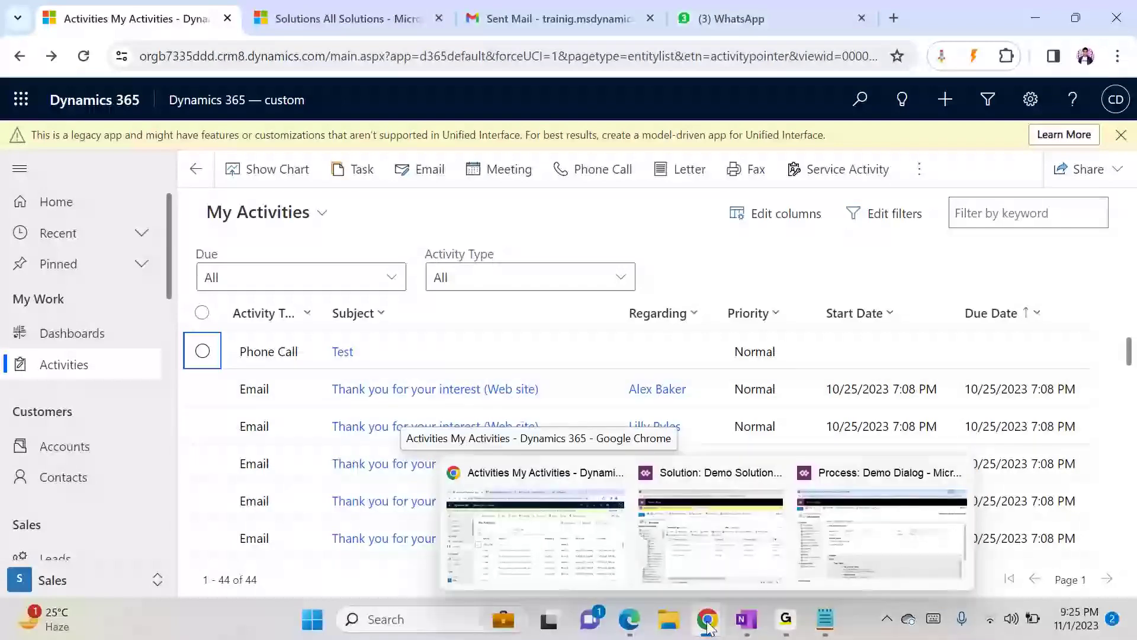
{"action": "left_click", "coordinate": [875, 512]}
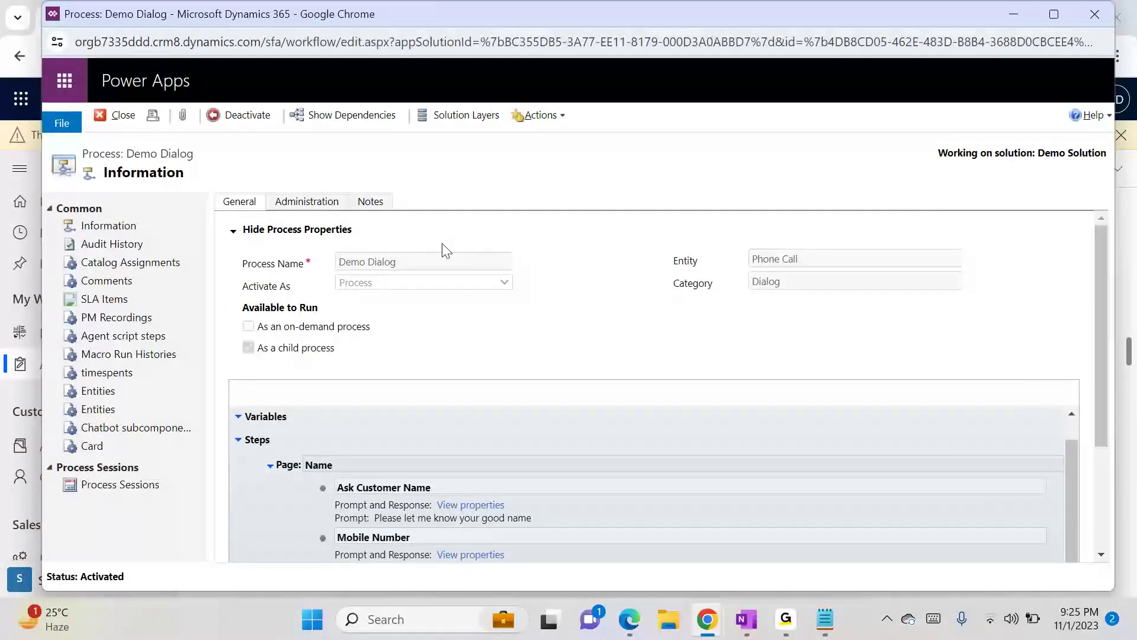
{"action": "left_click", "coordinate": [241, 116]}
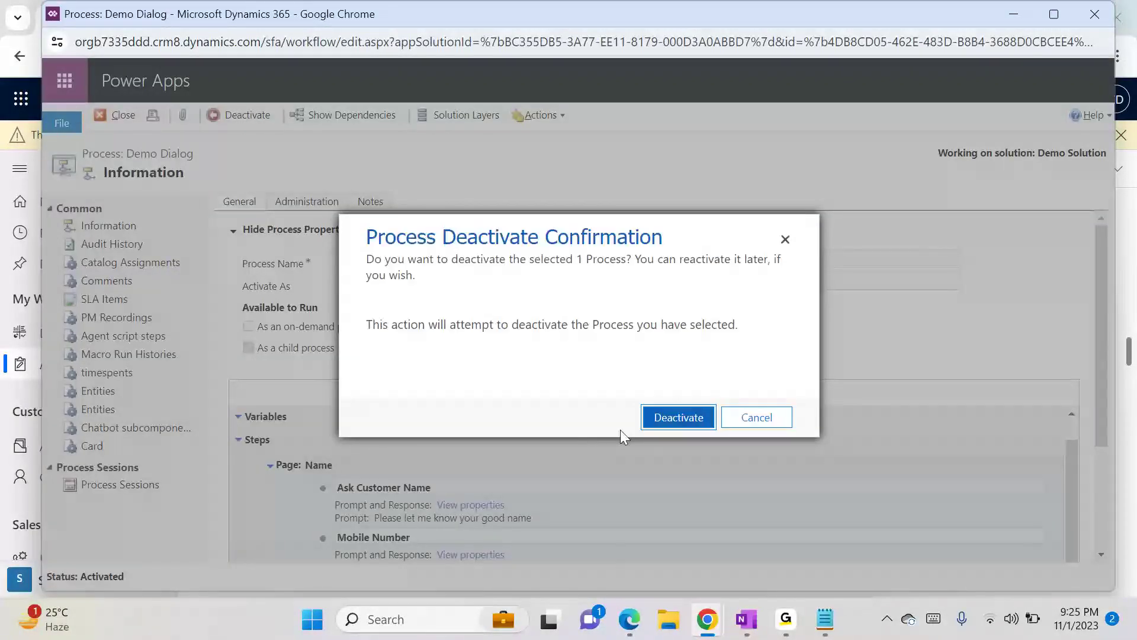
{"action": "left_click", "coordinate": [679, 418]}
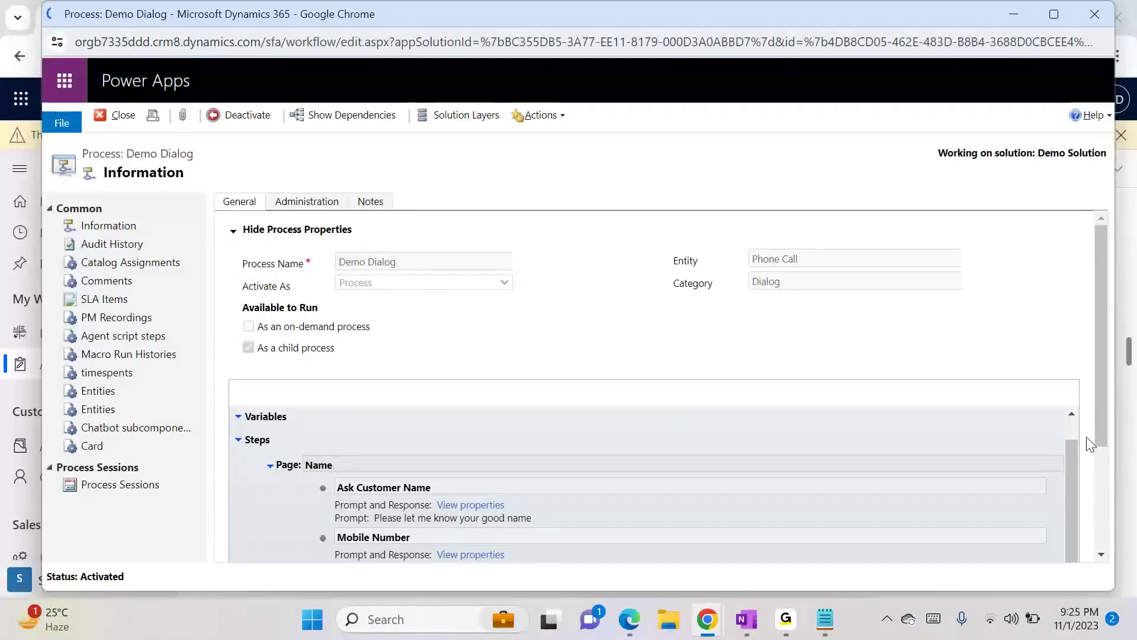
- Open the Ask Customer Name prompt properties and close that window without changes
{"action": "left_click_drag", "start_coordinate": [1106, 429], "coordinate": [1110, 498]}
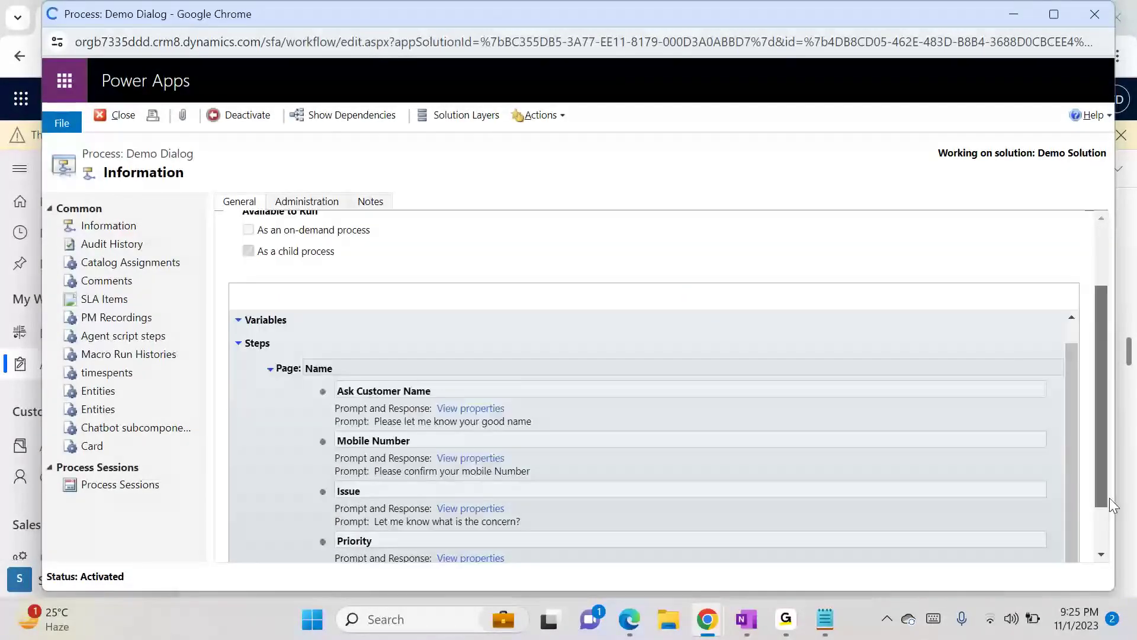
{"action": "scroll", "coordinate": [1106, 517], "scroll_direction": "down", "scroll_amount": 3}
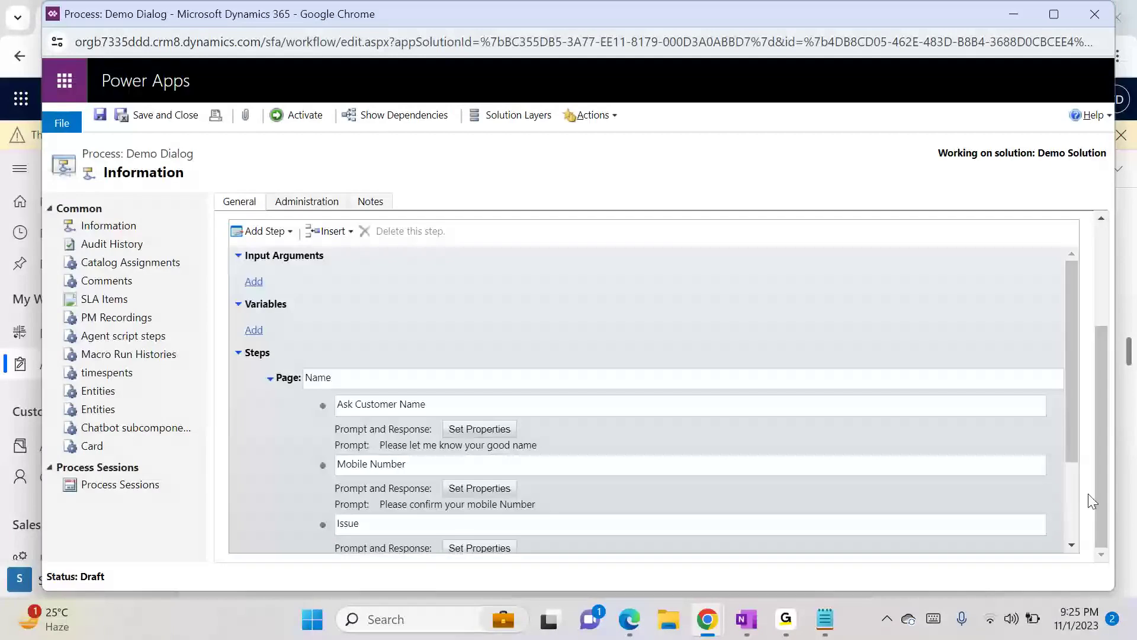
{"action": "scroll", "coordinate": [1072, 484], "scroll_direction": "down", "scroll_amount": 3}
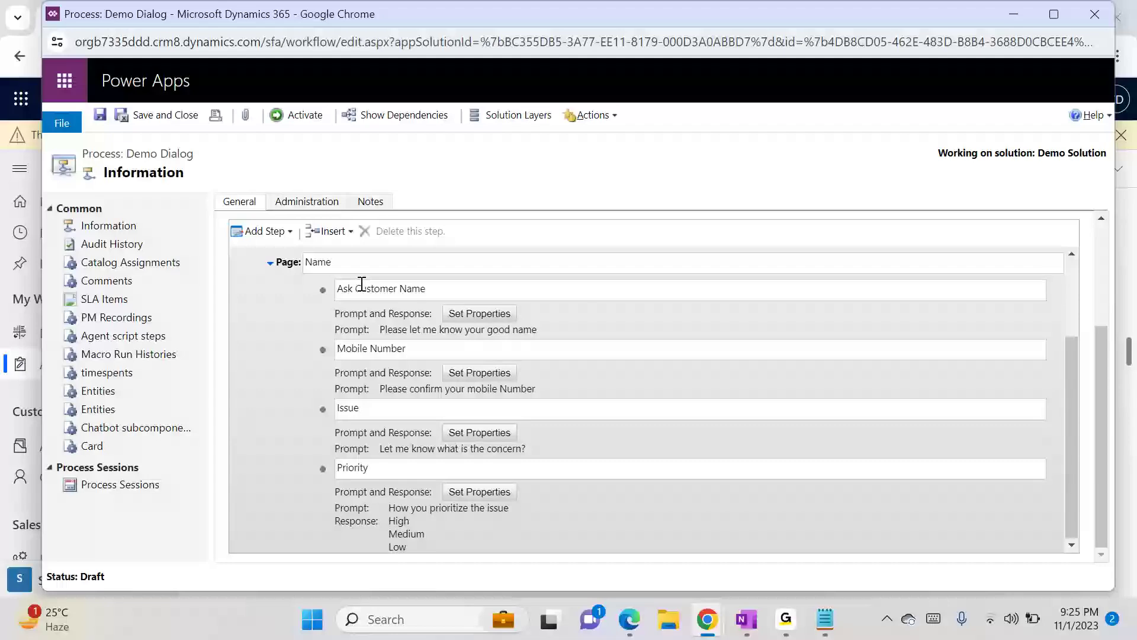
{"action": "left_click", "coordinate": [468, 315]}
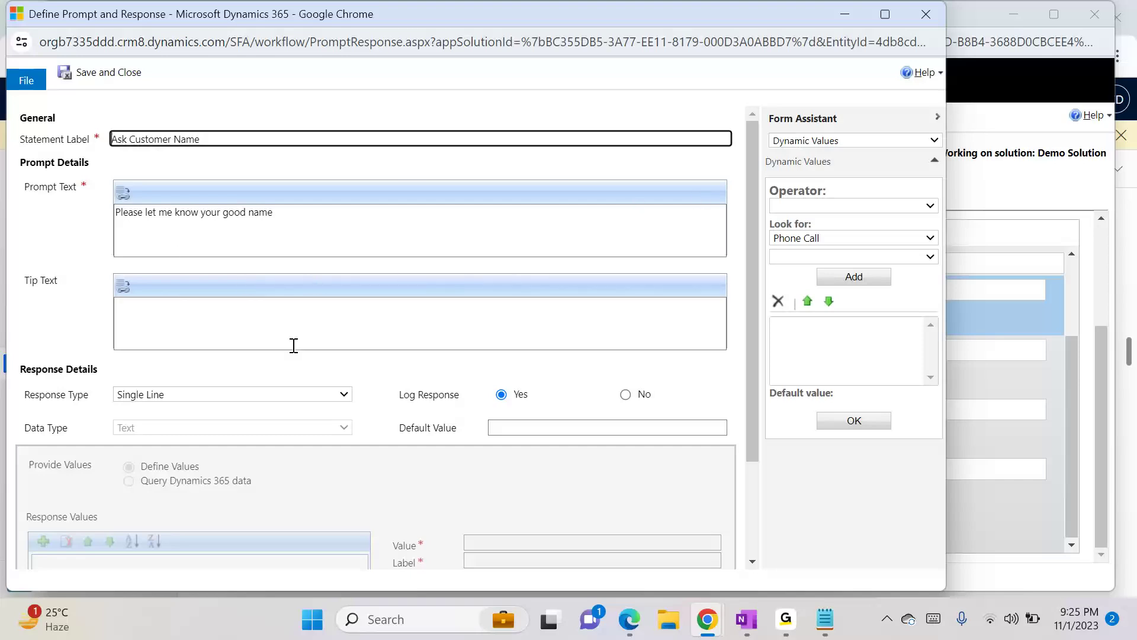
{"action": "left_click", "coordinate": [926, 13]}
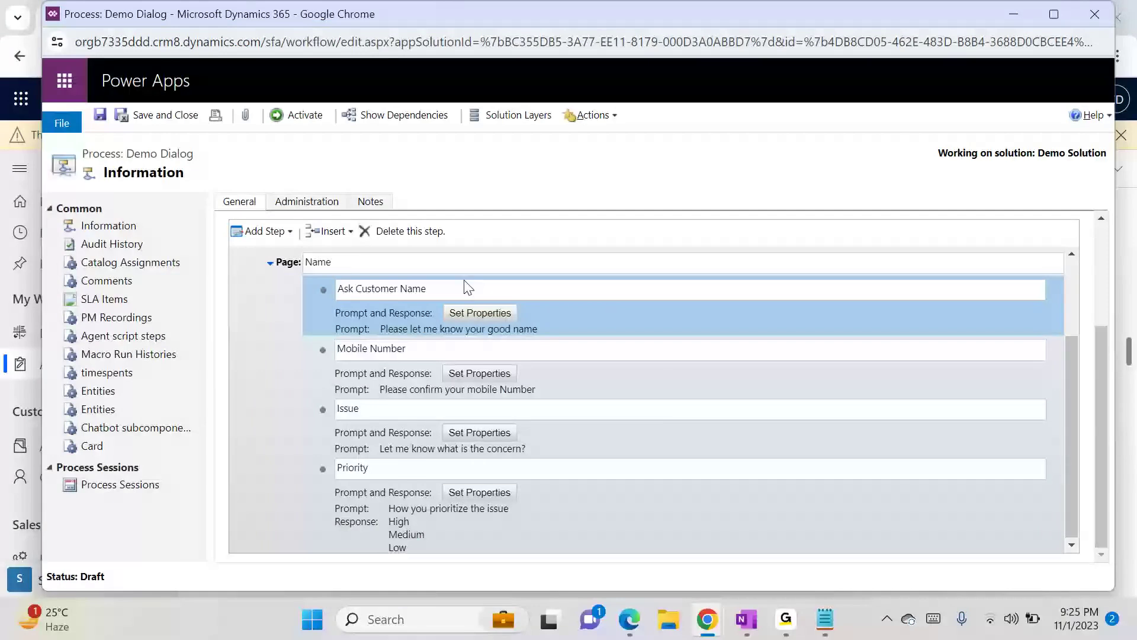
- Collapse the Name page and add a Create Record step after it that creates a Case
{"action": "left_click", "coordinate": [279, 234]}
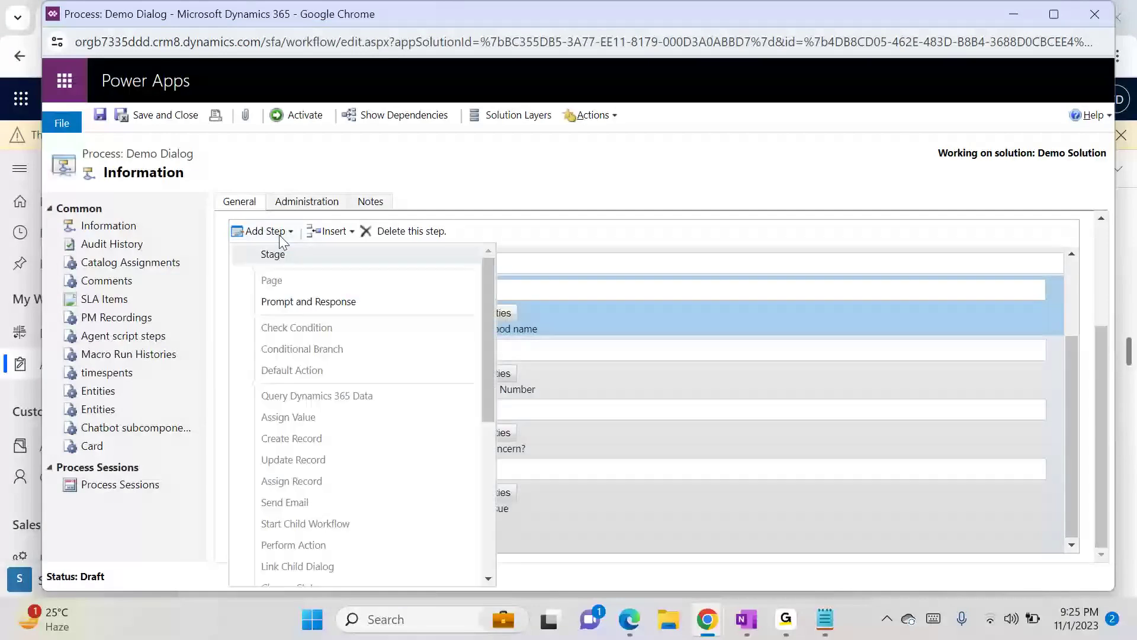
{"action": "left_click", "coordinate": [557, 257]}
{"action": "left_click", "coordinate": [270, 263]}
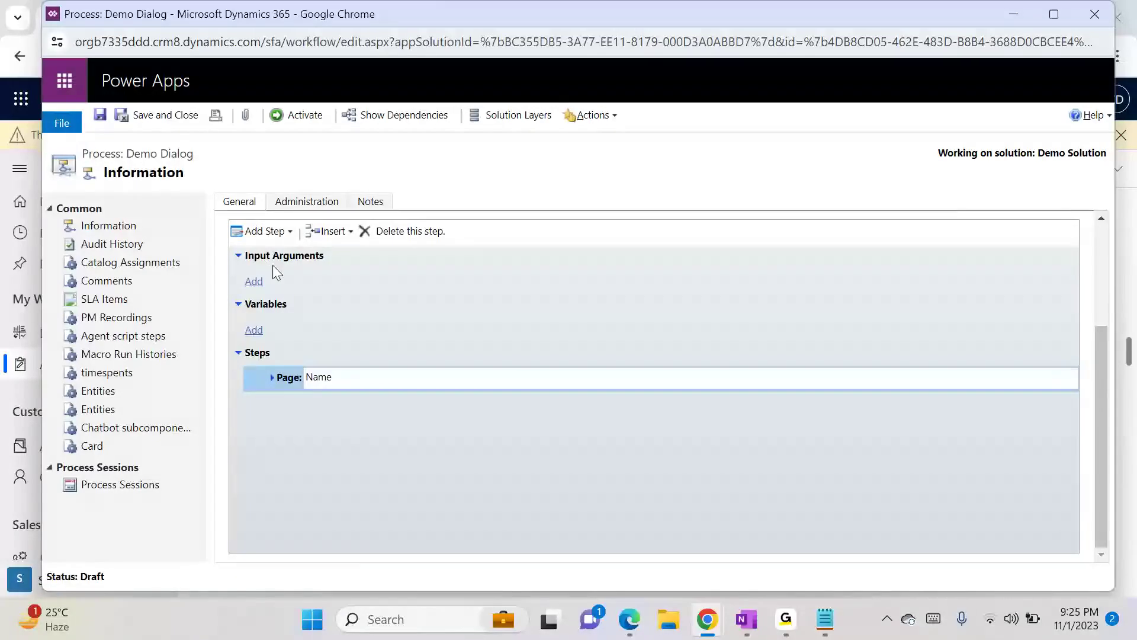
{"action": "left_click", "coordinate": [265, 233]}
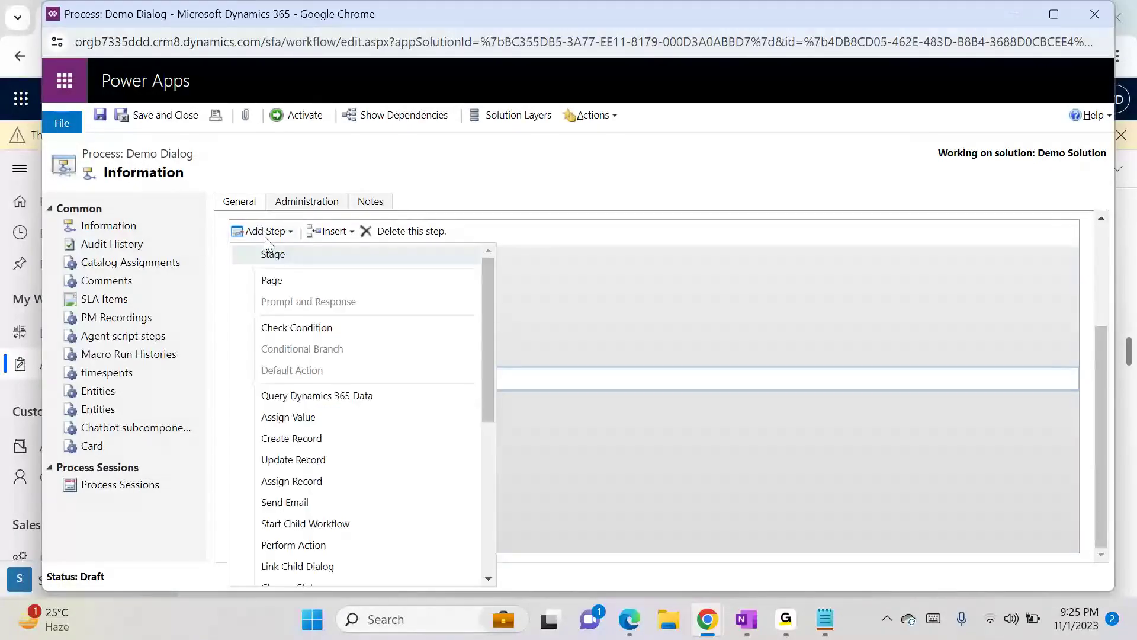
{"action": "left_click", "coordinate": [291, 438]}
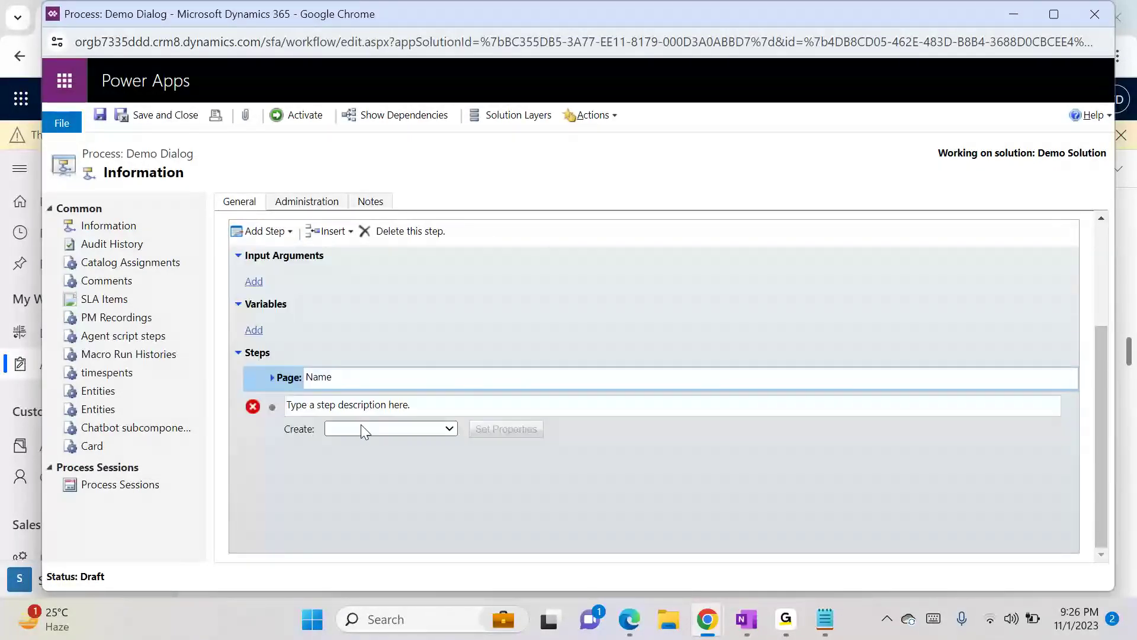
{"action": "left_click", "coordinate": [362, 428]}
{"action": "type", "text": "case"}
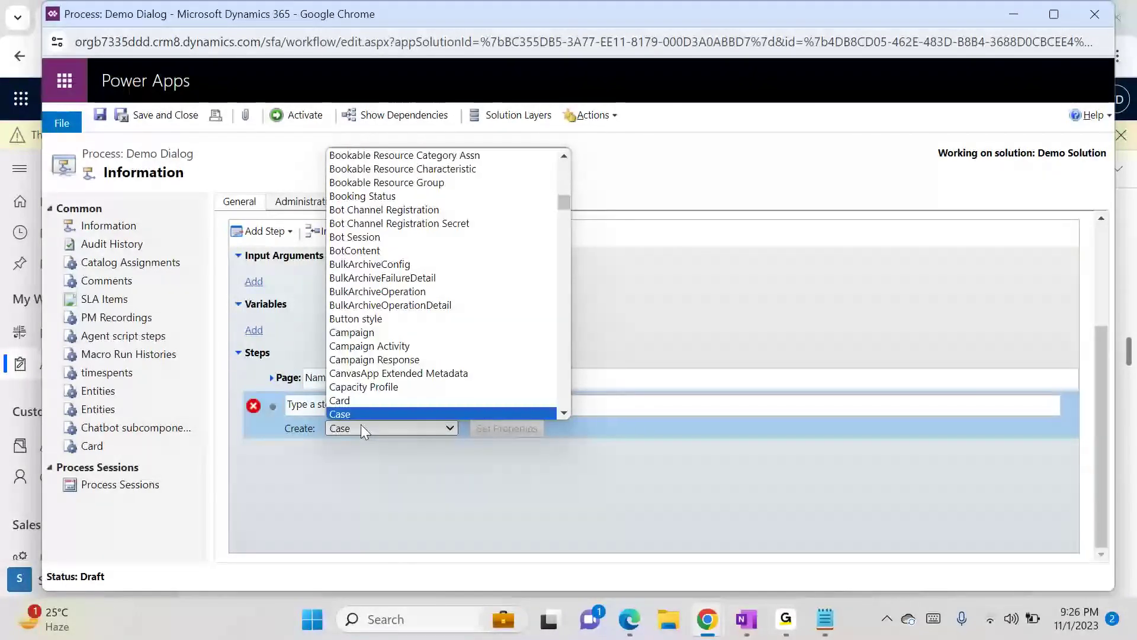
{"action": "key", "text": "Return"}
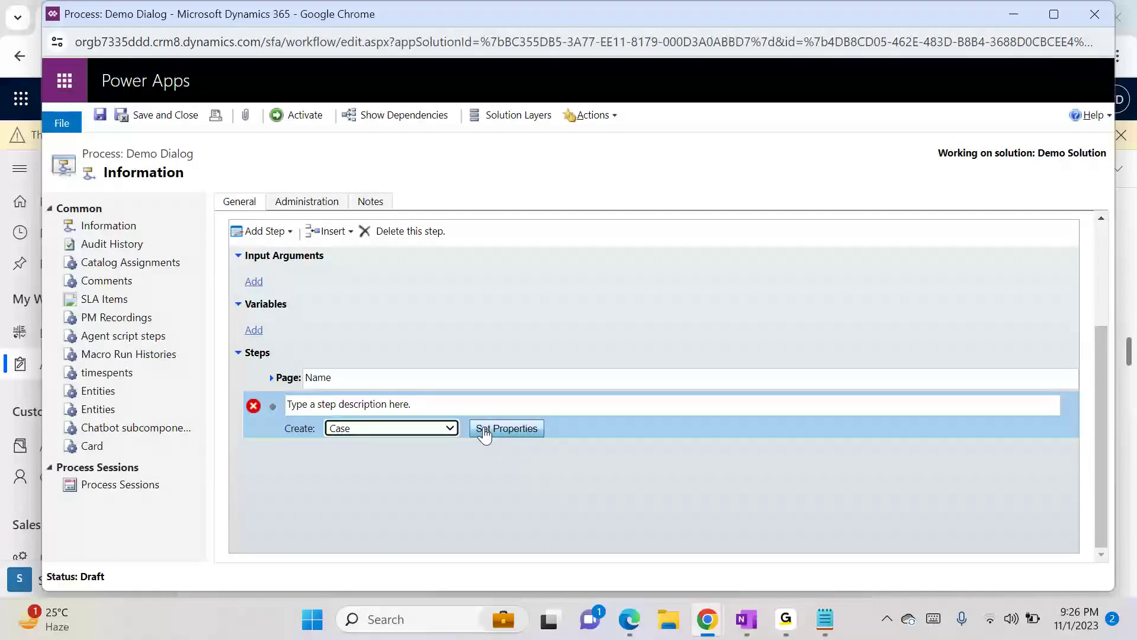
- Open the Create Case properties and set the Case Title to the Issue prompt's Response Text dynamic value
{"action": "left_click", "coordinate": [484, 428]}
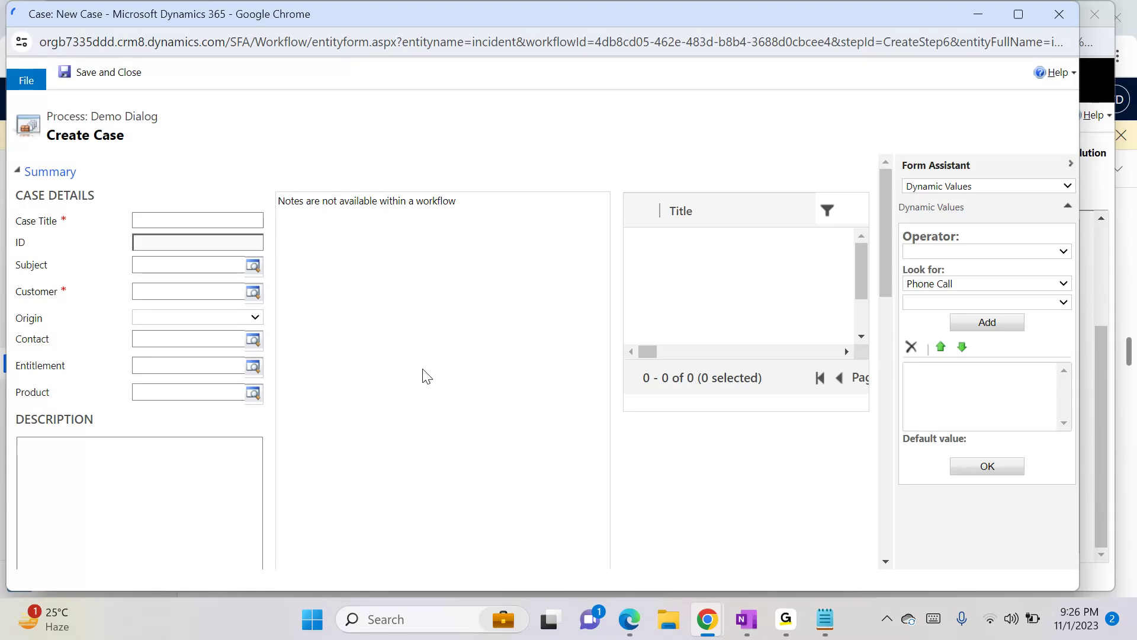
{"action": "left_click", "coordinate": [217, 219]}
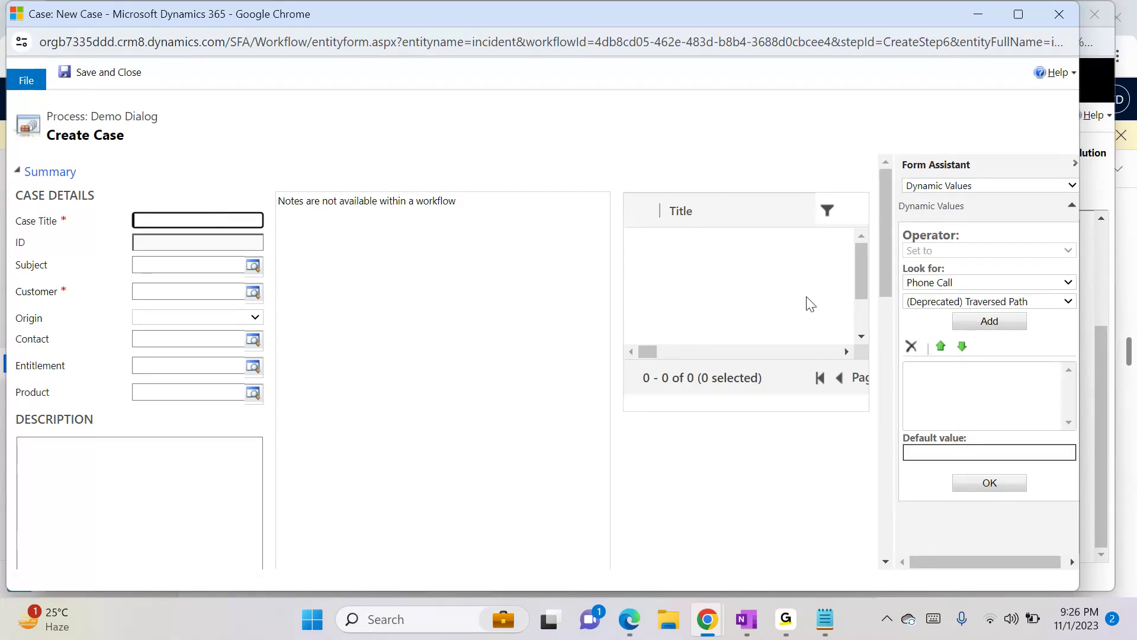
{"action": "left_click", "coordinate": [978, 302]}
{"action": "left_click", "coordinate": [978, 302]}
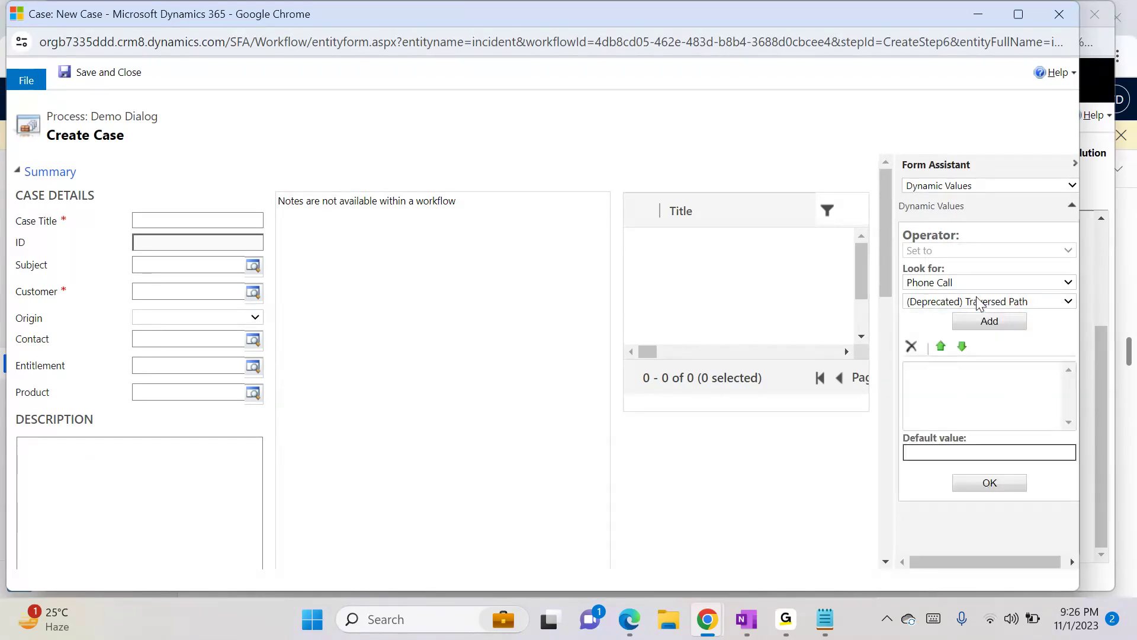
{"action": "left_click", "coordinate": [957, 281]}
{"action": "left_click_drag", "start_coordinate": [1064, 347], "coordinate": [1053, 517]}
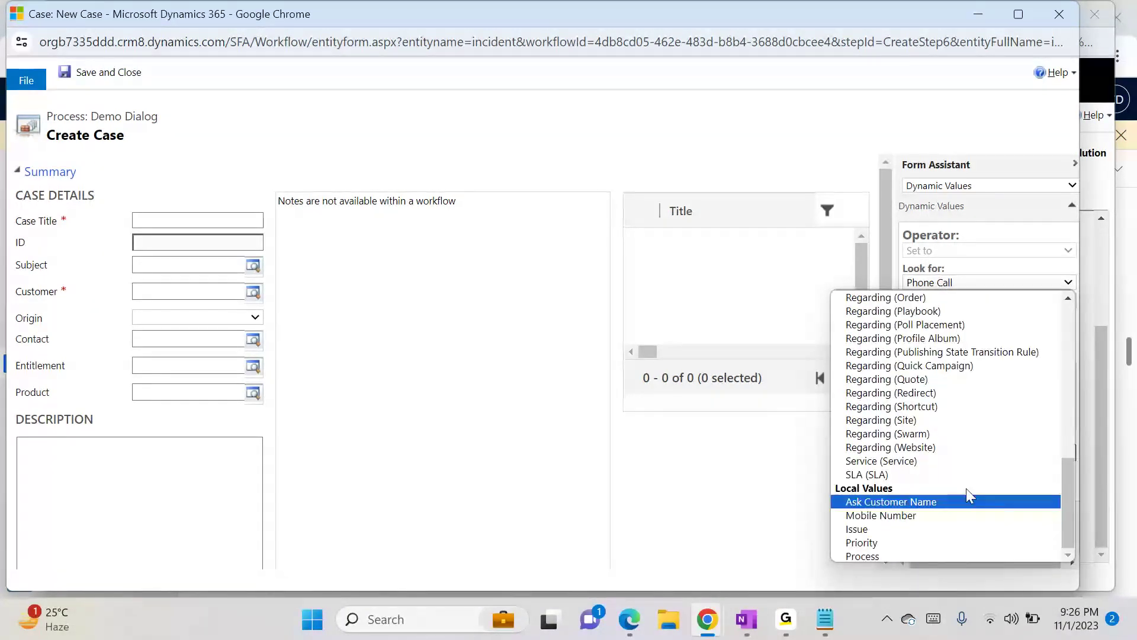
{"action": "left_click", "coordinate": [888, 533]}
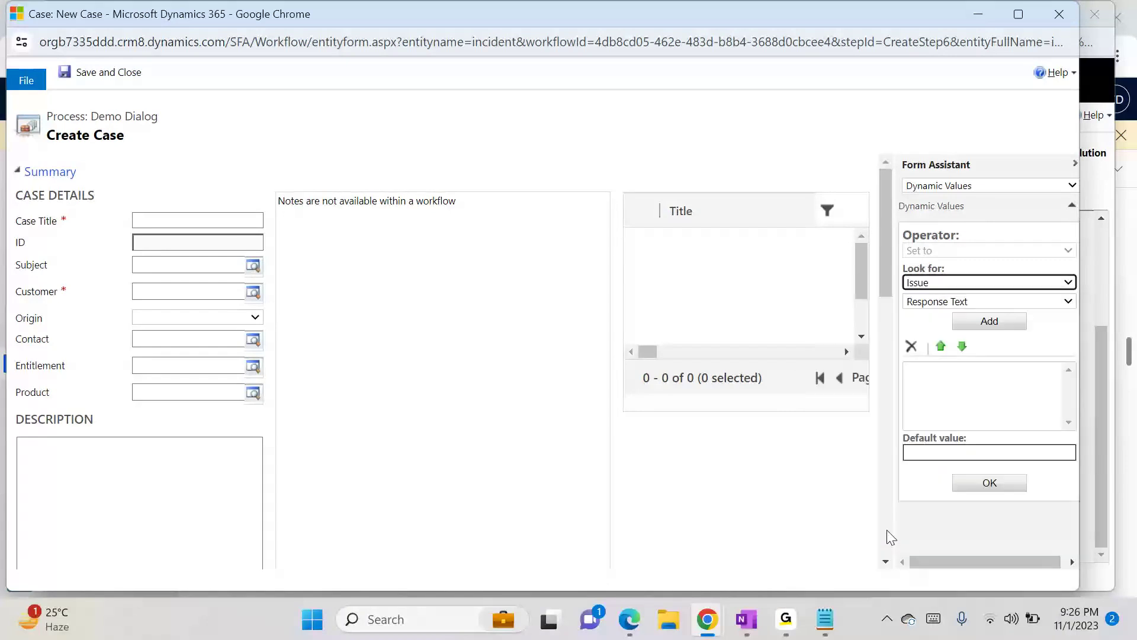
{"action": "left_click", "coordinate": [1005, 333]}
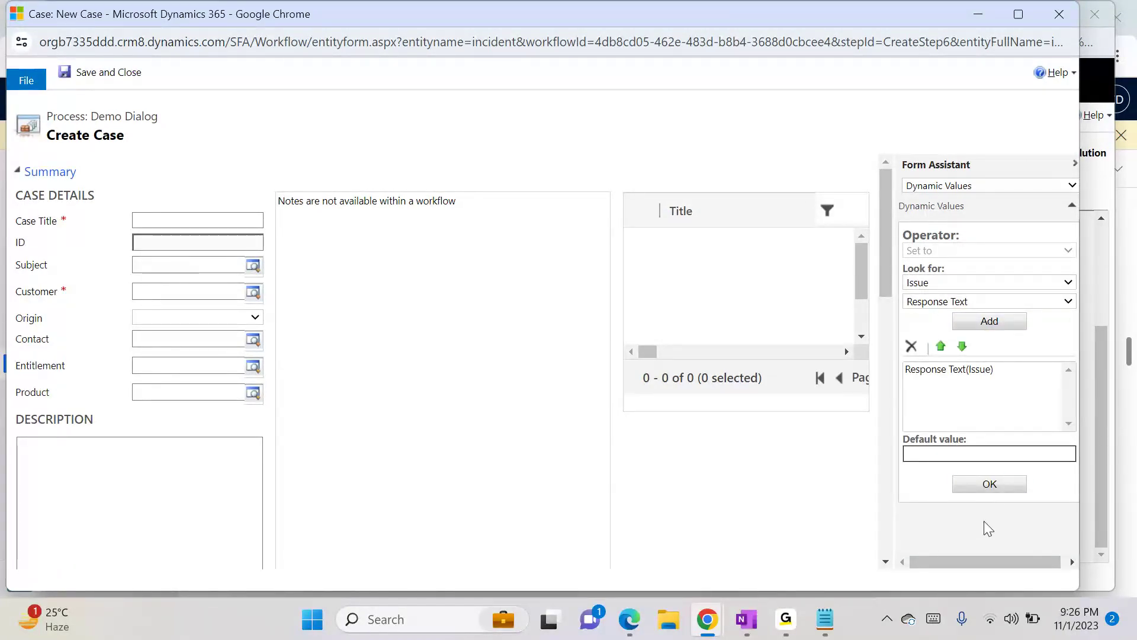
{"action": "left_click", "coordinate": [990, 485]}
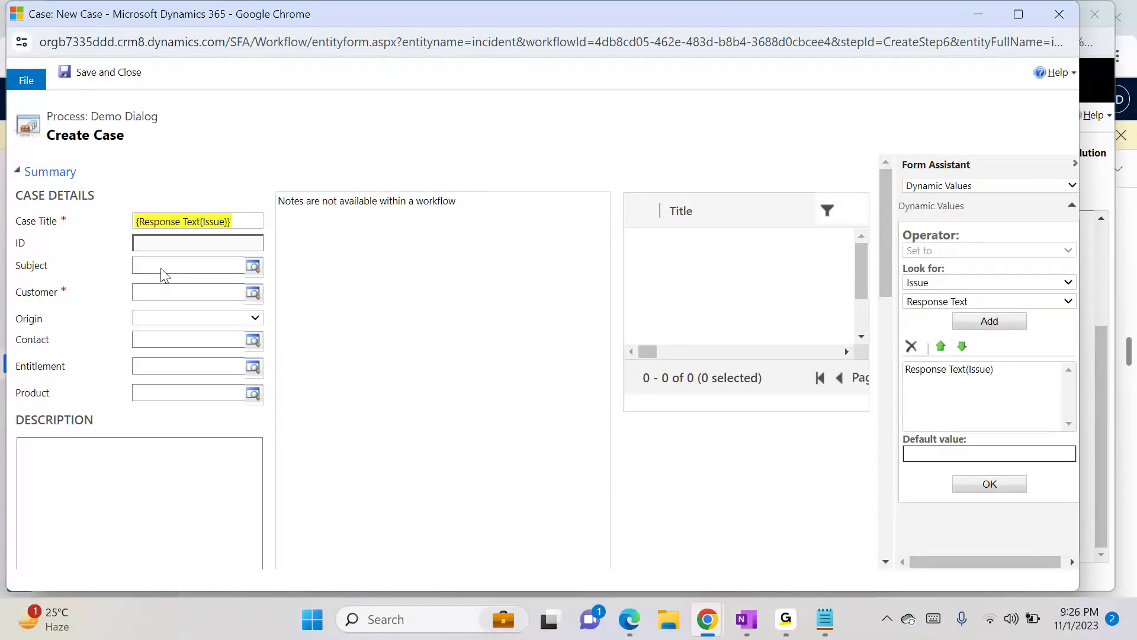
- Set the case's Customer to A. Datum Corporation
{"action": "left_click", "coordinate": [153, 290]}
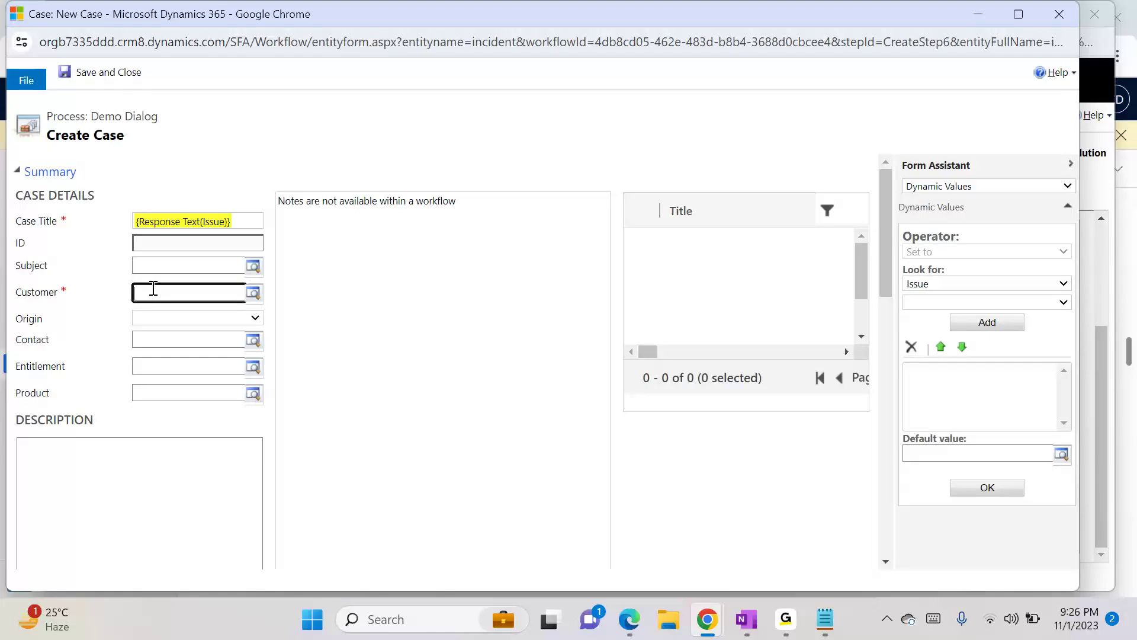
{"action": "left_click", "coordinate": [943, 302]}
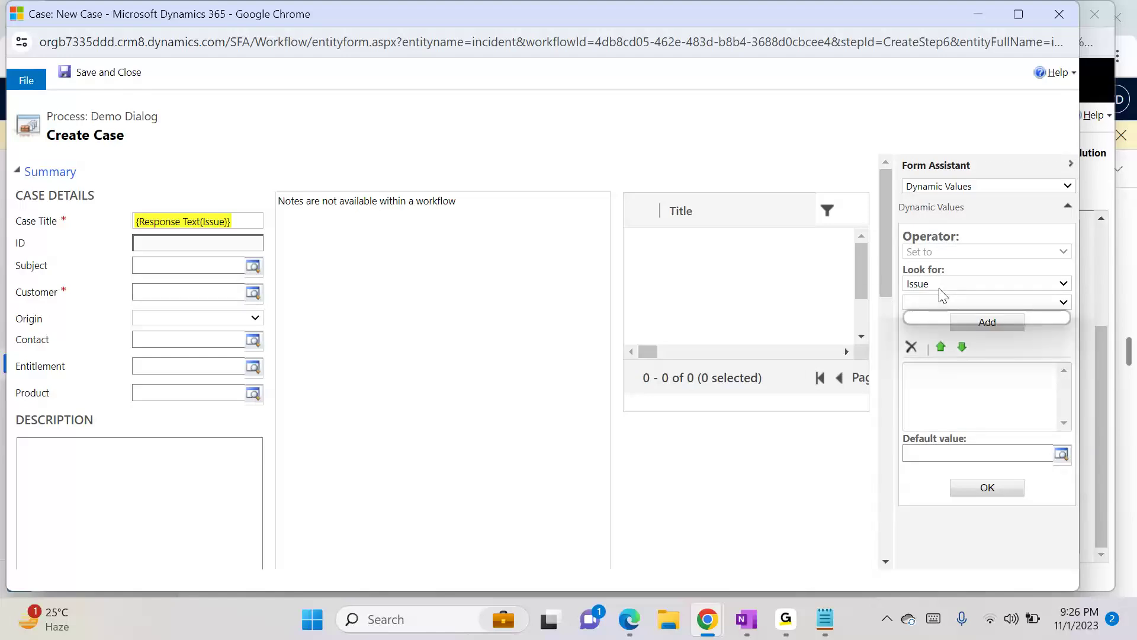
{"action": "left_click", "coordinate": [943, 302]}
{"action": "left_click_drag", "start_coordinate": [1064, 481], "coordinate": [1065, 513]}
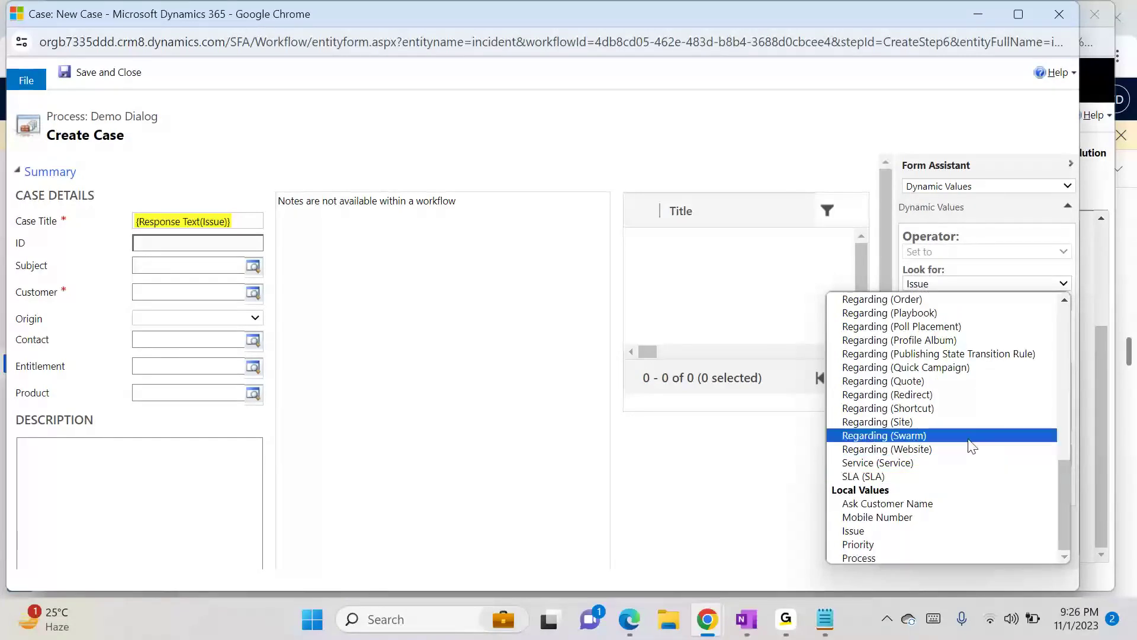
{"action": "left_click_drag", "start_coordinate": [1064, 536], "coordinate": [1055, 328]}
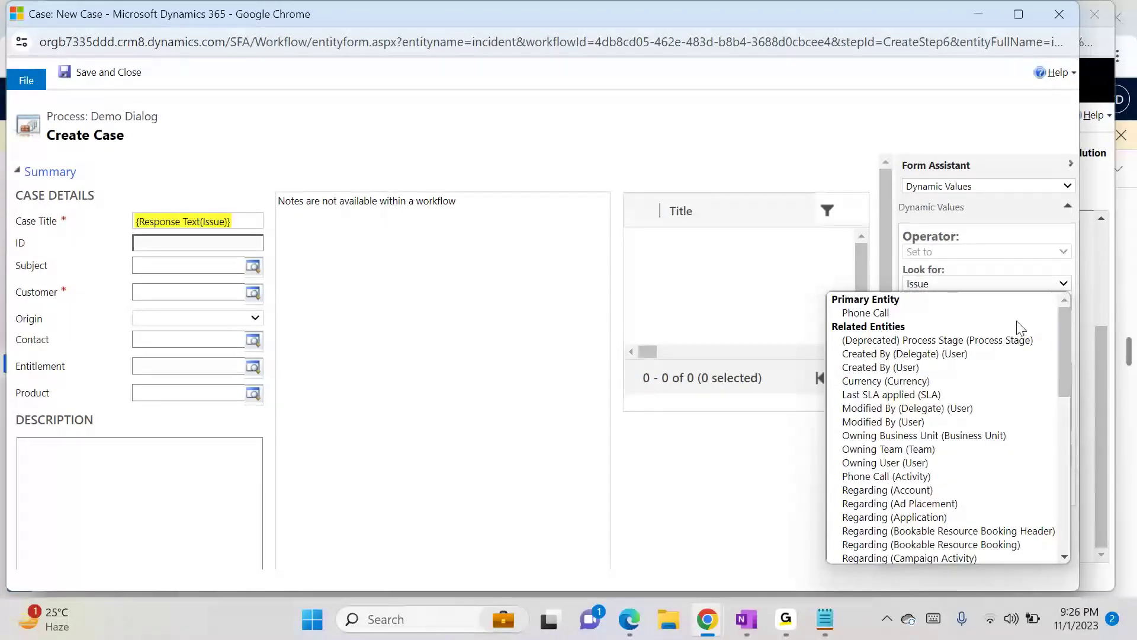
{"action": "left_click", "coordinate": [966, 276]}
{"action": "left_click", "coordinate": [184, 289]}
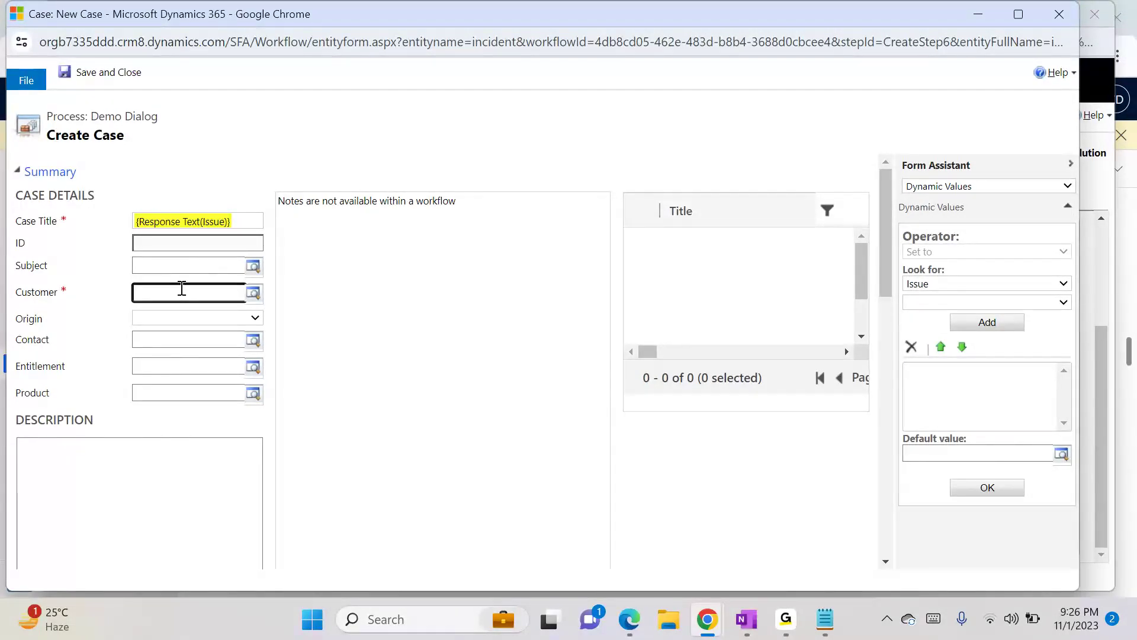
{"action": "left_click", "coordinate": [212, 330]}
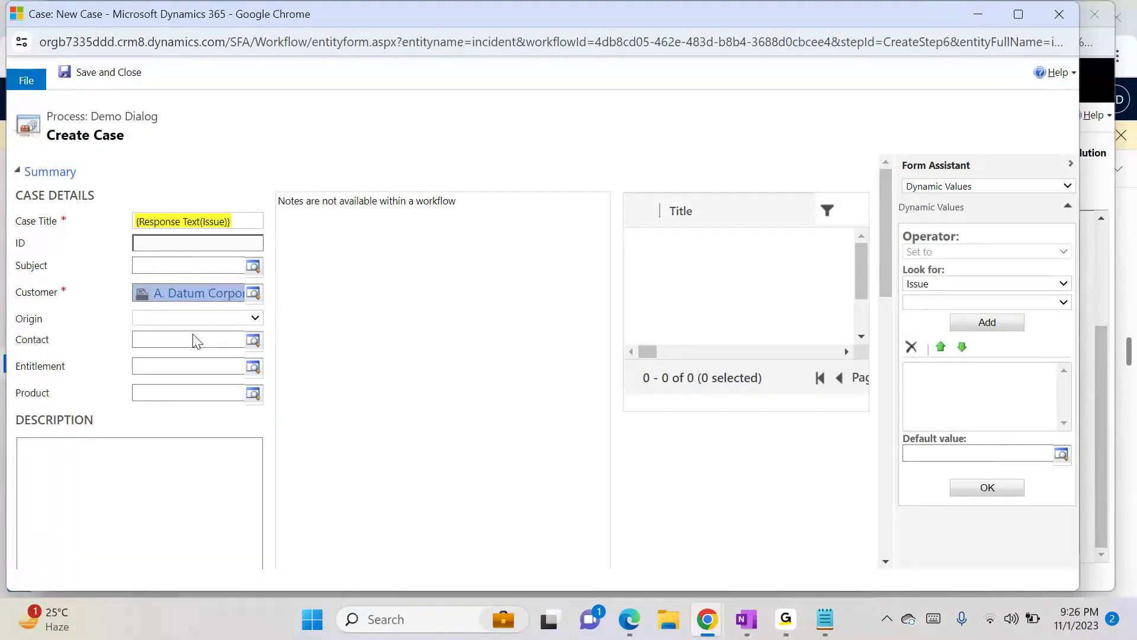
- Set the case Description to the Issue prompt's Response Text dynamic value
{"action": "left_click", "coordinate": [210, 495]}
{"action": "left_click", "coordinate": [969, 321]}
{"action": "left_click", "coordinate": [989, 504]}
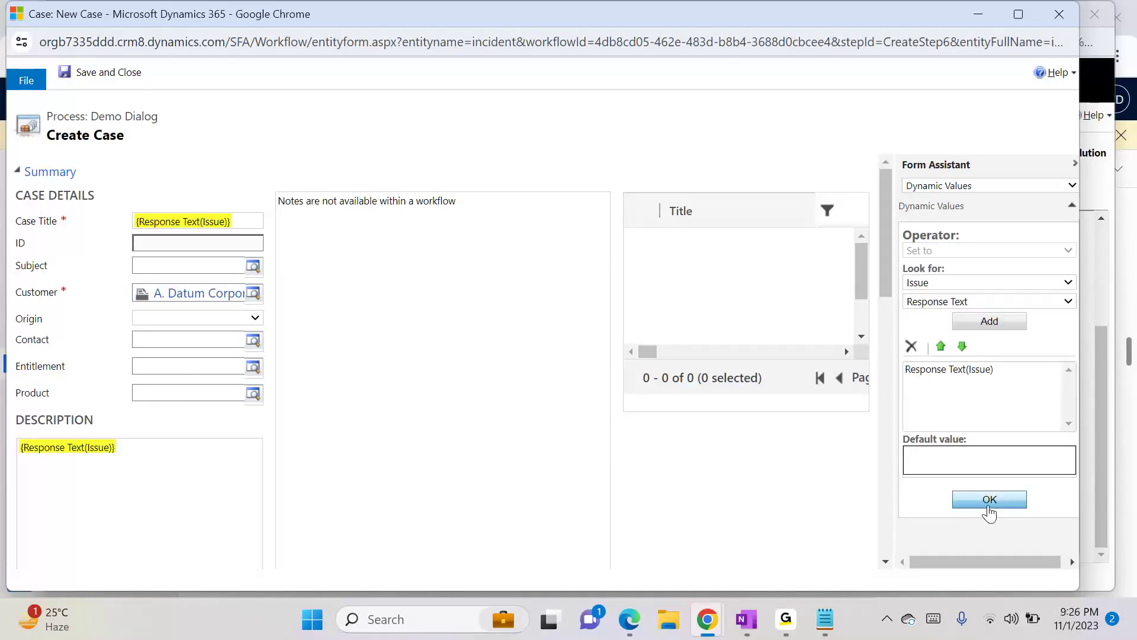
- Browse the Case form's additional fields to find where to map the Priority prompt's response
{"action": "left_click_drag", "start_coordinate": [886, 272], "coordinate": [911, 346]}
{"action": "left_click", "coordinate": [941, 283]}
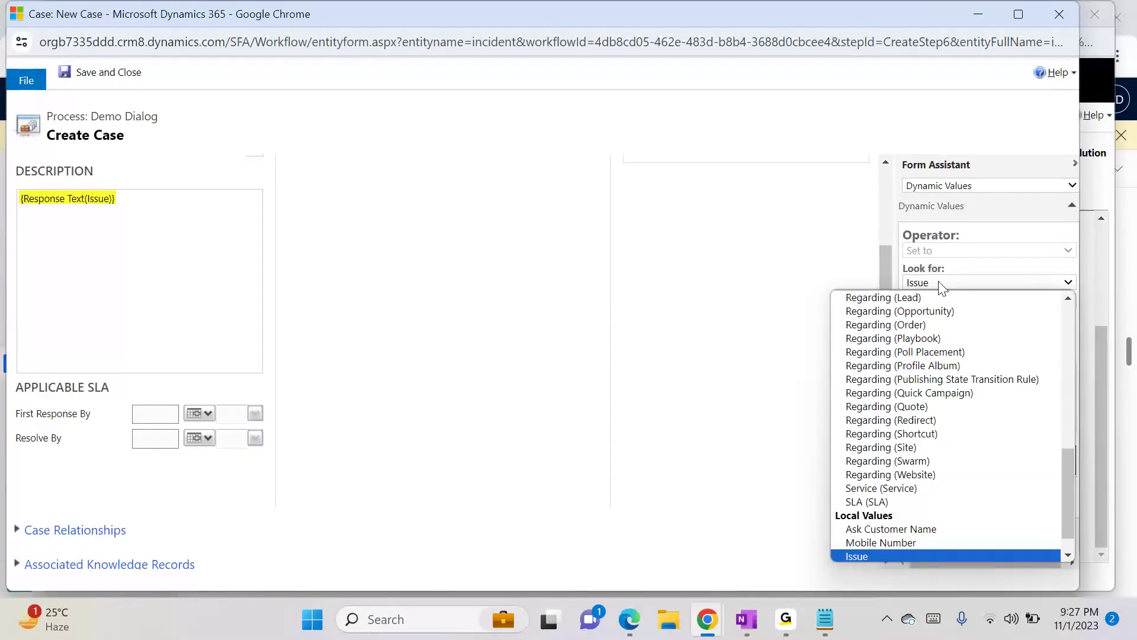
{"action": "left_click_drag", "start_coordinate": [1074, 485], "coordinate": [1067, 518]}
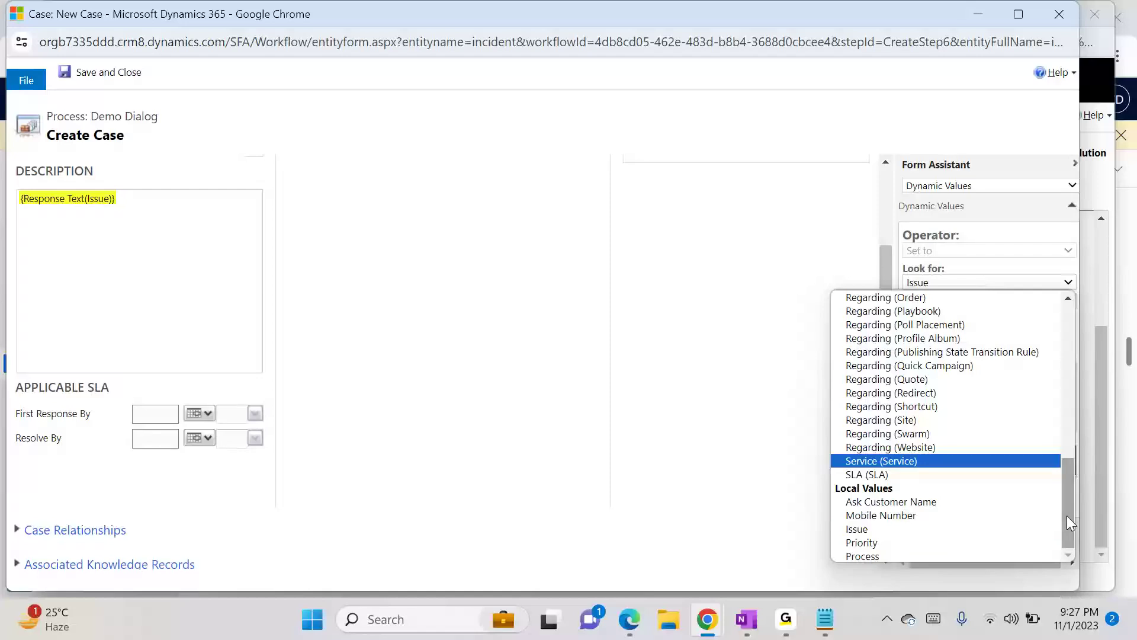
{"action": "left_click", "coordinate": [941, 541]}
{"action": "left_click_drag", "start_coordinate": [887, 354], "coordinate": [882, 564]}
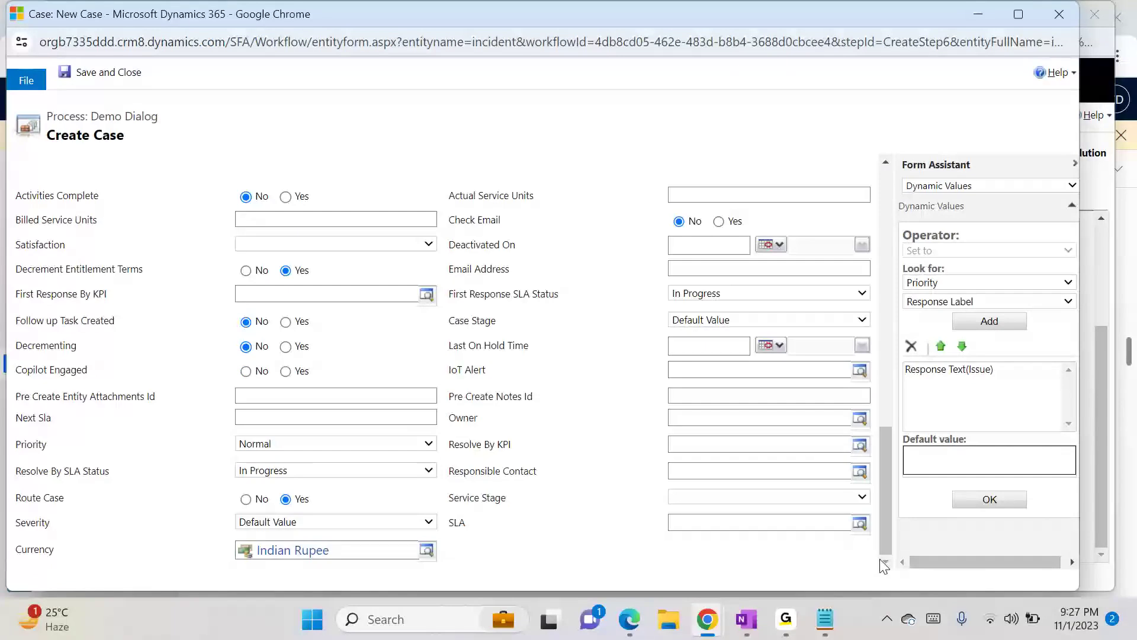
{"action": "left_click", "coordinate": [325, 522]}
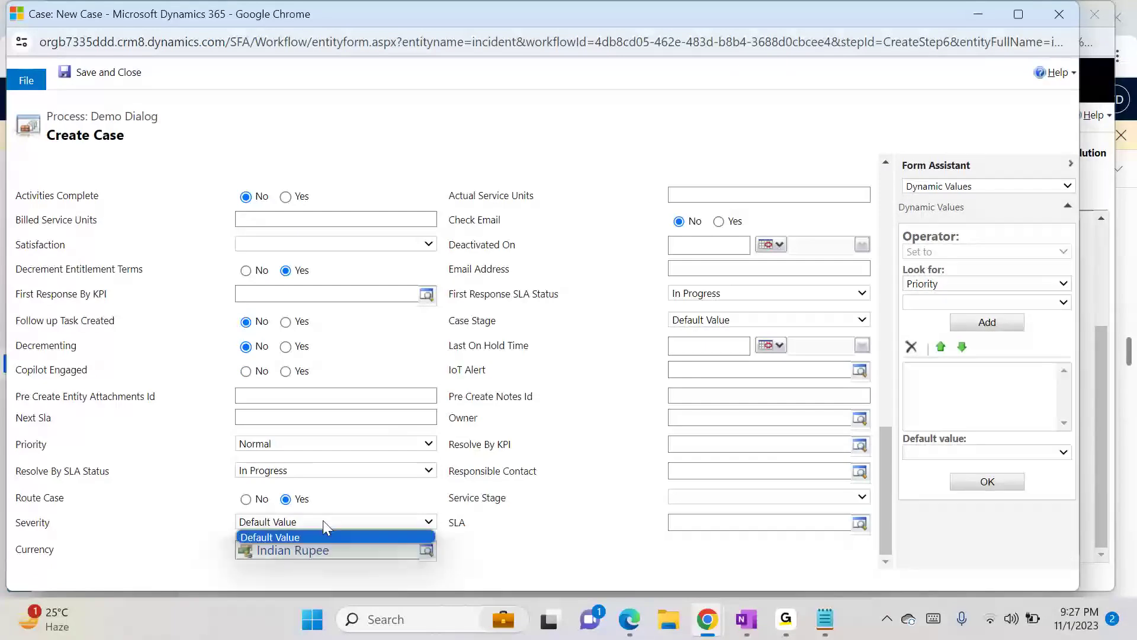
{"action": "left_click", "coordinate": [560, 556]}
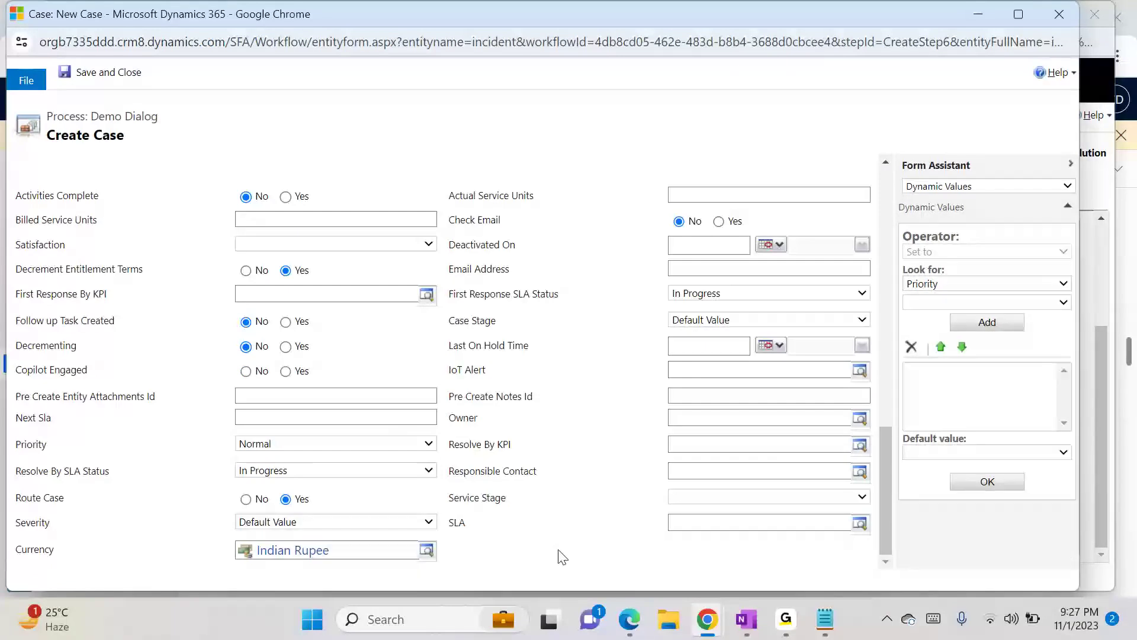
{"action": "left_click", "coordinate": [384, 449]}
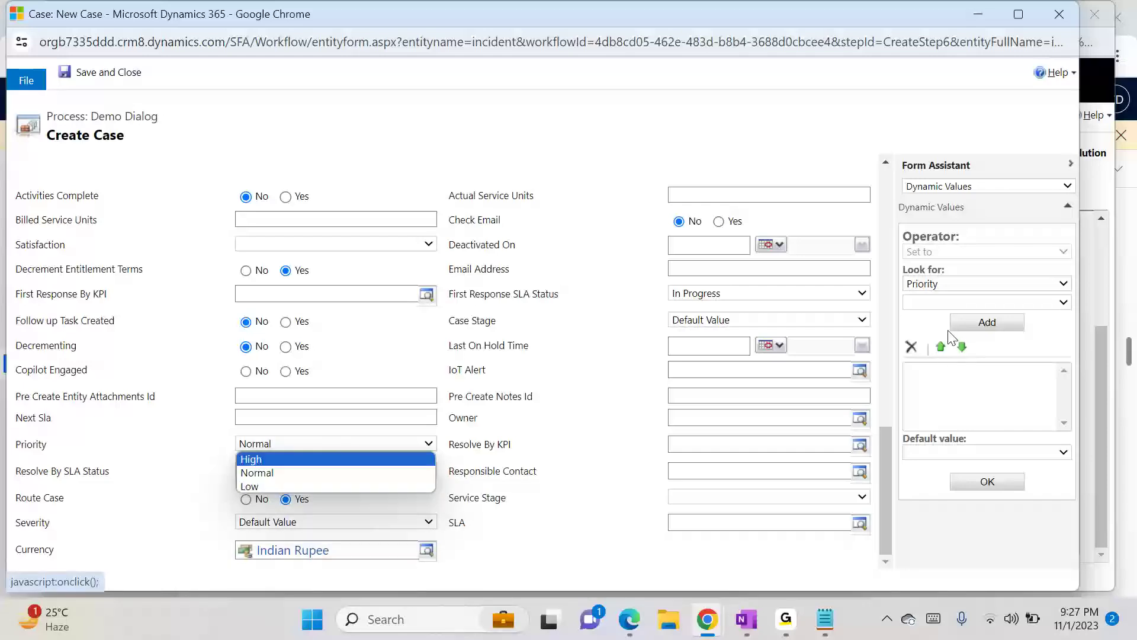
{"action": "left_click", "coordinate": [946, 303]}
{"action": "left_click", "coordinate": [970, 284]}
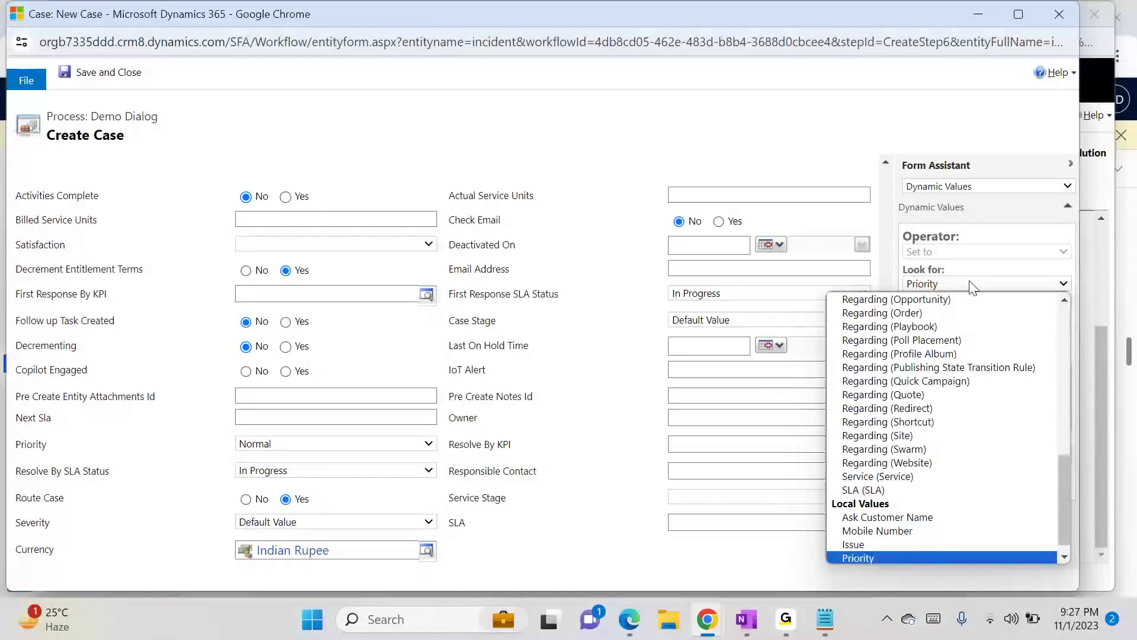
{"action": "left_click", "coordinate": [969, 284]}
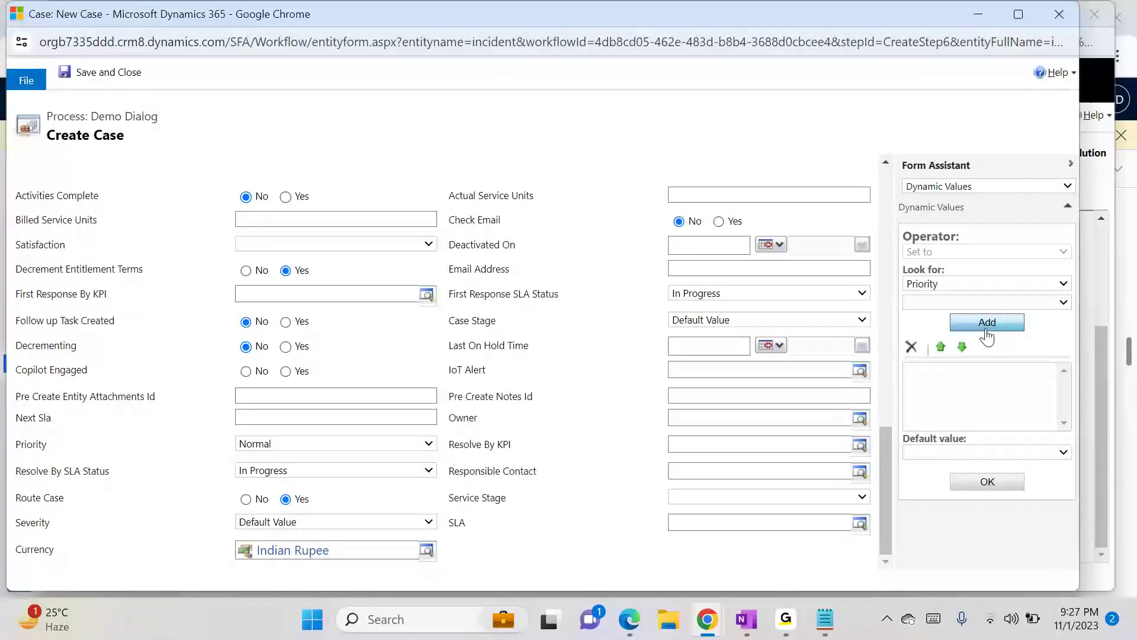
{"action": "left_click", "coordinate": [290, 471]}
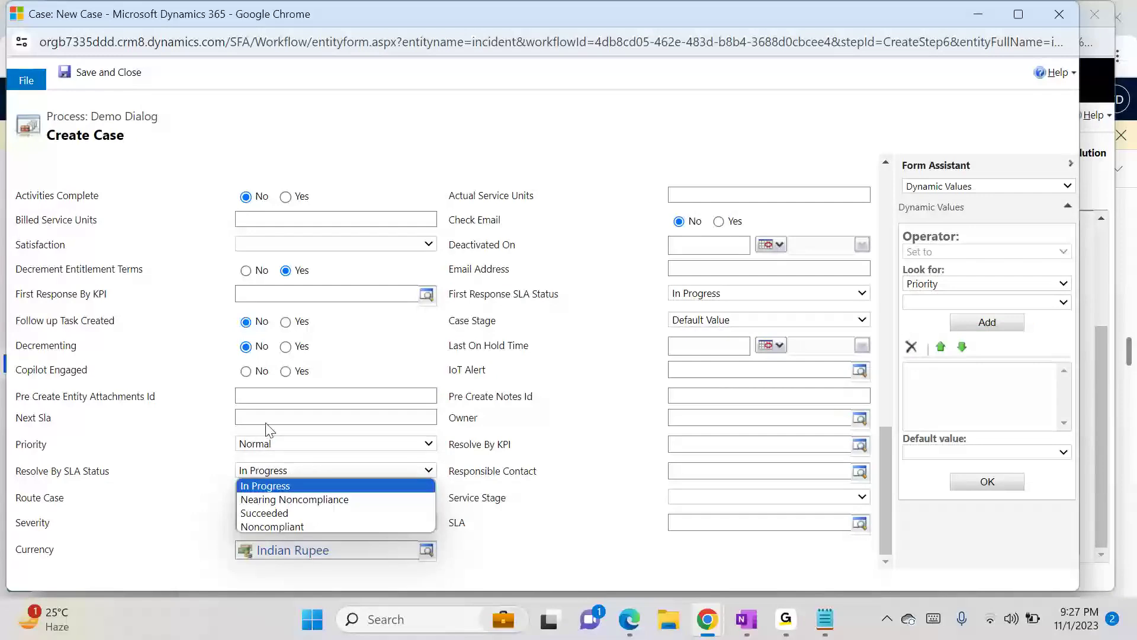
{"action": "left_click", "coordinate": [521, 559]}
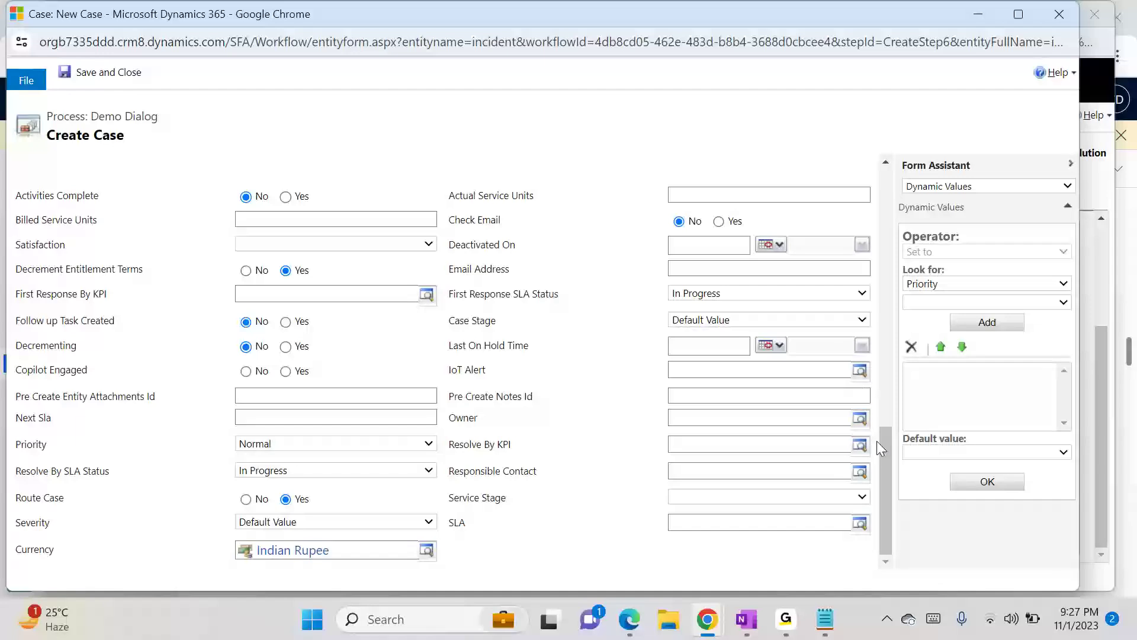
{"action": "left_click_drag", "start_coordinate": [880, 440], "coordinate": [900, 184]}
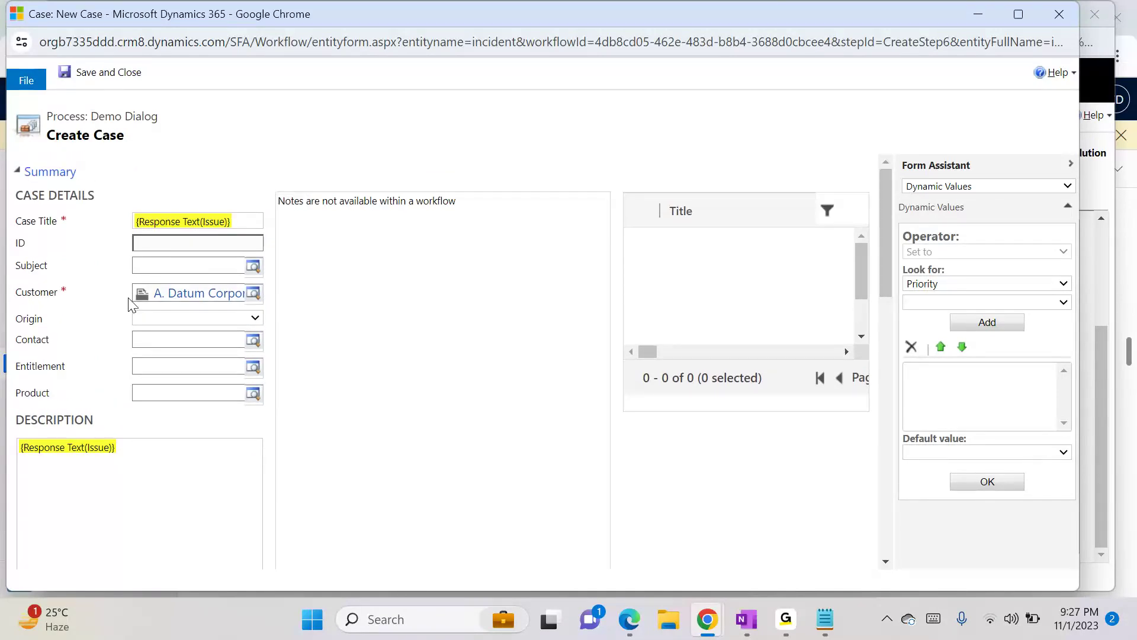
{"action": "left_click_drag", "start_coordinate": [886, 232], "coordinate": [862, 474]}
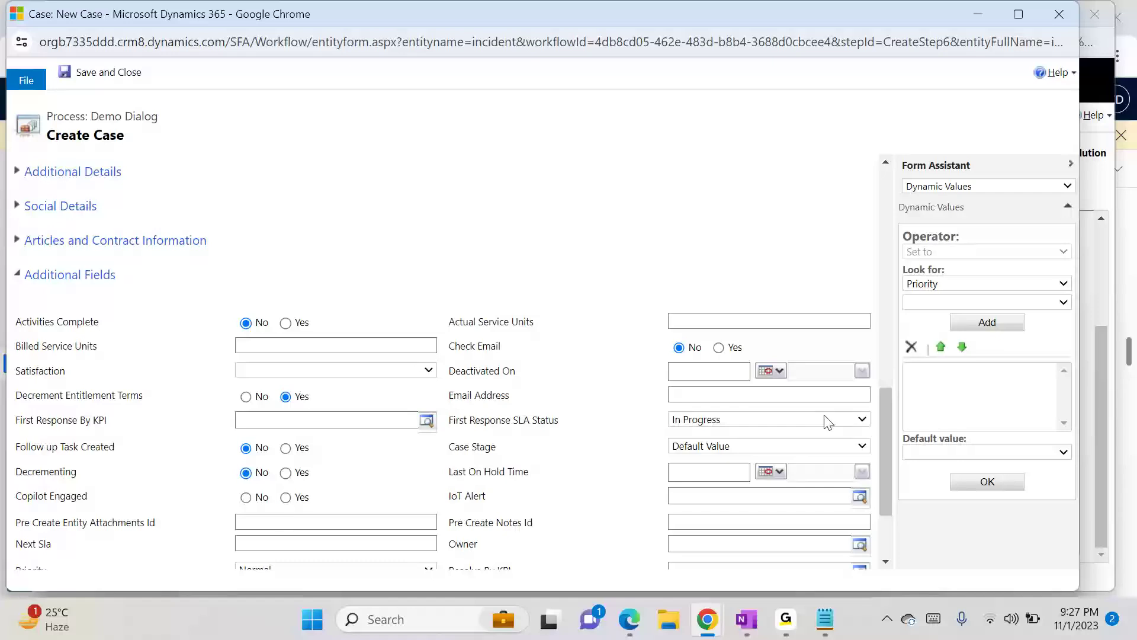
{"action": "left_click_drag", "start_coordinate": [880, 399], "coordinate": [879, 439]}
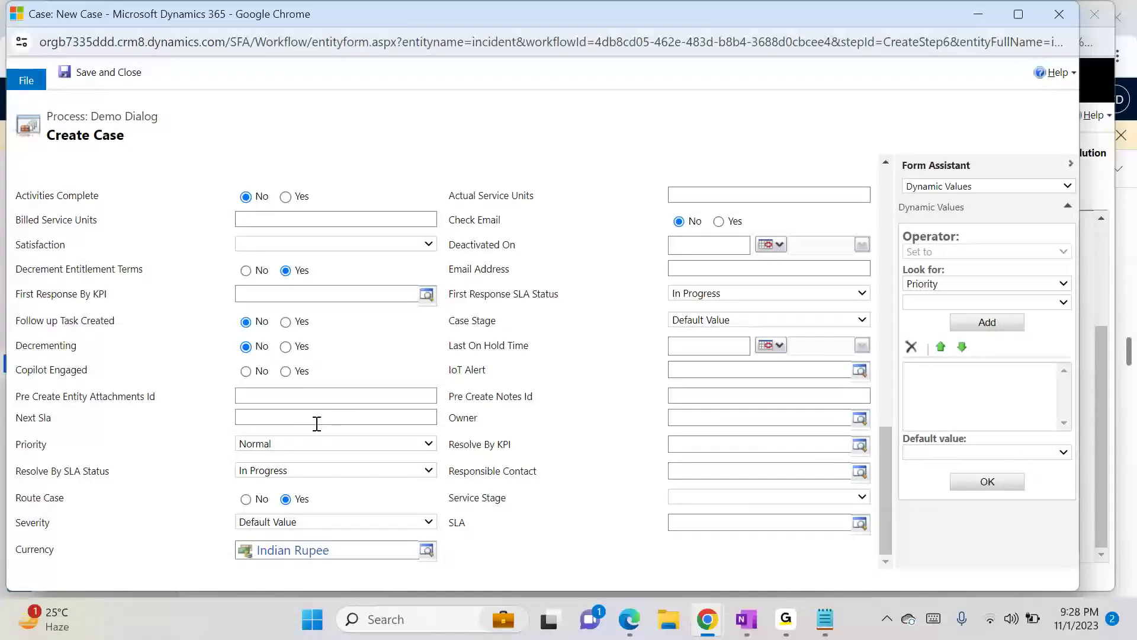
- Set the Next Sla field to the Priority prompt's Response Label and save and close the case properties
{"action": "left_click", "coordinate": [301, 400]}
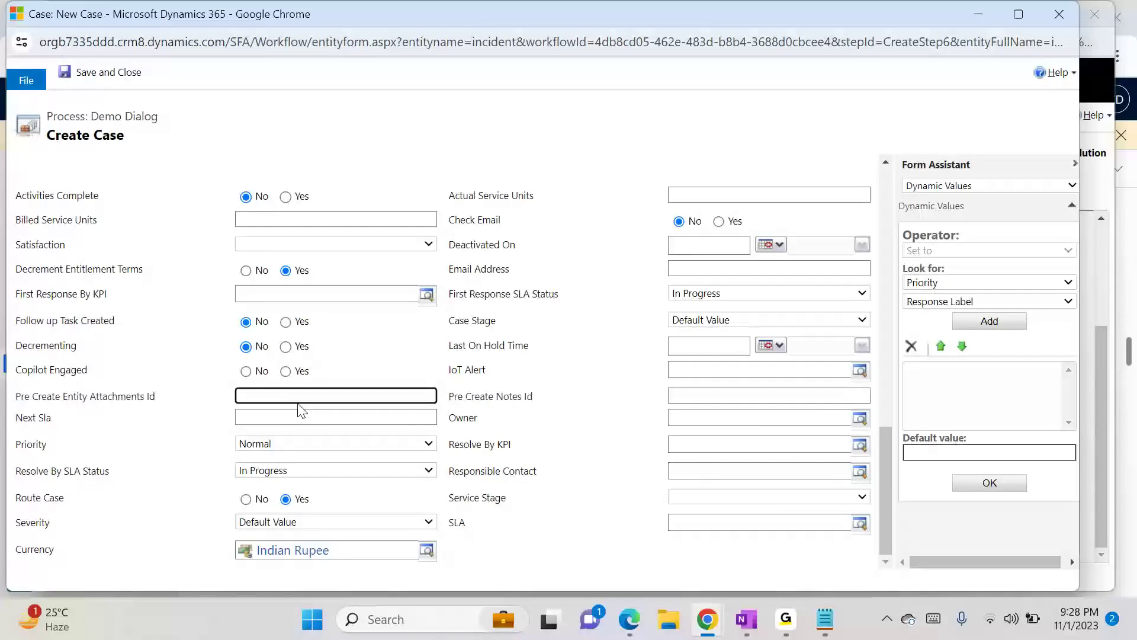
{"action": "left_click", "coordinate": [279, 417]}
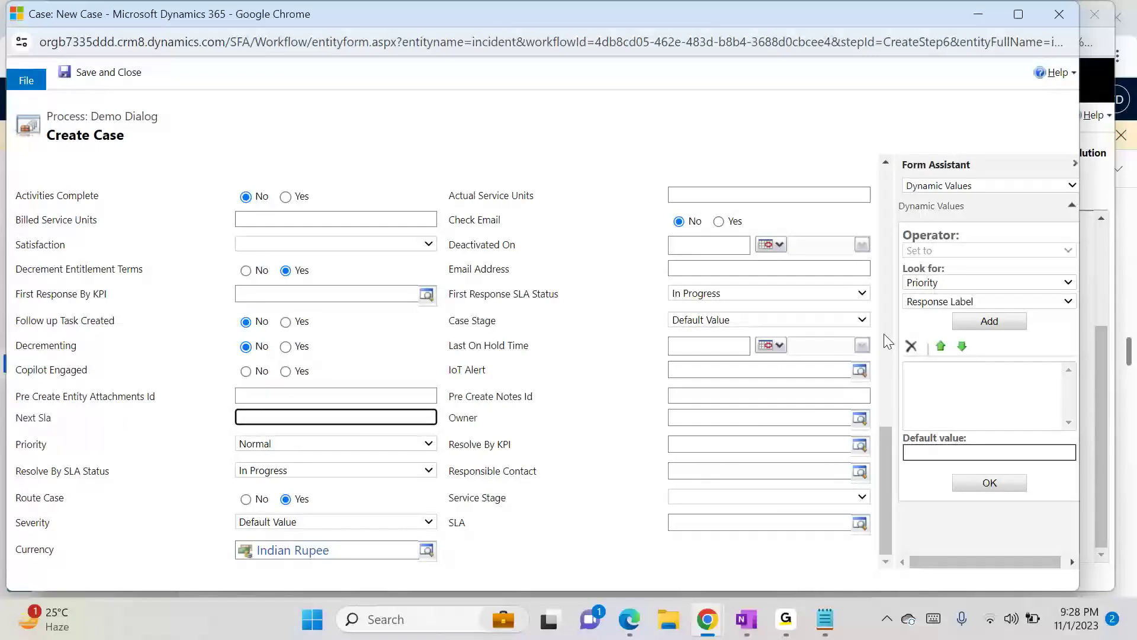
{"action": "left_click", "coordinate": [984, 319]}
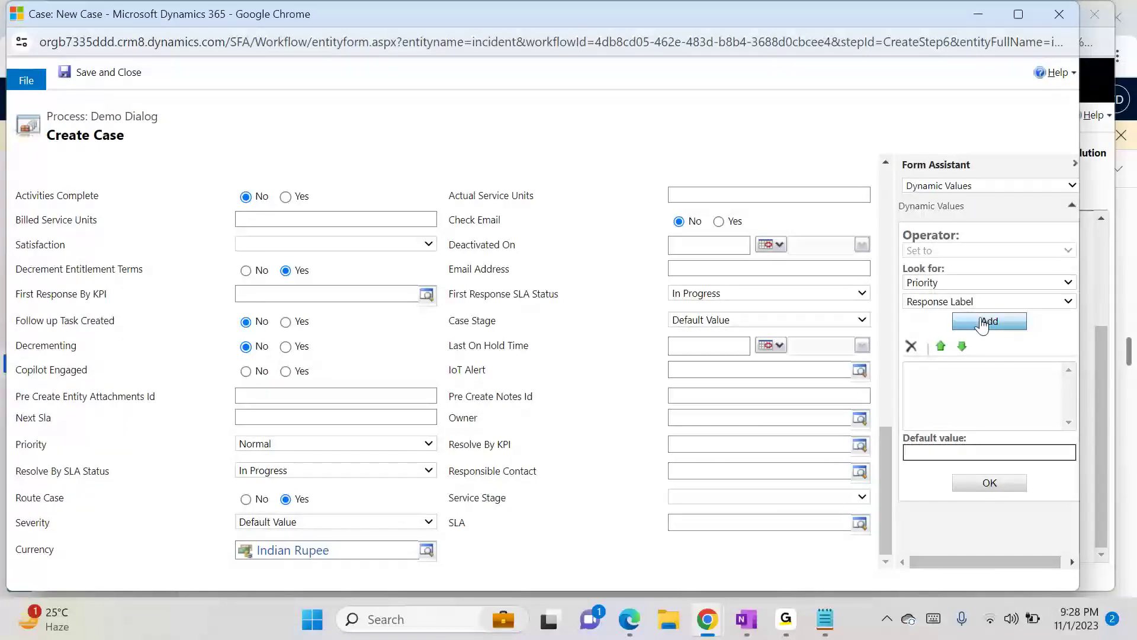
{"action": "left_click", "coordinate": [978, 484]}
{"action": "left_click", "coordinate": [116, 73]}
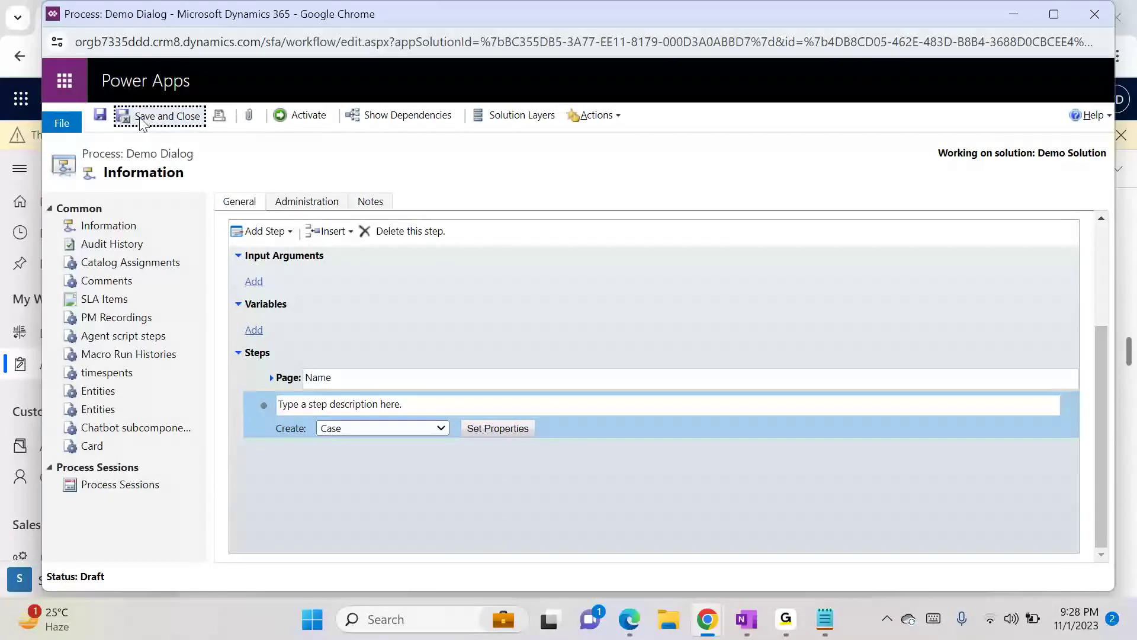
- Activate the Demo Dialog process and review its steps including the Create Case step
{"action": "left_click", "coordinate": [102, 116]}
{"action": "left_click", "coordinate": [302, 116]}
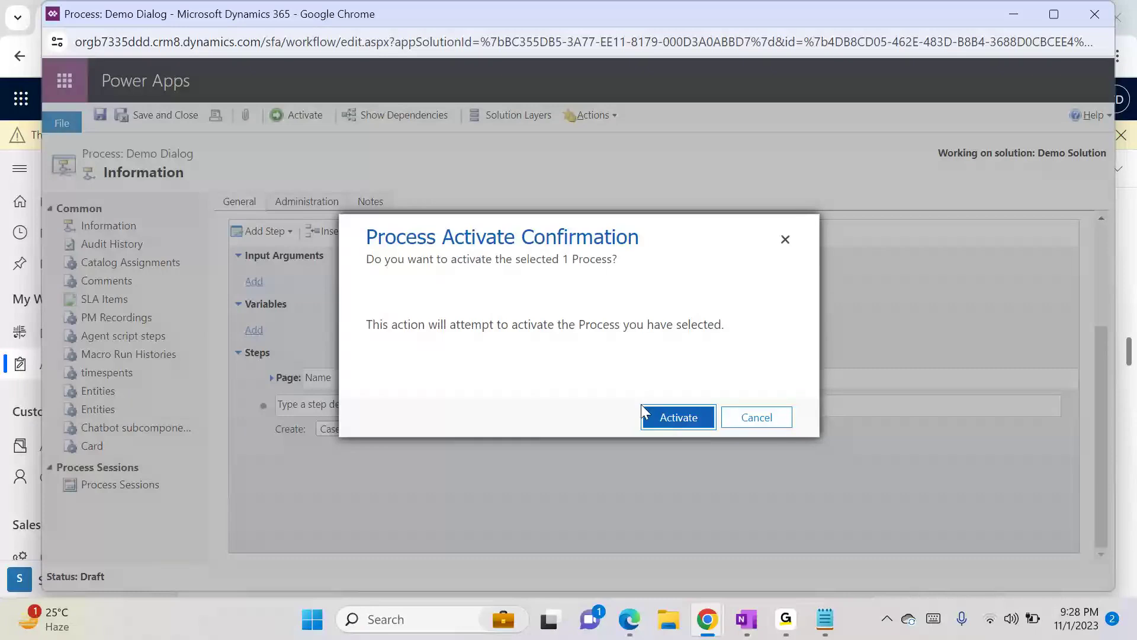
{"action": "left_click", "coordinate": [667, 422]}
{"action": "left_click", "coordinate": [760, 426]}
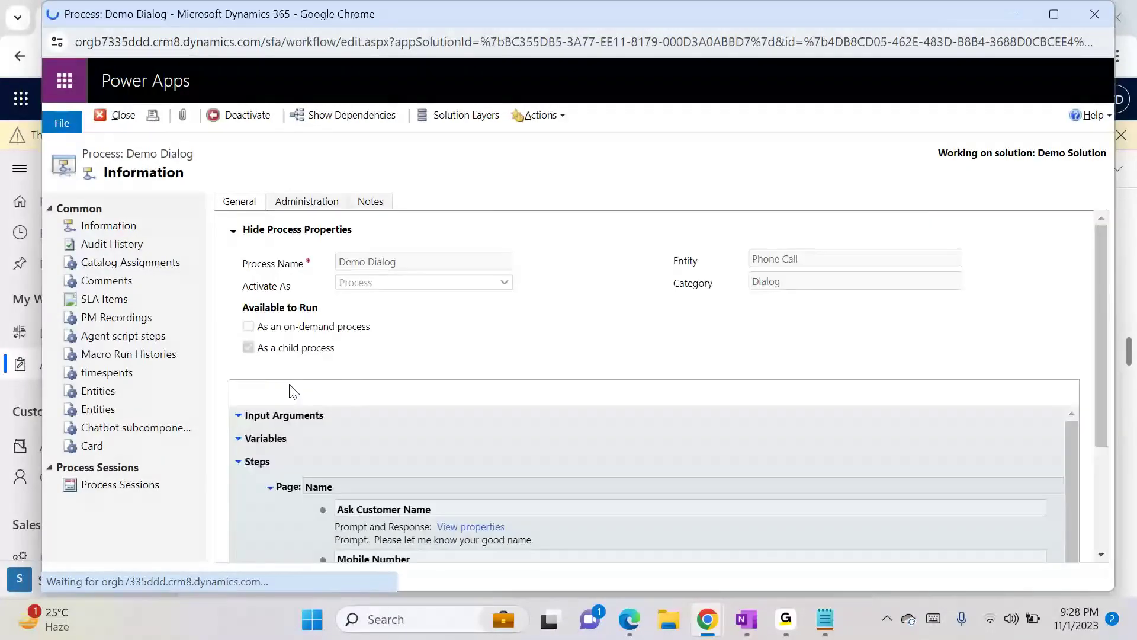
{"action": "scroll", "coordinate": [1108, 454], "scroll_direction": "down", "scroll_amount": 3}
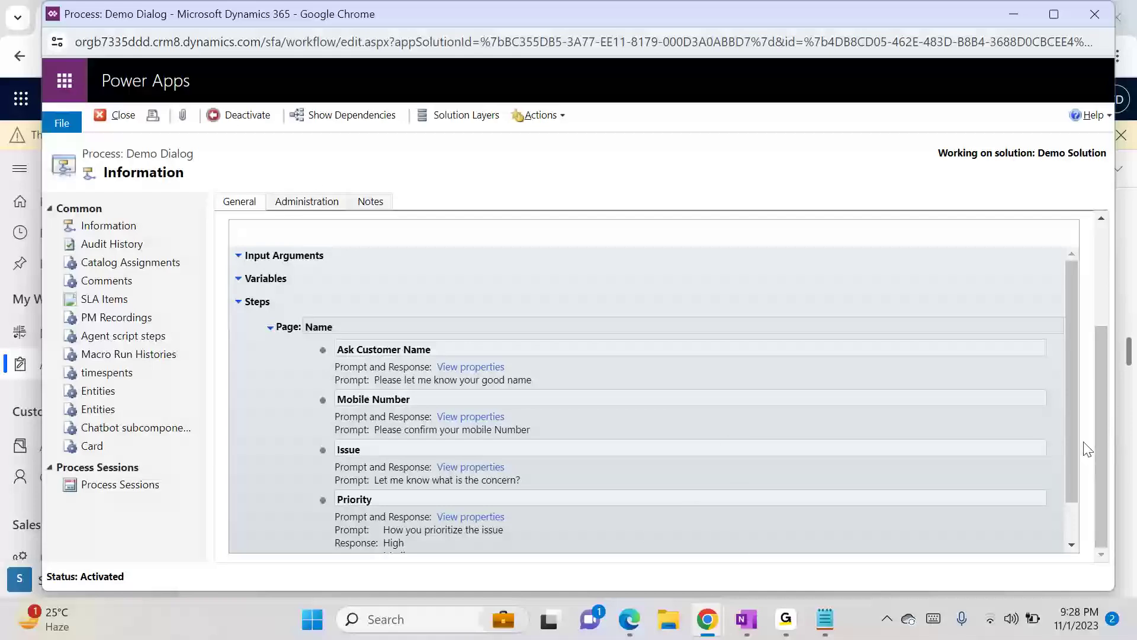
{"action": "left_click_drag", "start_coordinate": [1074, 456], "coordinate": [1075, 514]}
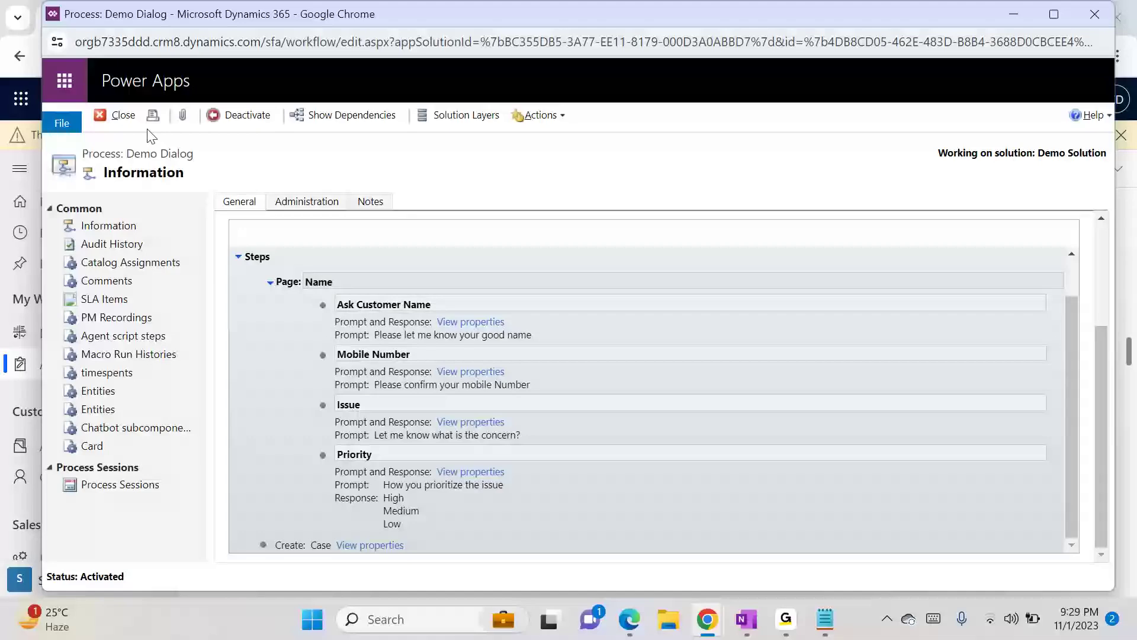
- Close the Demo Dialog process and select the Test phone call in the activities list
{"action": "left_click", "coordinate": [122, 114]}
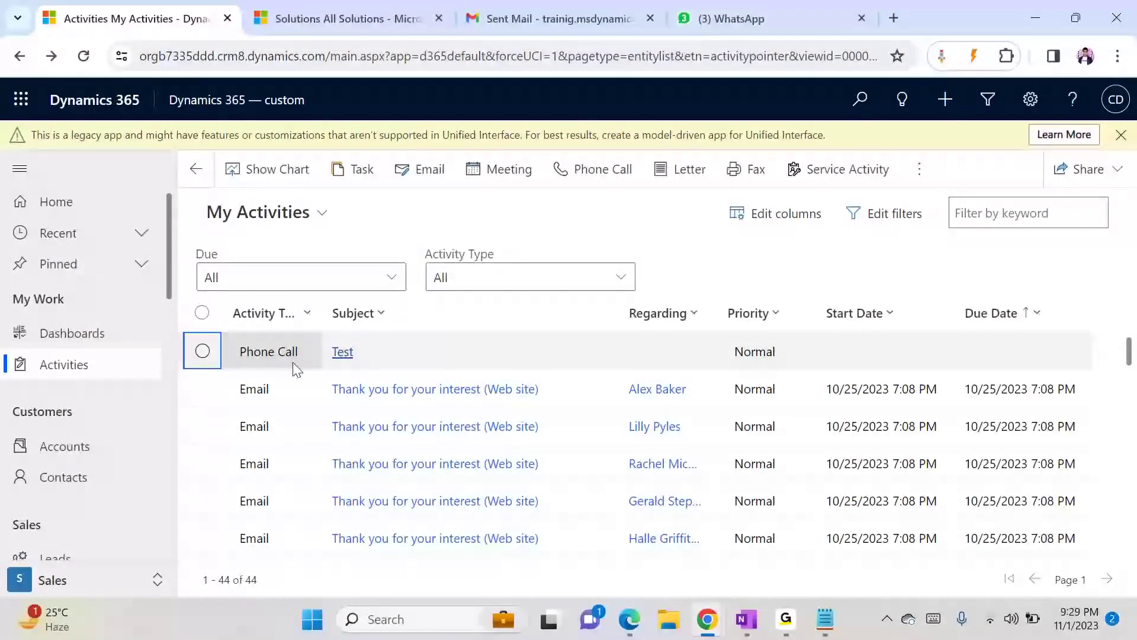
{"action": "left_click", "coordinate": [269, 347]}
{"action": "left_click", "coordinate": [391, 351]}
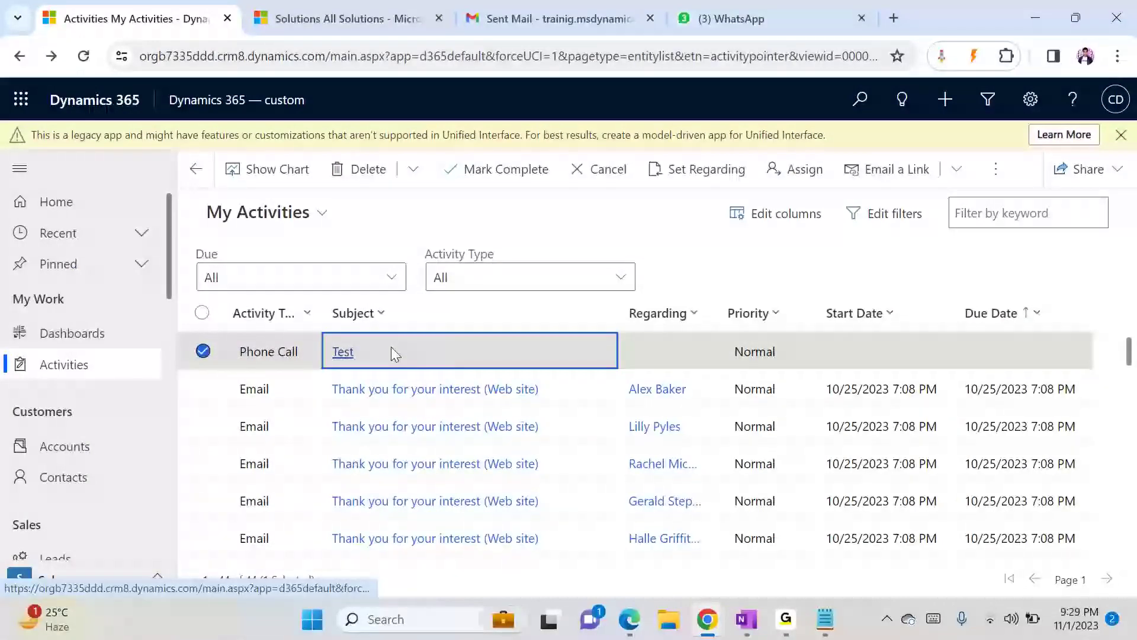
{"action": "left_click", "coordinate": [198, 169]}
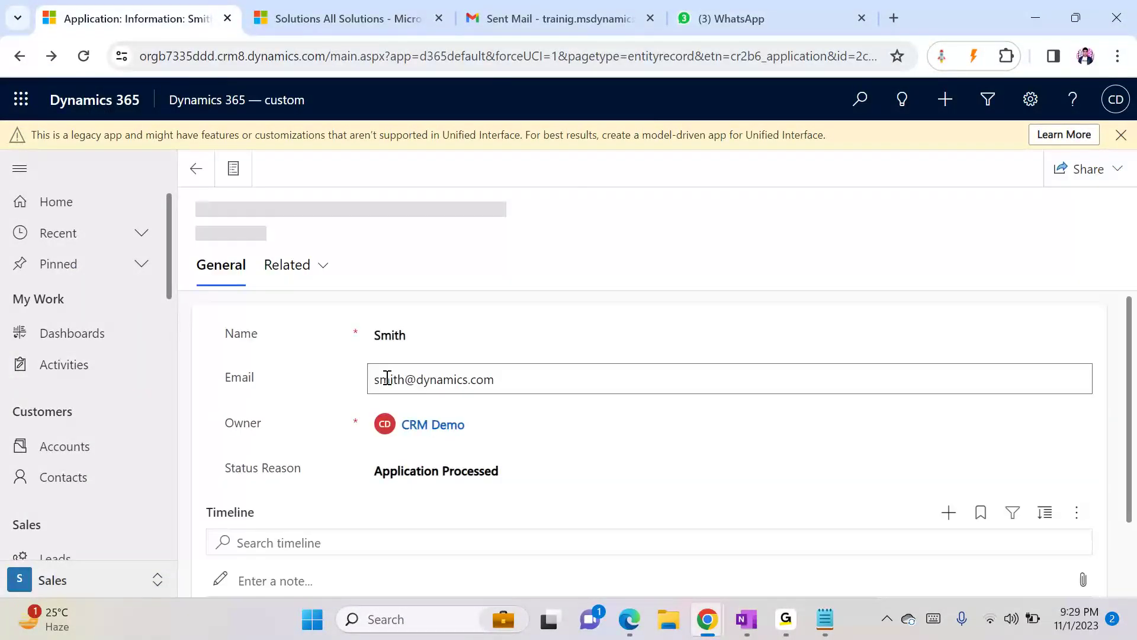
{"action": "left_click", "coordinate": [625, 64]}
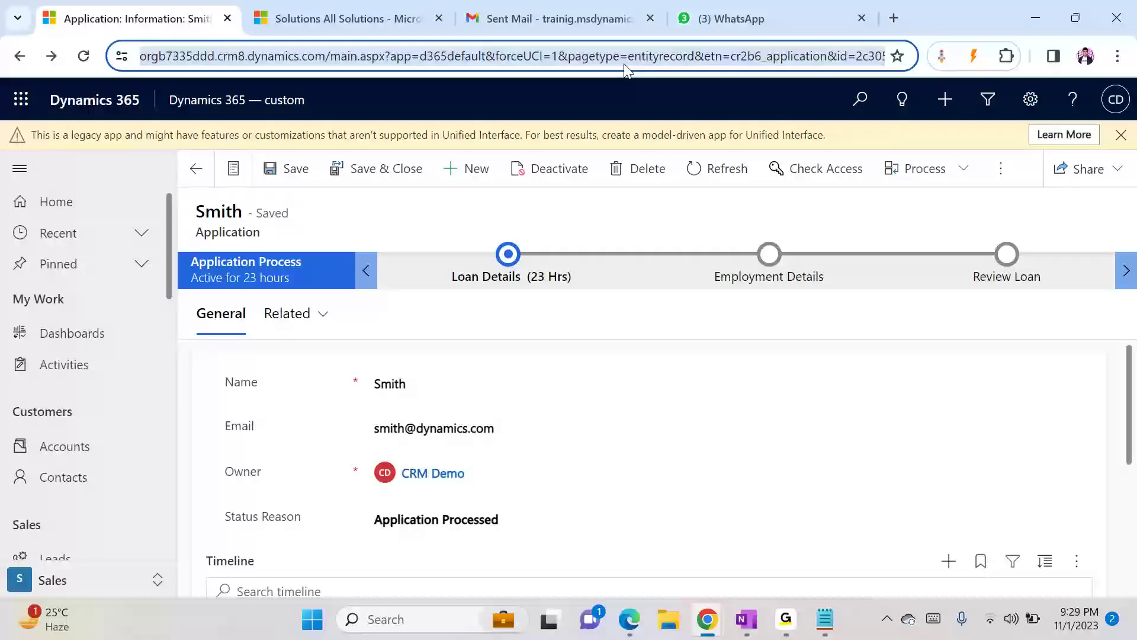
{"action": "left_click", "coordinate": [96, 364]}
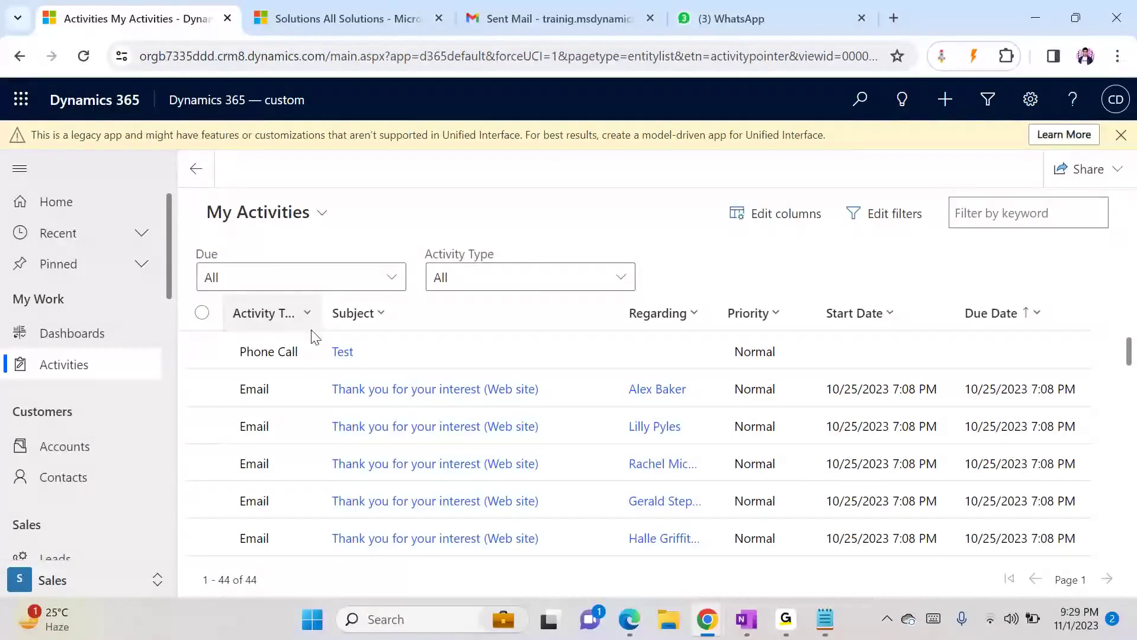
- Switch the activities page URL to forceUCI=0 to open the legacy web client
{"action": "left_click", "coordinate": [435, 360]}
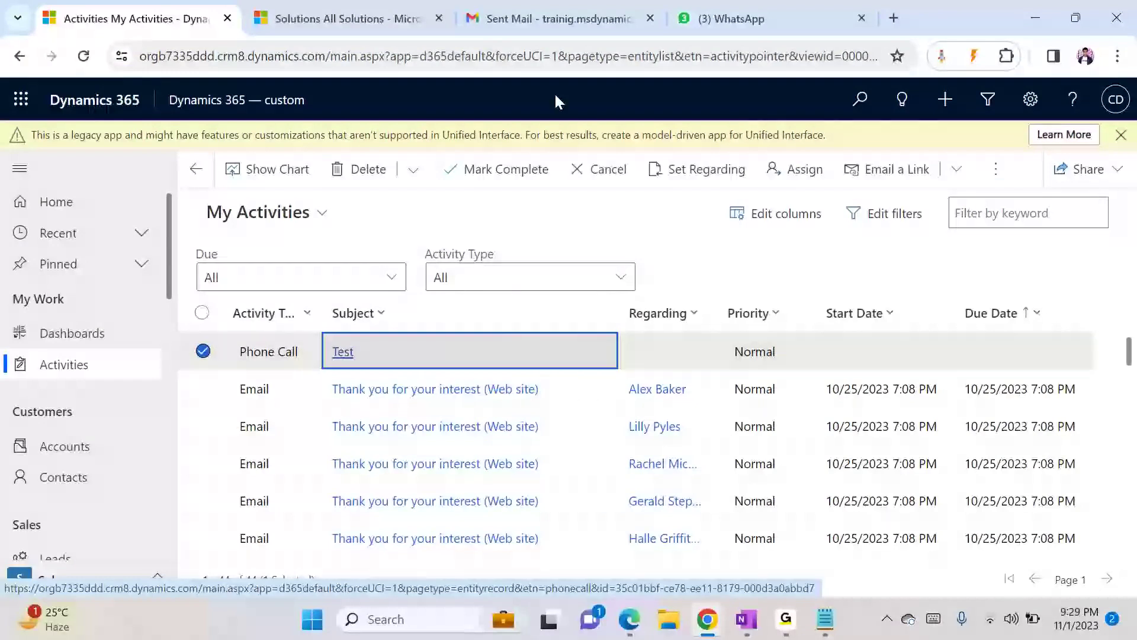
{"action": "left_click", "coordinate": [555, 62]}
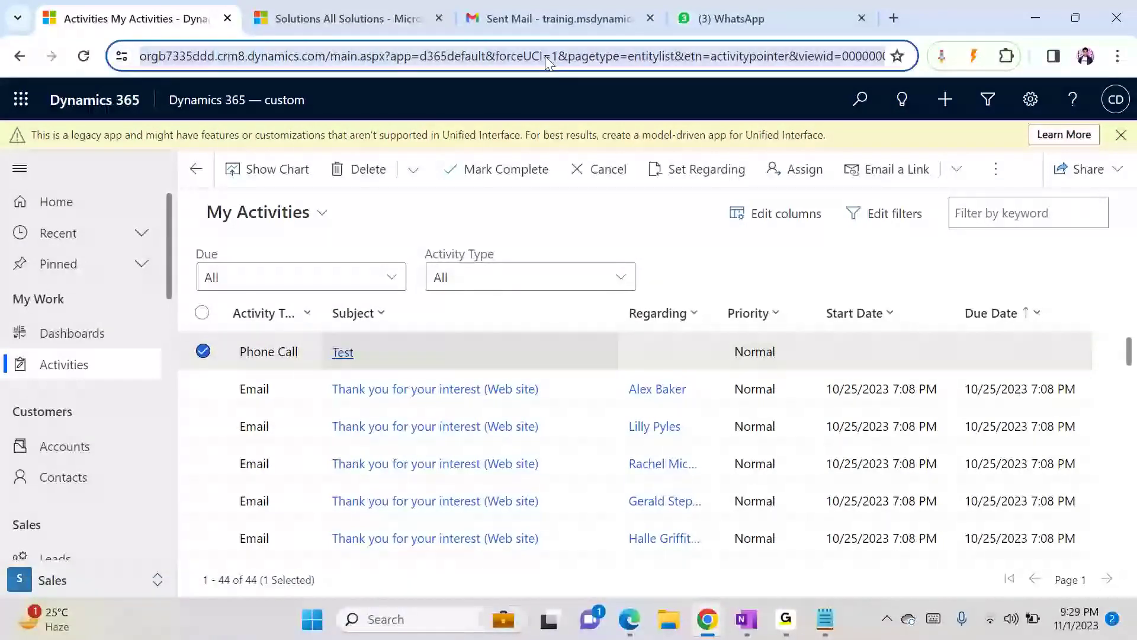
{"action": "left_click", "coordinate": [556, 63]}
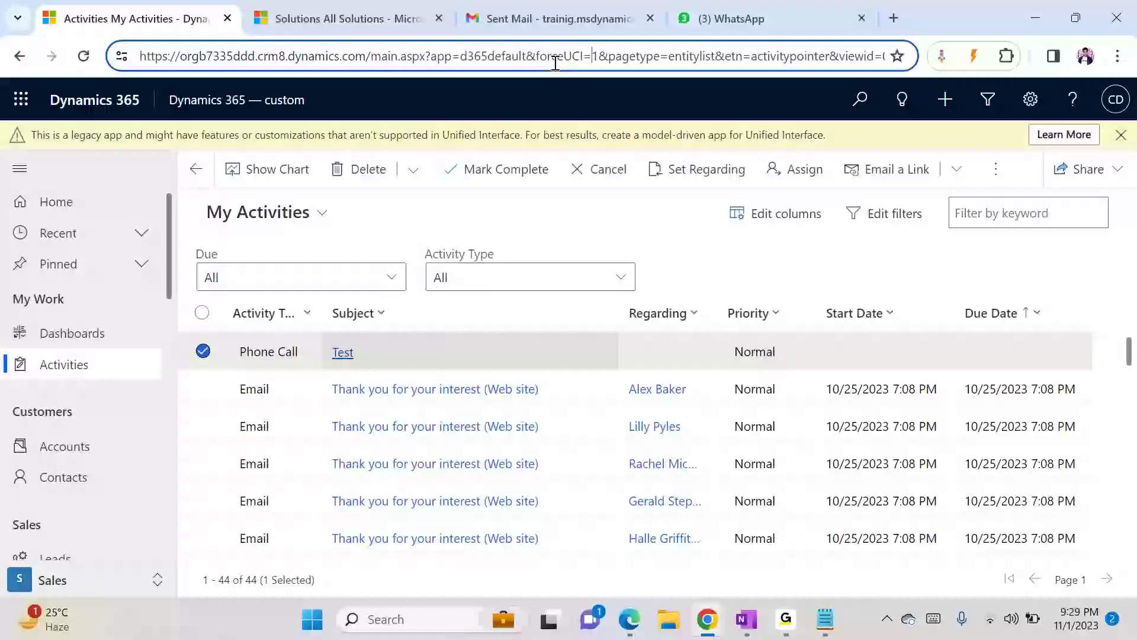
{"action": "key", "text": "Delete"}
{"action": "type", "text": "0"}
{"action": "key", "text": "Return"}
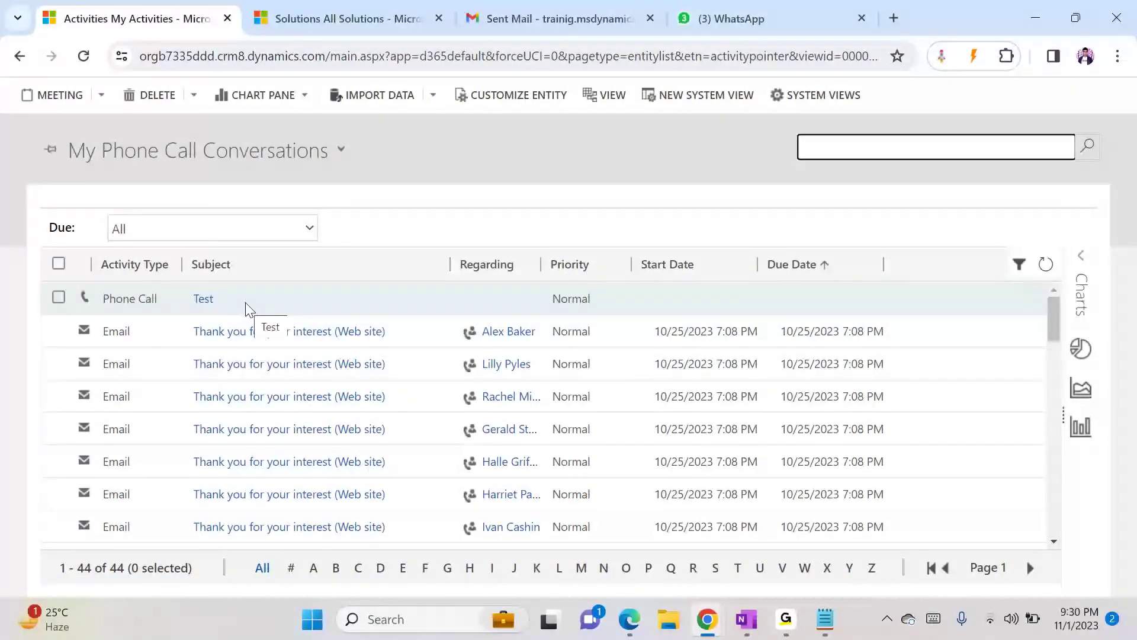
- Select the Test phone call and look through the additional commands menu
{"action": "left_click", "coordinate": [69, 299]}
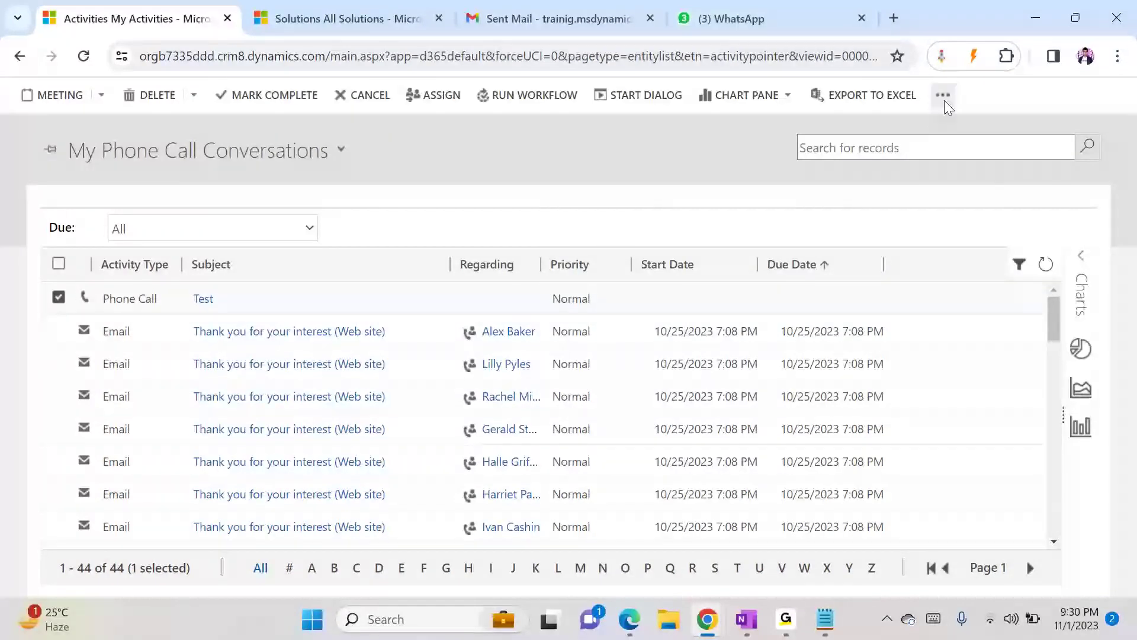
{"action": "left_click", "coordinate": [942, 96]}
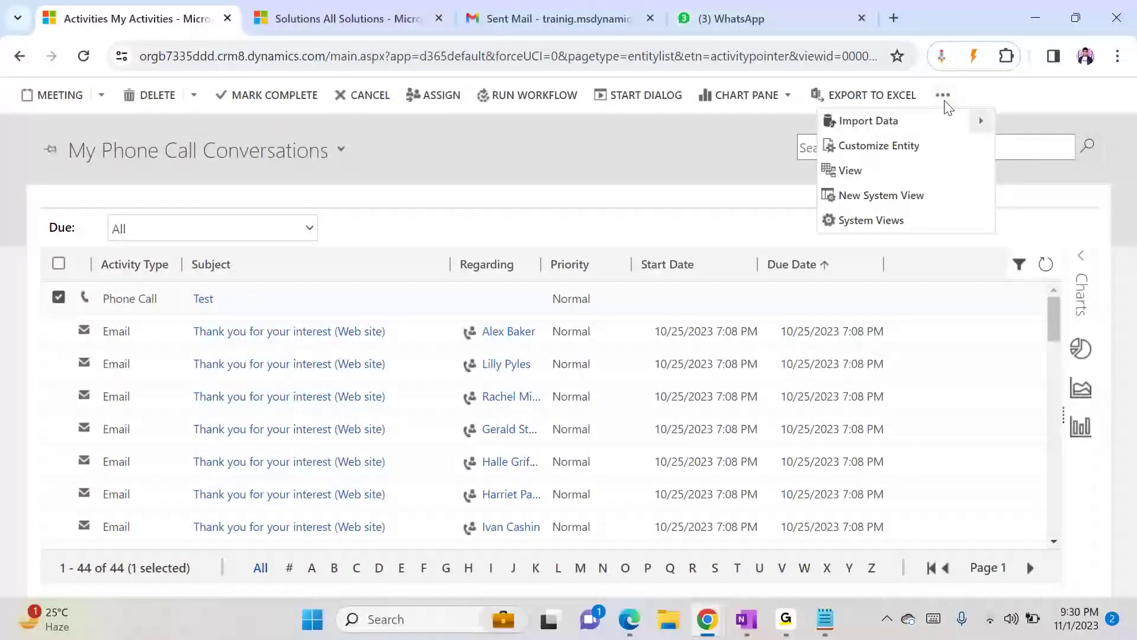
{"action": "left_click", "coordinate": [701, 147]}
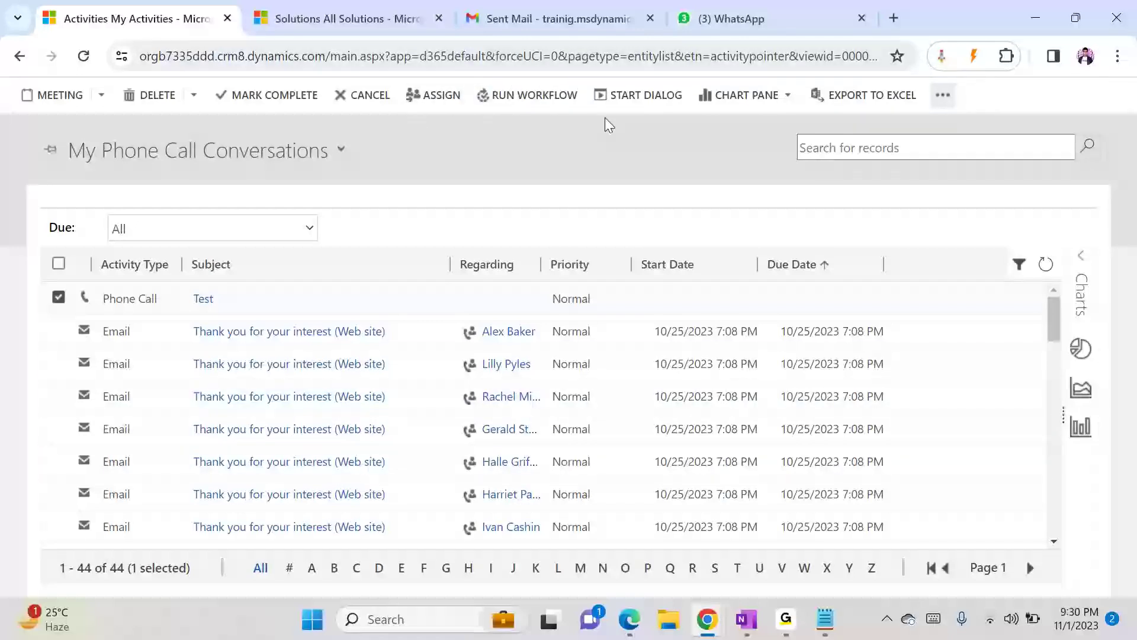
{"action": "left_click", "coordinate": [564, 60]}
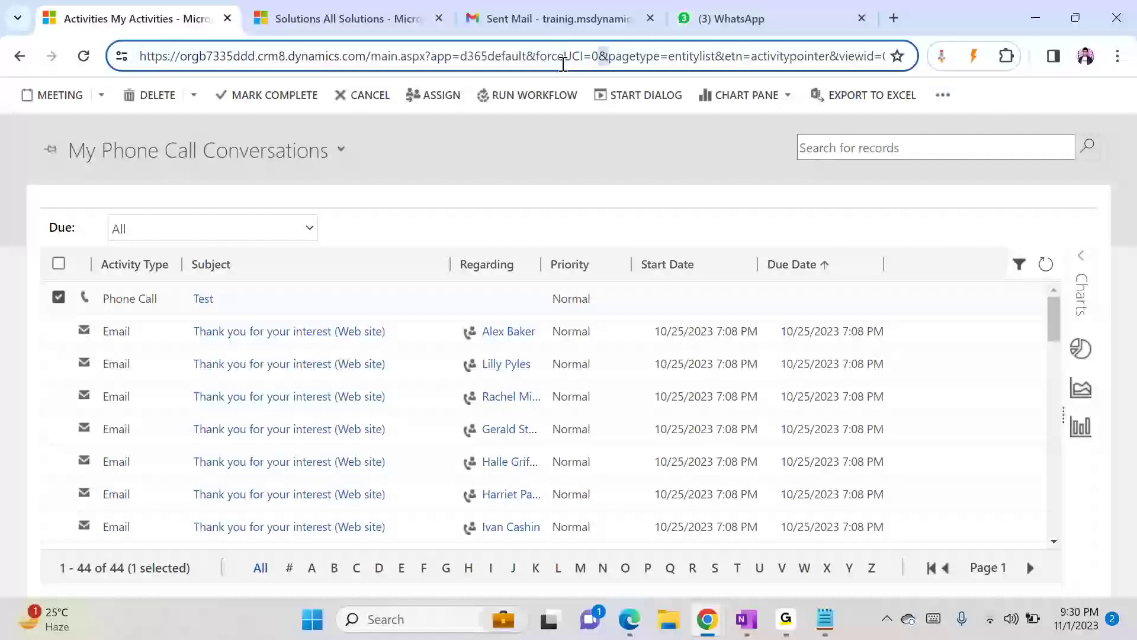
{"action": "key", "text": "BackSpace"}
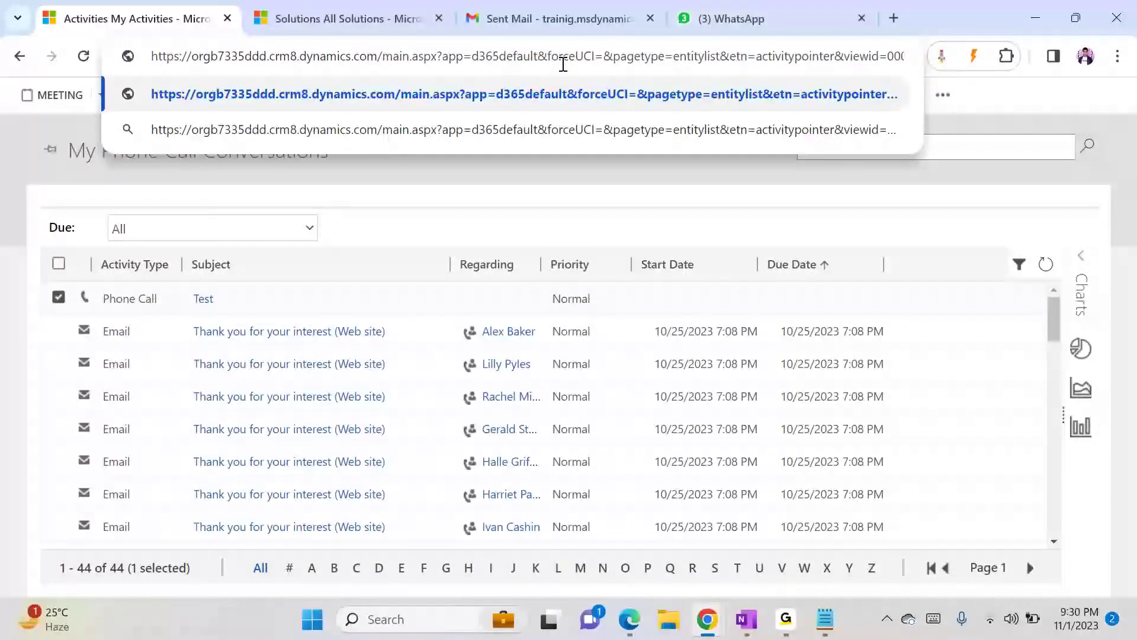
{"action": "type", "text": "1"}
{"action": "key", "text": "Return"}
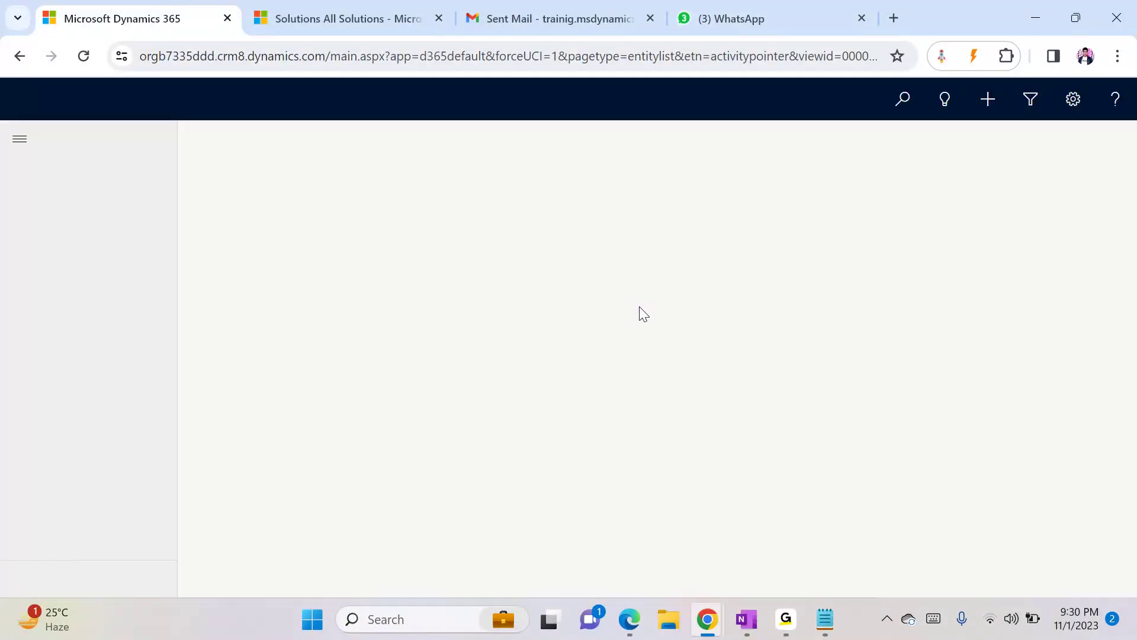
{"action": "left_click", "coordinate": [558, 55]}
{"action": "left_click", "coordinate": [558, 55]}
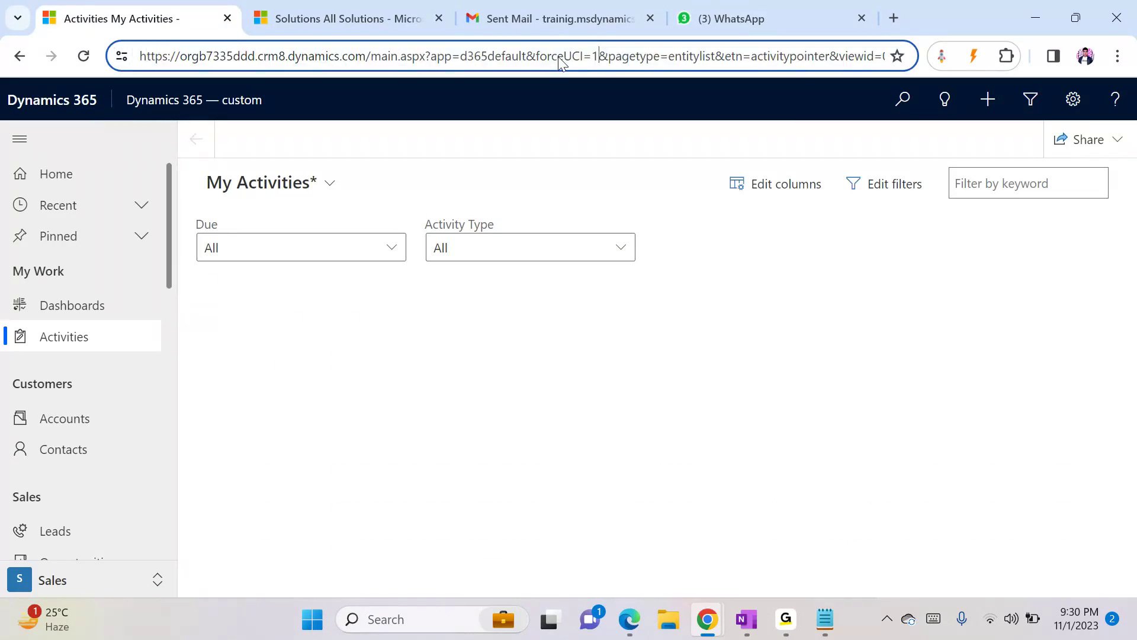
{"action": "key", "text": "BackSpace"}
{"action": "type", "text": "0"}
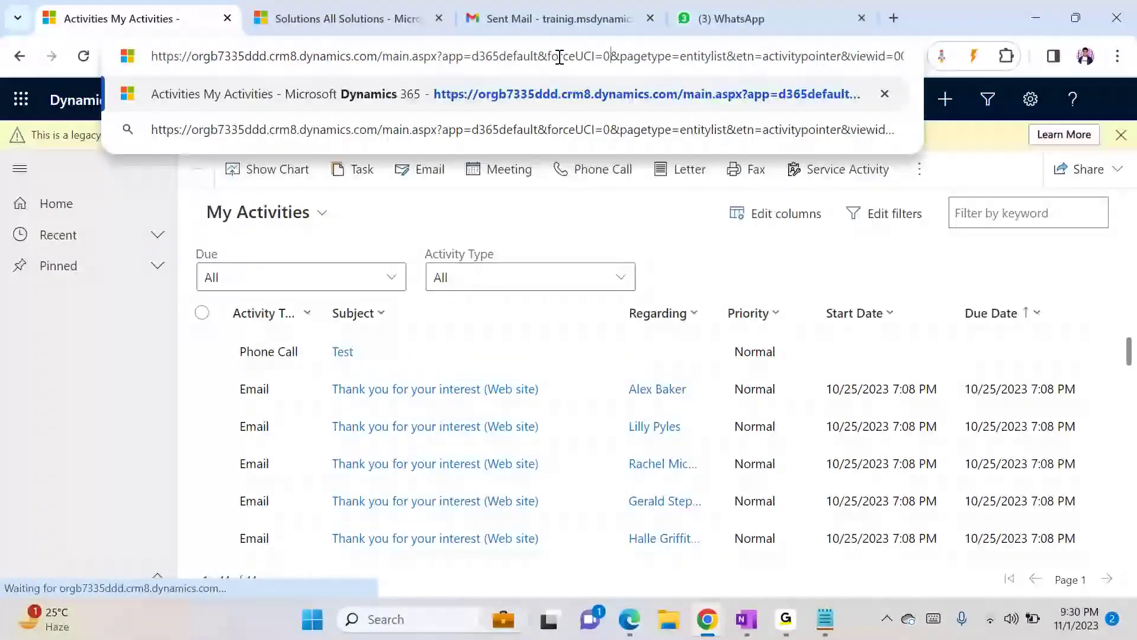
{"action": "key", "text": "Return"}
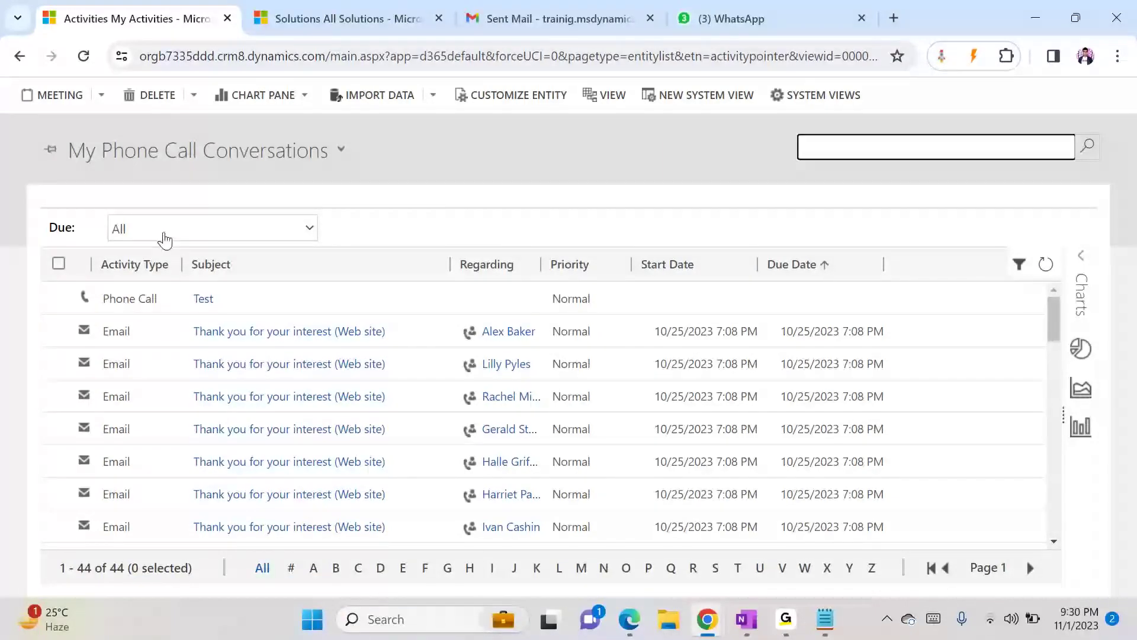
- Try to start a dialog on the Test phone call from the On Demand Dialogs lookup
{"action": "left_click", "coordinate": [59, 297]}
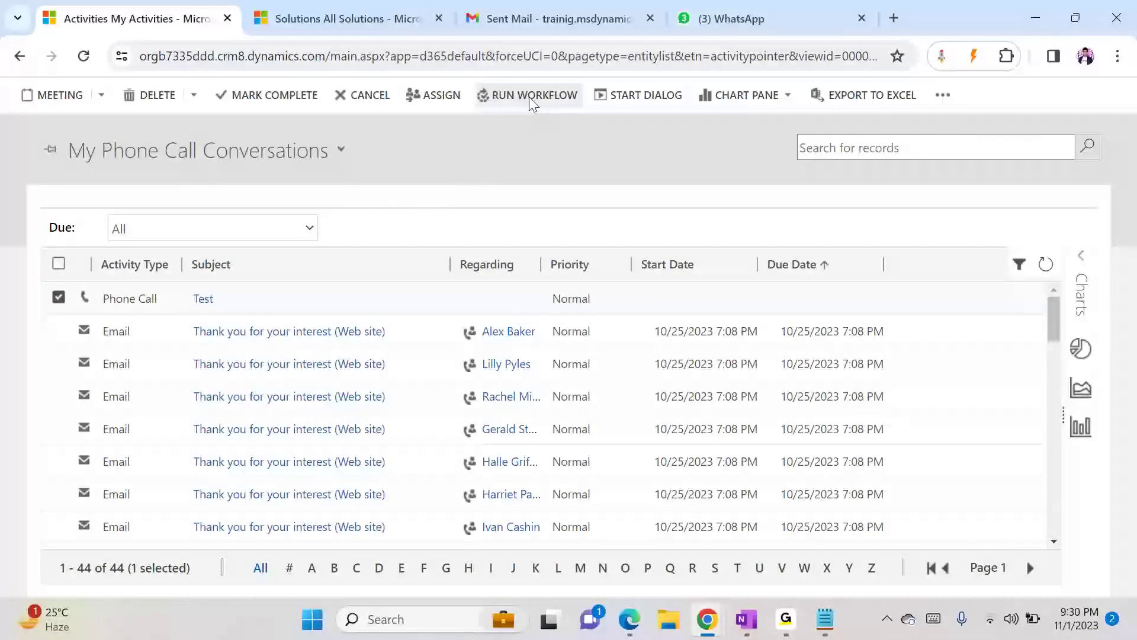
{"action": "left_click", "coordinate": [650, 95]}
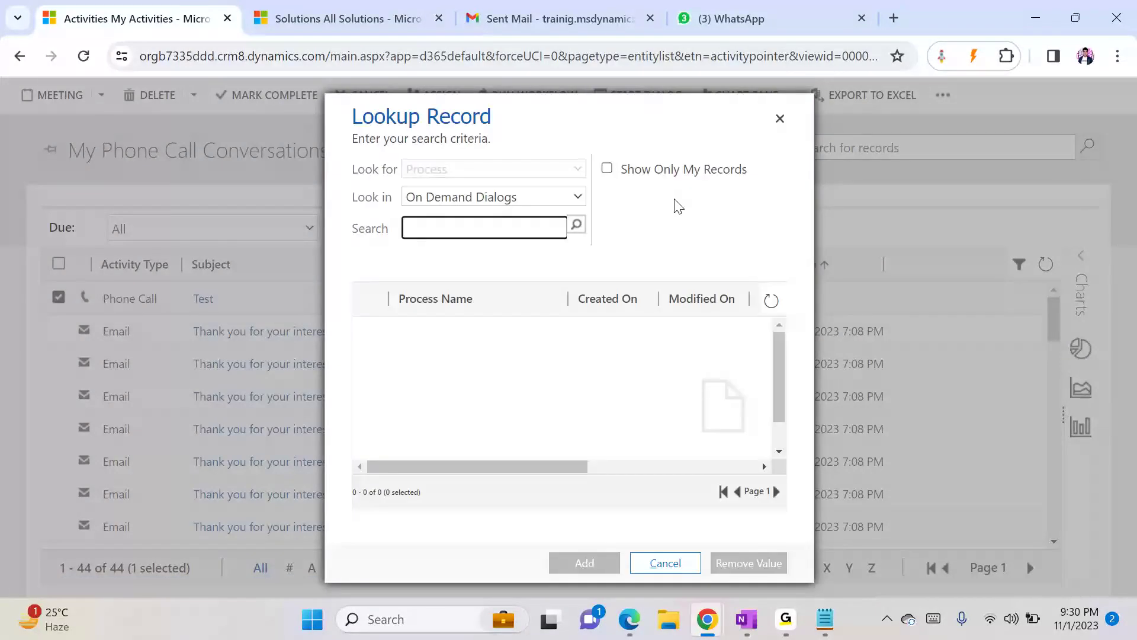
{"action": "left_click", "coordinate": [506, 203]}
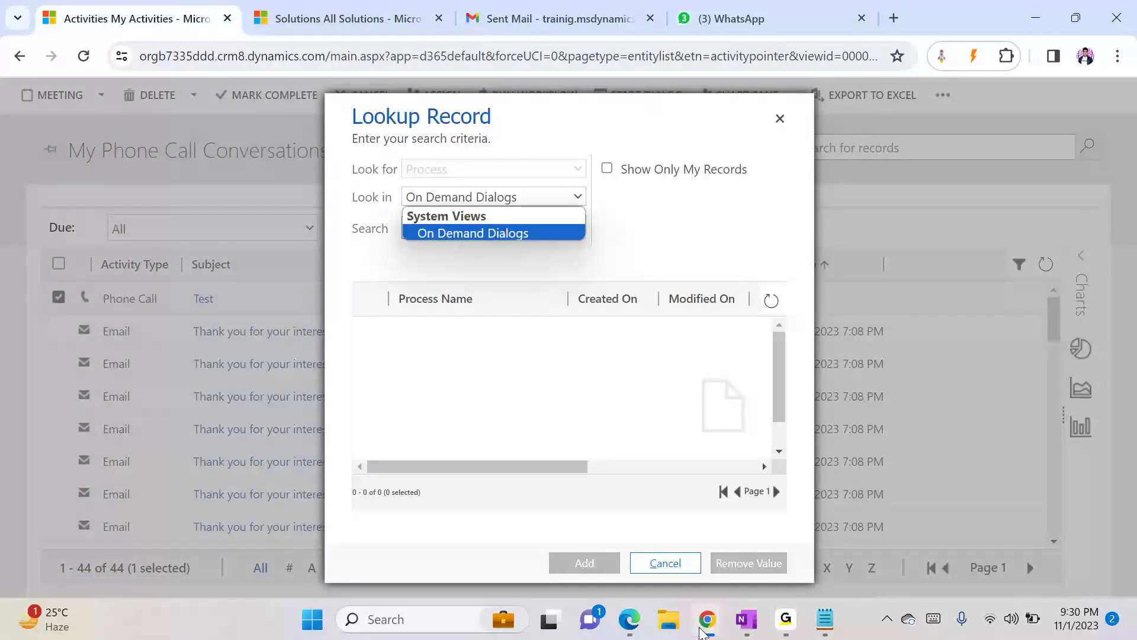
{"action": "mouse_move", "coordinate": [705, 622]}
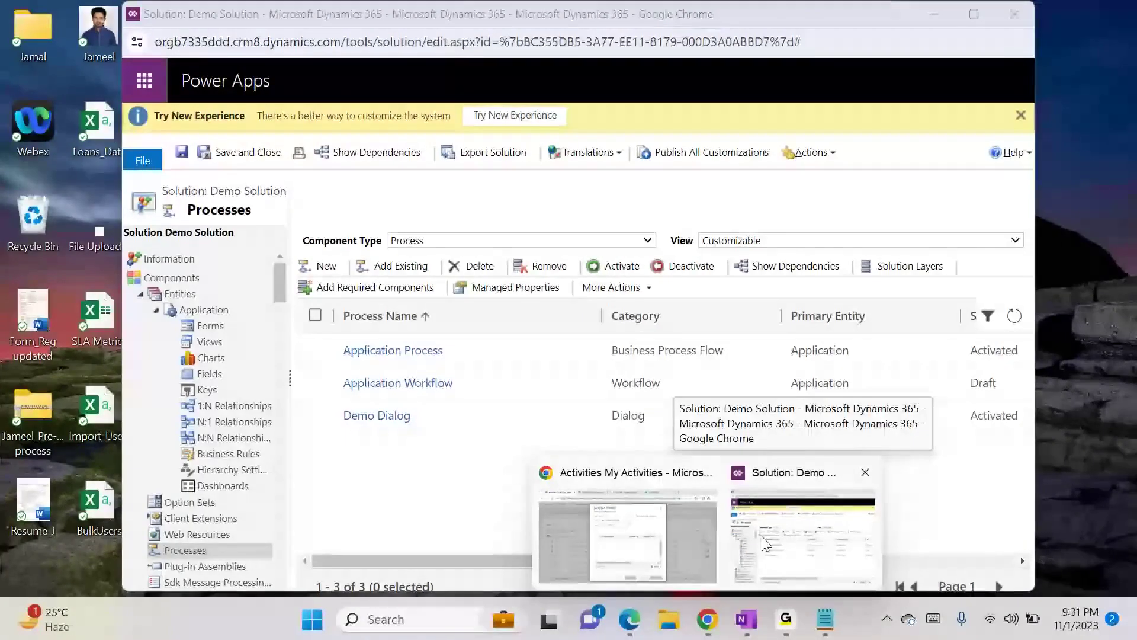
{"action": "left_click", "coordinate": [795, 544]}
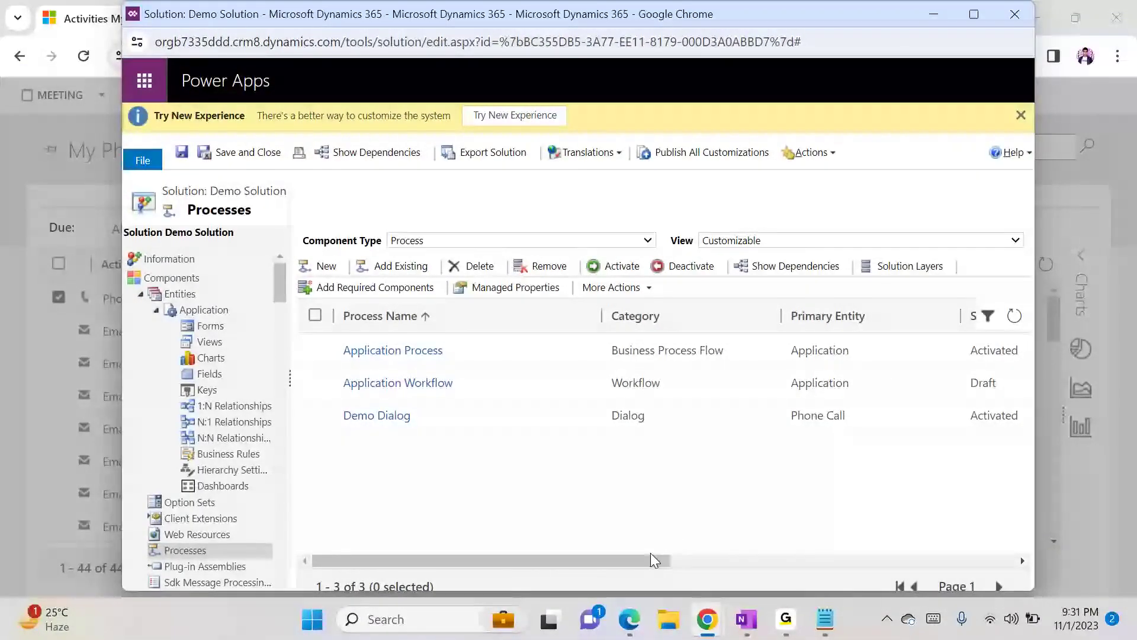
{"action": "left_click_drag", "start_coordinate": [648, 557], "coordinate": [426, 556]}
{"action": "left_click", "coordinate": [934, 14]}
{"action": "left_click", "coordinate": [502, 198]}
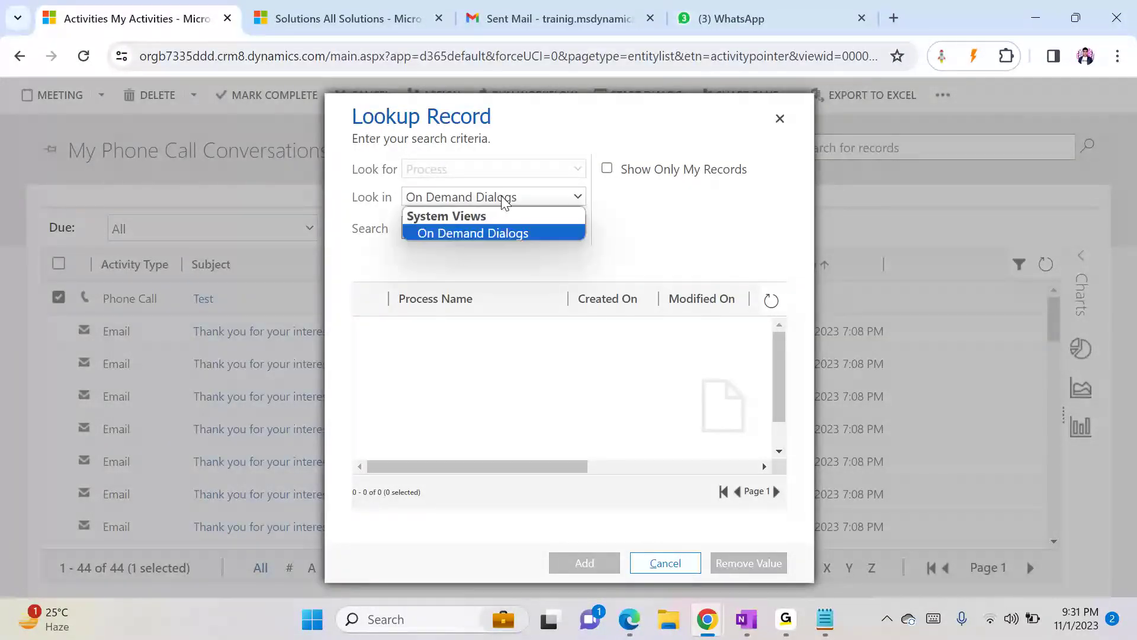
{"action": "left_click", "coordinate": [502, 202]}
{"action": "left_click", "coordinate": [680, 568]}
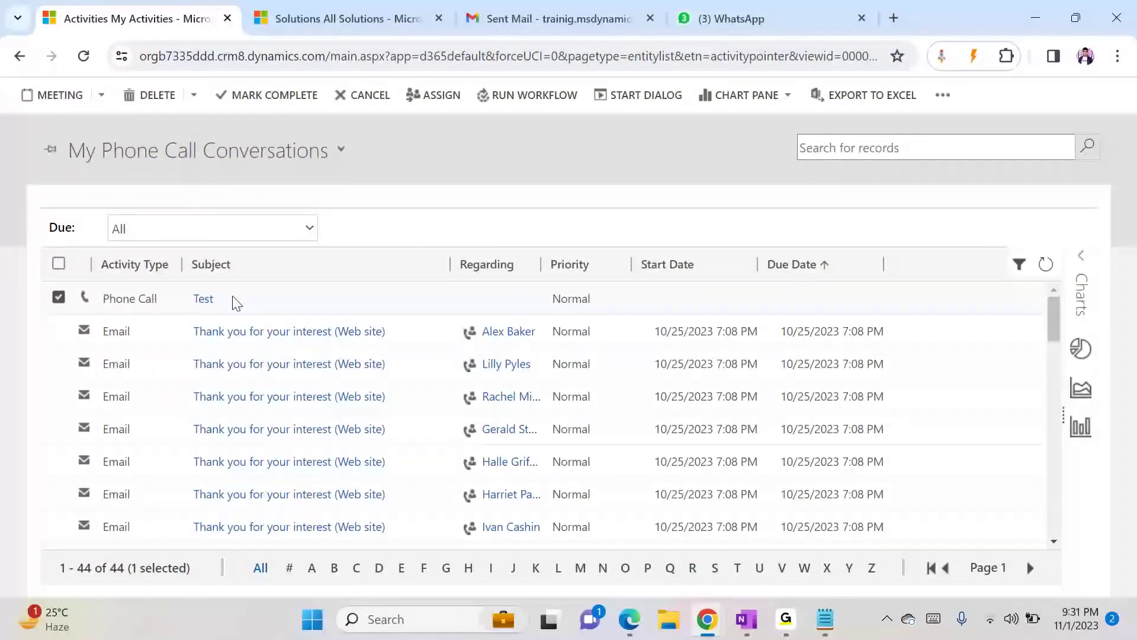
- Open the Test phone call and browse its command menu for a dialog option
{"action": "left_click", "coordinate": [203, 299]}
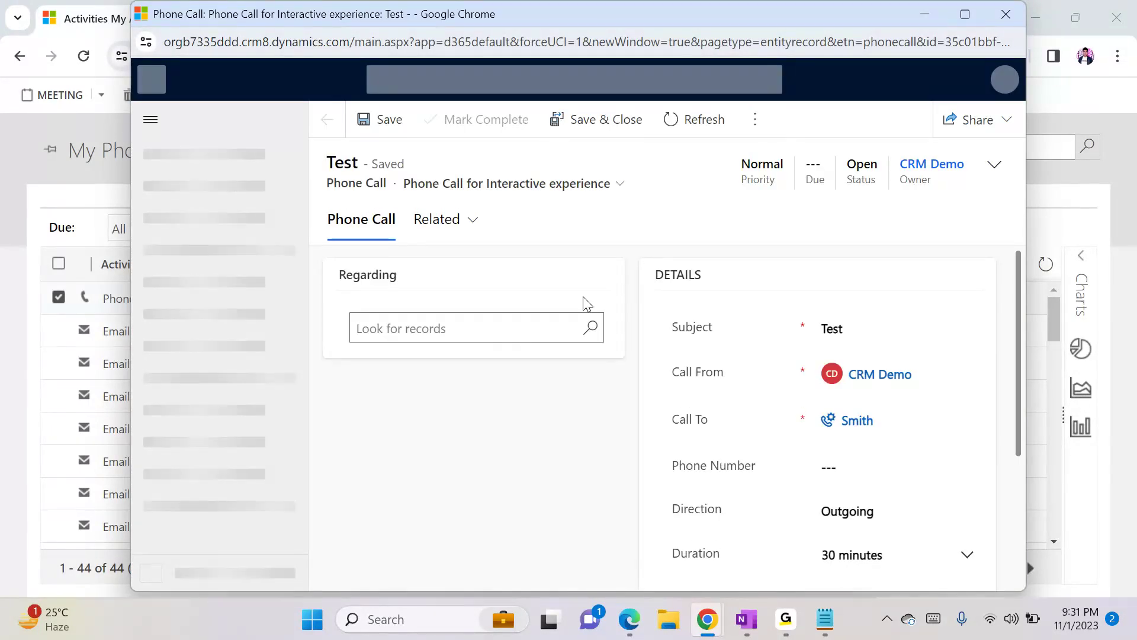
{"action": "left_click", "coordinate": [756, 123]}
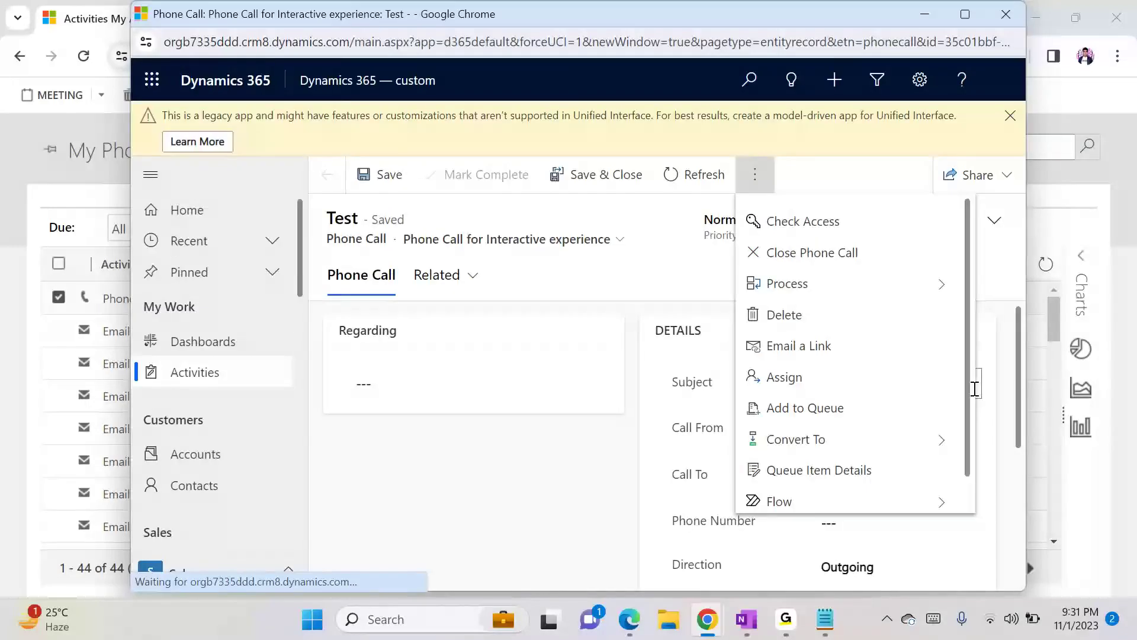
{"action": "scroll", "coordinate": [971, 440], "scroll_direction": "down", "scroll_amount": 1}
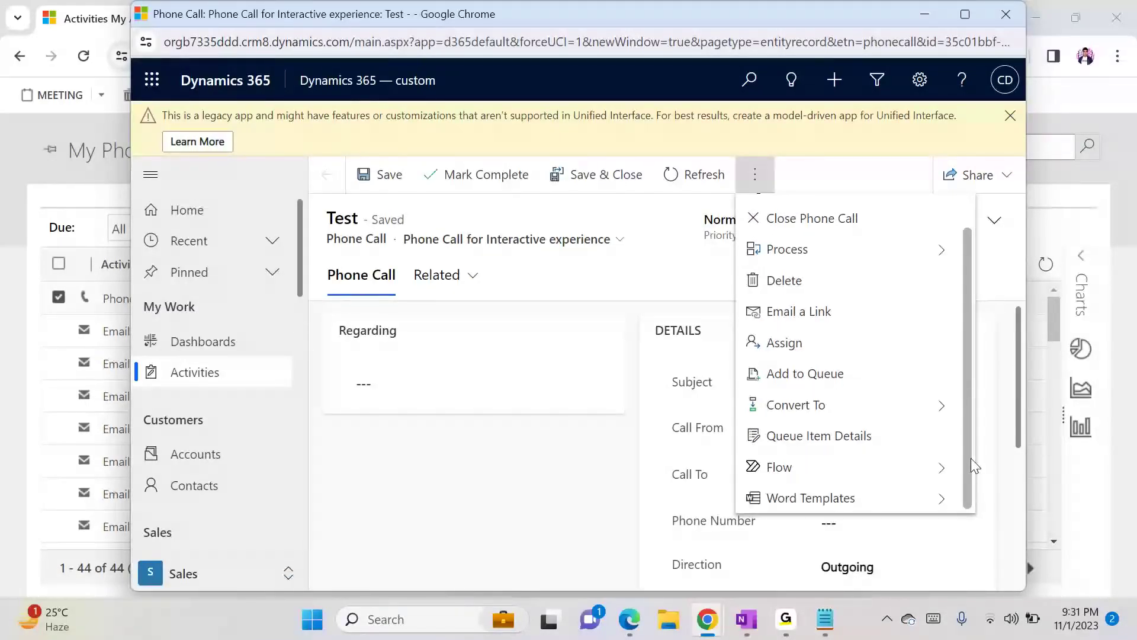
{"action": "scroll", "coordinate": [971, 457], "scroll_direction": "up", "scroll_amount": 1}
{"action": "scroll", "coordinate": [965, 414], "scroll_direction": "down", "scroll_amount": 1}
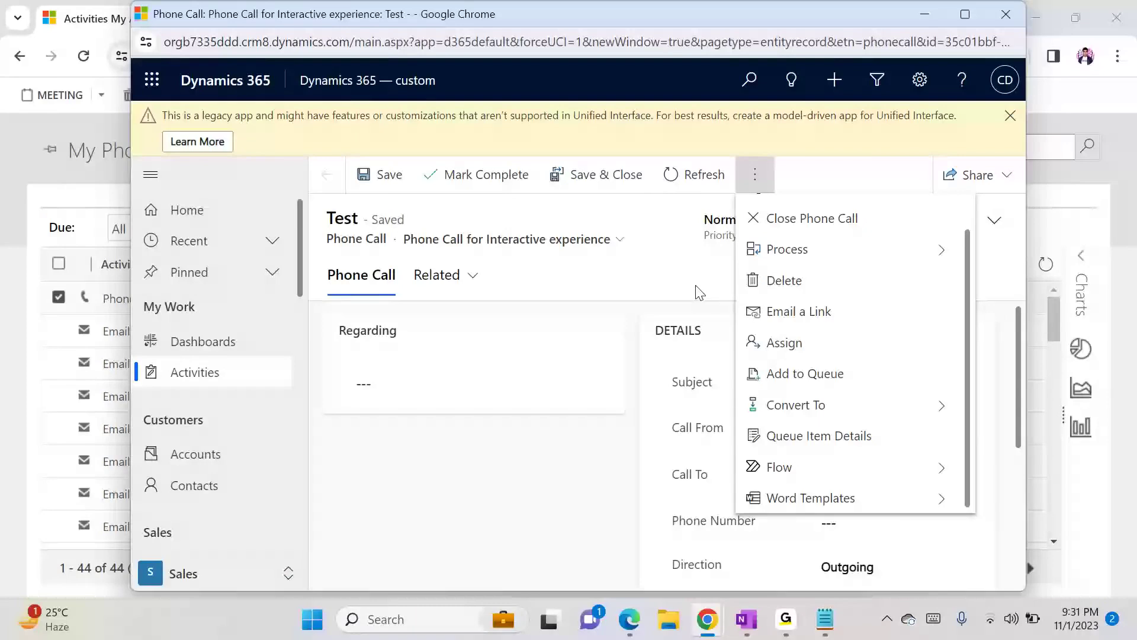
{"action": "left_click", "coordinate": [636, 252]}
{"action": "left_click", "coordinate": [771, 185]}
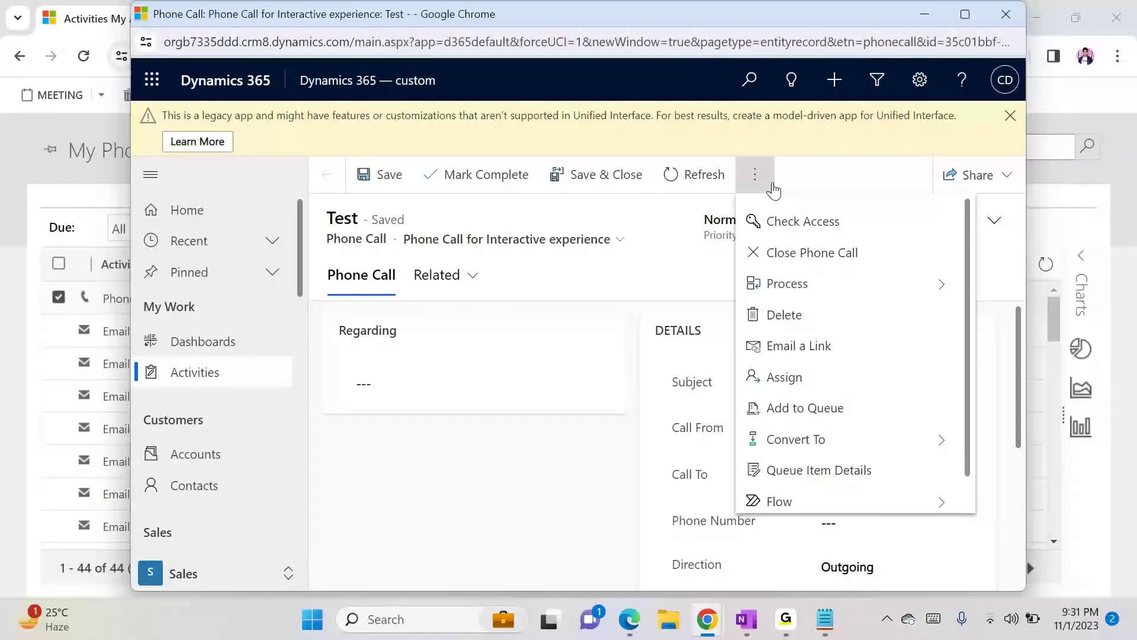
{"action": "scroll", "coordinate": [968, 414], "scroll_direction": "down", "scroll_amount": 1}
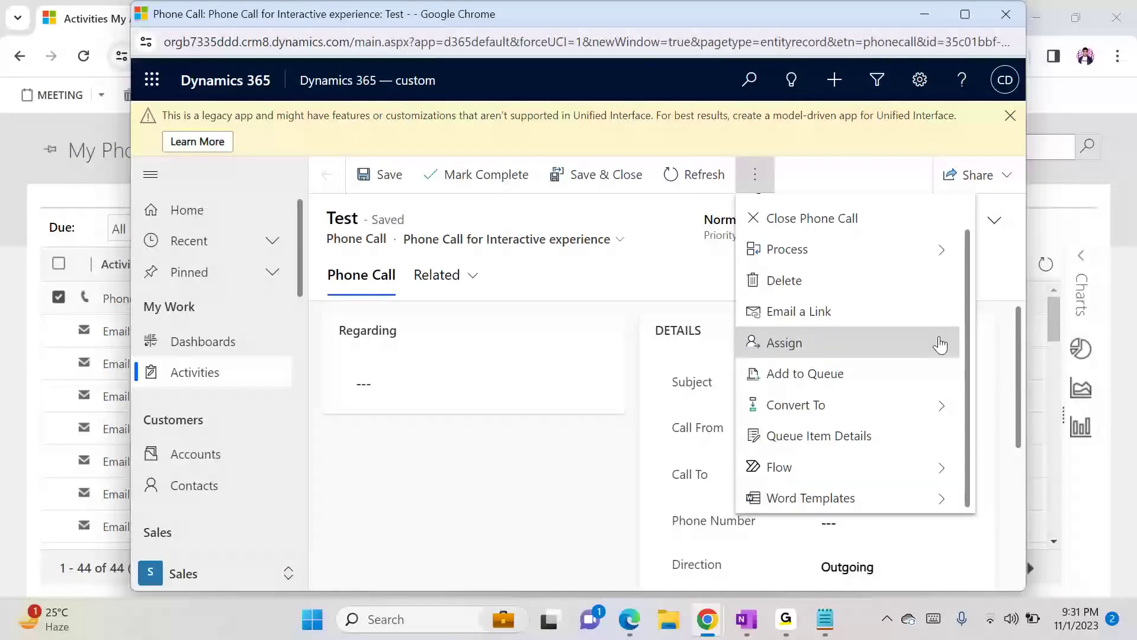
- Close the Test phone call form window without making changes
{"action": "left_click", "coordinate": [521, 377]}
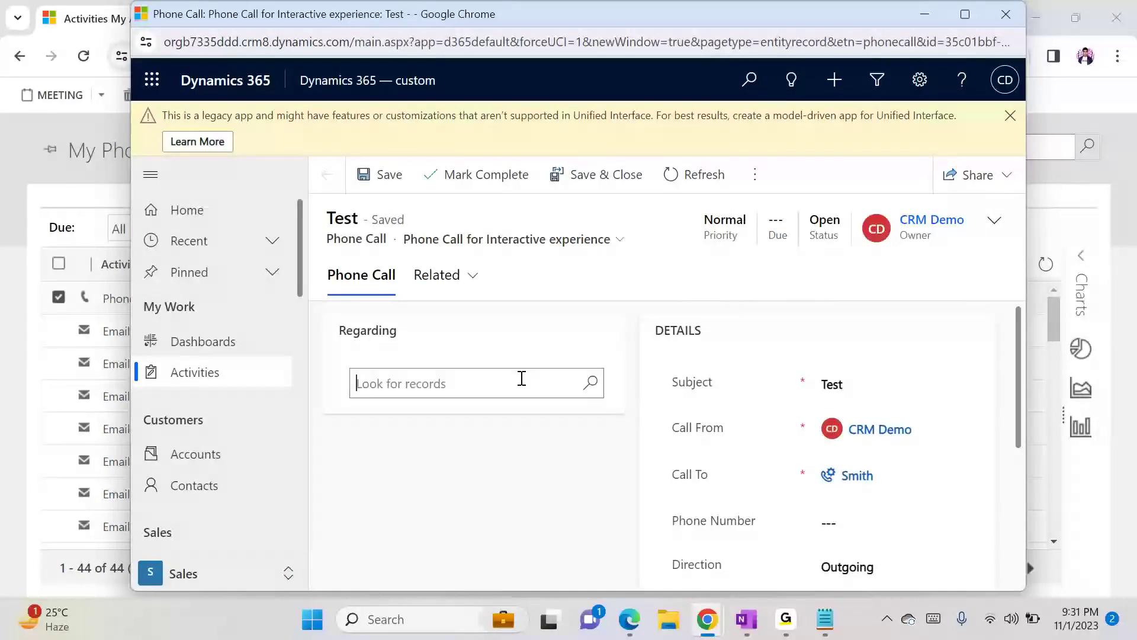
{"action": "left_click", "coordinate": [540, 469]}
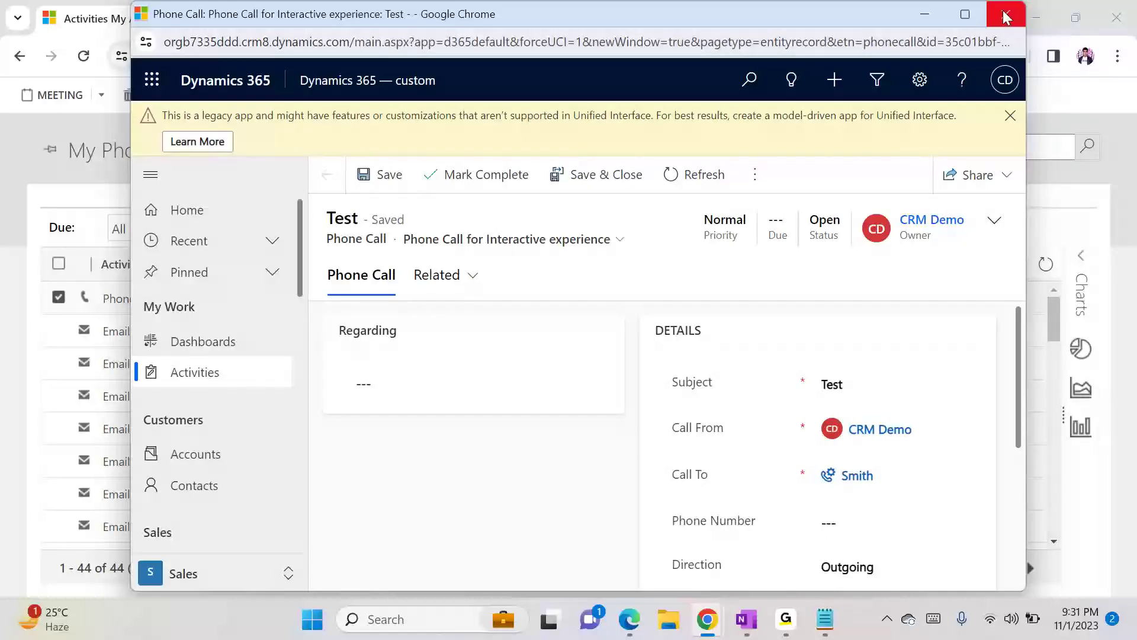
{"action": "left_click", "coordinate": [591, 42]}
{"action": "left_click", "coordinate": [584, 38]}
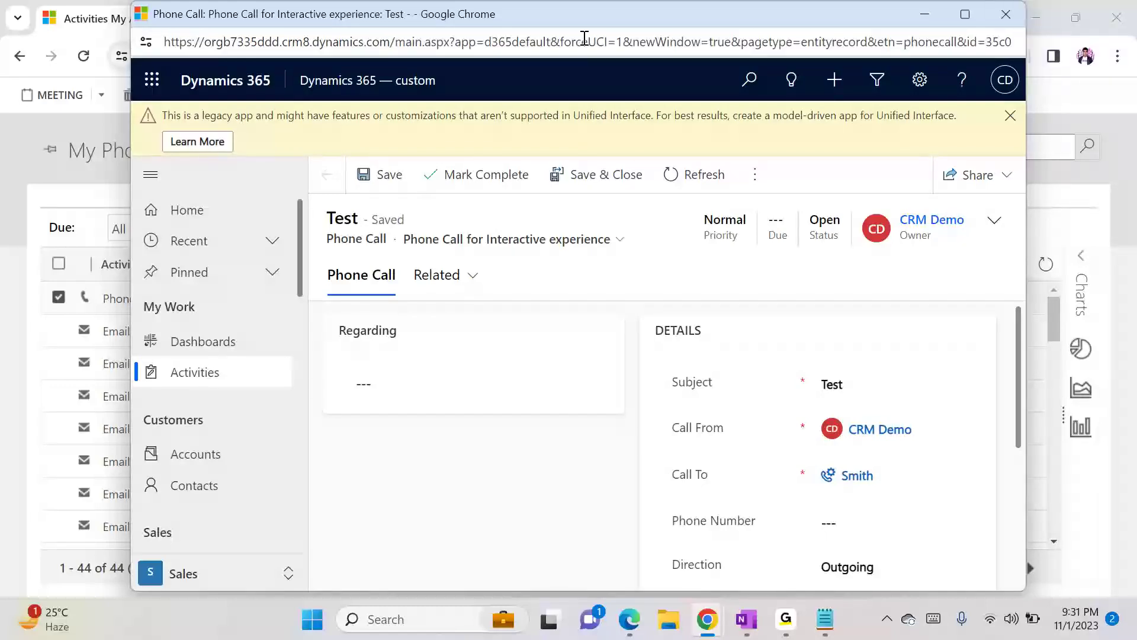
{"action": "triple_click", "coordinate": [620, 39]}
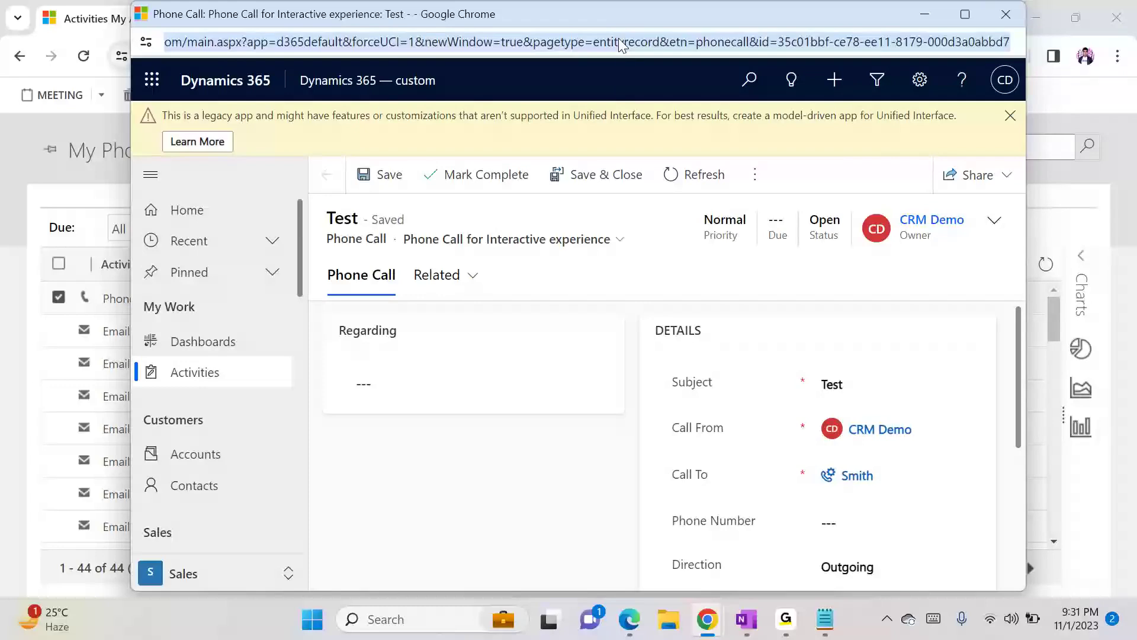
{"action": "left_click", "coordinate": [620, 39]}
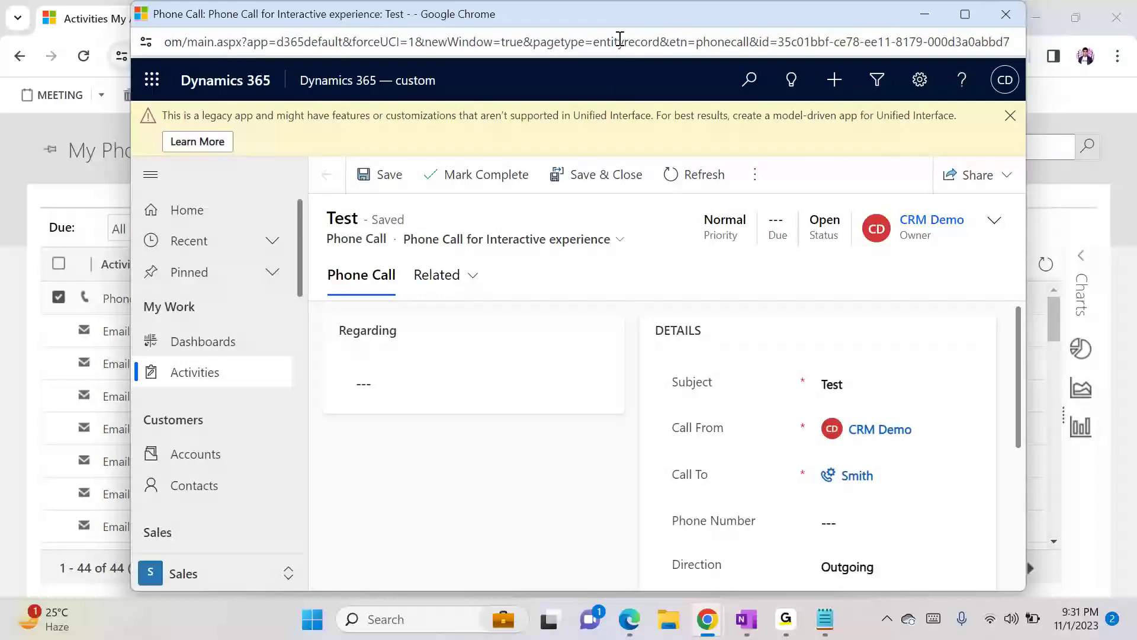
{"action": "left_click", "coordinate": [1005, 13]}
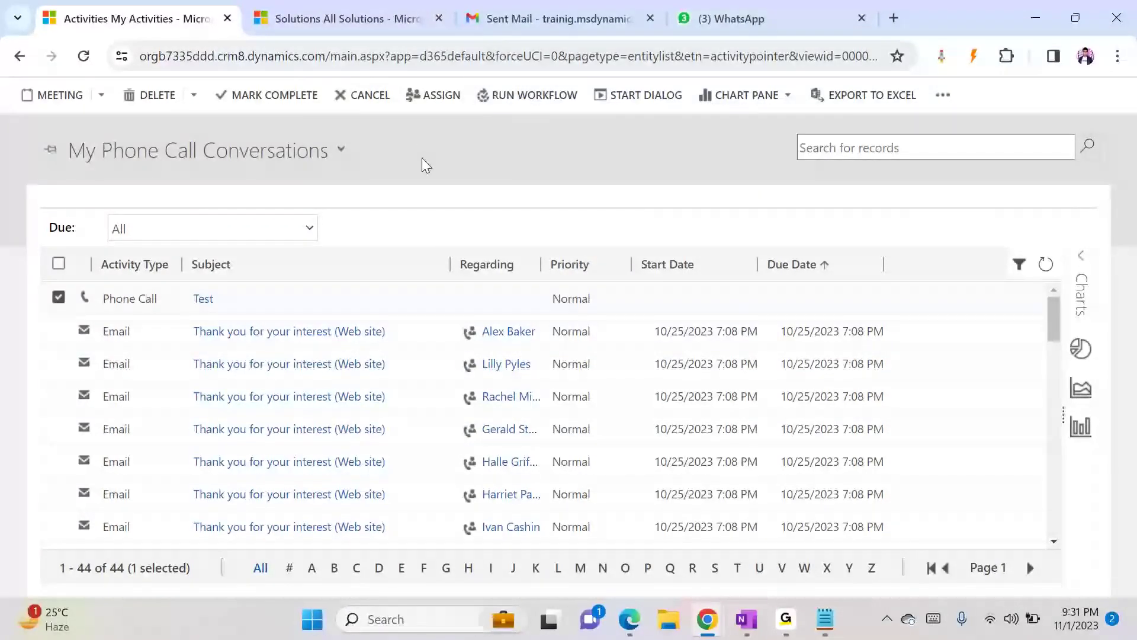
- Try to find an on-demand dialog for the selected phone call in the Start Dialog lookup, then cancel it
{"action": "left_click", "coordinate": [648, 98]}
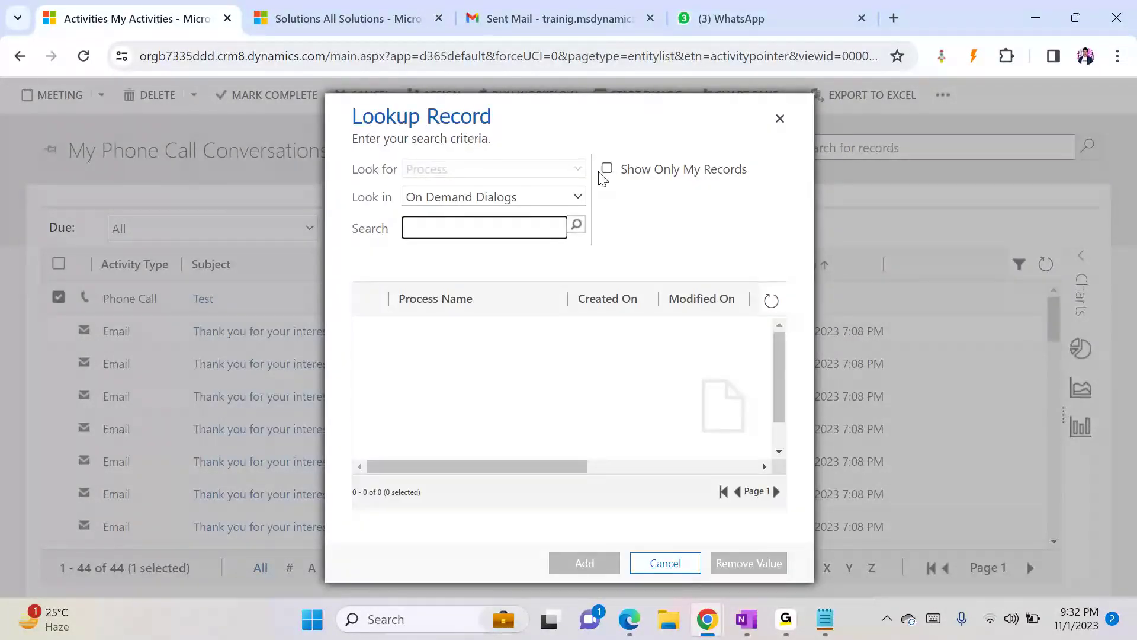
{"action": "left_click", "coordinate": [561, 198]}
{"action": "left_click", "coordinate": [562, 200]}
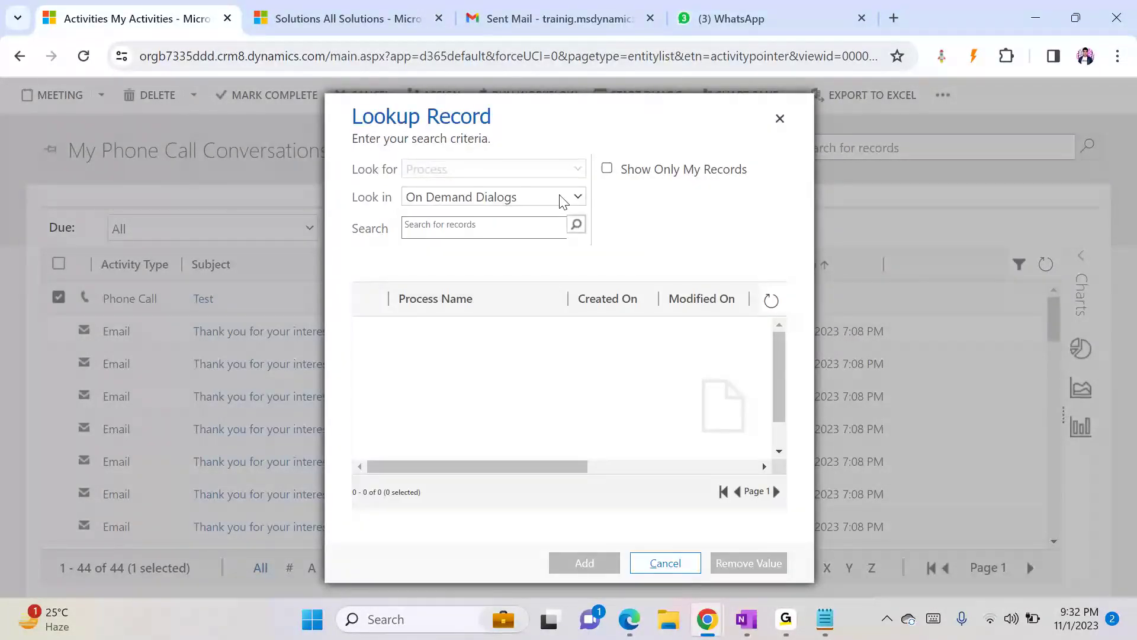
{"action": "left_click", "coordinate": [607, 169]}
{"action": "left_click", "coordinate": [513, 228]}
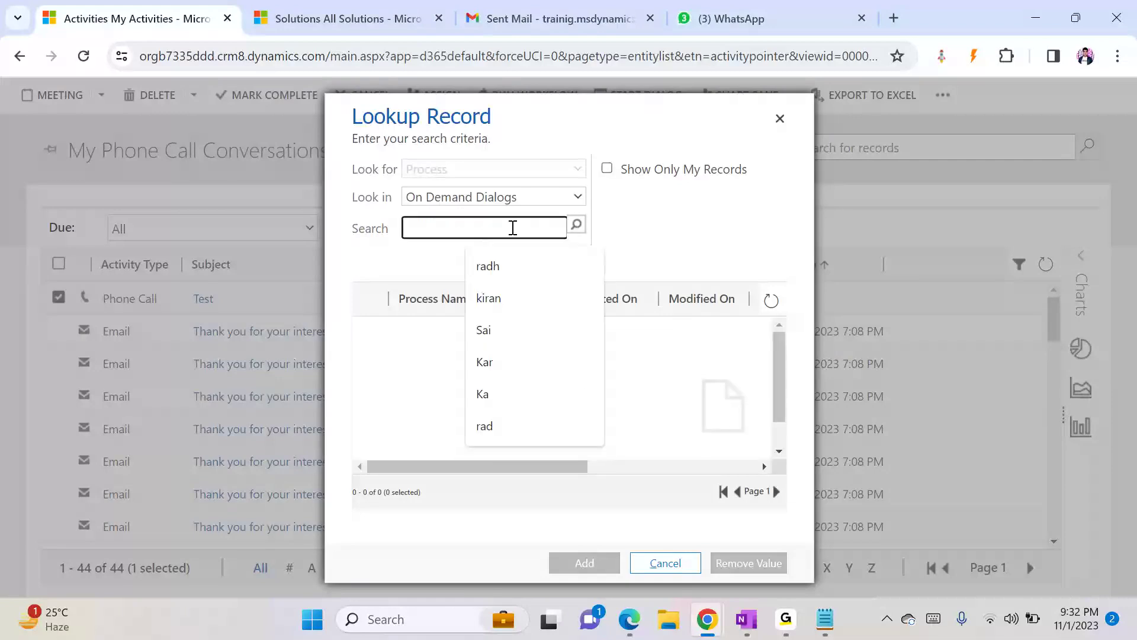
{"action": "key", "text": "Return"}
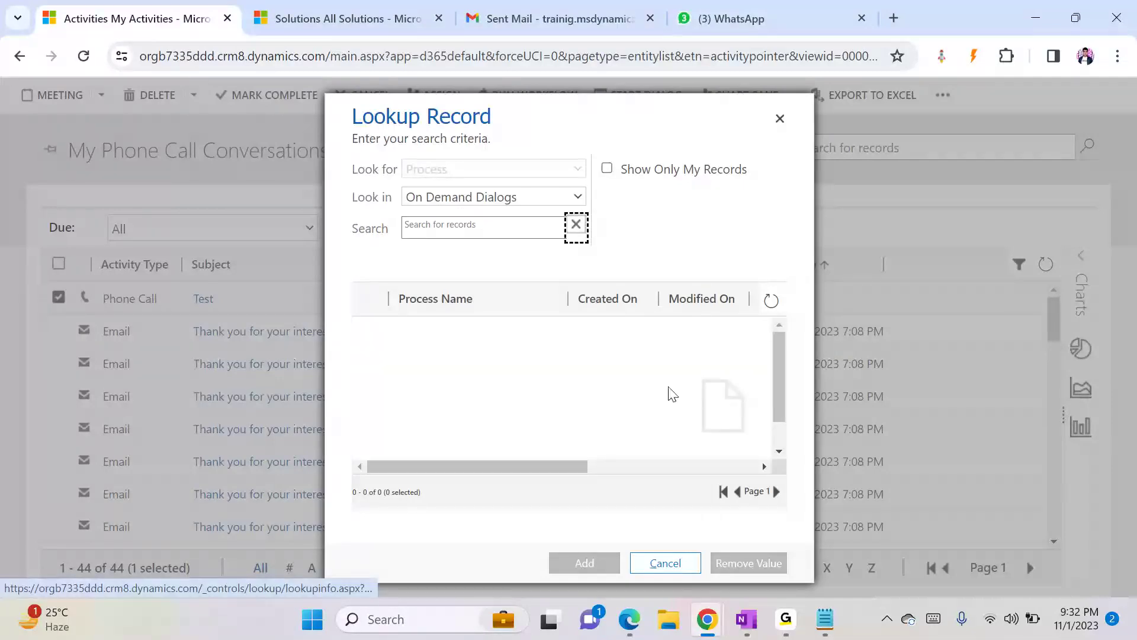
{"action": "left_click", "coordinate": [679, 567]}
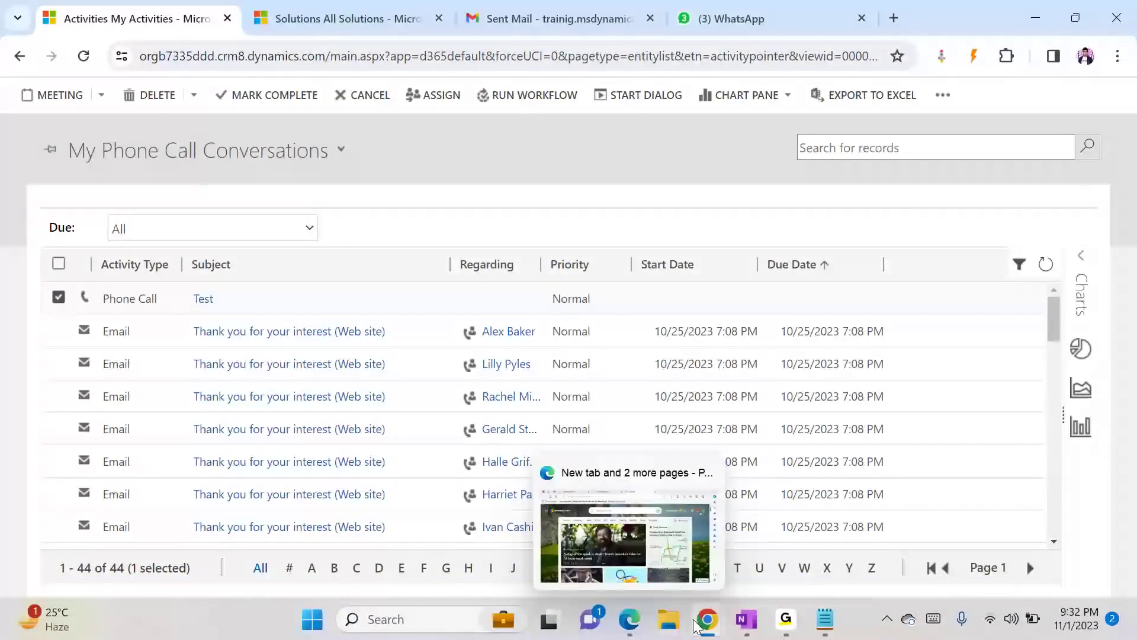
- Open the Demo Dialog process in the Demo Solution and deactivate it
{"action": "mouse_move", "coordinate": [709, 628]}
{"action": "left_click", "coordinate": [803, 533]}
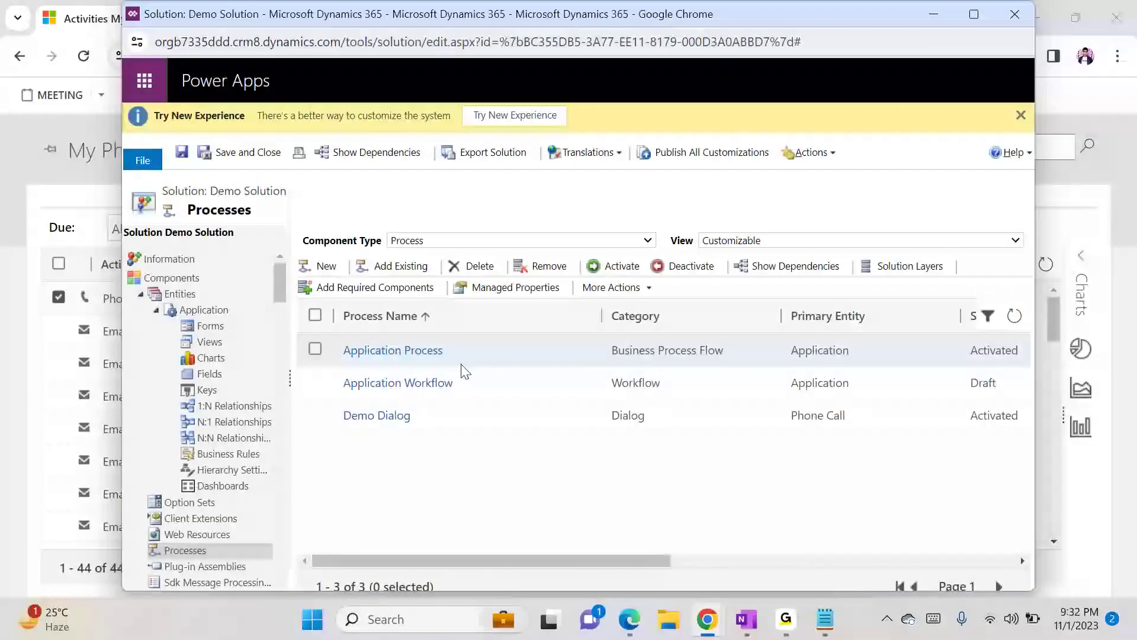
{"action": "left_click", "coordinate": [377, 415]}
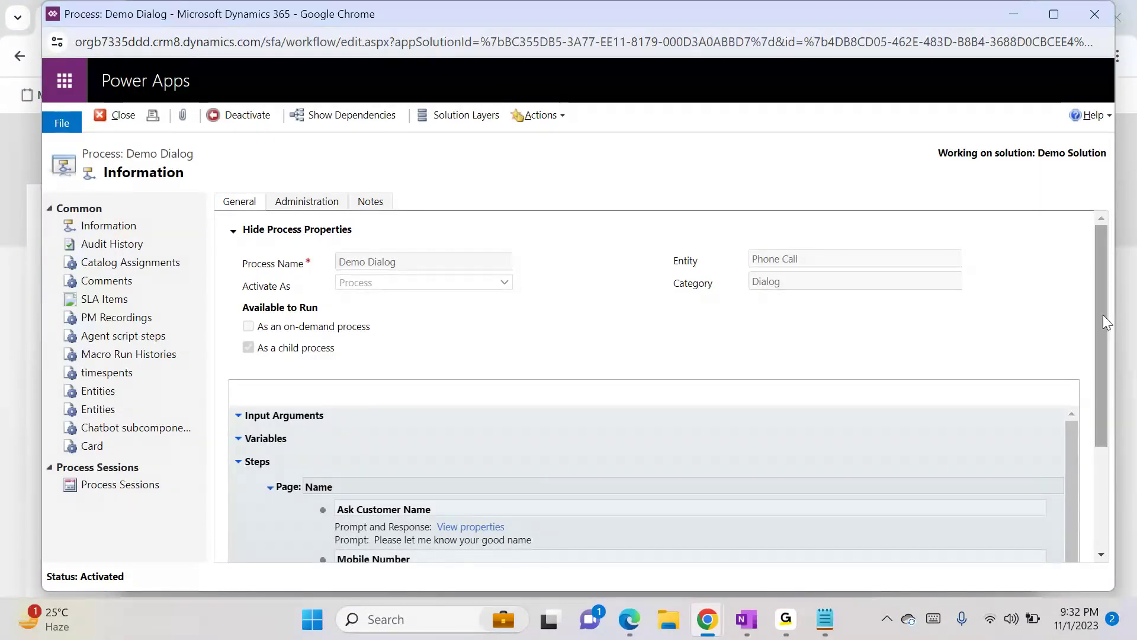
{"action": "left_click_drag", "start_coordinate": [1103, 272], "coordinate": [1101, 204]}
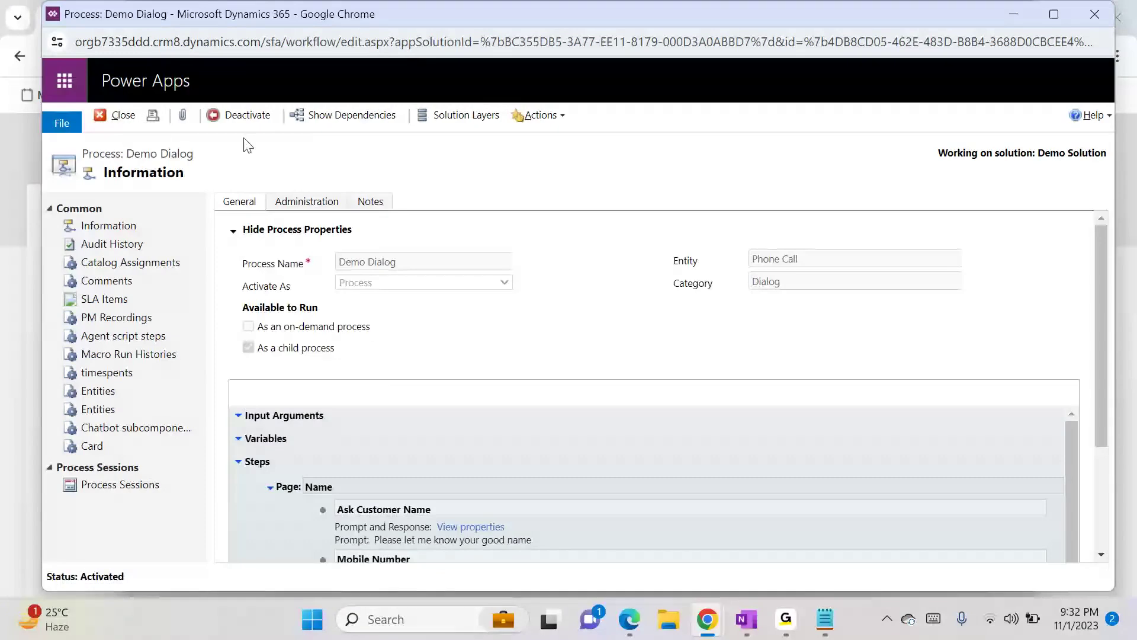
{"action": "left_click", "coordinate": [236, 115]}
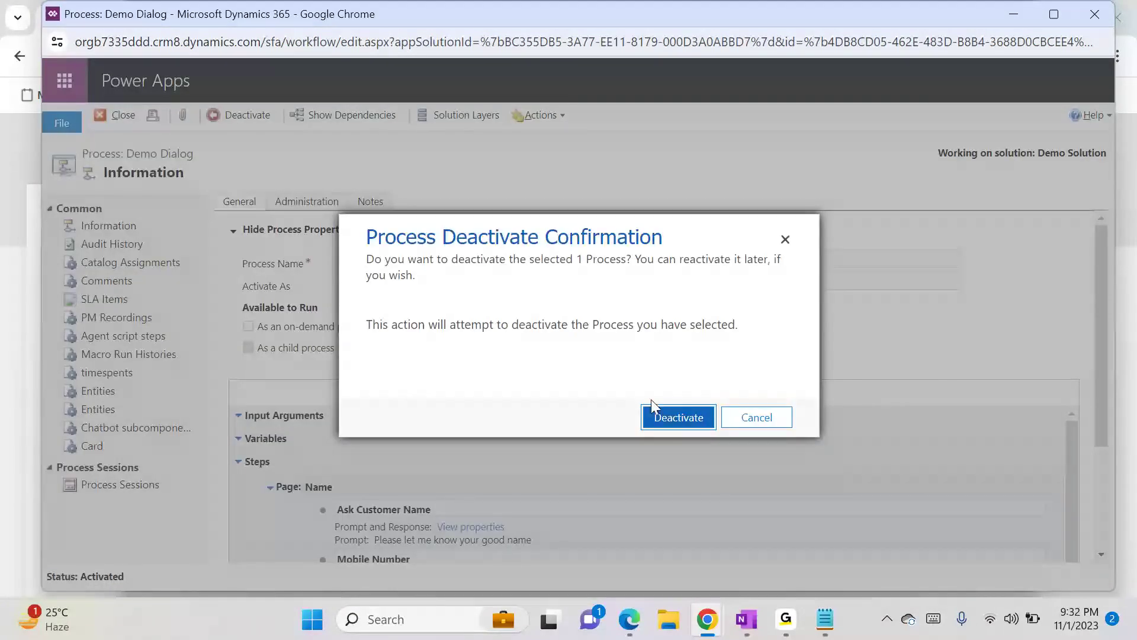
{"action": "left_click", "coordinate": [658, 417]}
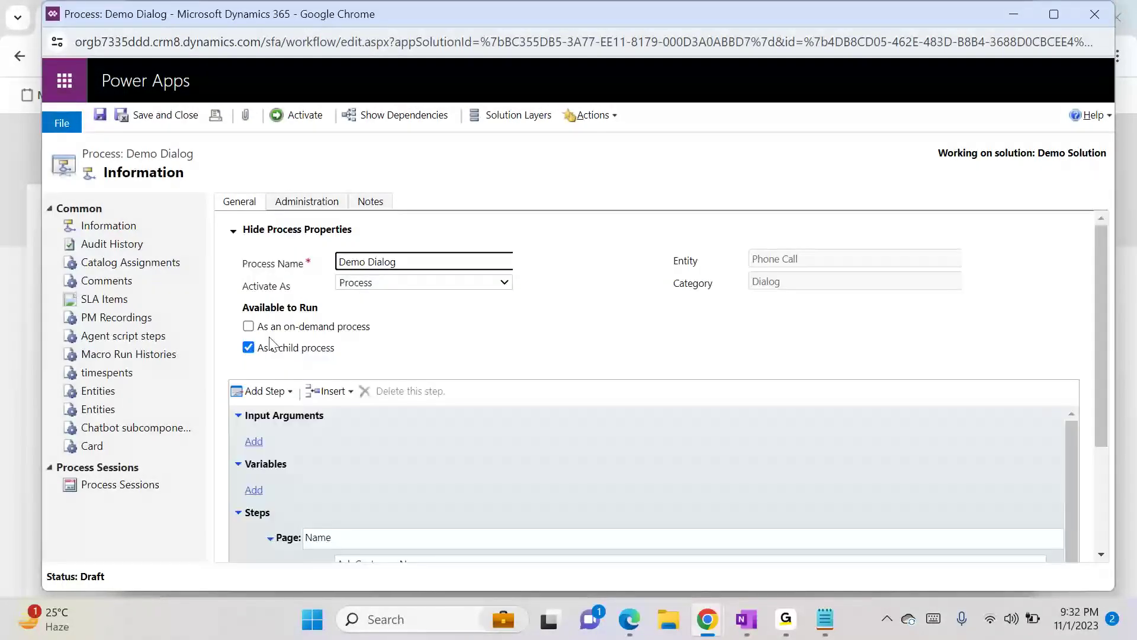
- Make Demo Dialog available as an on-demand process and activate it again
{"action": "left_click", "coordinate": [249, 326]}
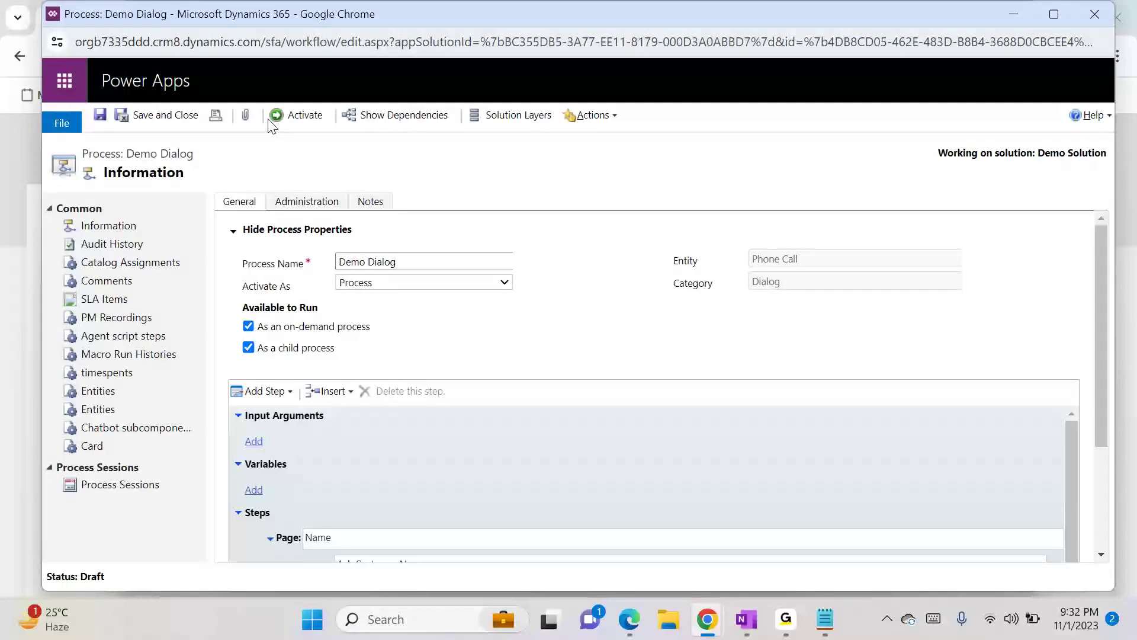
{"action": "left_click", "coordinate": [291, 123]}
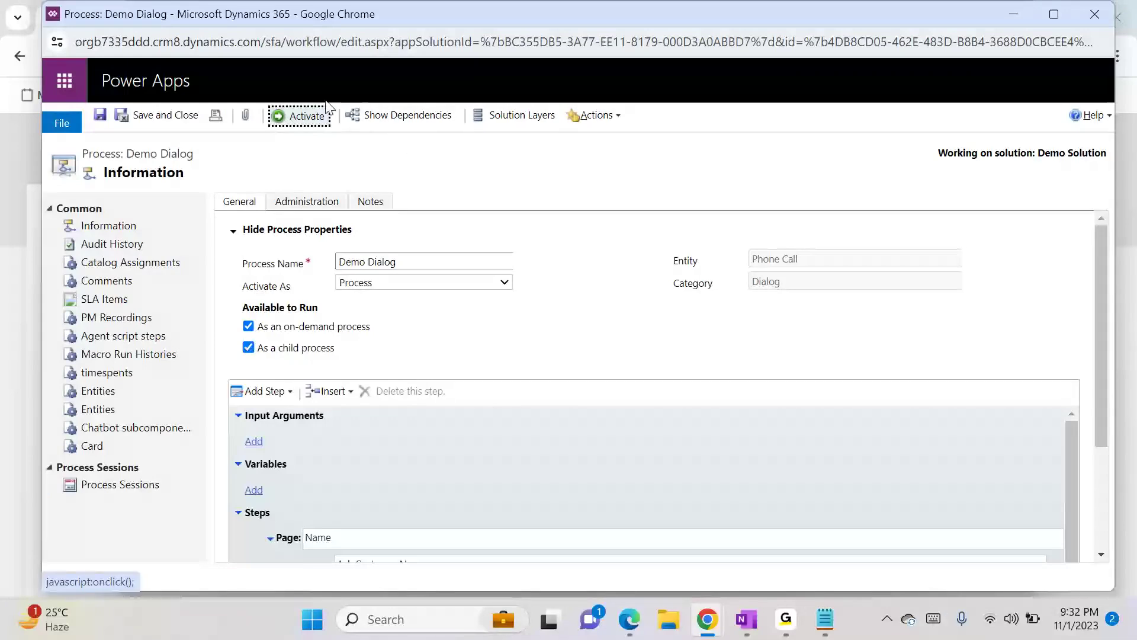
{"action": "left_click", "coordinate": [297, 115]}
{"action": "left_click", "coordinate": [679, 418]}
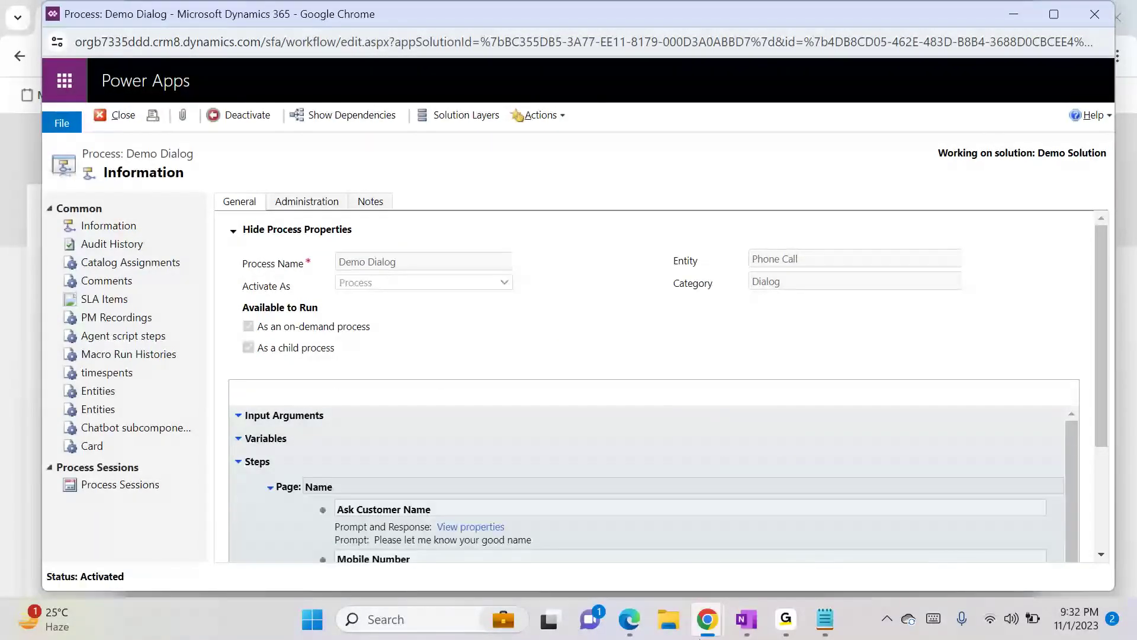
- Start Demo Dialog on the selected Test phone call from the On Demand Dialogs lookup
{"action": "mouse_move", "coordinate": [707, 619]}
{"action": "left_click", "coordinate": [527, 545]}
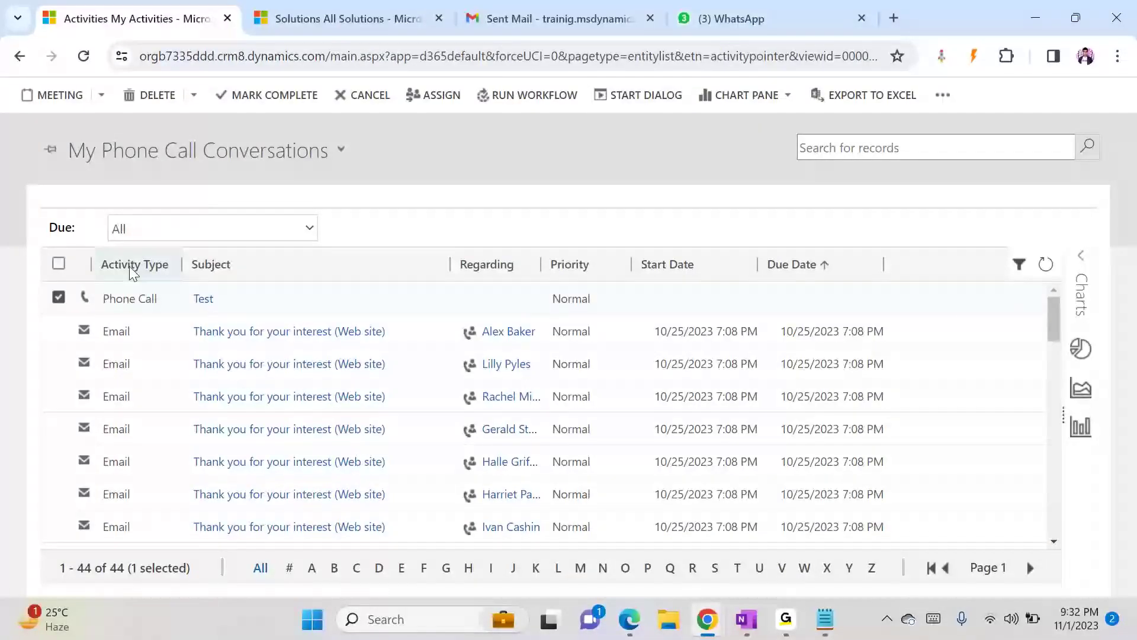
{"action": "left_click", "coordinate": [624, 98]}
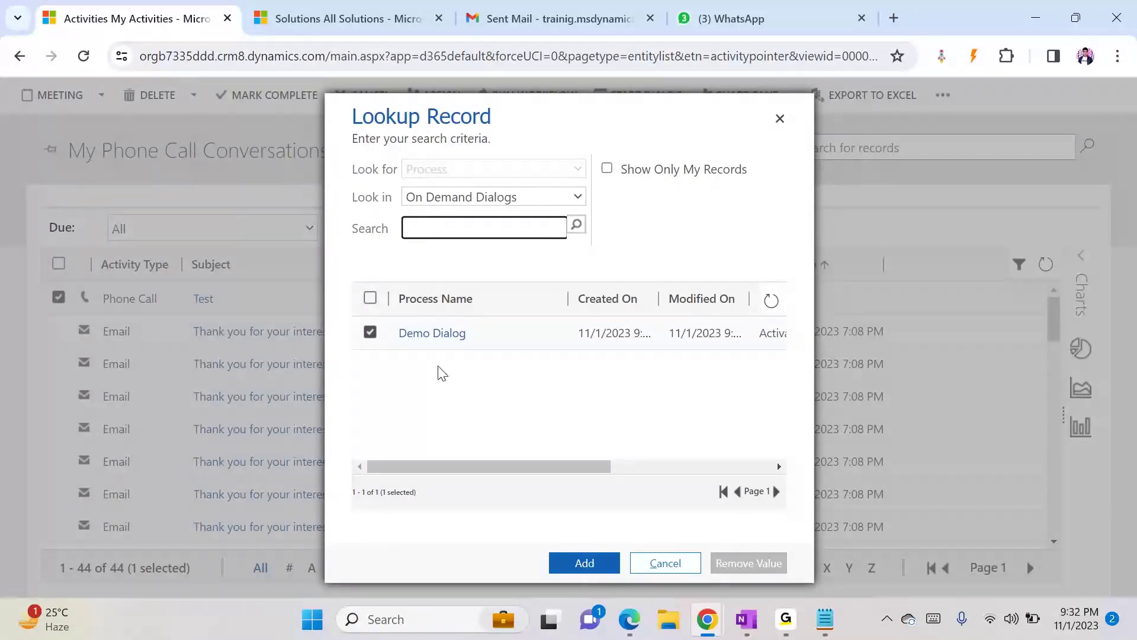
{"action": "left_click", "coordinate": [602, 567]}
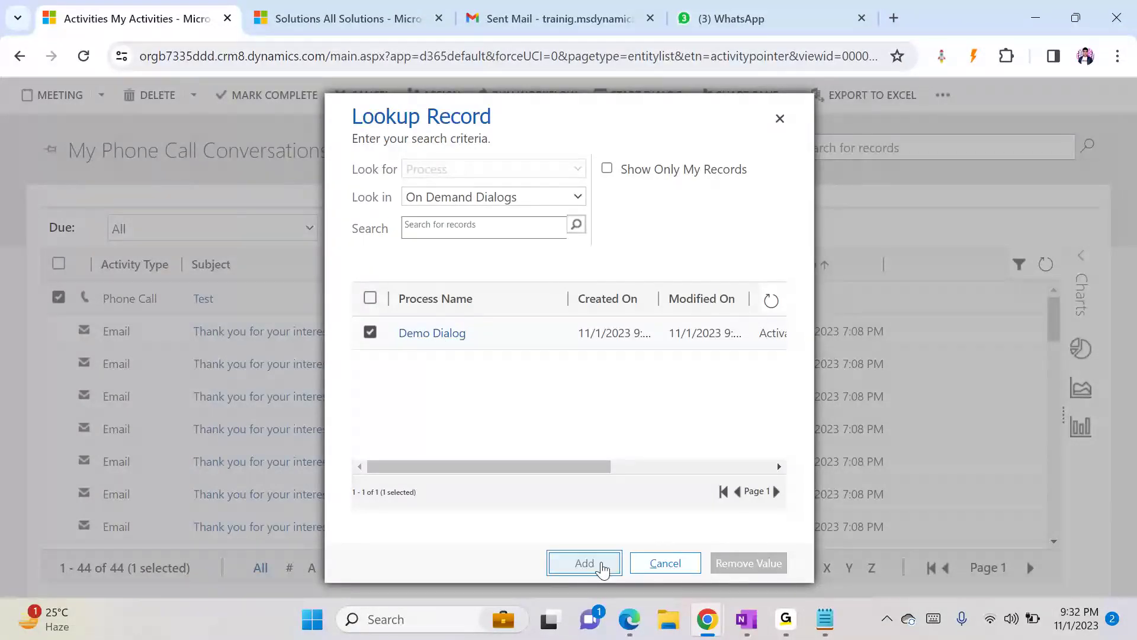
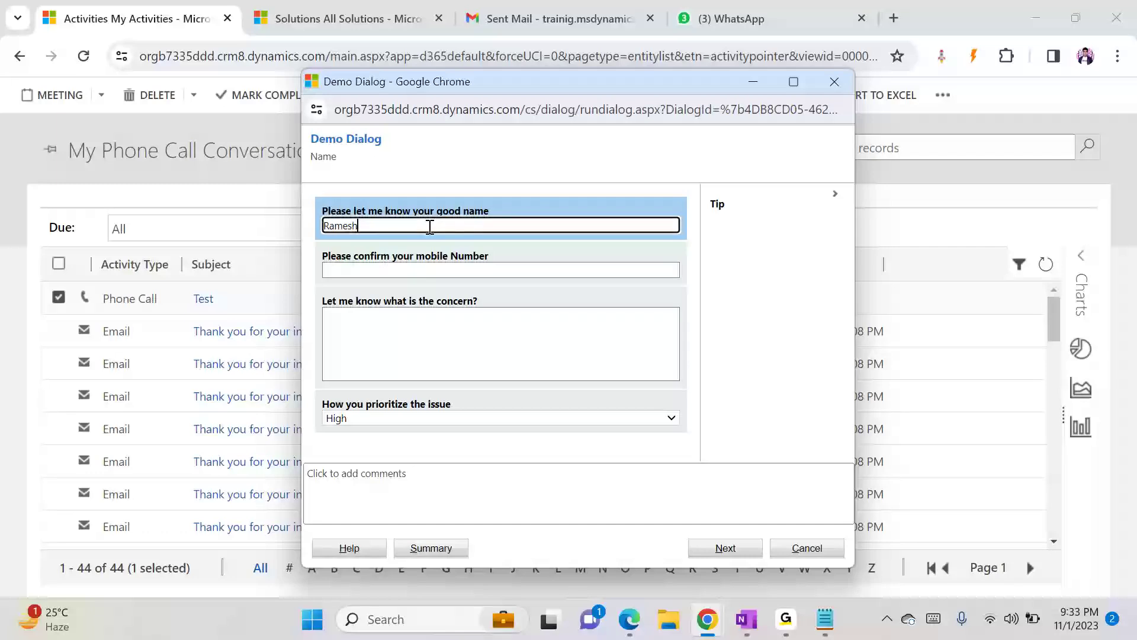
- Enter the customer's mobile number and the concern 'Some fraud transaction occured' in the running dialog, then finish it
{"action": "left_click", "coordinate": [426, 266]}
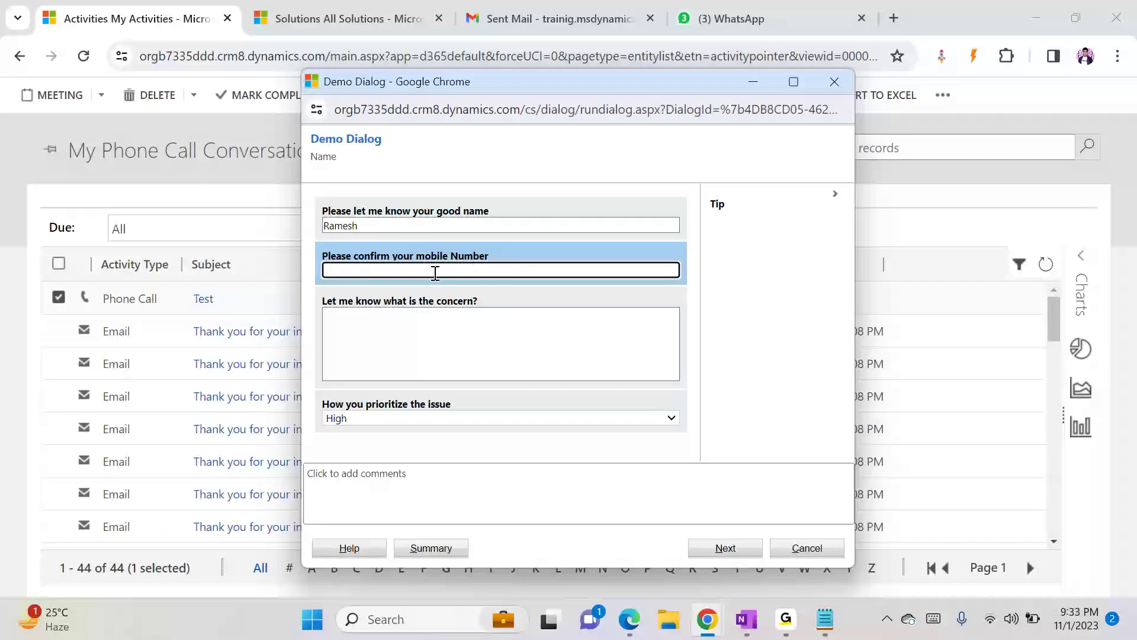
{"action": "type", "text": "9876543210"}
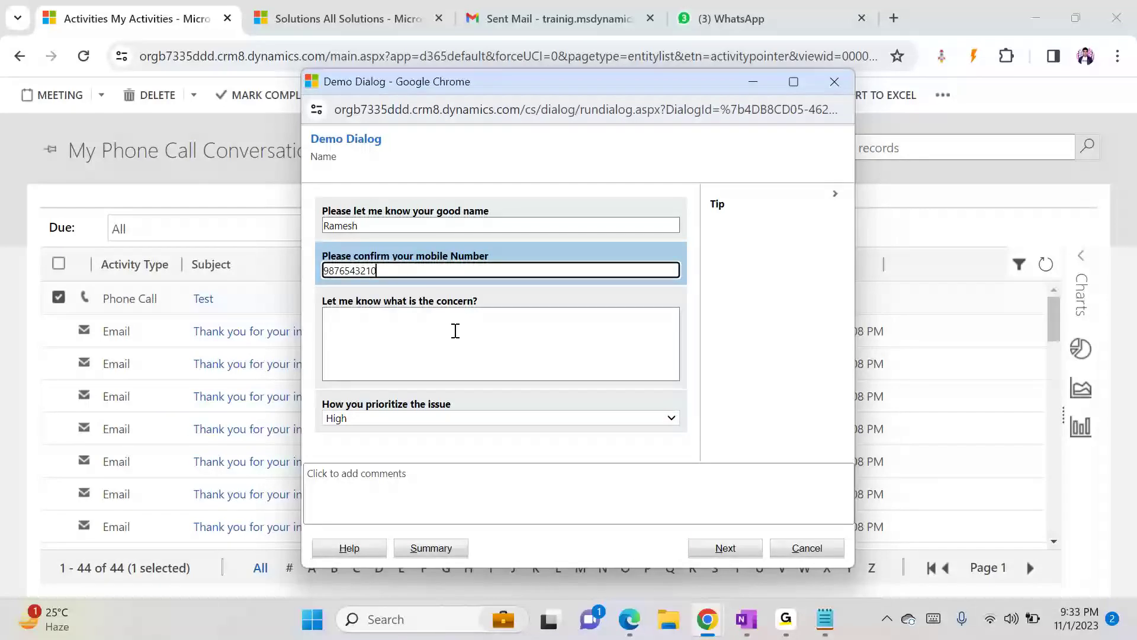
{"action": "left_click", "coordinate": [455, 331]}
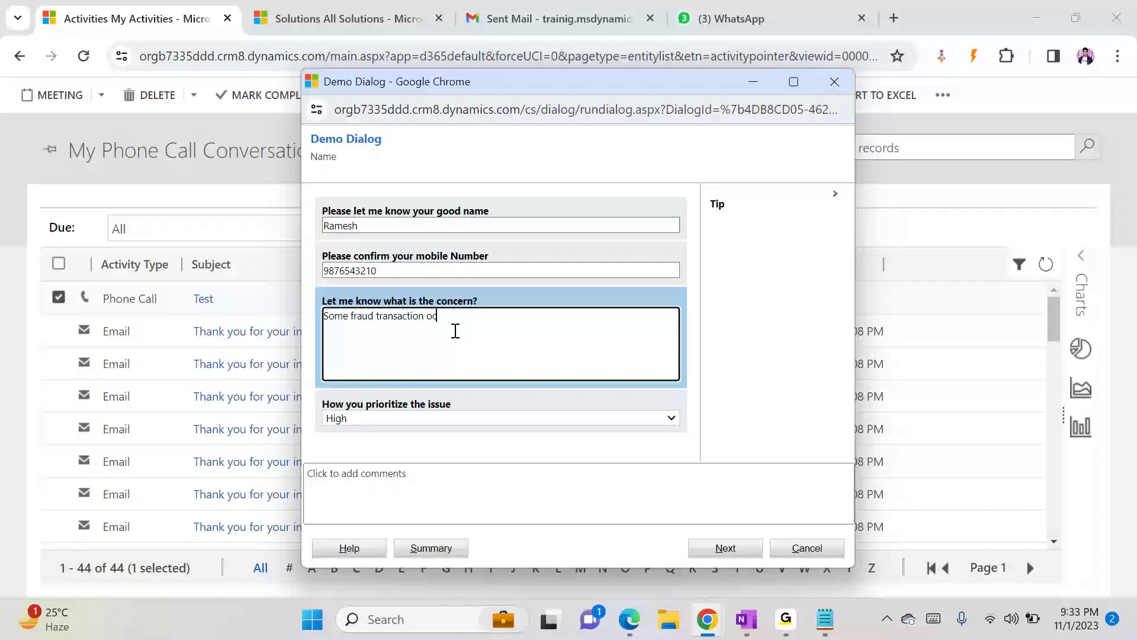
{"action": "type", "text": "d"}
{"action": "left_click", "coordinate": [724, 555]}
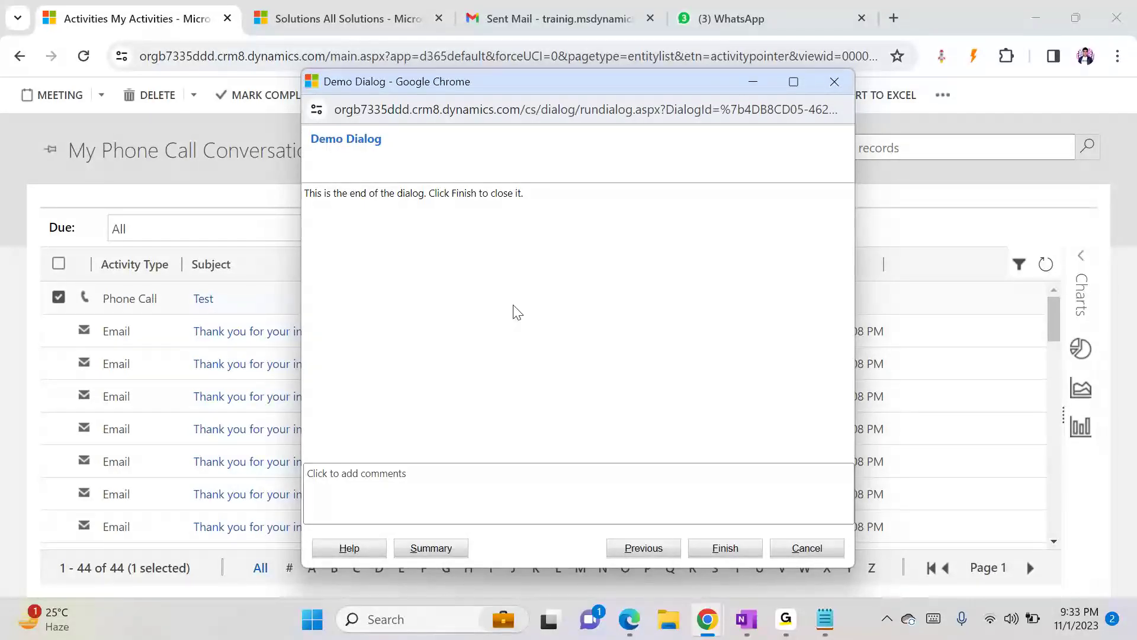
{"action": "left_click", "coordinate": [713, 548]}
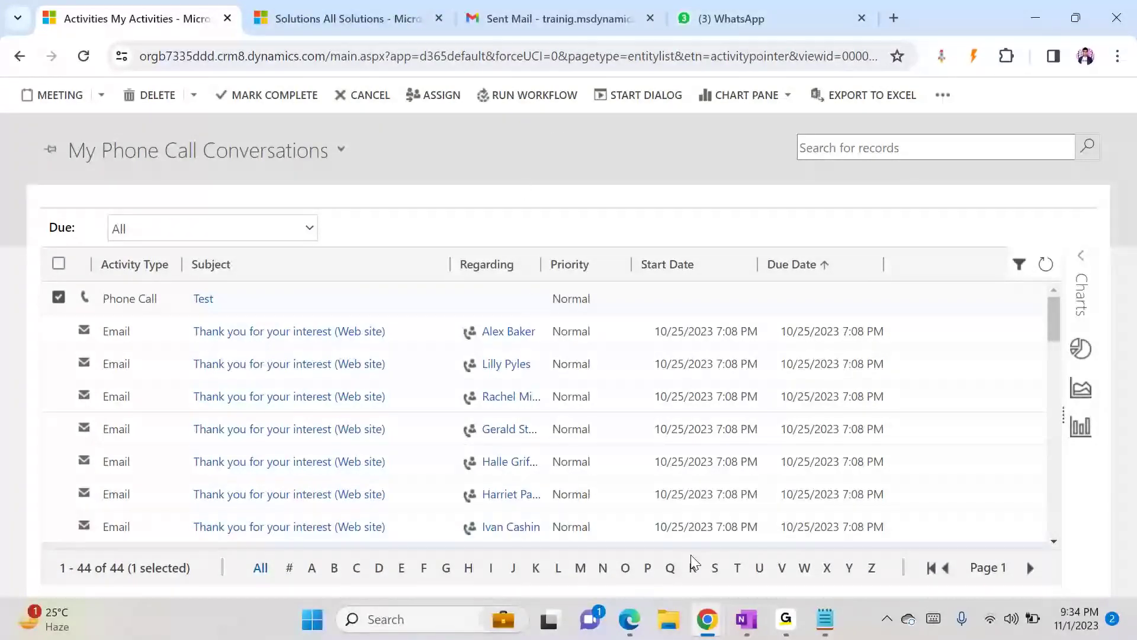
- Open the Process Sessions list of the Demo Dialog process
{"action": "mouse_move", "coordinate": [723, 631]}
{"action": "left_click", "coordinate": [882, 533]}
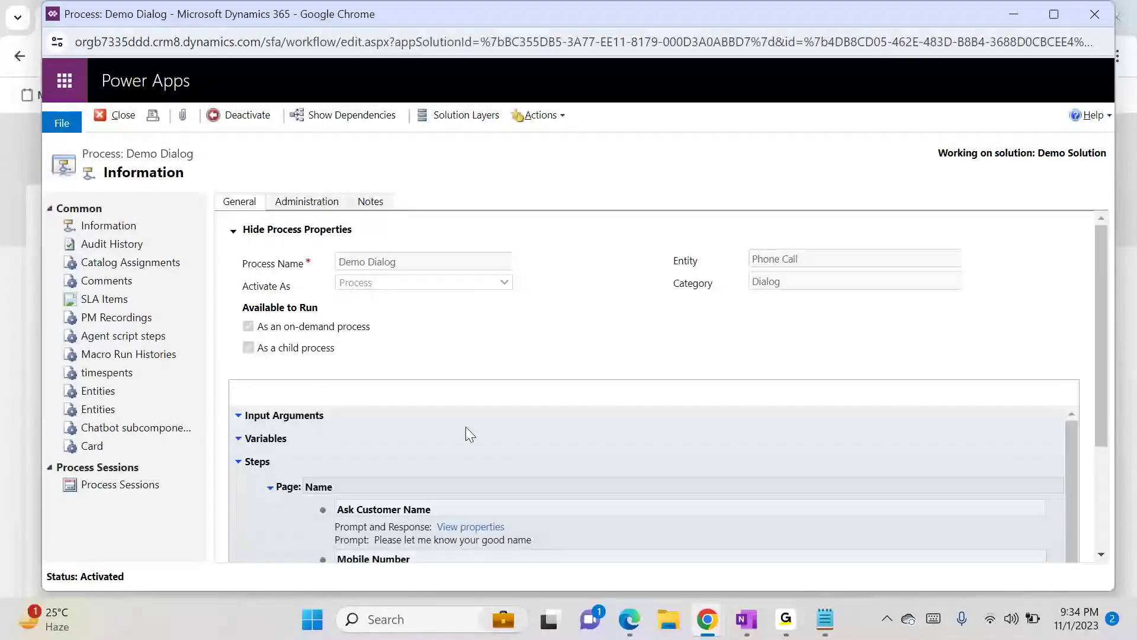
{"action": "left_click_drag", "start_coordinate": [1103, 414], "coordinate": [1108, 527]}
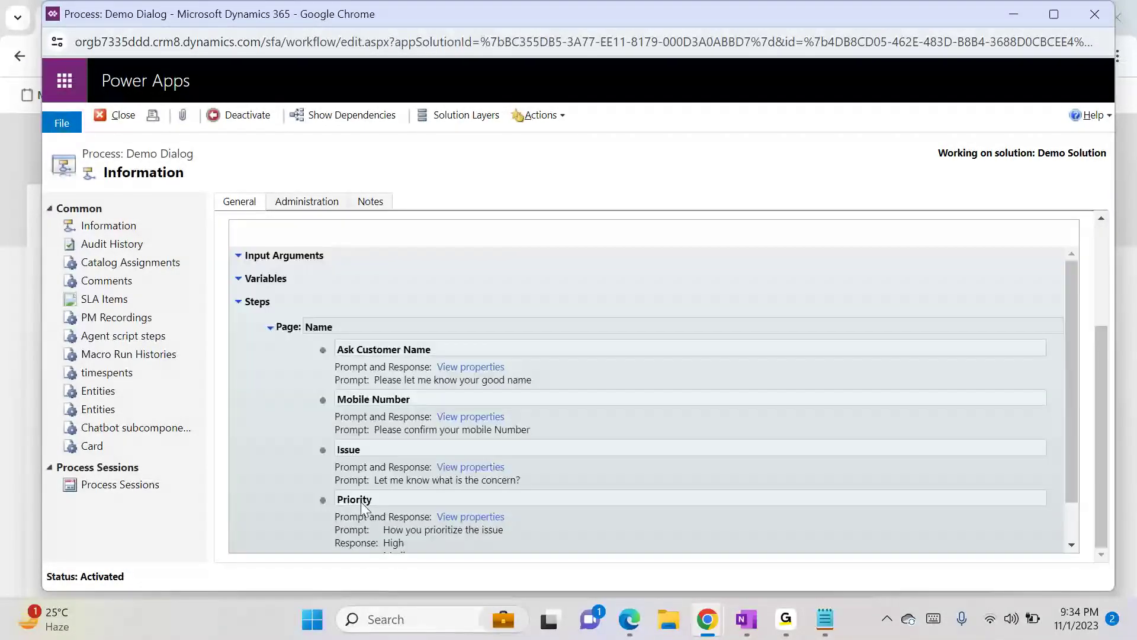
{"action": "left_click", "coordinate": [144, 487]}
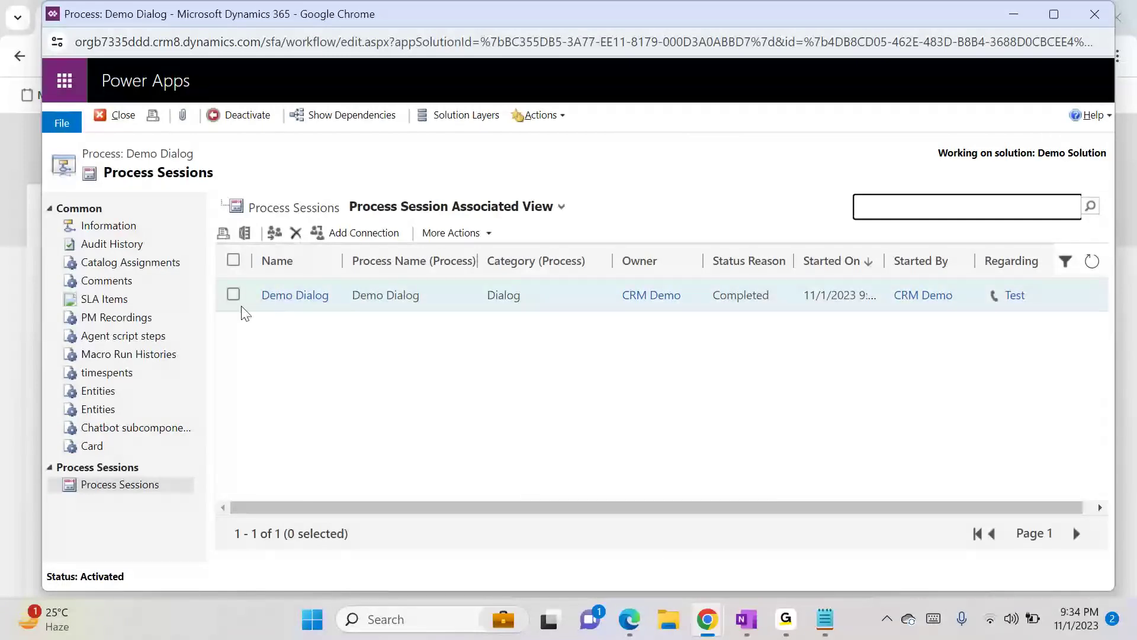
{"action": "key", "text": "alt+Tab"}
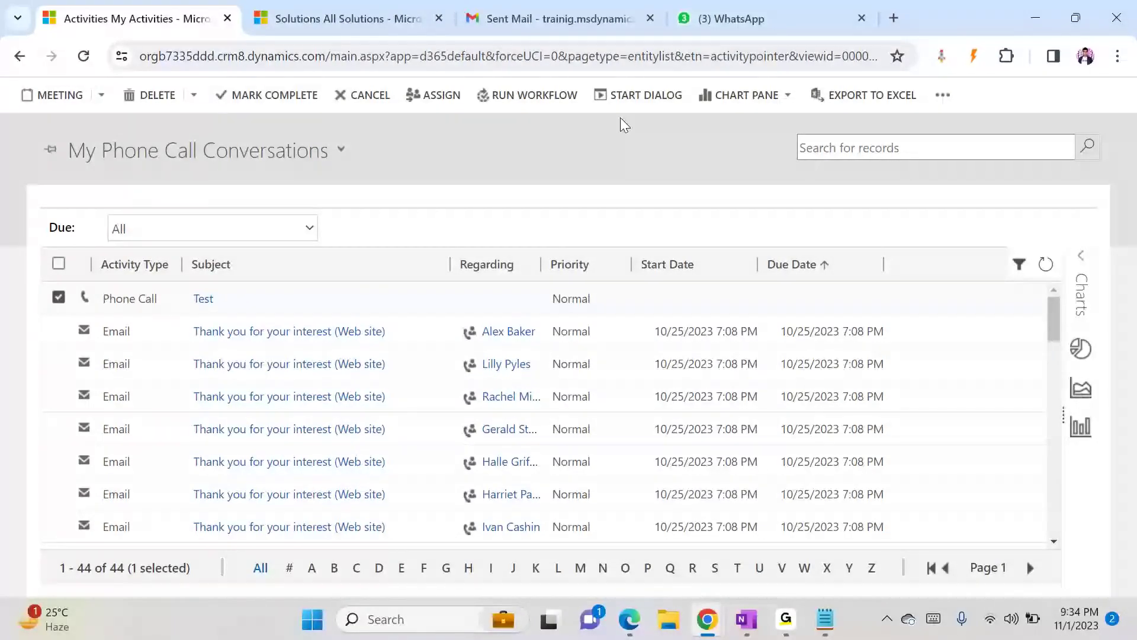
{"action": "left_click", "coordinate": [101, 95]}
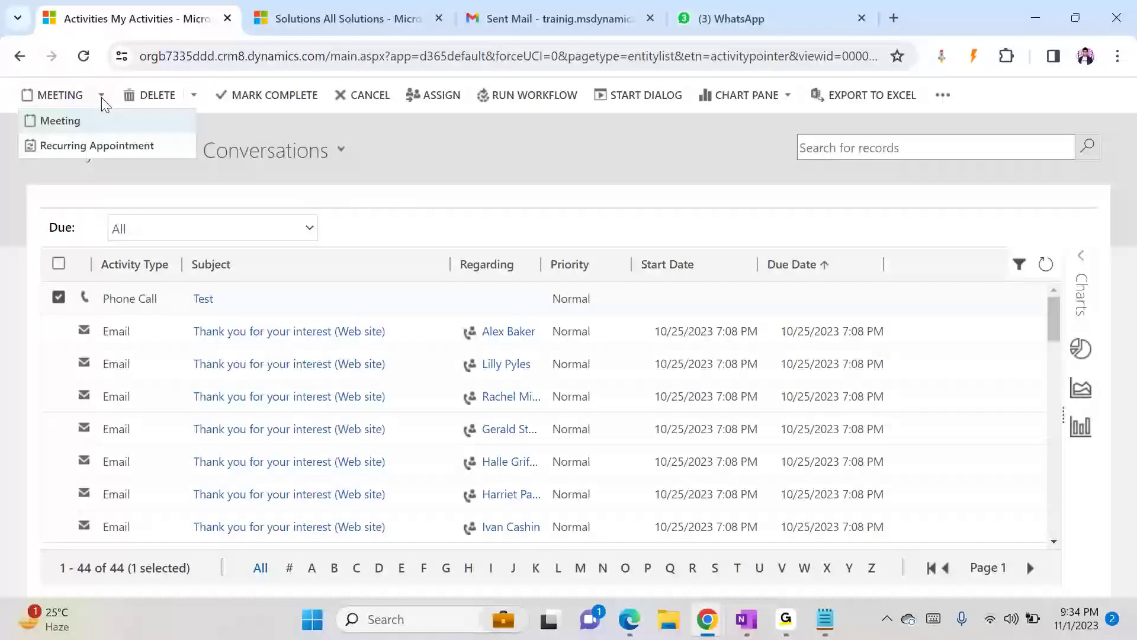
{"action": "left_click", "coordinate": [327, 179]}
{"action": "left_click", "coordinate": [941, 96]}
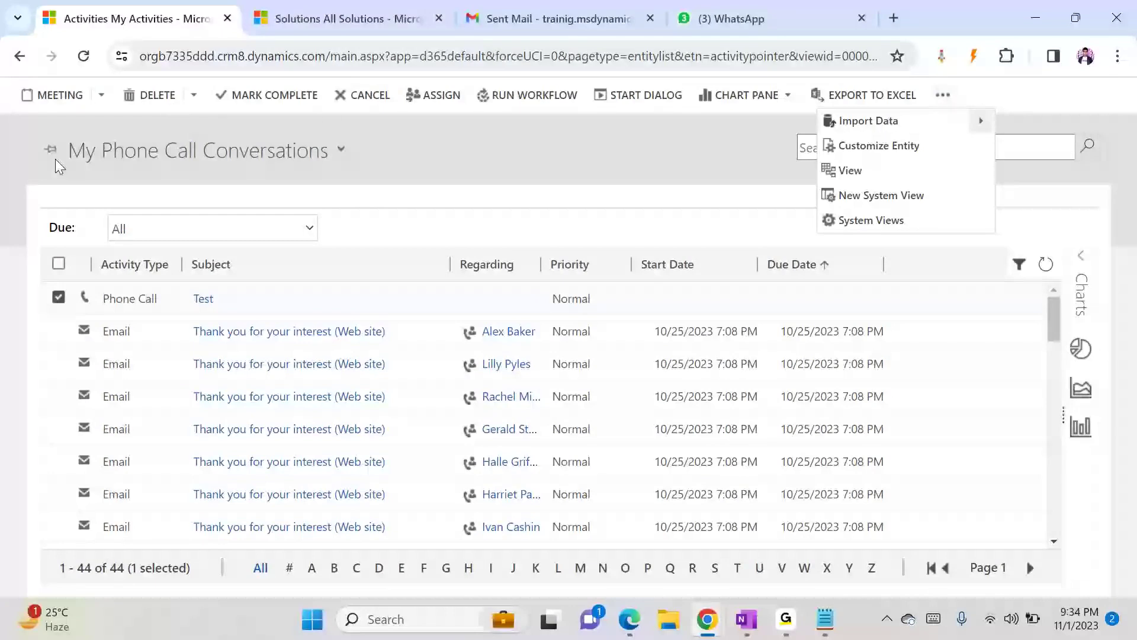
{"action": "left_click", "coordinate": [19, 57]}
{"action": "left_click", "coordinate": [690, 172]}
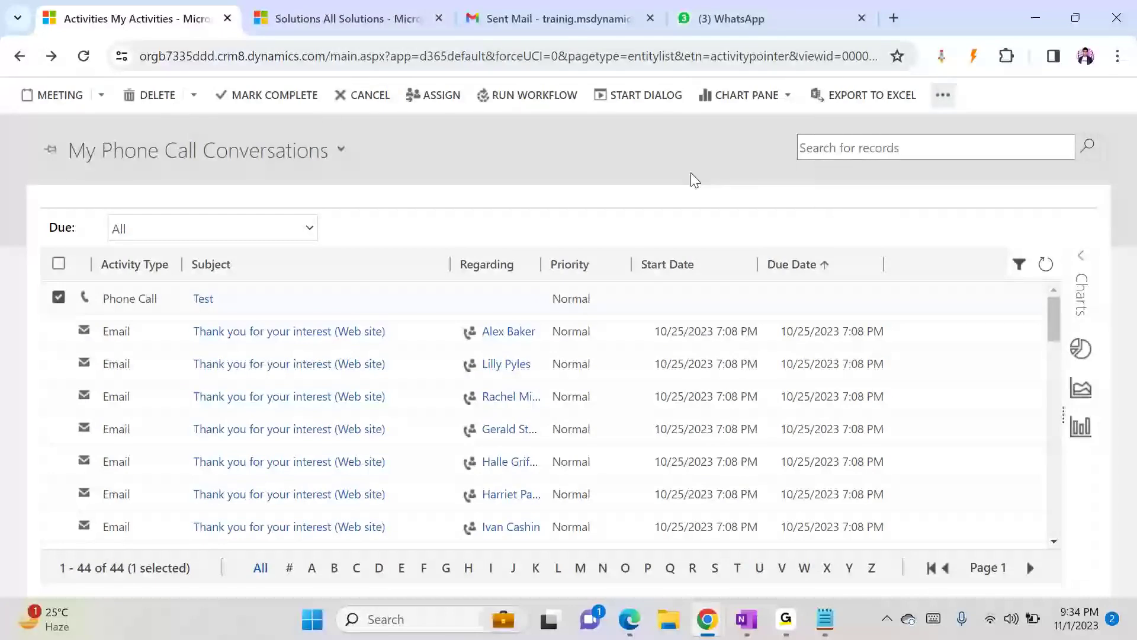
- Reload the activities page in the Unified Interface by changing forceUCI to 1 in the address
{"action": "left_click", "coordinate": [554, 55]}
{"action": "left_click", "coordinate": [552, 56]}
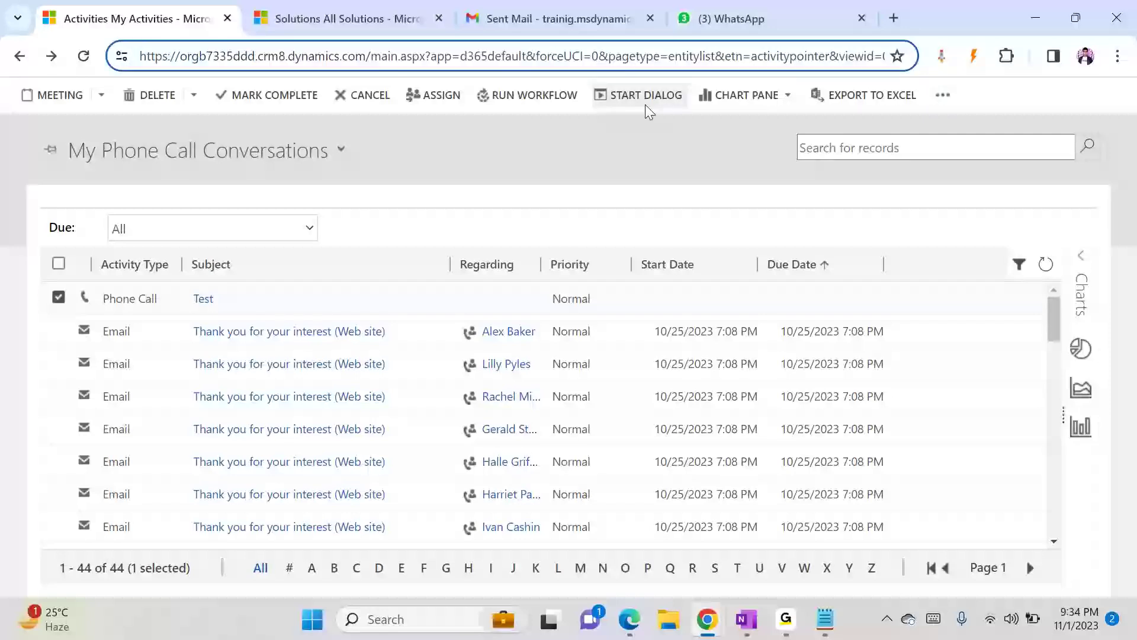
{"action": "key", "text": "Delete"}
{"action": "type", "text": "1"}
{"action": "key", "text": "Return"}
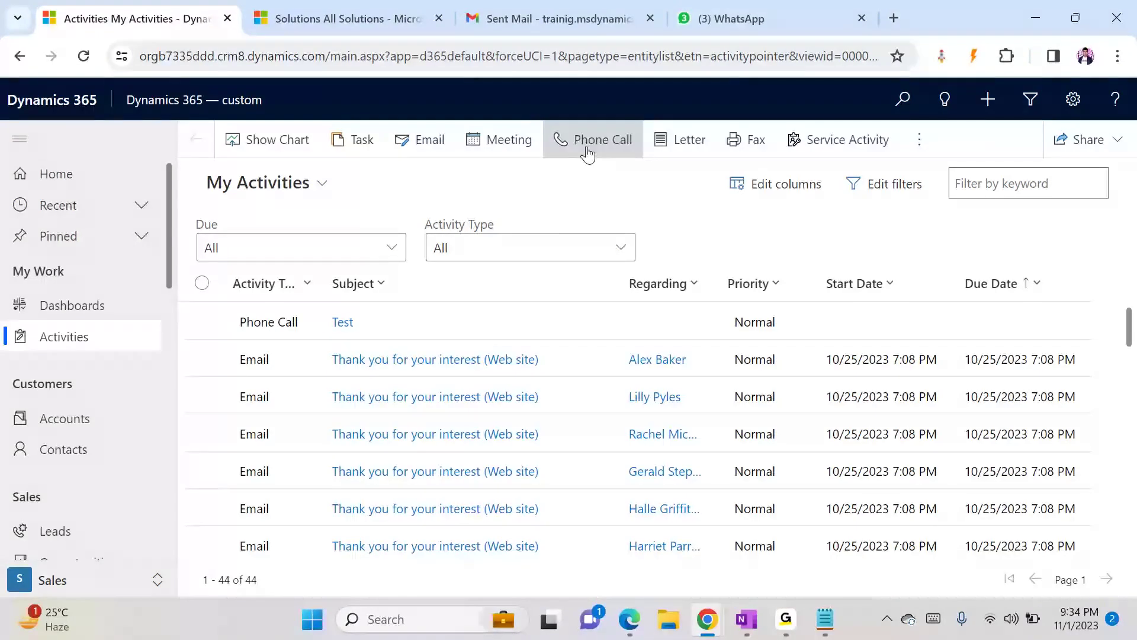
- Create and save a new phone call with subject 'Dialog Test_1' and Call To set to Northwind Traders
{"action": "left_click", "coordinate": [601, 178]}
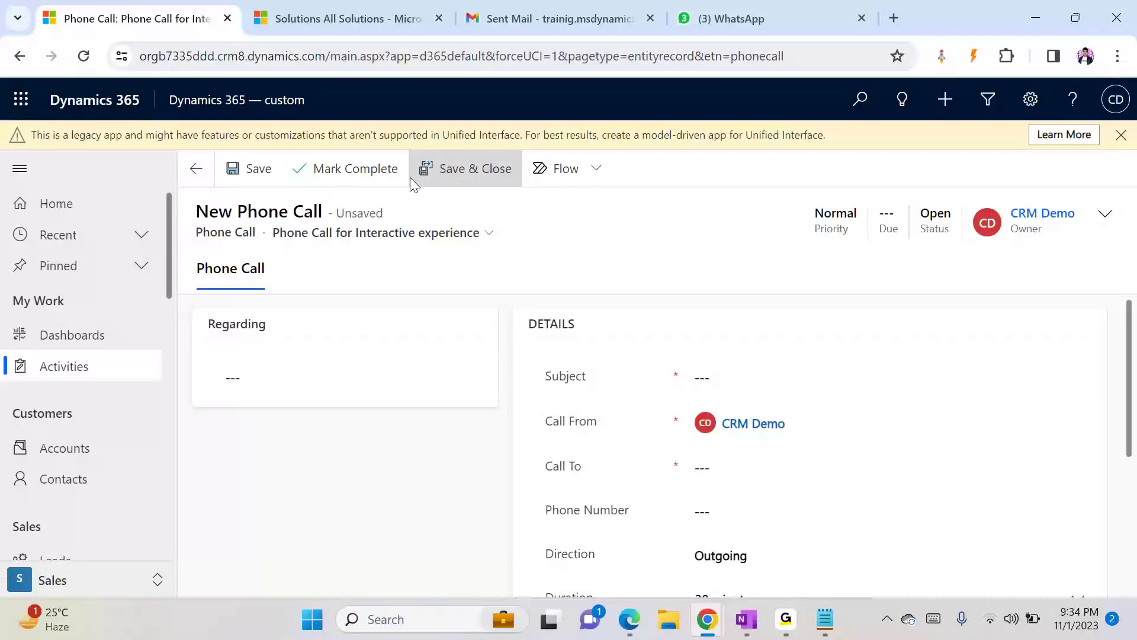
{"action": "left_click", "coordinate": [717, 383]}
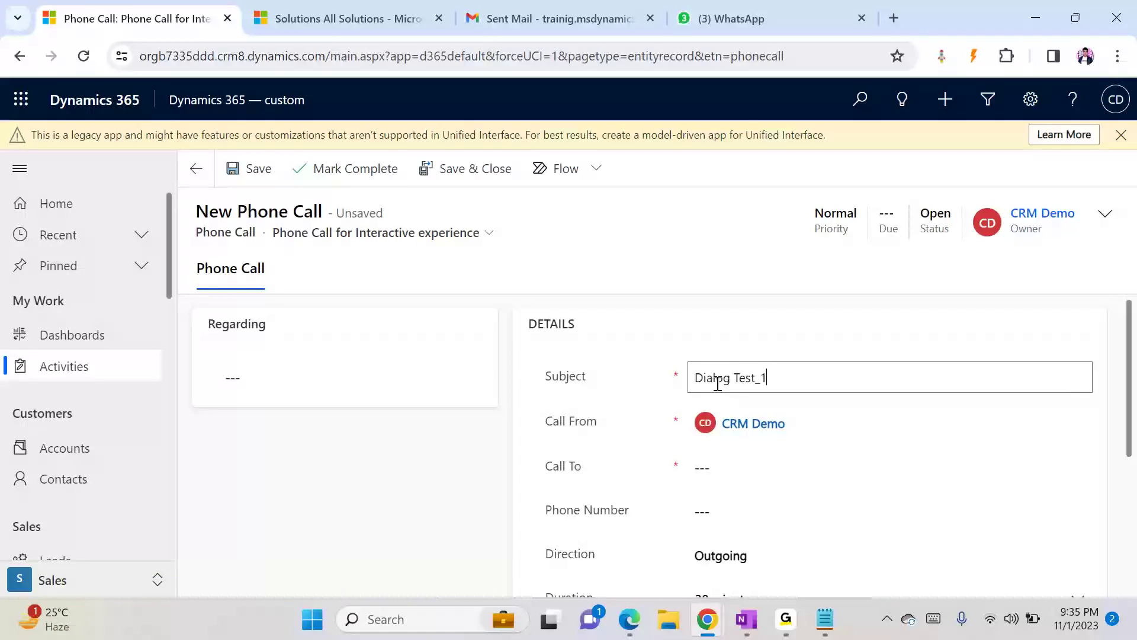
{"action": "left_click", "coordinate": [743, 469]}
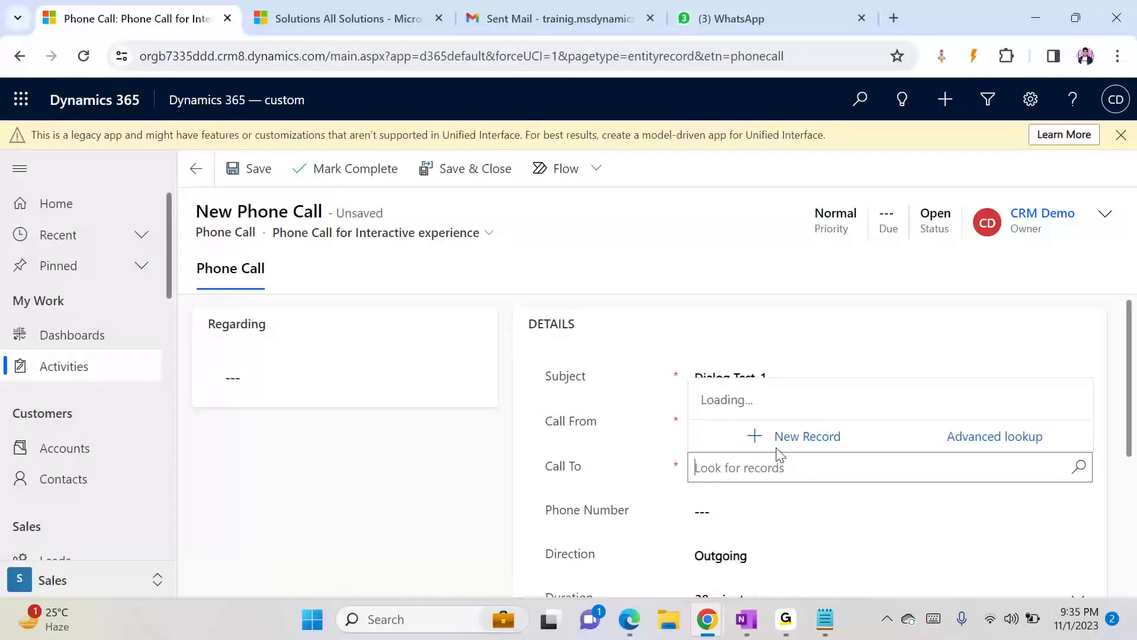
{"action": "left_click", "coordinate": [774, 393]}
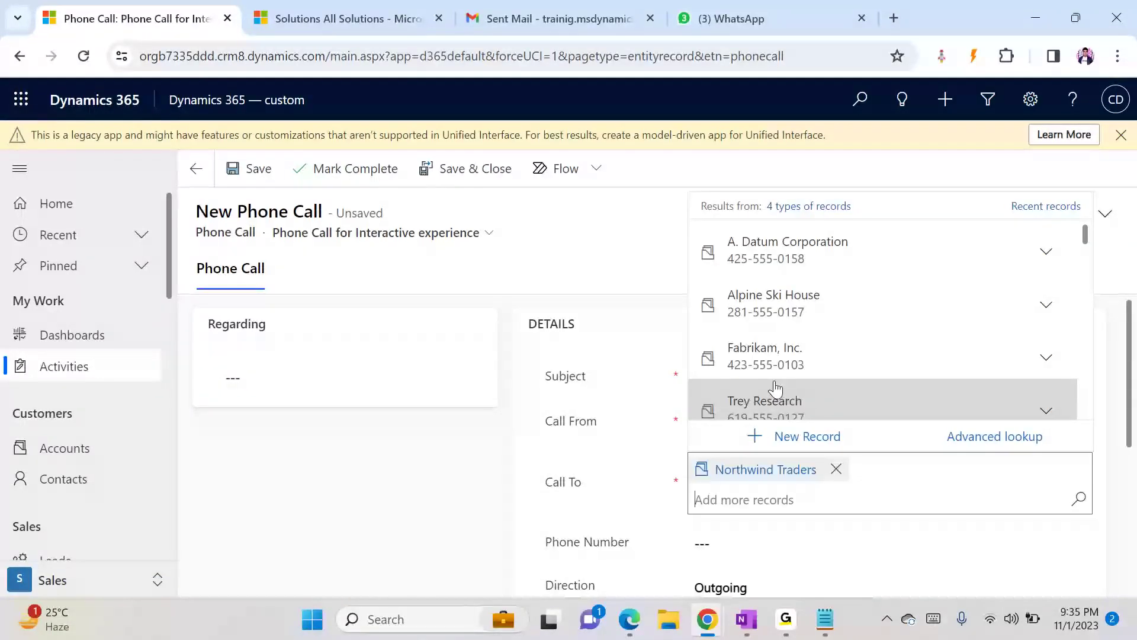
{"action": "left_click", "coordinate": [680, 278]}
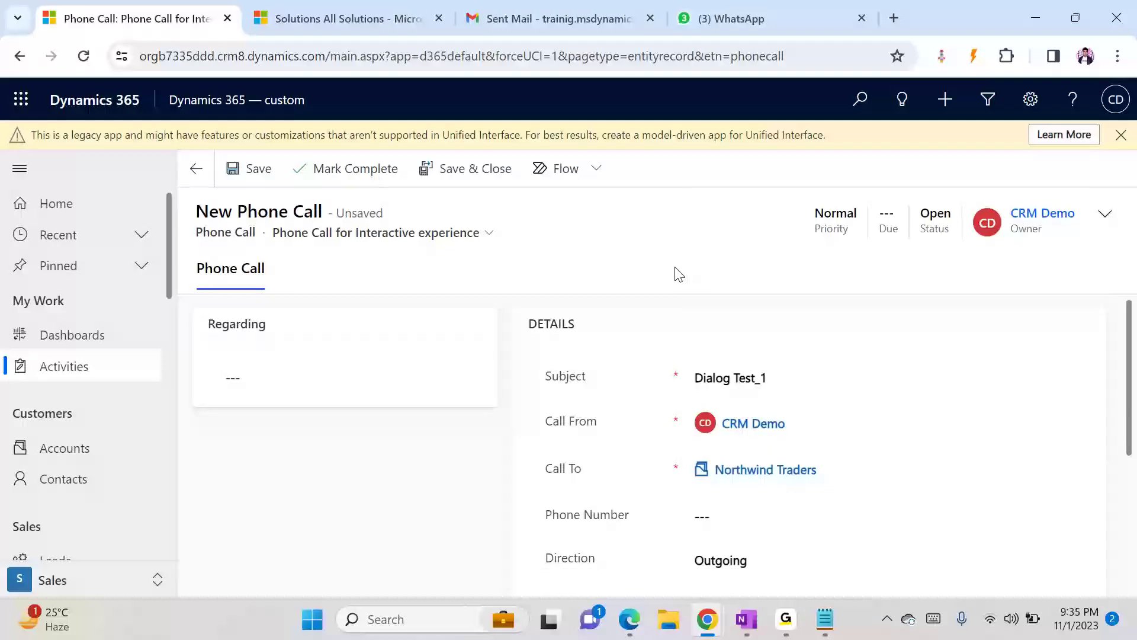
{"action": "left_click", "coordinate": [266, 175]}
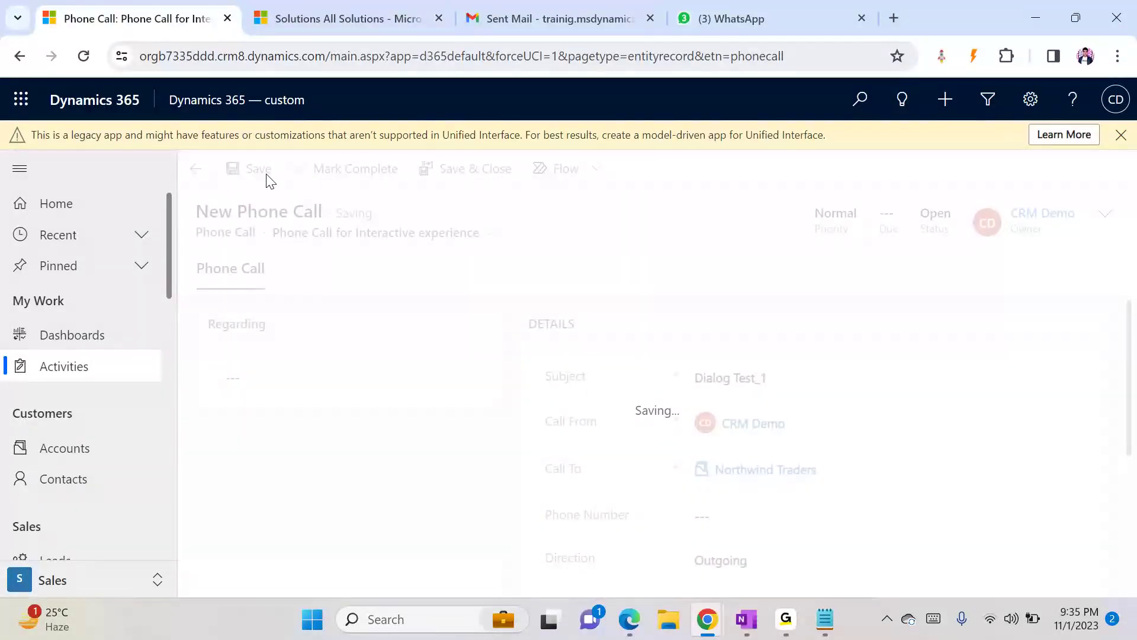
- Reopen the phone call in the classic interface by changing forceUCI to 0 in the address
{"action": "left_click", "coordinate": [554, 56]}
{"action": "left_click", "coordinate": [554, 58]}
{"action": "key", "text": "Delete"}
{"action": "type", "text": "0"}
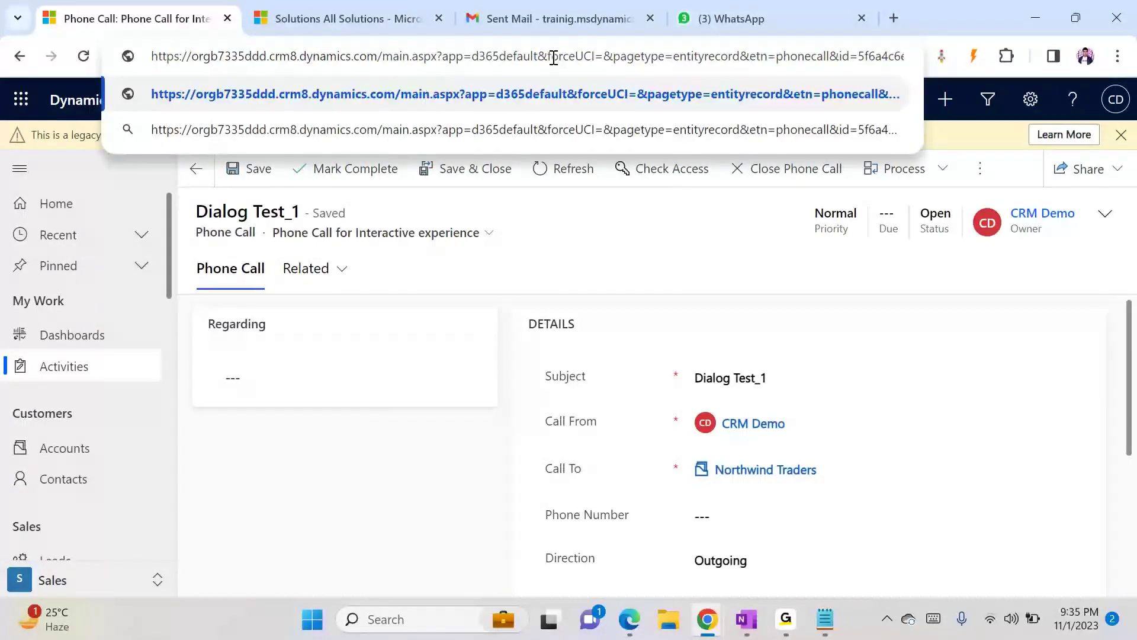
{"action": "key", "text": "Return"}
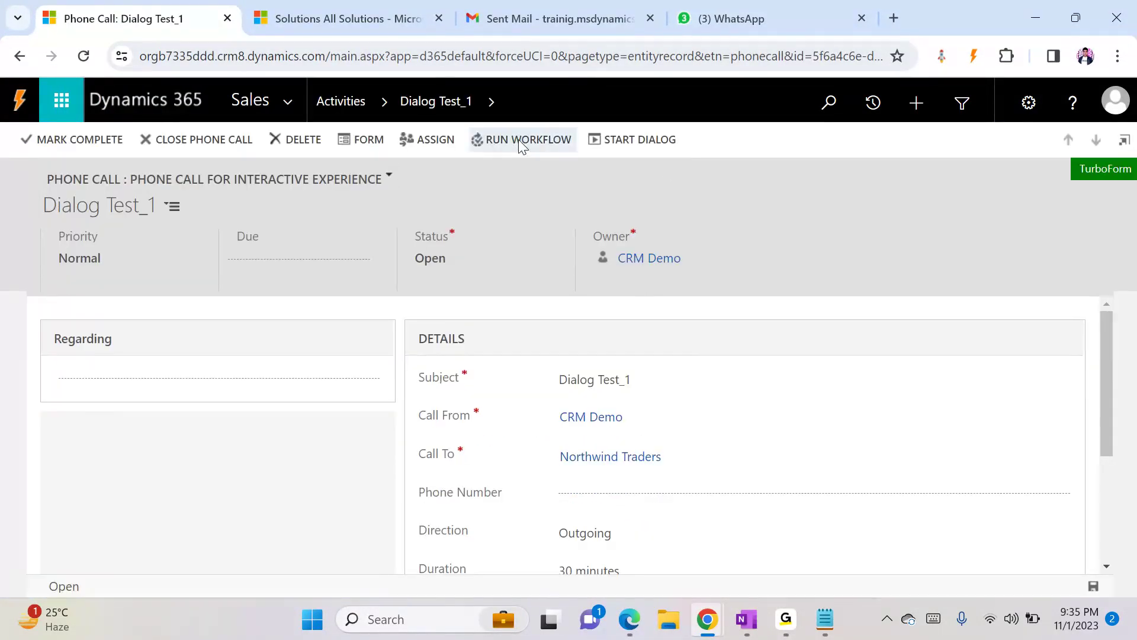
- Start Demo Dialog on the Dialog Test_1 call and answer with the customer's name, mobile number and concern 'Test Complaint'
{"action": "left_click", "coordinate": [627, 142]}
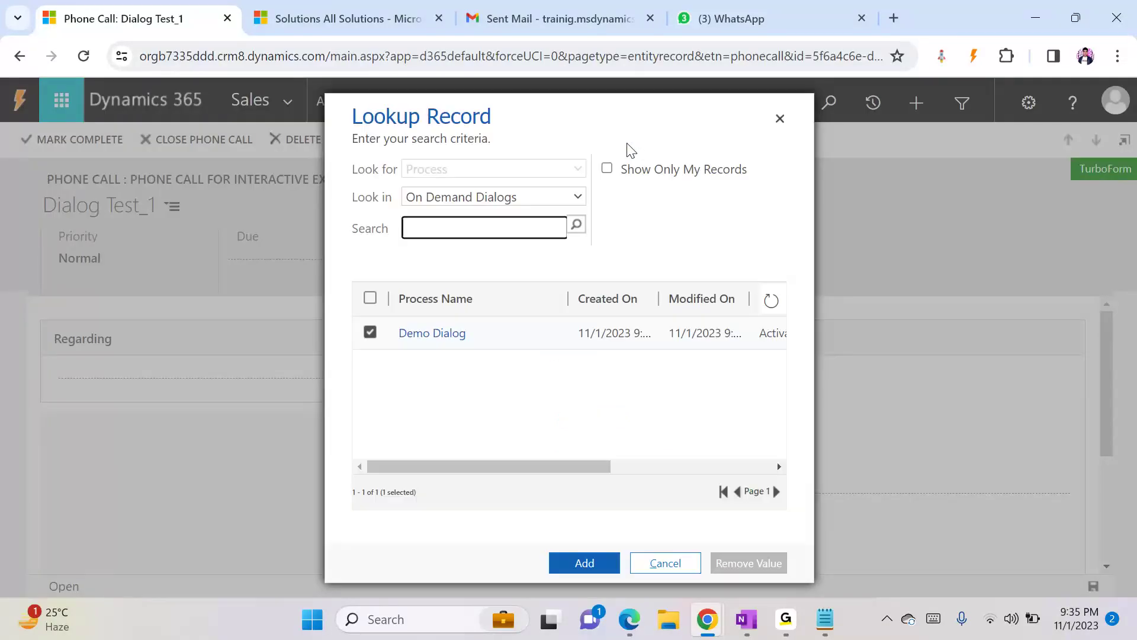
{"action": "left_click", "coordinate": [587, 566]}
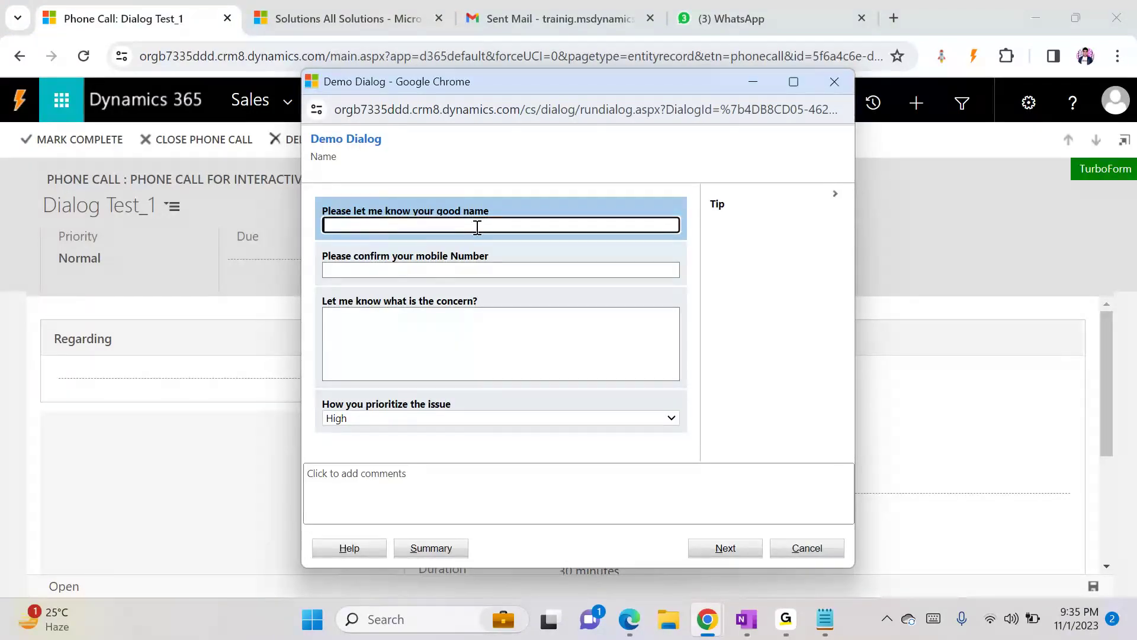
{"action": "key", "text": "Tab"}
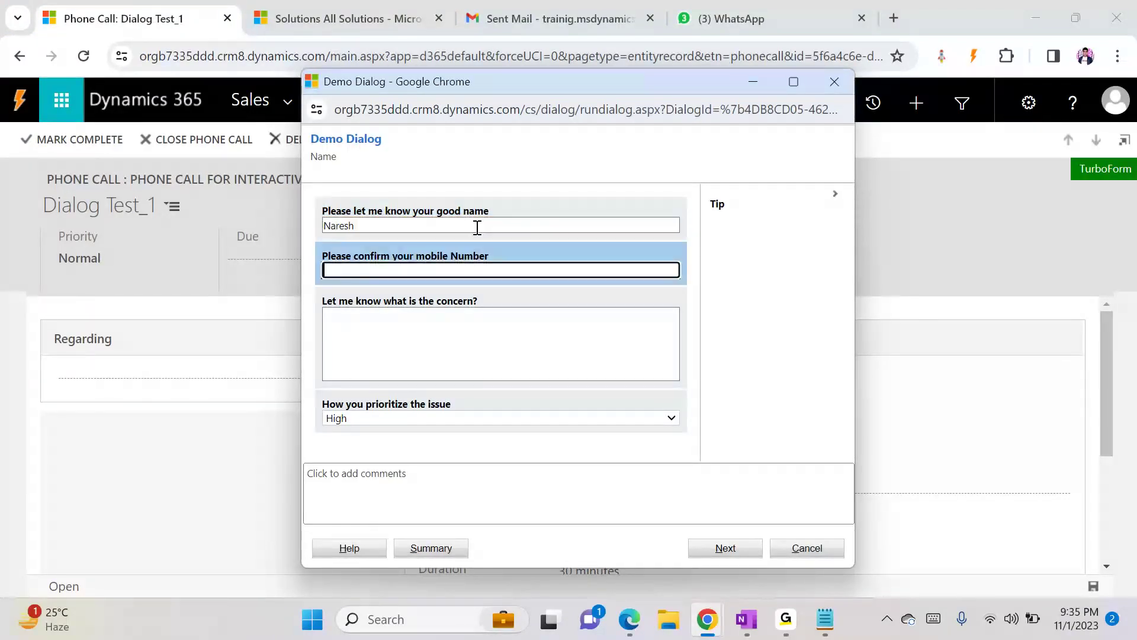
{"action": "key", "text": "Tab"}
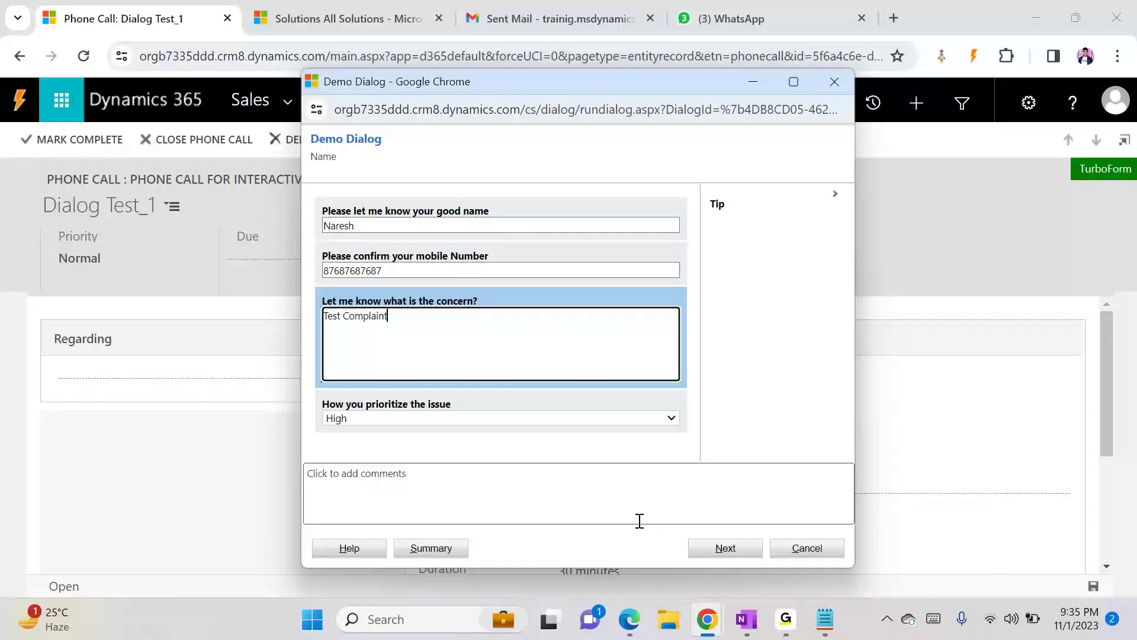
{"action": "left_click", "coordinate": [640, 495]}
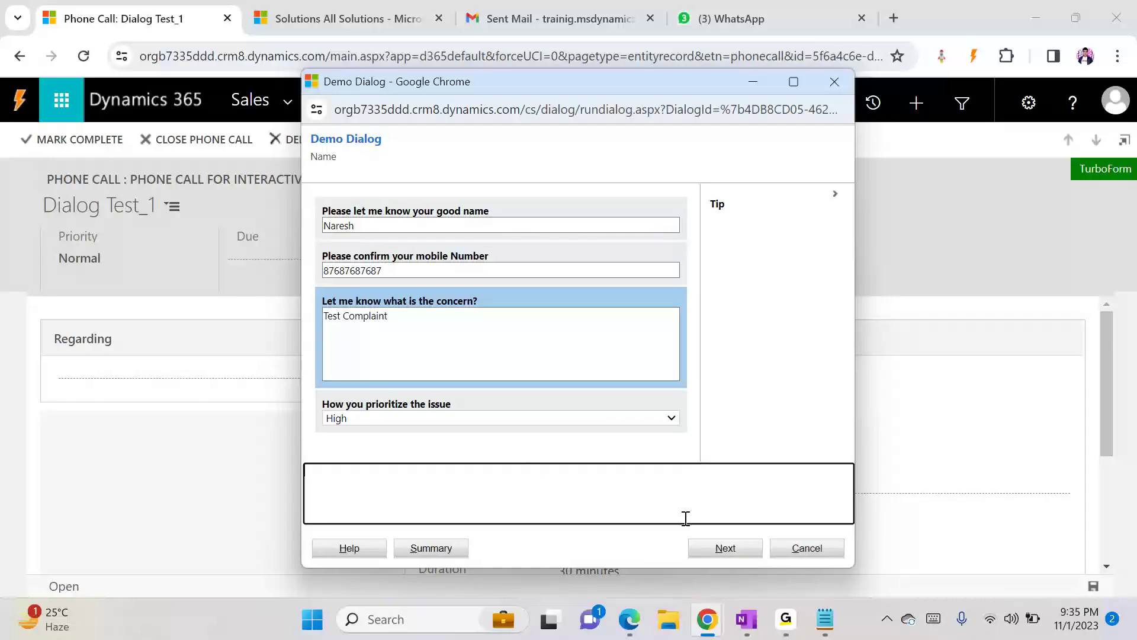
{"action": "left_click", "coordinate": [709, 551]}
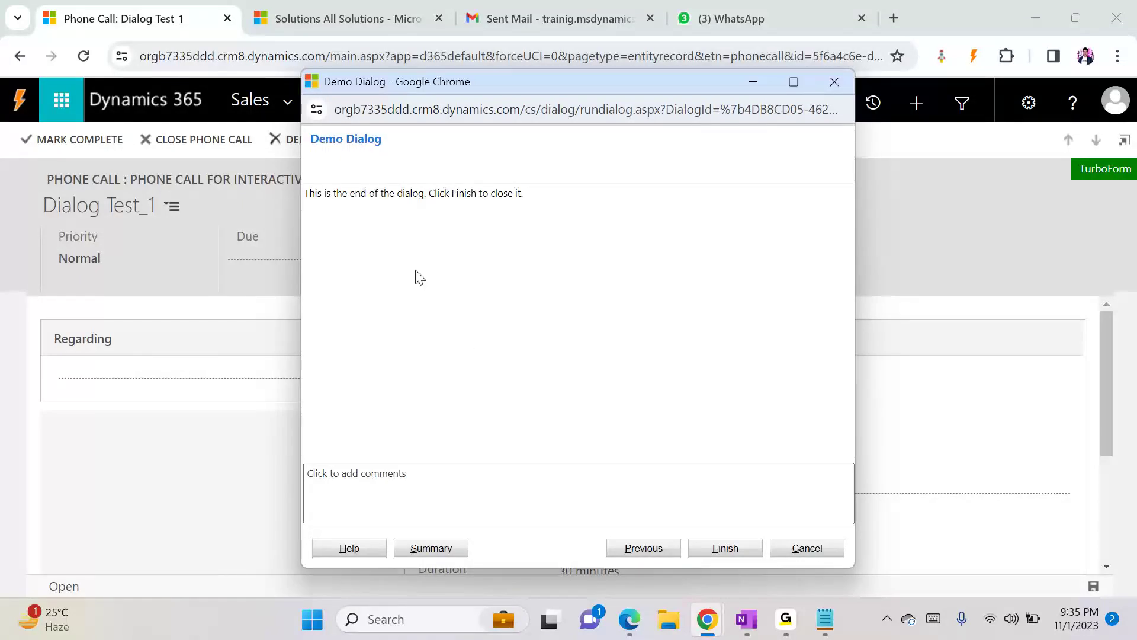
- Add the comment 'Thank you for calling us, we will get back to you ASAP' and finish the dialog
{"action": "left_click", "coordinate": [384, 491]}
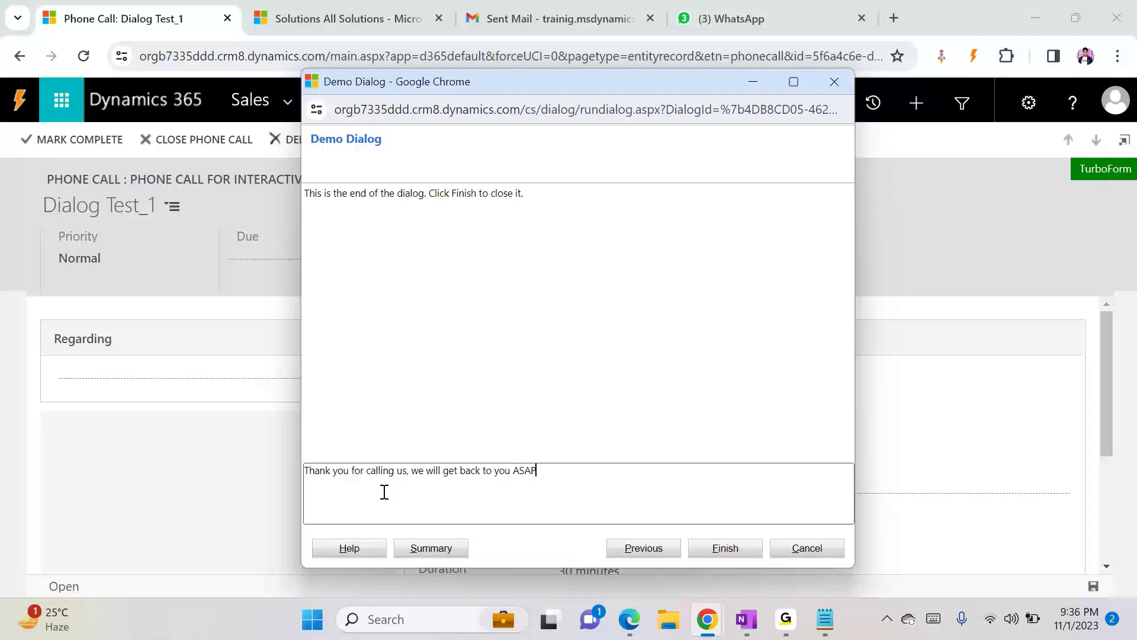
{"action": "left_click", "coordinate": [725, 549]}
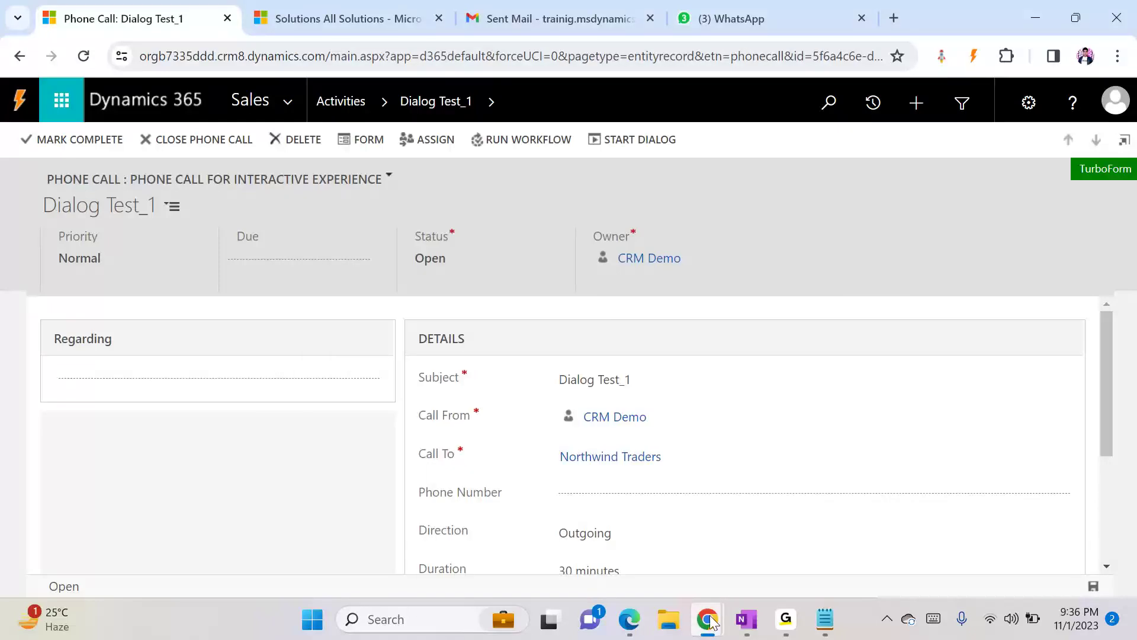
- Refresh the Demo Dialog process sessions and open the session for the Test call to review its recorded responses
{"action": "mouse_move", "coordinate": [712, 622]}
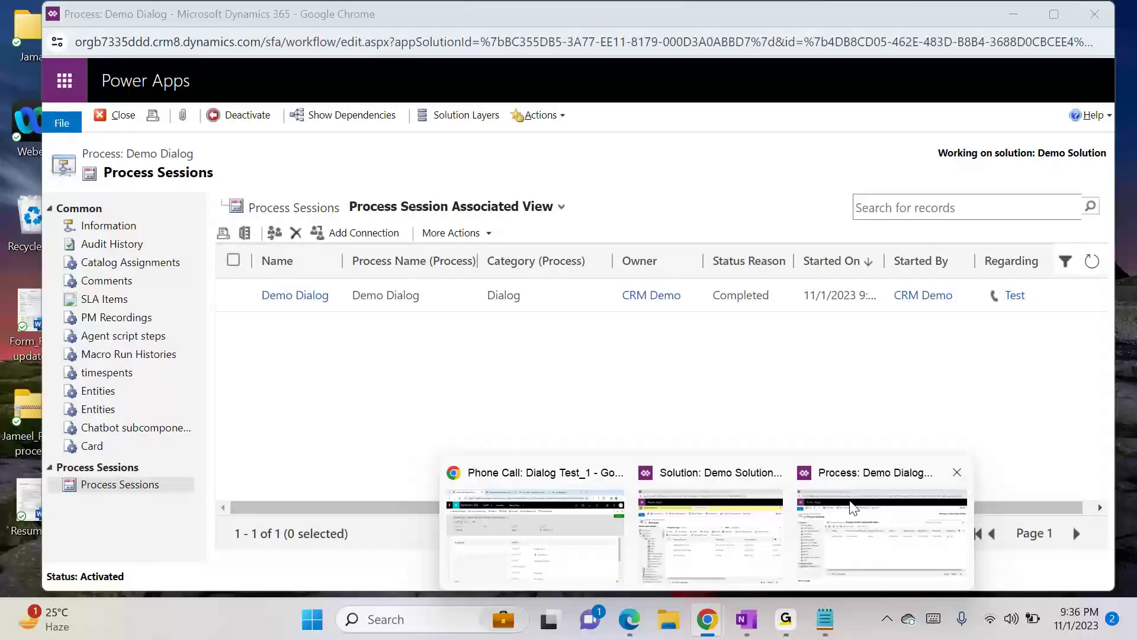
{"action": "left_click", "coordinate": [852, 507]}
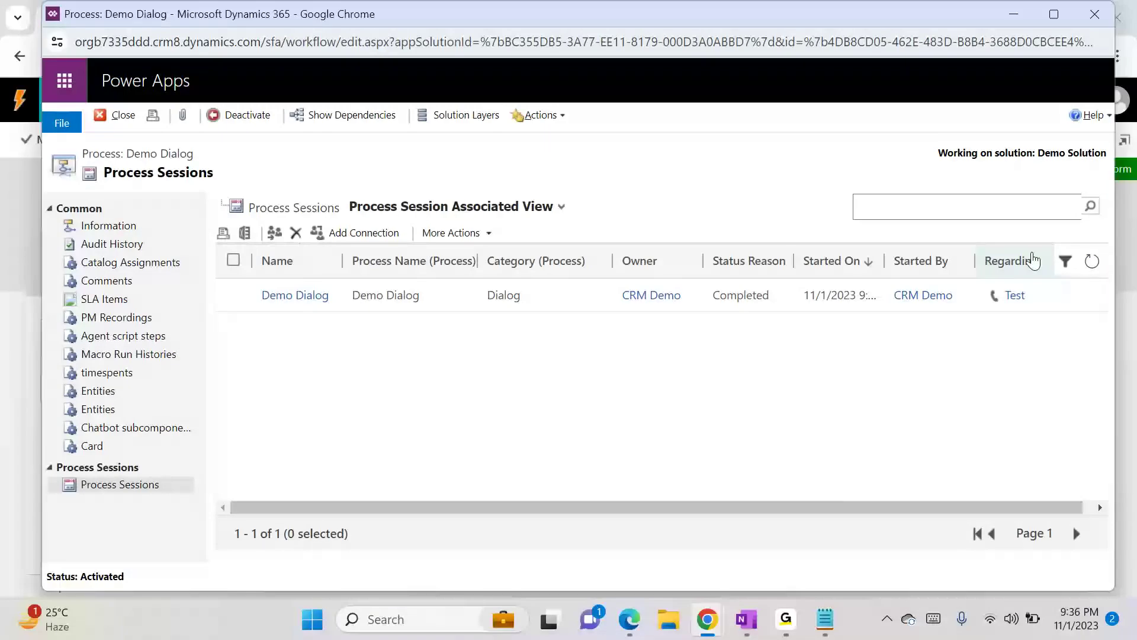
{"action": "left_click", "coordinate": [1091, 261]}
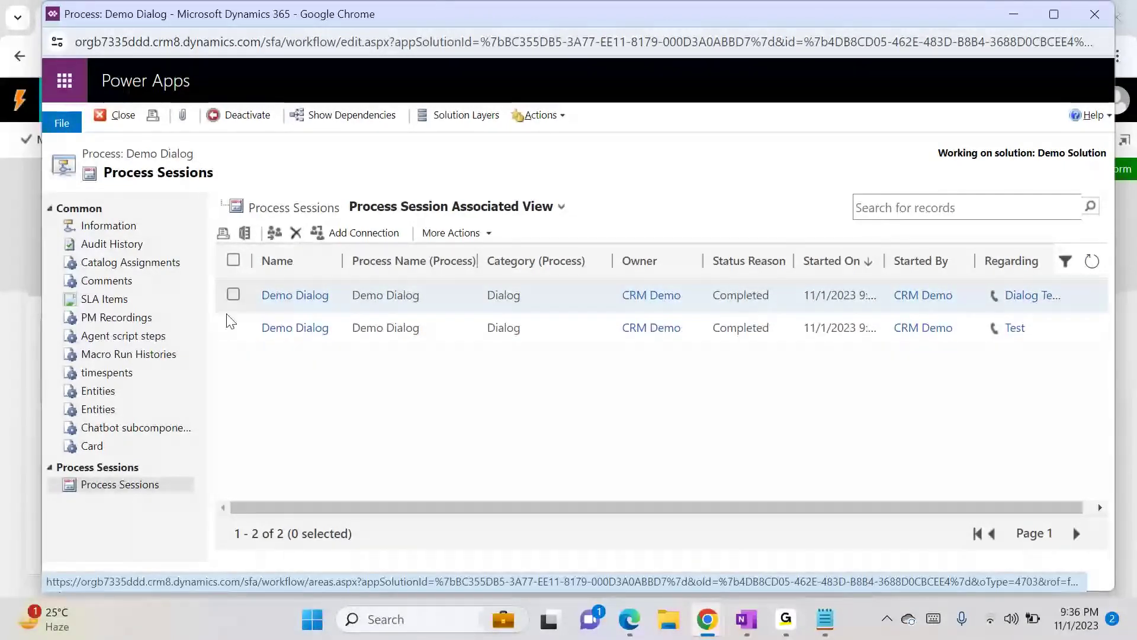
{"action": "left_click", "coordinate": [307, 337]}
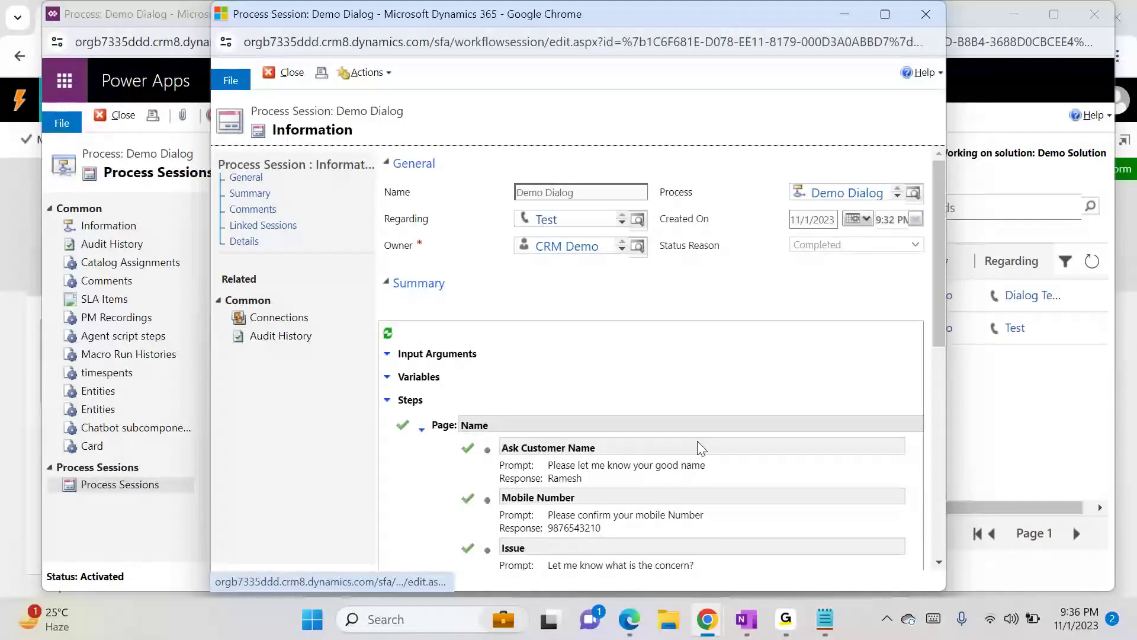
{"action": "left_click_drag", "start_coordinate": [940, 297], "coordinate": [945, 370]}
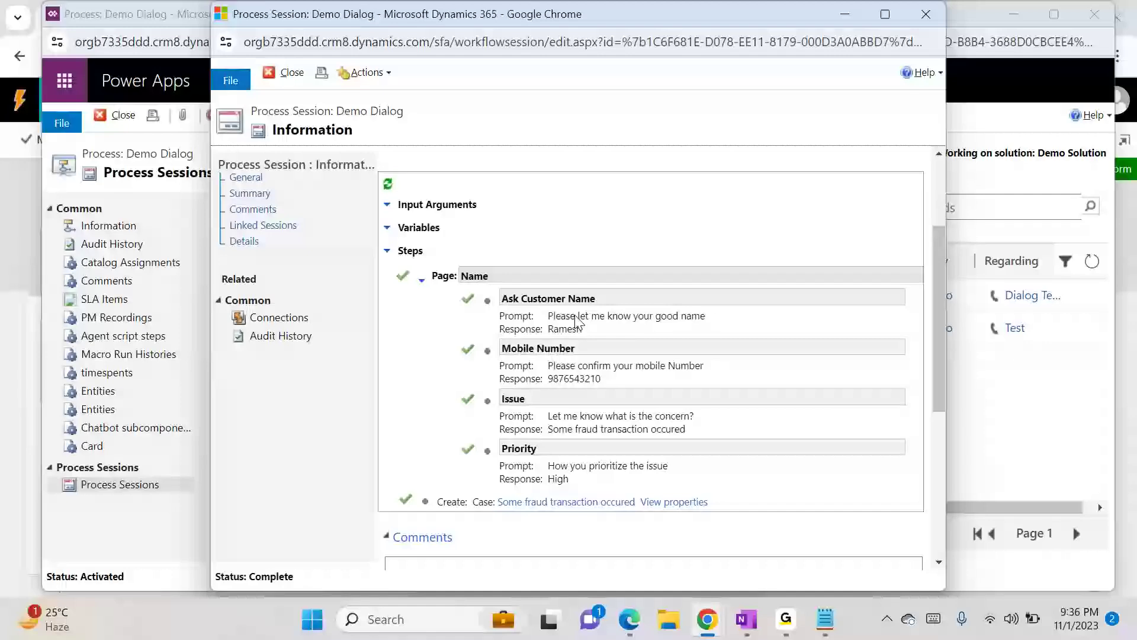
{"action": "left_click_drag", "start_coordinate": [550, 318], "coordinate": [711, 319]}
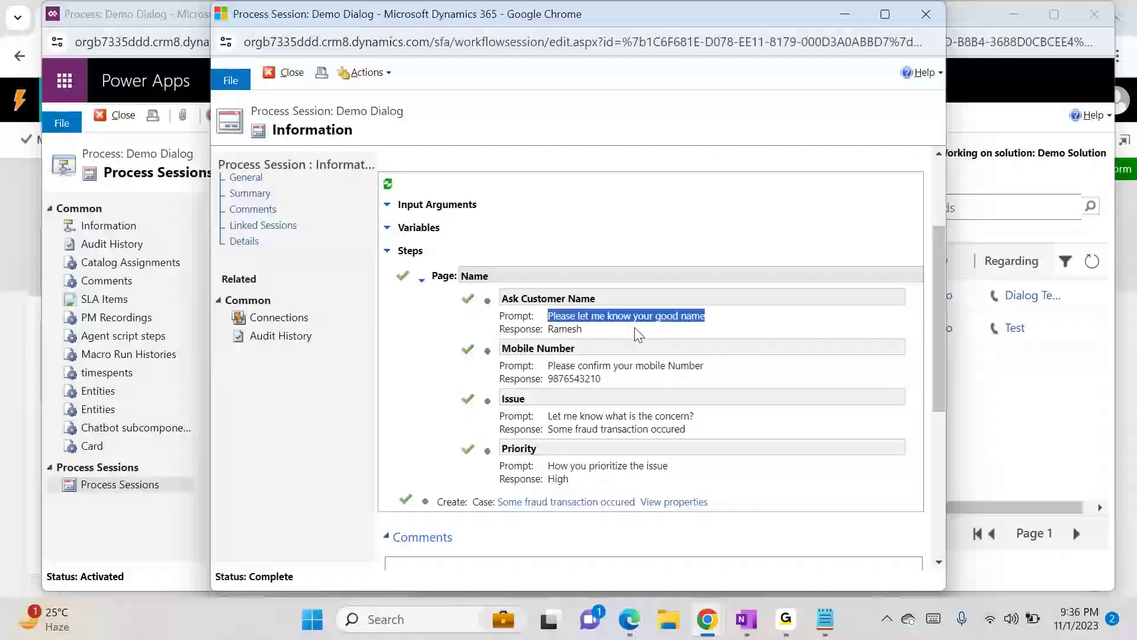
- Review the recorded prompts and responses in the process session, then close the session and process windows
{"action": "left_click", "coordinate": [498, 323]}
{"action": "left_click_drag", "start_coordinate": [498, 323], "coordinate": [534, 319]}
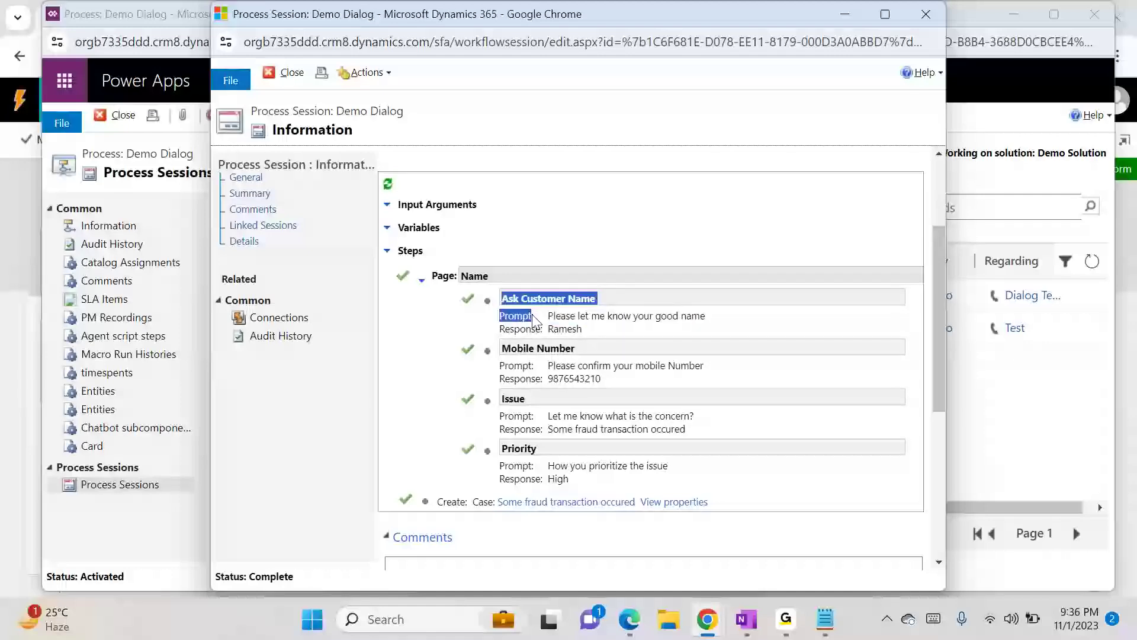
{"action": "left_click", "coordinate": [536, 322]}
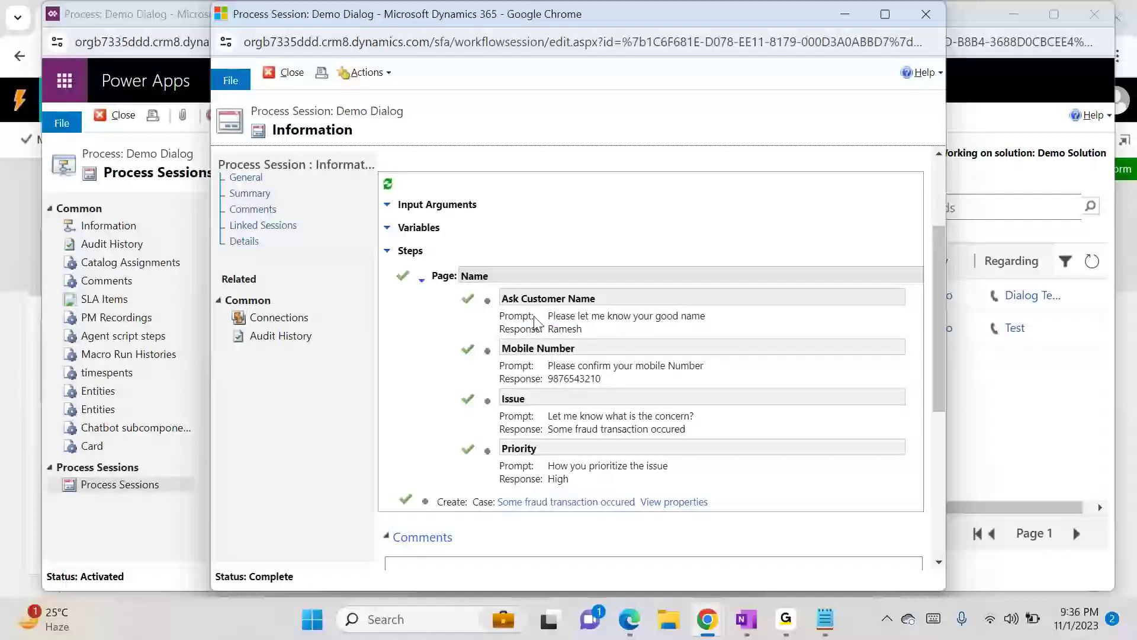
{"action": "double_click", "coordinate": [508, 331]}
{"action": "left_click", "coordinate": [925, 14]}
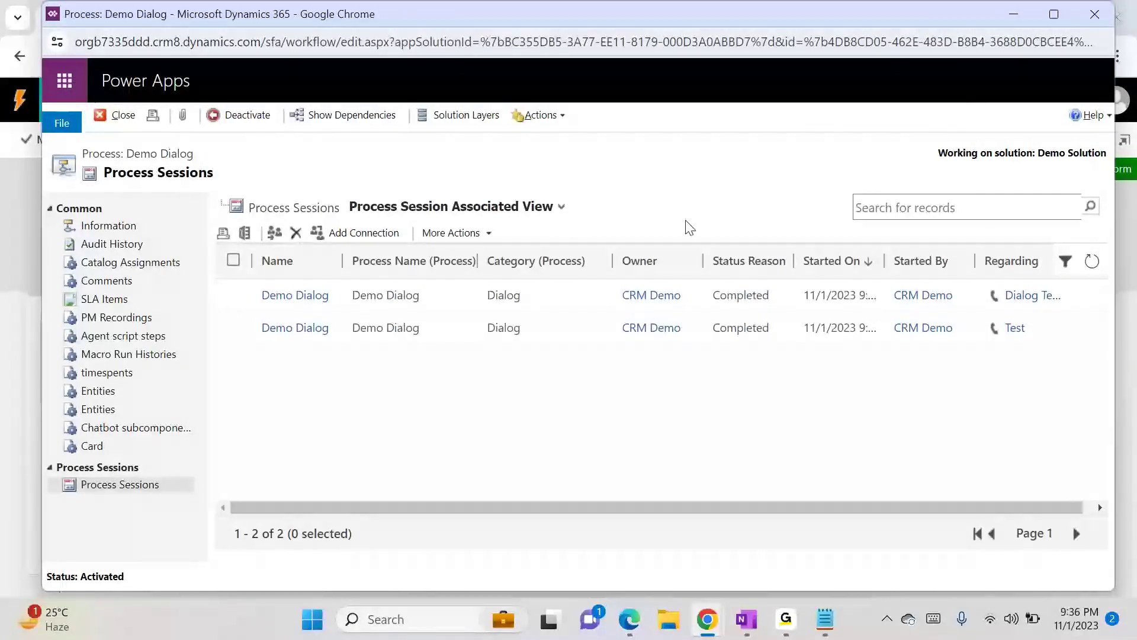
{"action": "left_click", "coordinate": [118, 115]}
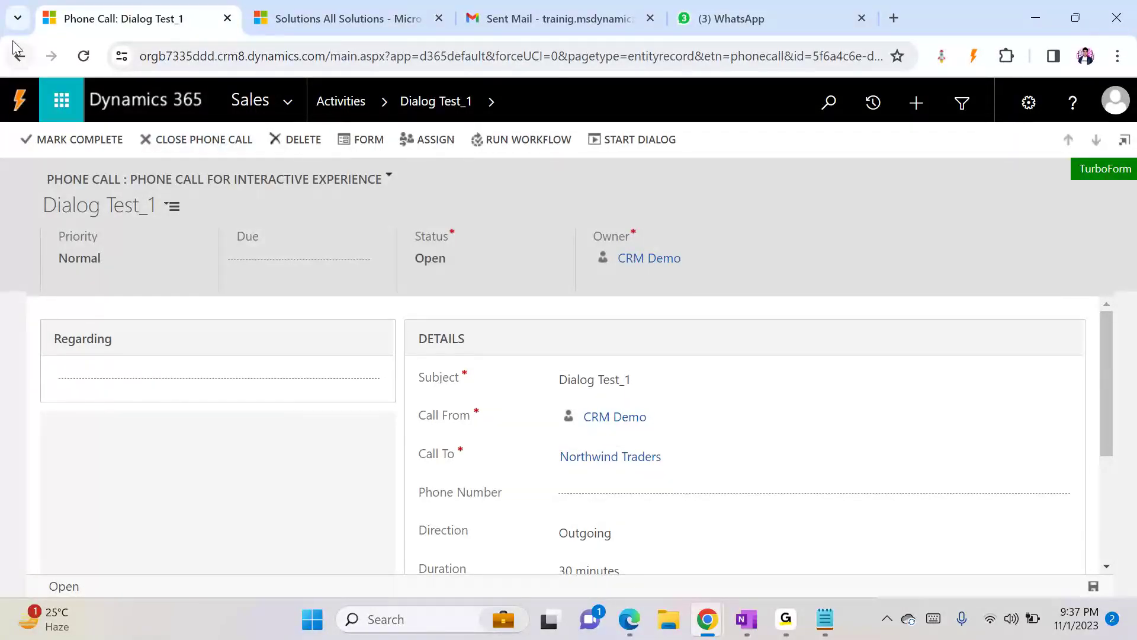
- Reopen the phone call in the Unified Interface by changing forceUCI to 1 in the address
{"action": "left_click", "coordinate": [561, 56]}
{"action": "left_click", "coordinate": [561, 56]}
{"action": "key", "text": "BackSpace"}
{"action": "type", "text": "1"}
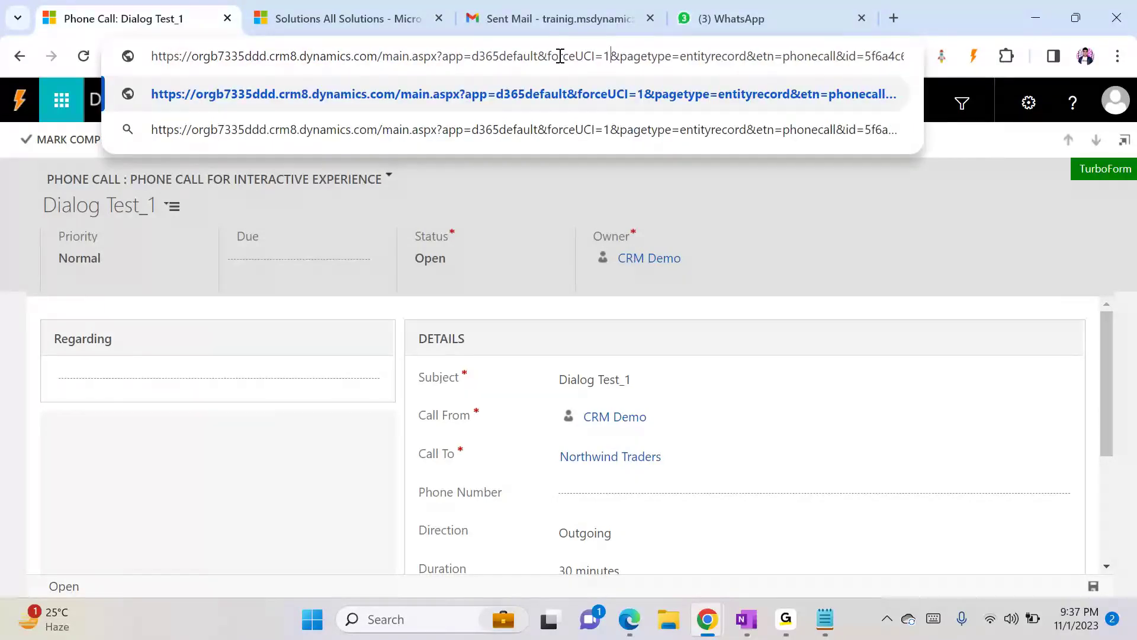
{"action": "key", "text": "Return"}
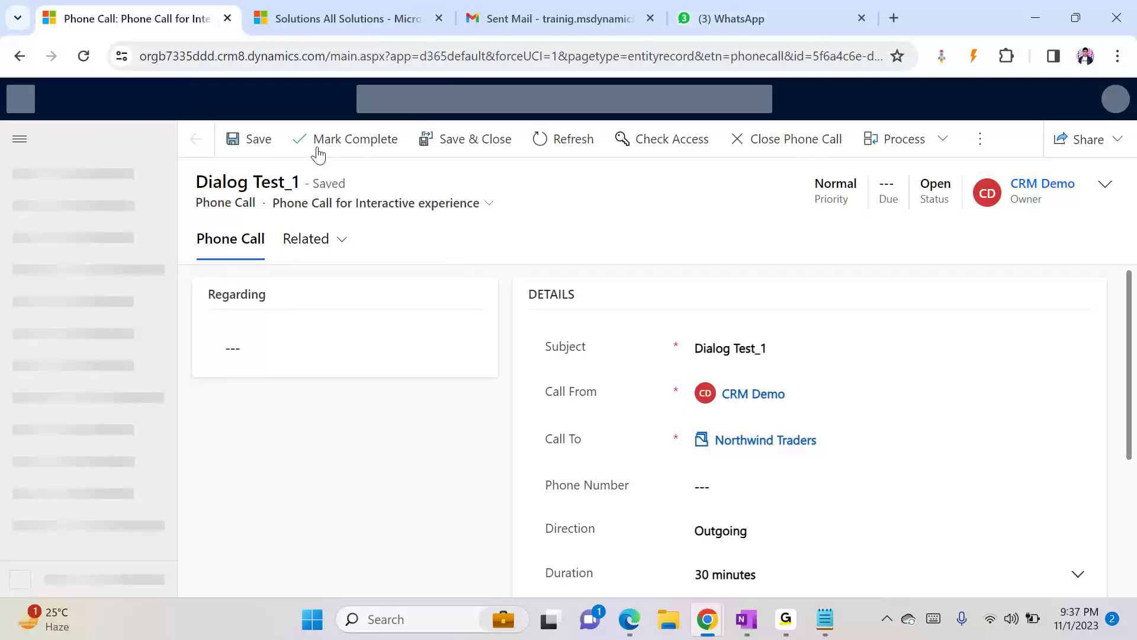
{"action": "left_click", "coordinate": [522, 59]}
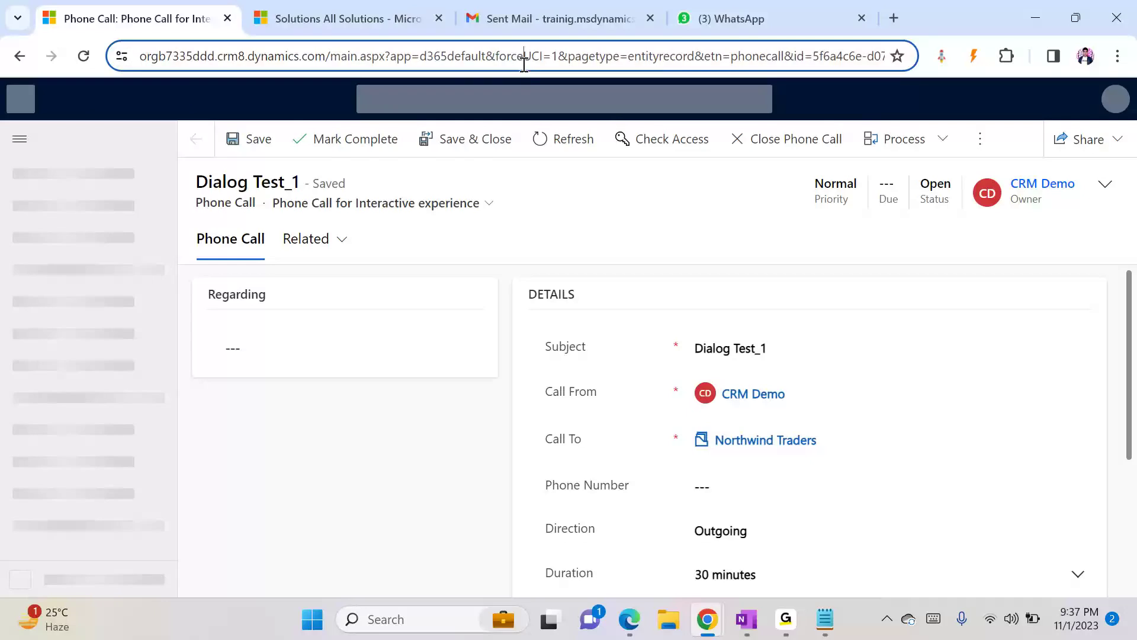
{"action": "key", "text": "Return"}
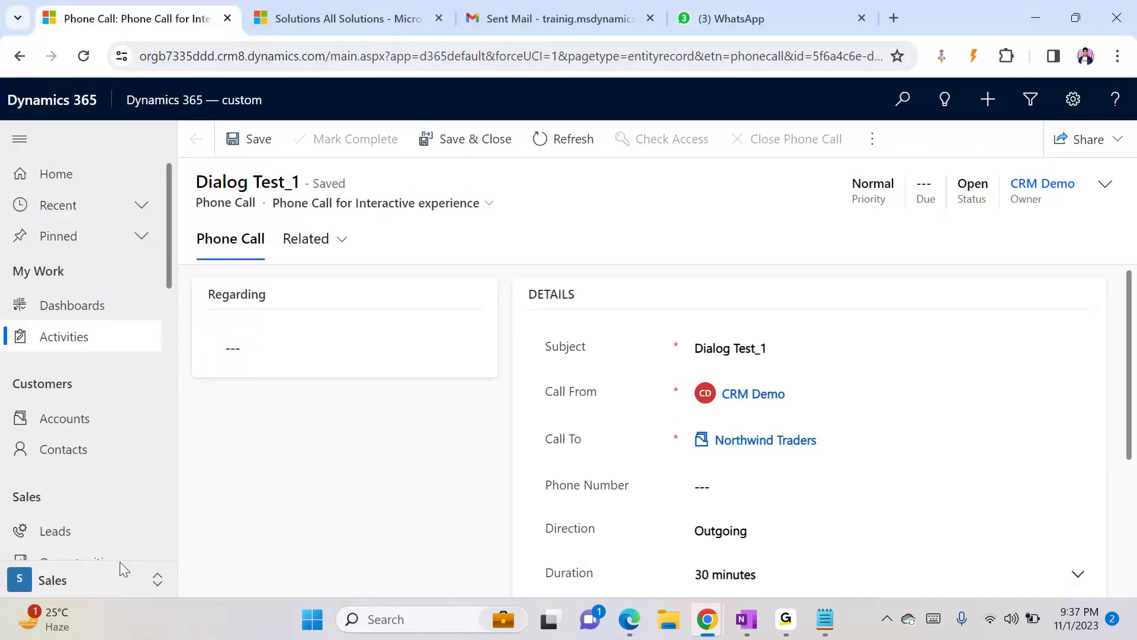
- Switch to the Service area and open the list of active cases
{"action": "left_click", "coordinate": [95, 579]}
{"action": "left_click", "coordinate": [81, 482]}
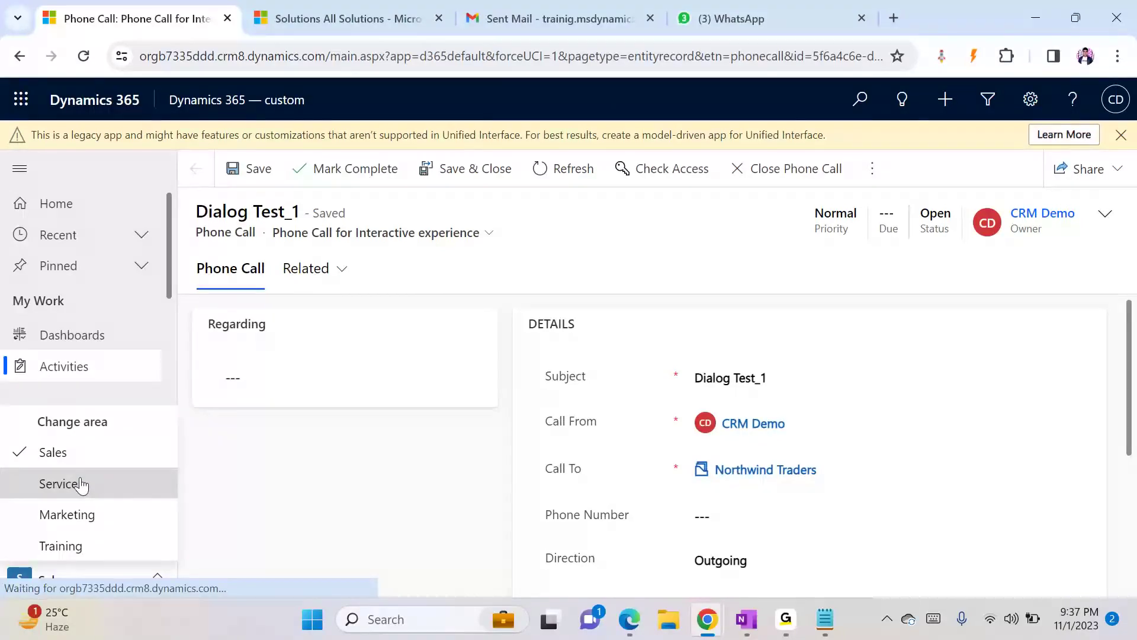
{"action": "left_click", "coordinate": [169, 374]}
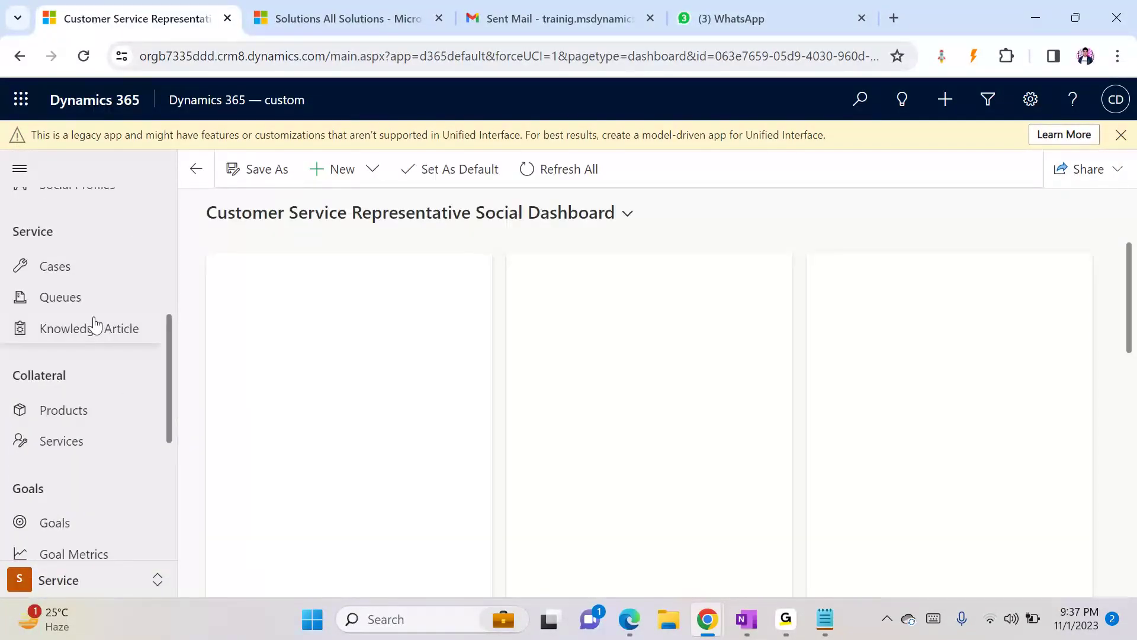
{"action": "left_click", "coordinate": [66, 273]}
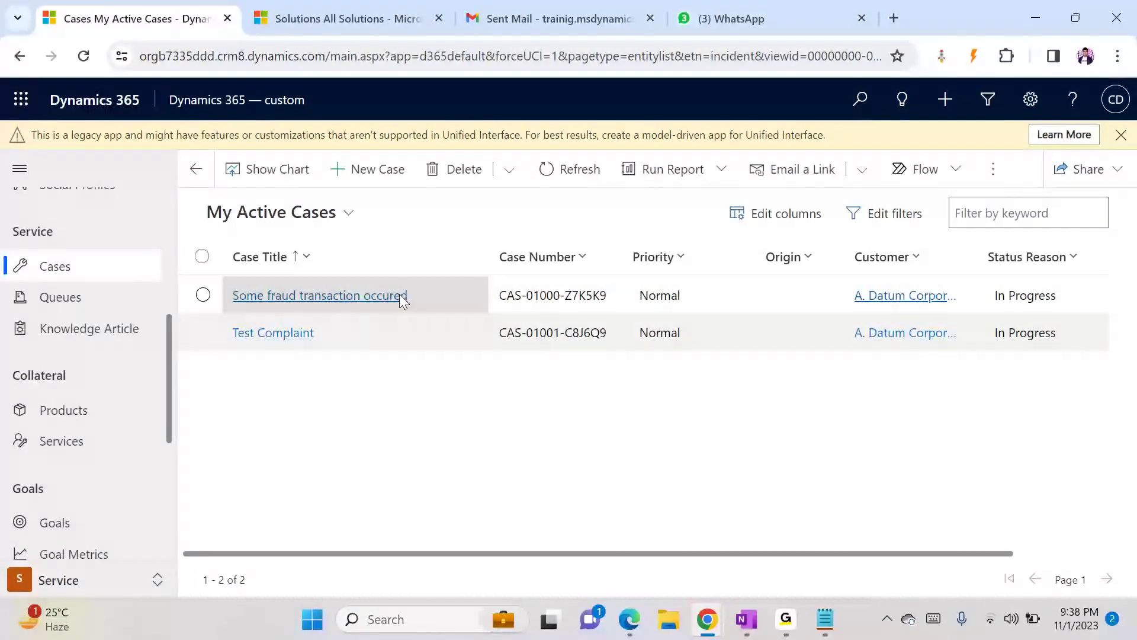
- Open the 'Some fraud transaction occured' and 'Test Complaint' cases in turn to check them, returning to the list
{"action": "left_click", "coordinate": [451, 311]}
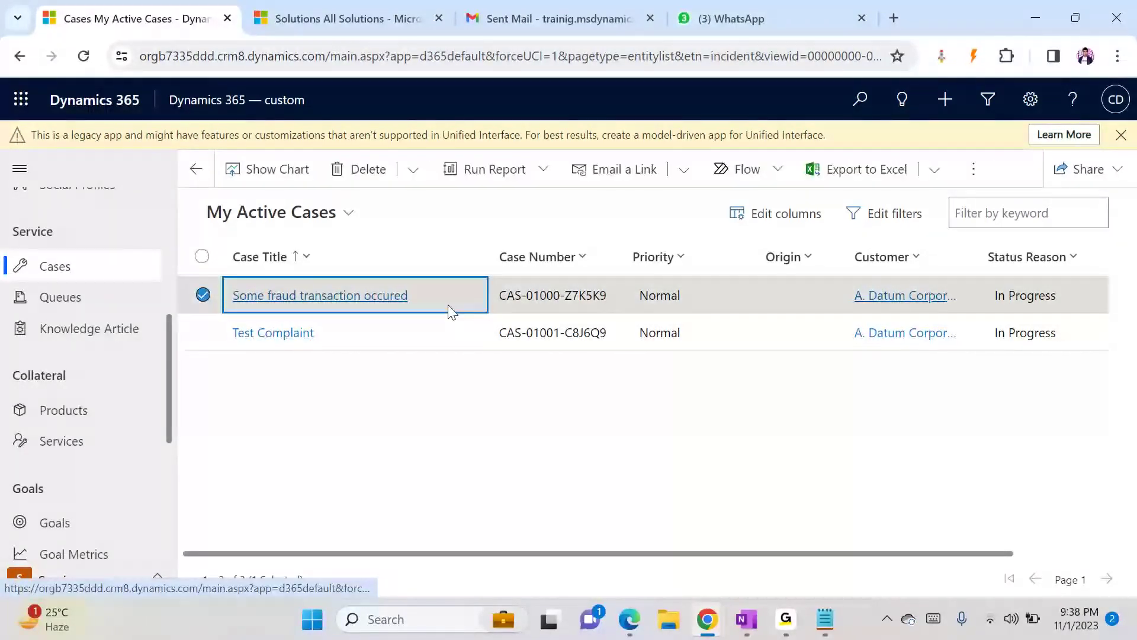
{"action": "left_click", "coordinate": [450, 310]}
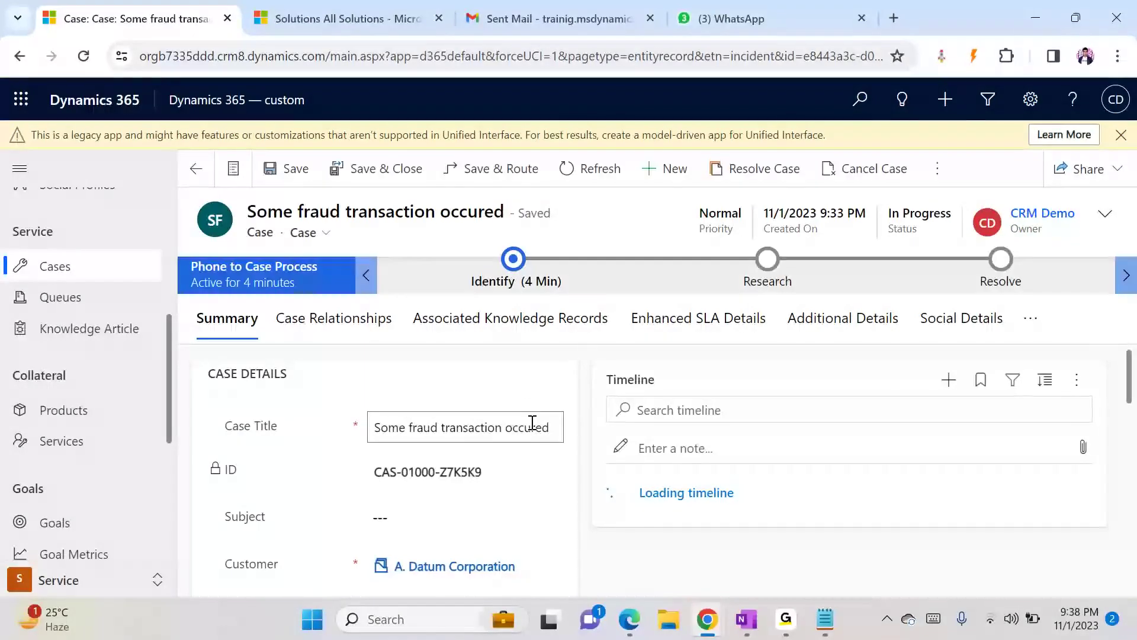
{"action": "left_click", "coordinate": [211, 172]}
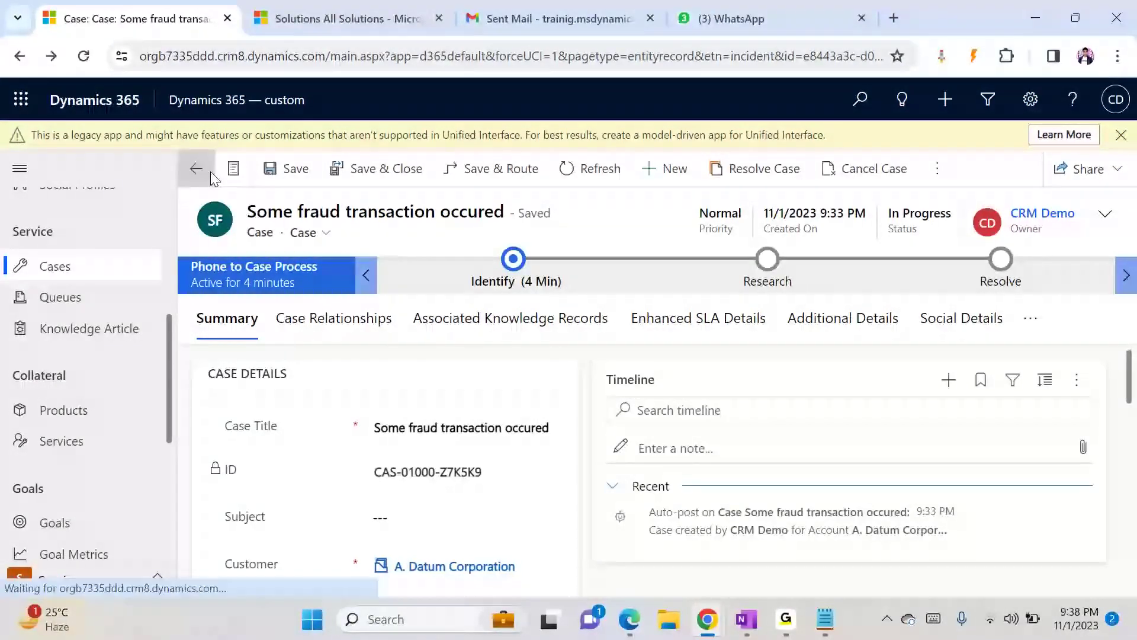
{"action": "left_click", "coordinate": [272, 330]}
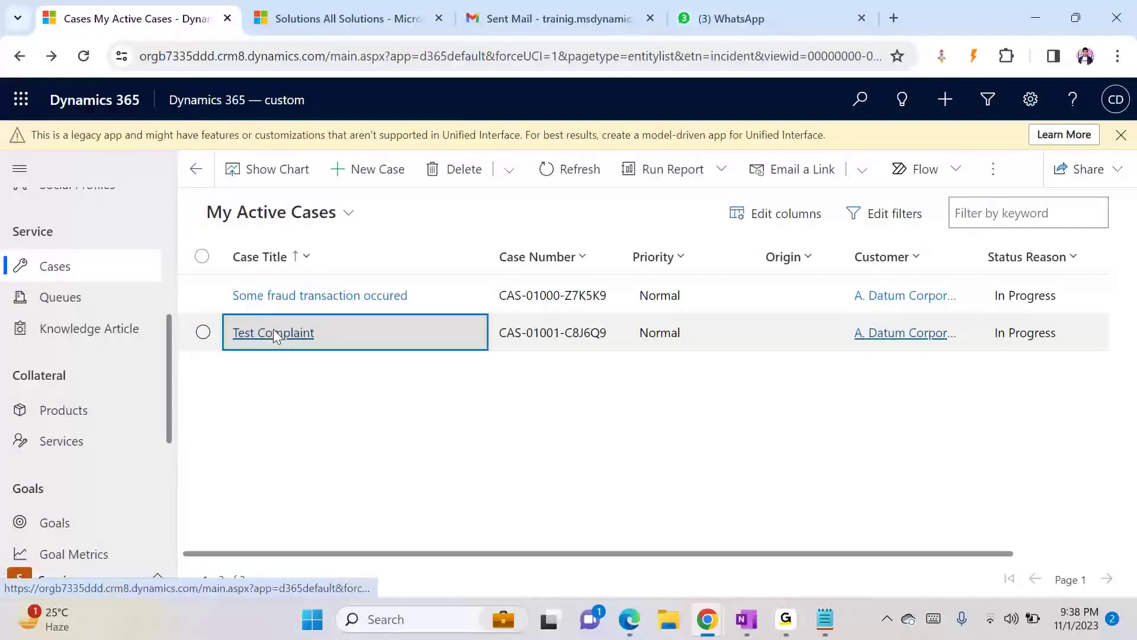
{"action": "left_click", "coordinate": [272, 332]}
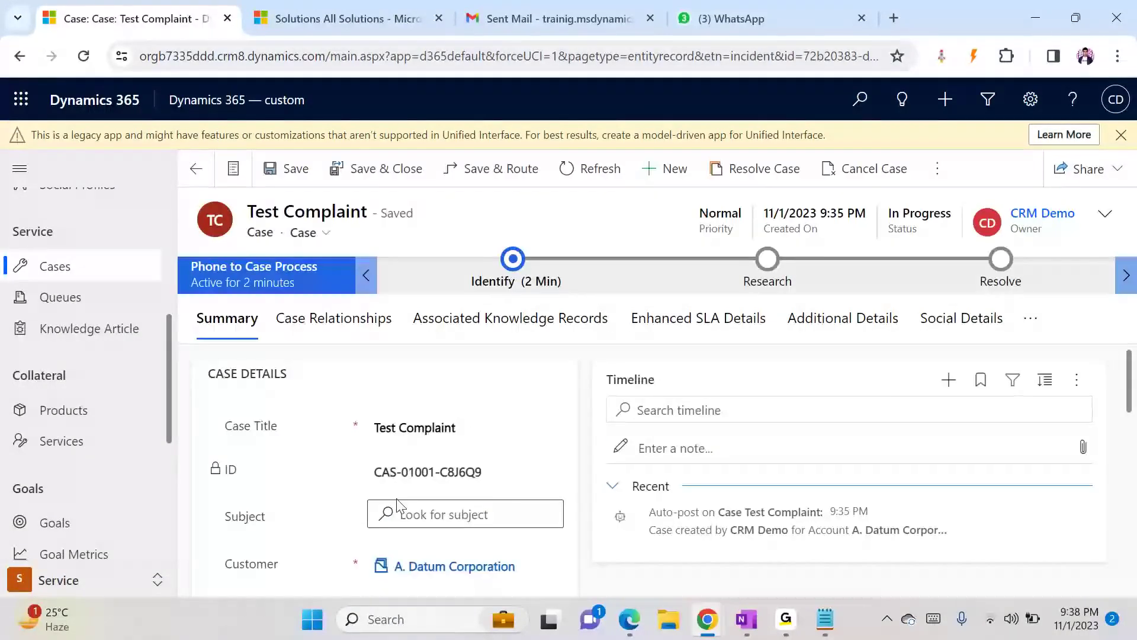
{"action": "left_click", "coordinate": [202, 182]}
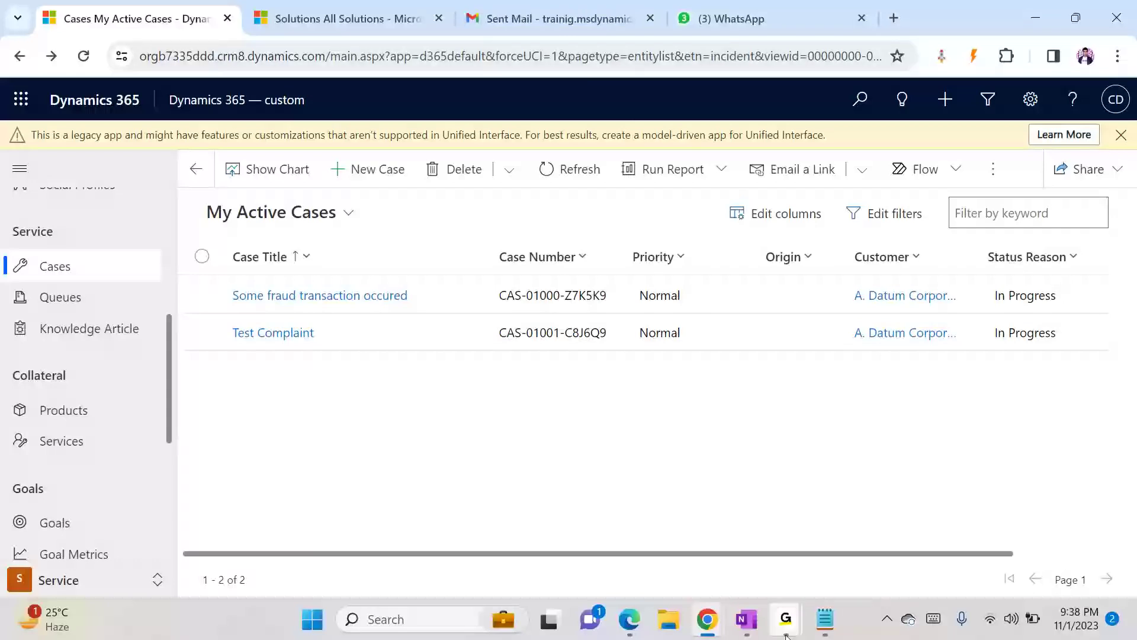
{"action": "mouse_move", "coordinate": [786, 619]}
{"action": "left_click", "coordinate": [823, 547]}
{"action": "left_click", "coordinate": [822, 544]}
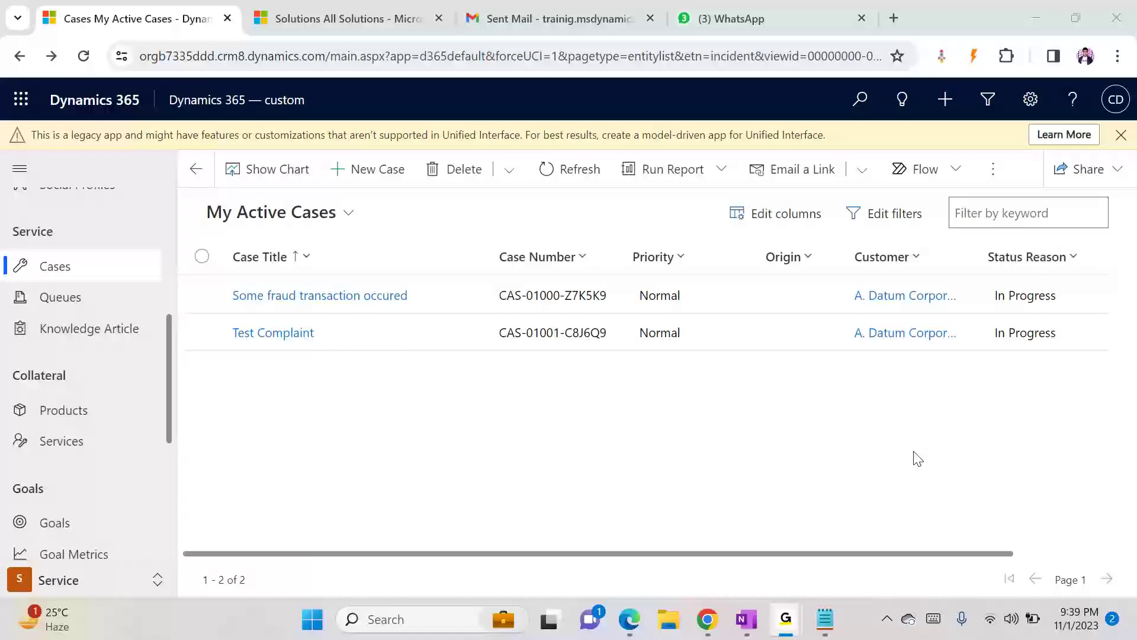
{"action": "left_click", "coordinate": [1044, 16]}
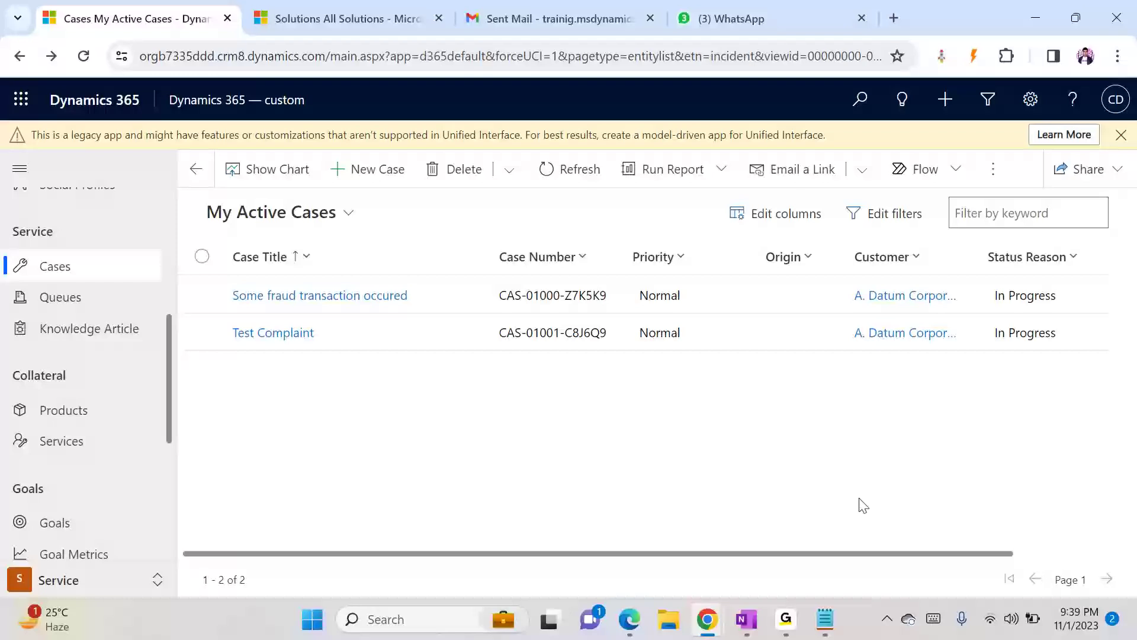
- Open the 'Some fraud transaction occured' case and examine its case ID
{"action": "left_click", "coordinate": [368, 27]}
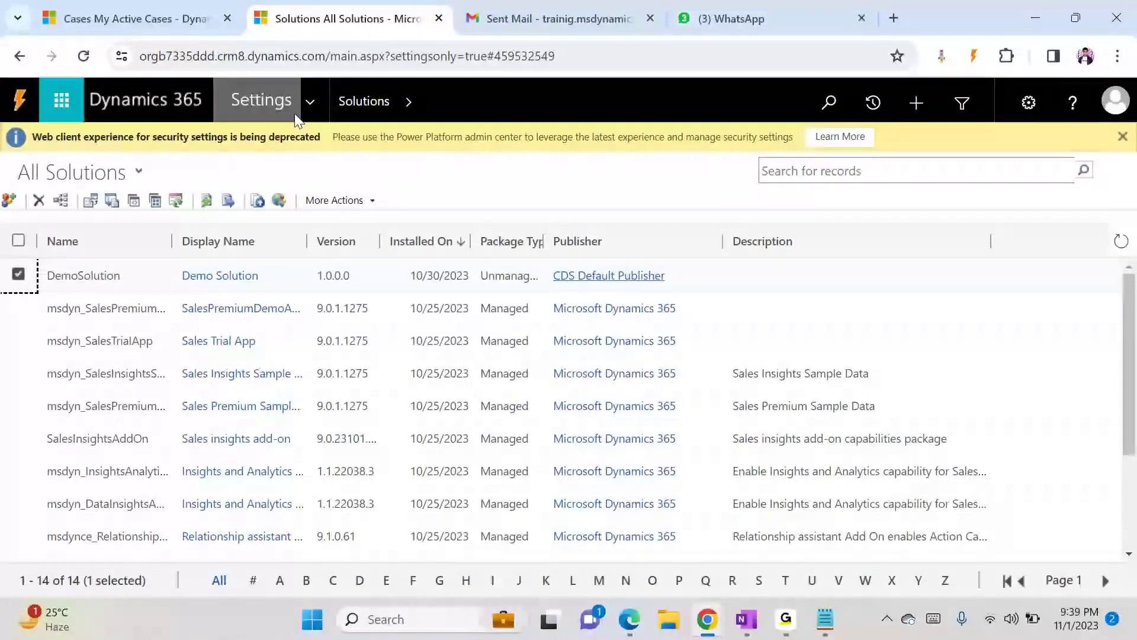
{"action": "left_click", "coordinate": [126, 9]}
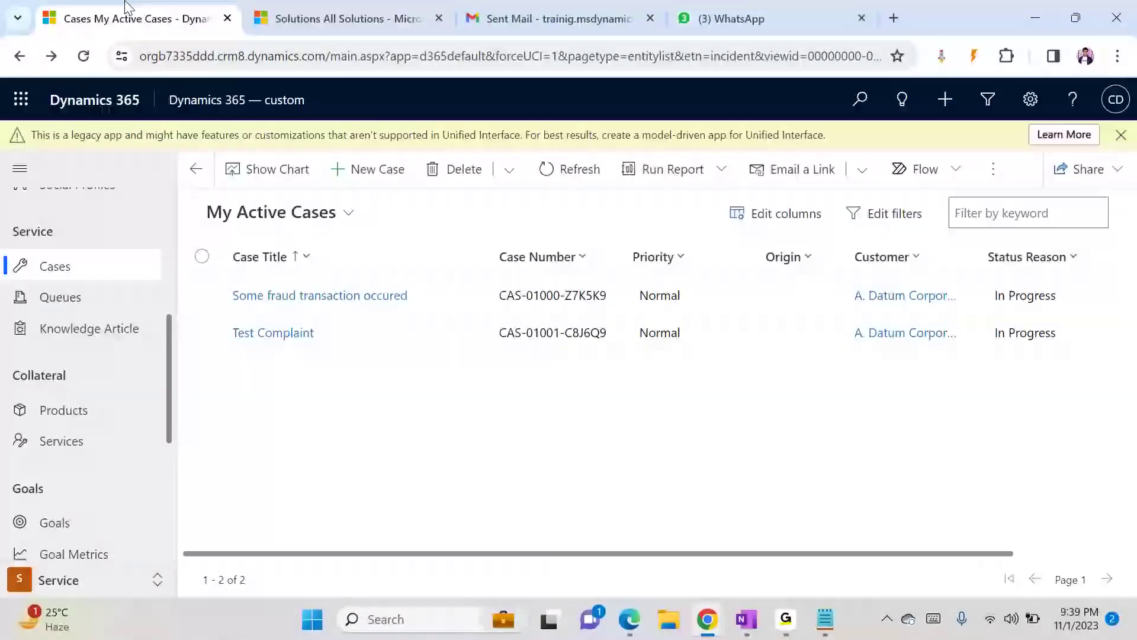
{"action": "left_click", "coordinate": [319, 305]}
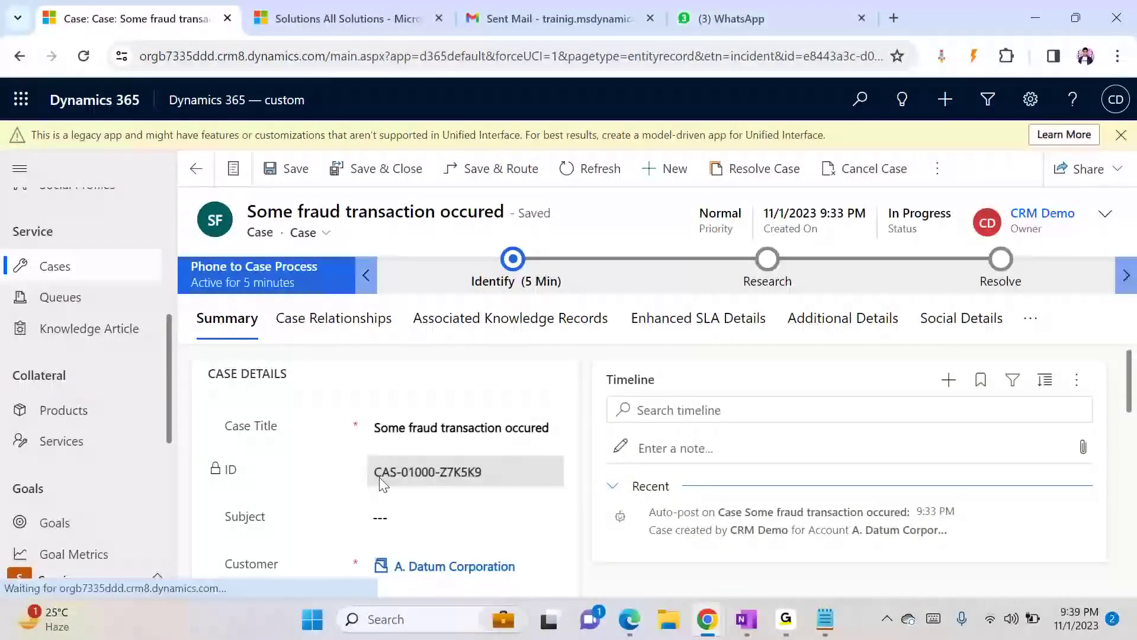
{"action": "left_click_drag", "start_coordinate": [382, 477], "coordinate": [470, 493]}
{"action": "left_click", "coordinate": [472, 495]}
{"action": "left_click_drag", "start_coordinate": [374, 473], "coordinate": [536, 495]}
{"action": "left_click", "coordinate": [507, 474]}
{"action": "left_click", "coordinate": [373, 472]}
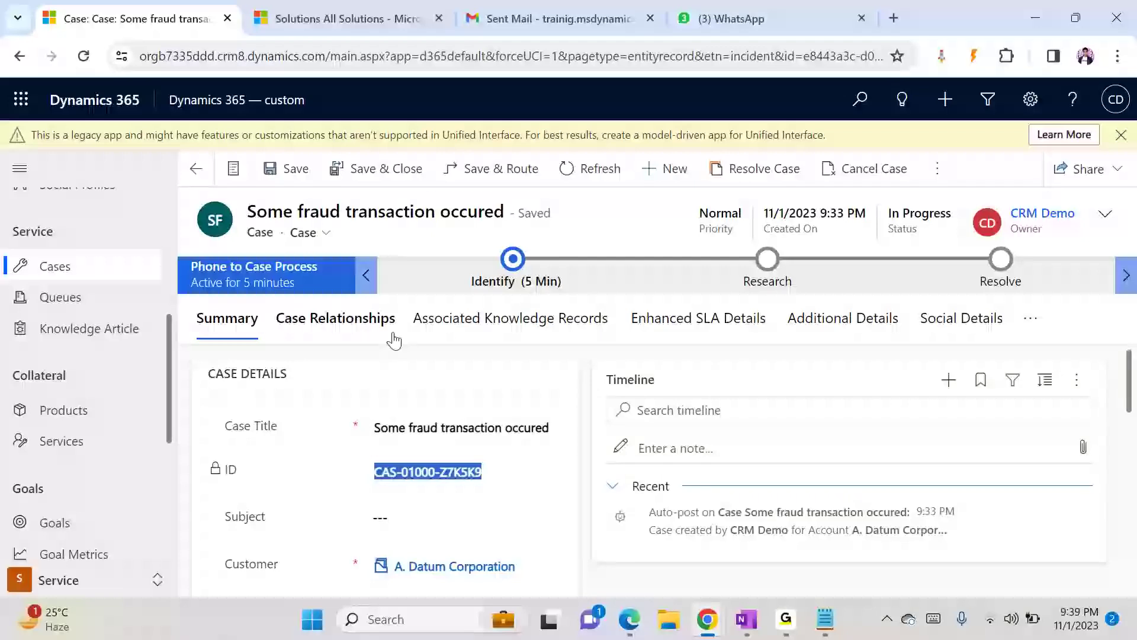
- Open Auto-Numbering in Administration settings and set the Cases prefix to IND
{"action": "left_click", "coordinate": [285, 20]}
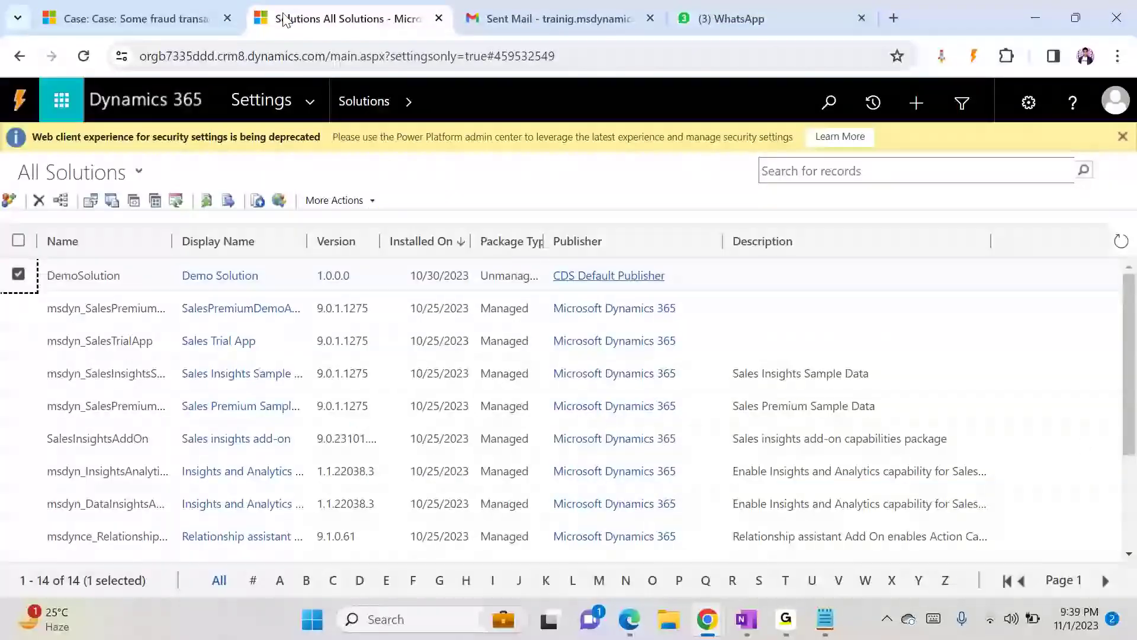
{"action": "left_click", "coordinate": [308, 95]}
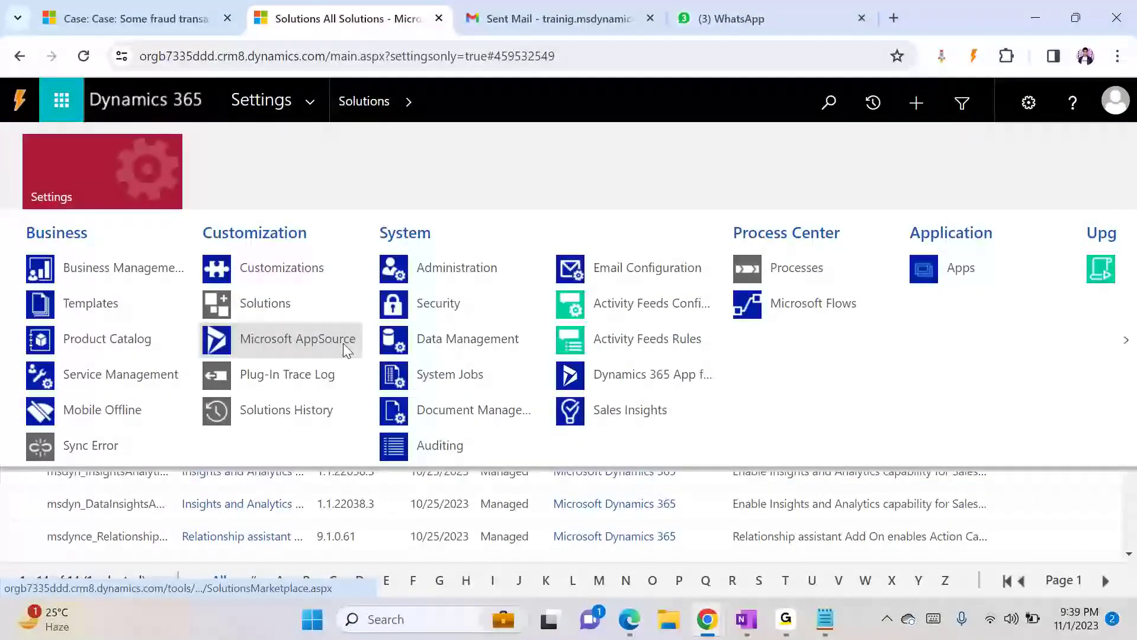
{"action": "left_click", "coordinate": [512, 272]}
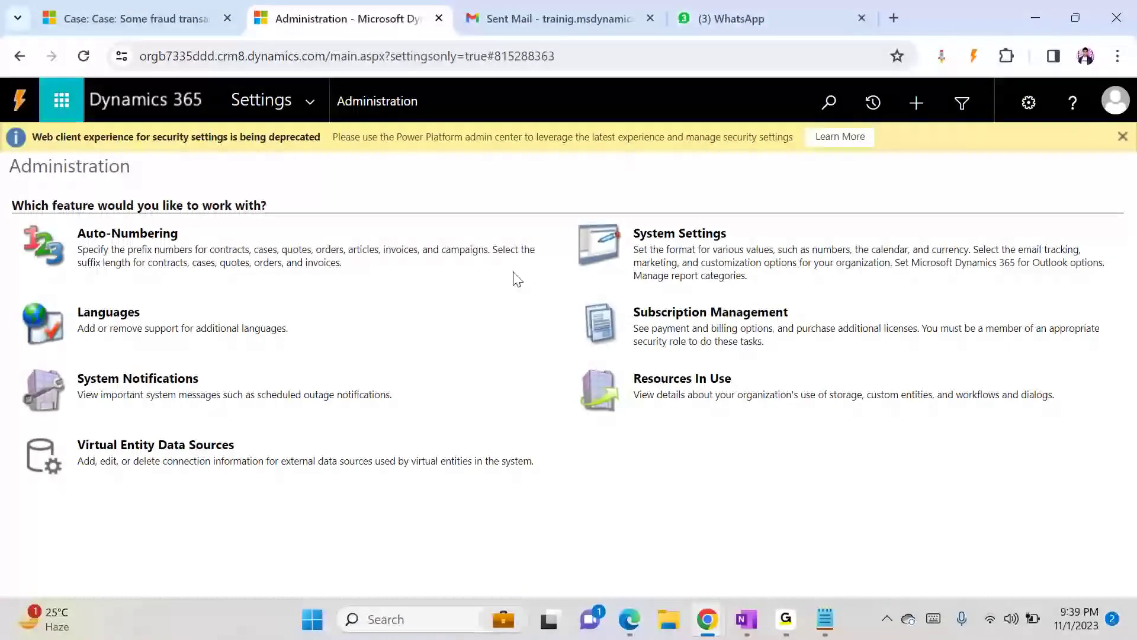
{"action": "left_click", "coordinate": [151, 233]}
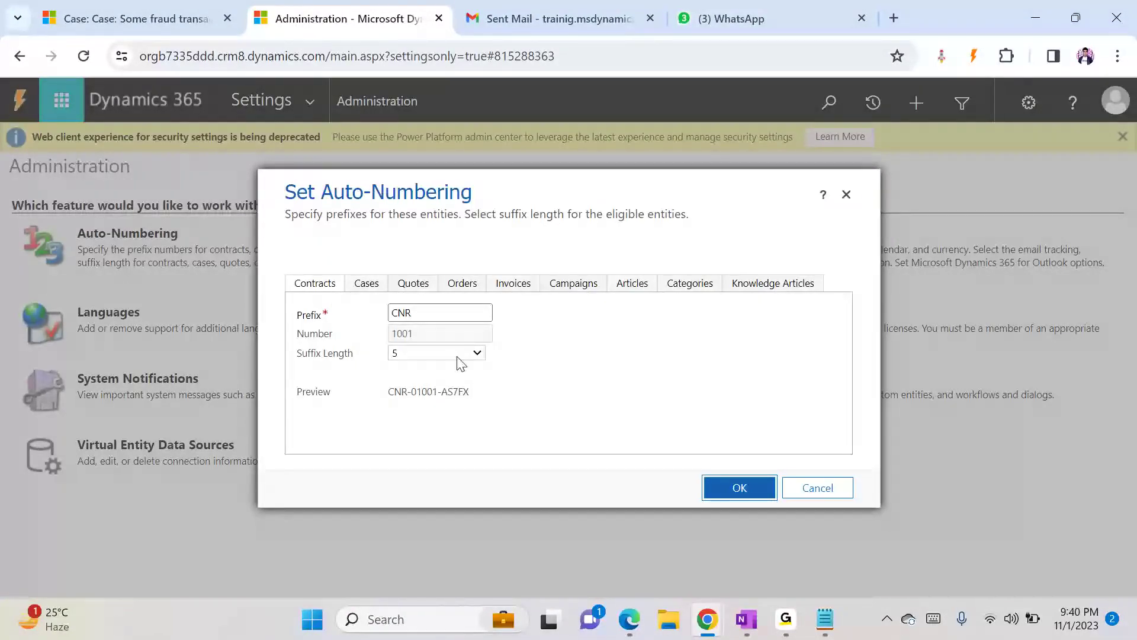
{"action": "left_click", "coordinate": [367, 286]}
{"action": "left_click", "coordinate": [429, 314]}
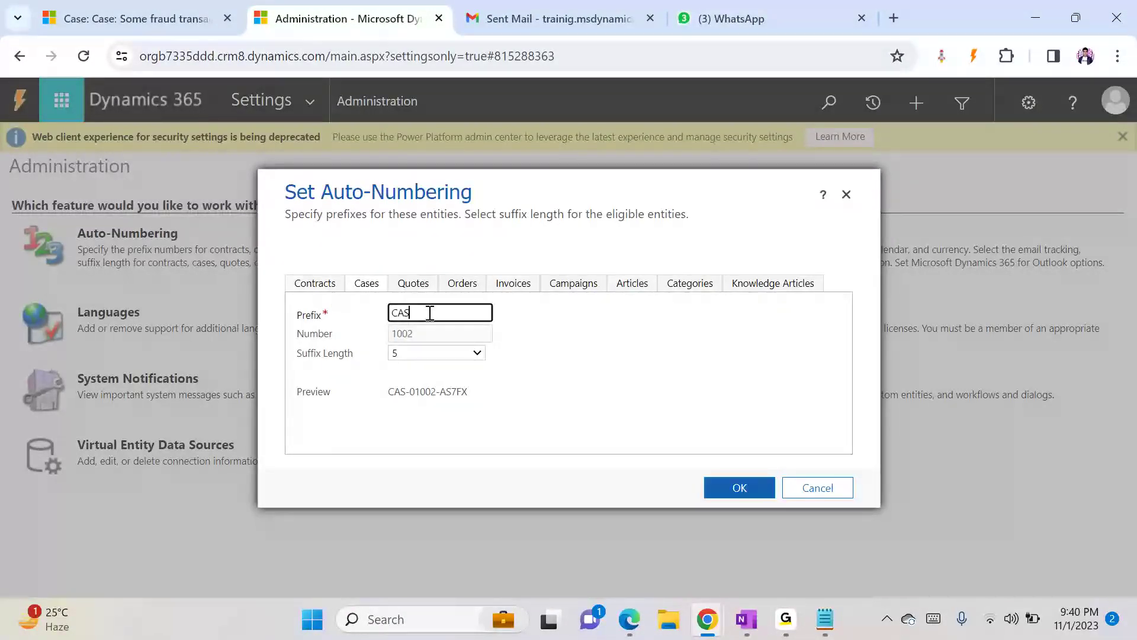
{"action": "key", "text": "BackSpace"}
{"action": "key", "text": "BackSpace"}
{"action": "key", "text": "BackSpace"}
{"action": "type", "text": "D36"}
{"action": "key", "text": "BackSpace"}
{"action": "key", "text": "BackSpace"}
{"action": "key", "text": "BackSpace"}
{"action": "type", "text": "IND"}
{"action": "left_click", "coordinate": [572, 403]}
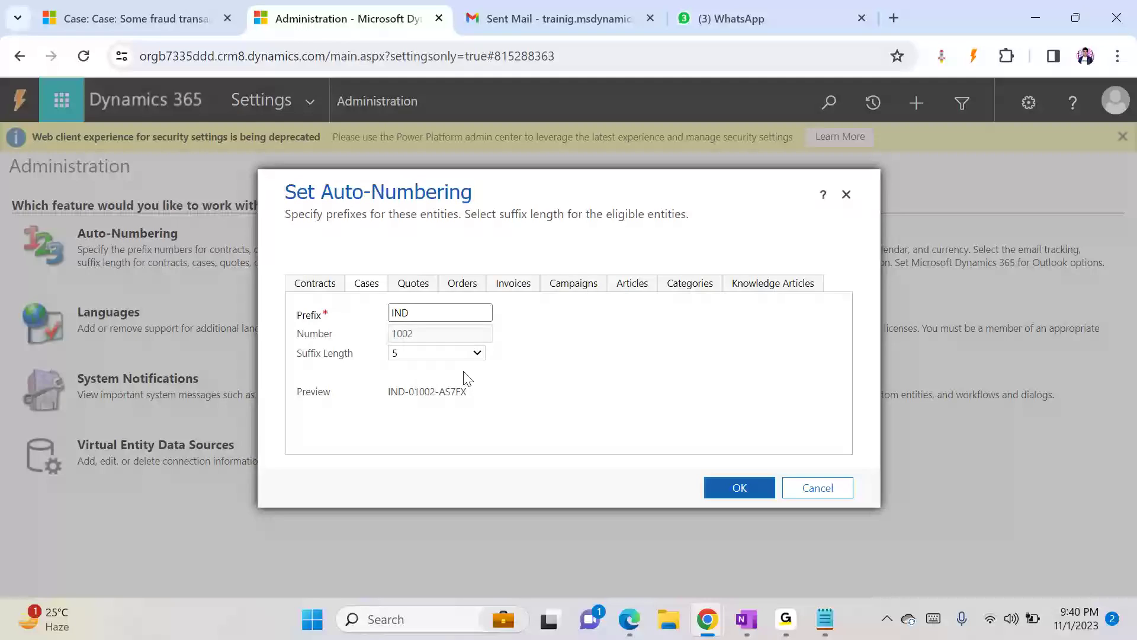
- Set the Cases suffix length to 6 and accept the change prompt
{"action": "left_click", "coordinate": [418, 354]}
{"action": "left_click", "coordinate": [408, 395]}
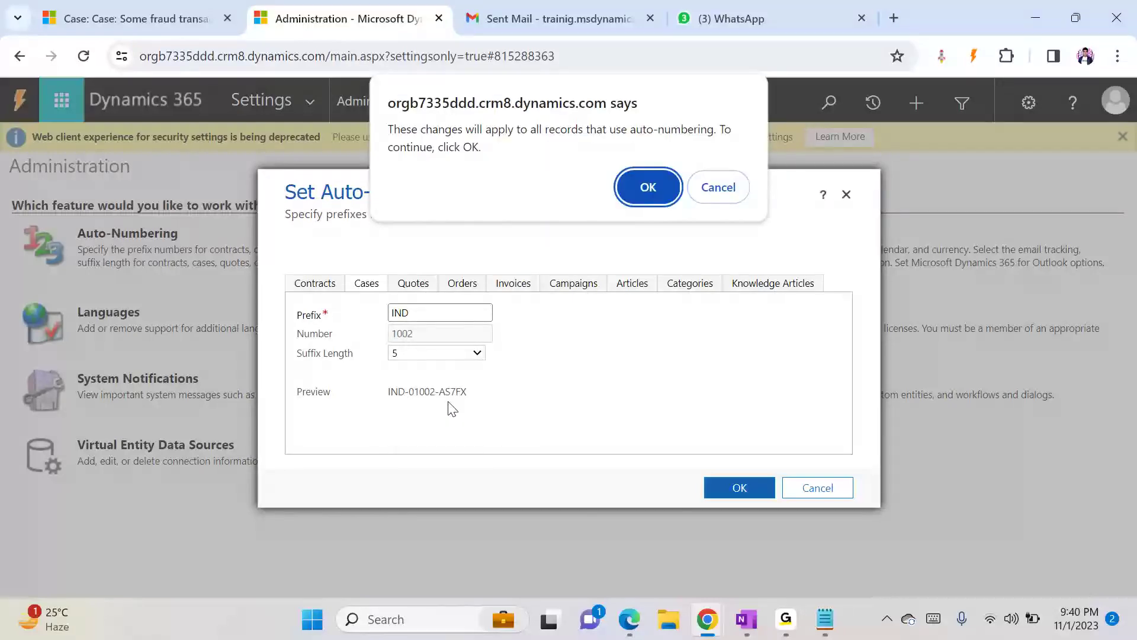
{"action": "left_click", "coordinate": [635, 201]}
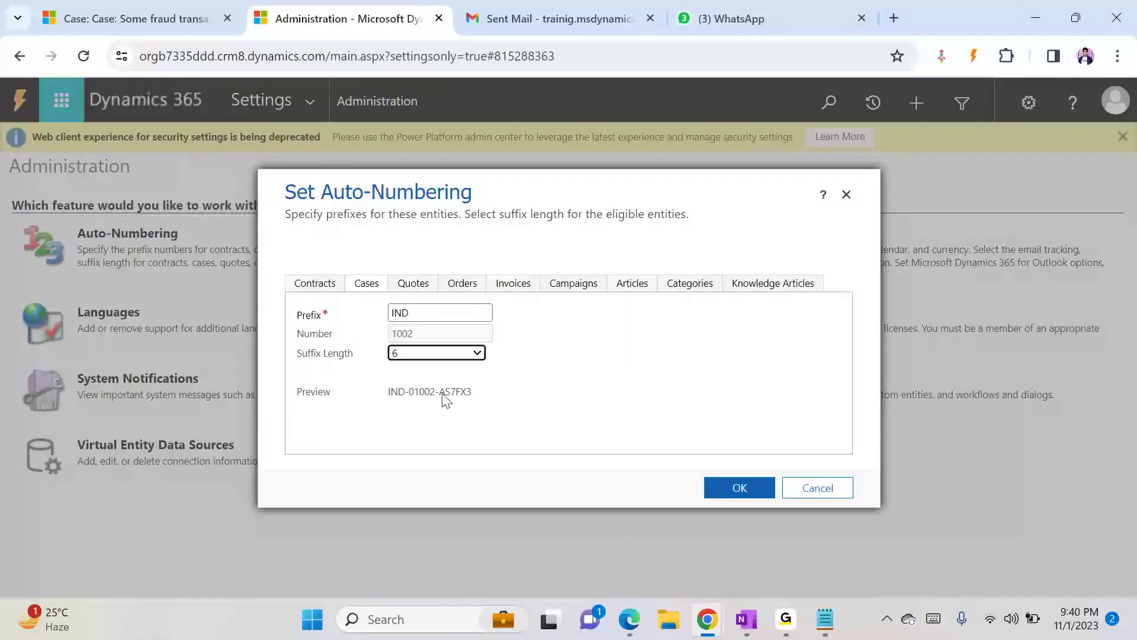
{"action": "left_click_drag", "start_coordinate": [440, 392], "coordinate": [477, 396]}
{"action": "left_click", "coordinate": [473, 396]}
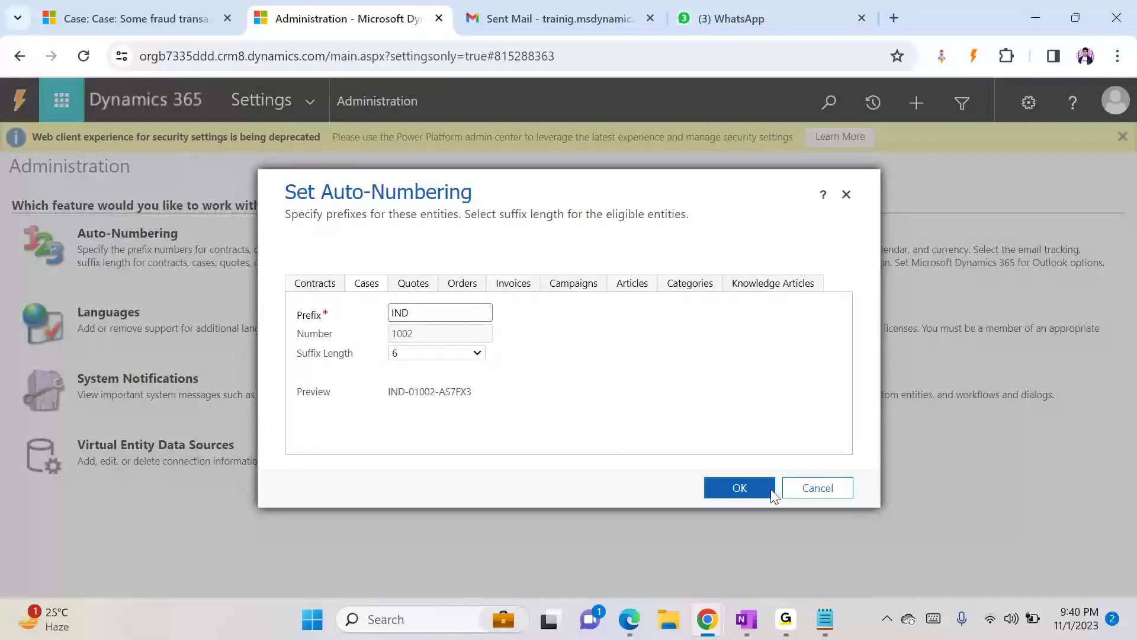
- Save the auto-numbering settings, waiting out the unresponsive page
{"action": "left_click", "coordinate": [755, 488]}
{"action": "left_click", "coordinate": [755, 488]}
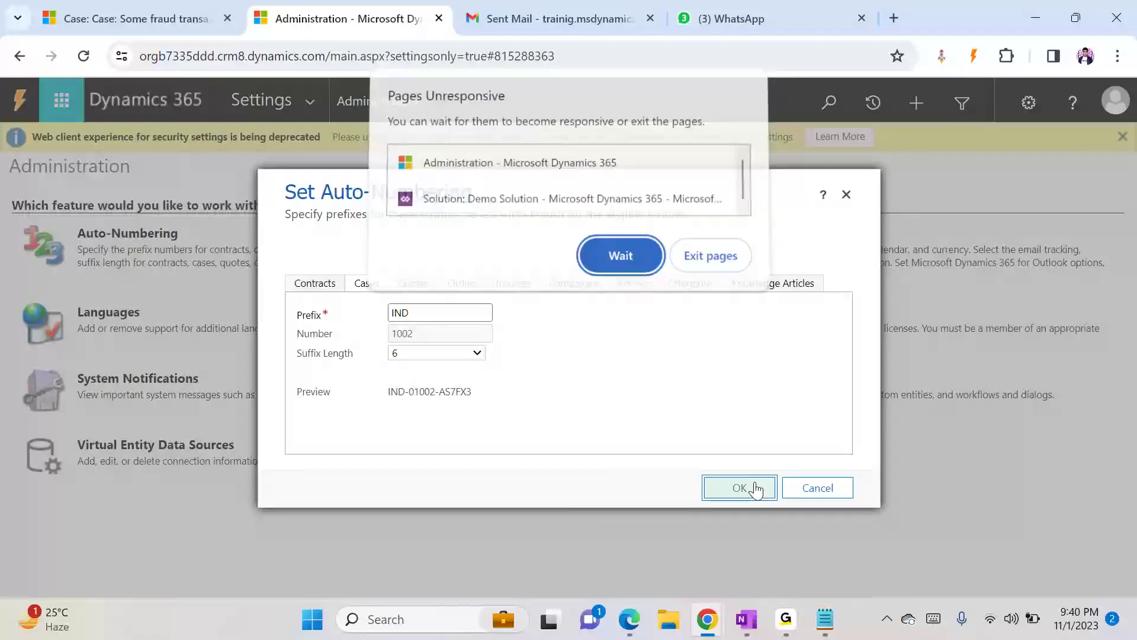
{"action": "left_click", "coordinate": [623, 273]}
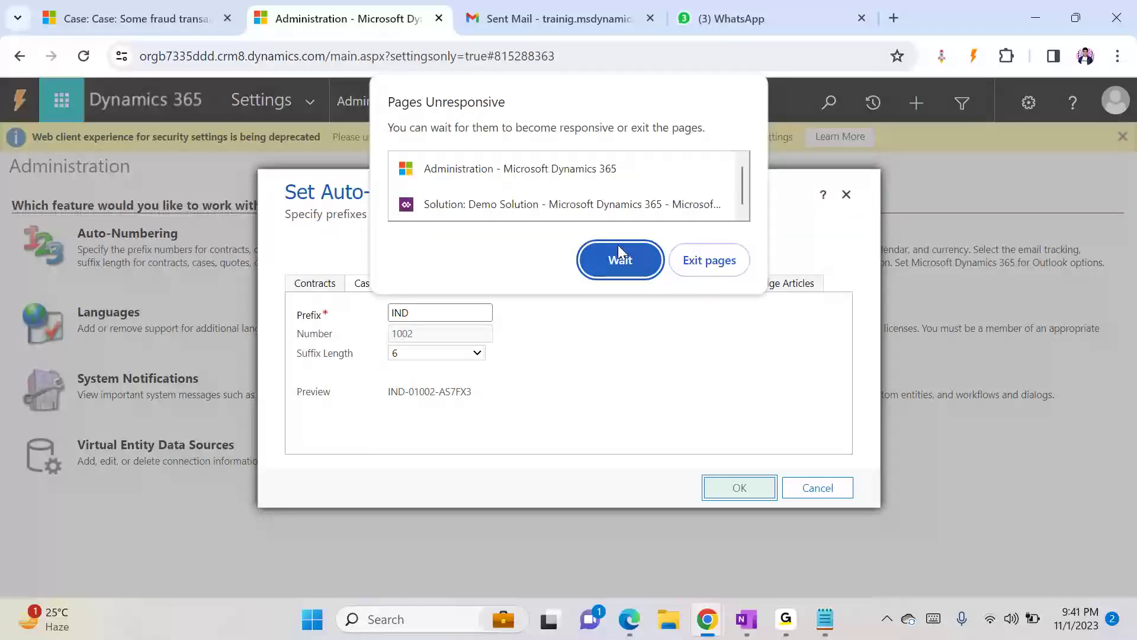
{"action": "left_click", "coordinate": [619, 256]}
{"action": "left_click", "coordinate": [618, 260]}
{"action": "left_click", "coordinate": [618, 260]}
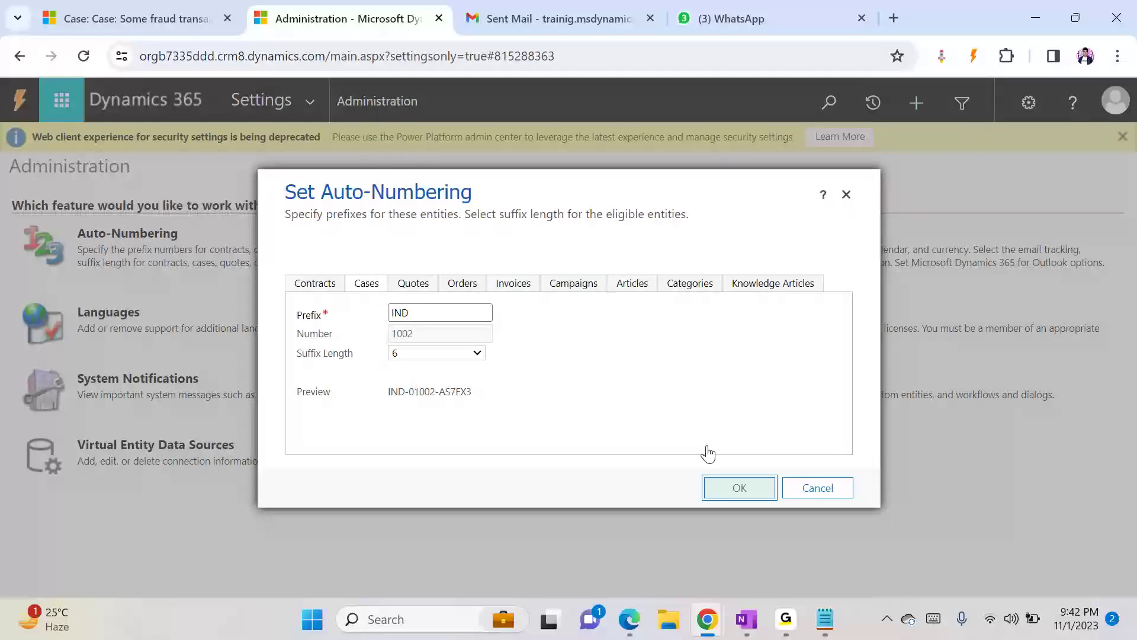
{"action": "left_click", "coordinate": [716, 498]}
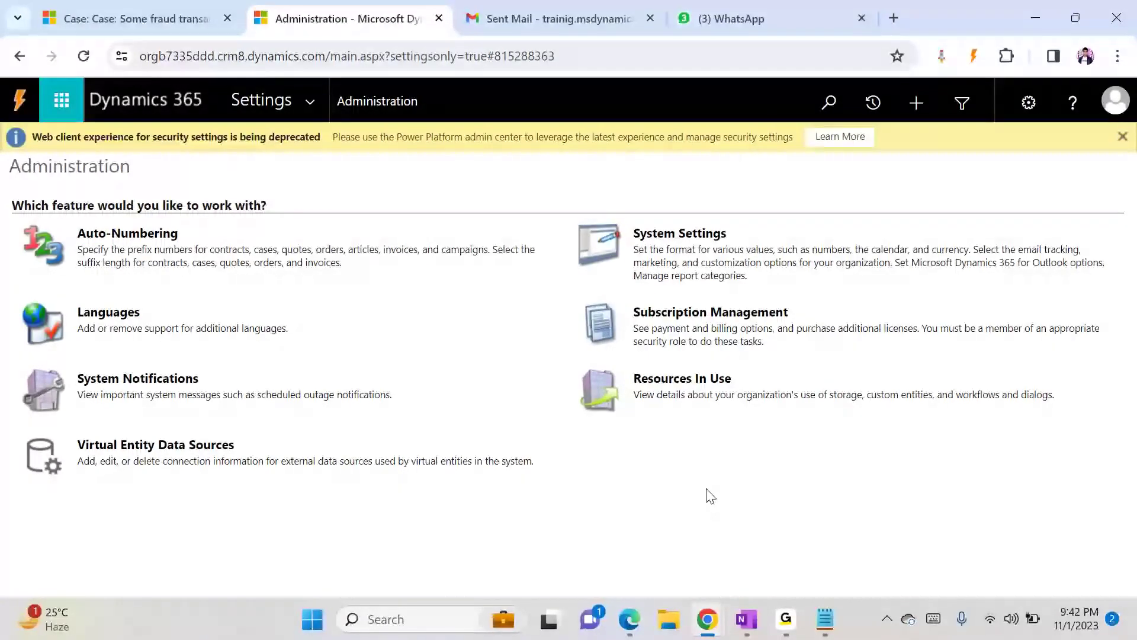
- Return to the 'Some fraud transaction occured' case tab and examine its case ID
{"action": "left_click", "coordinate": [165, 24]}
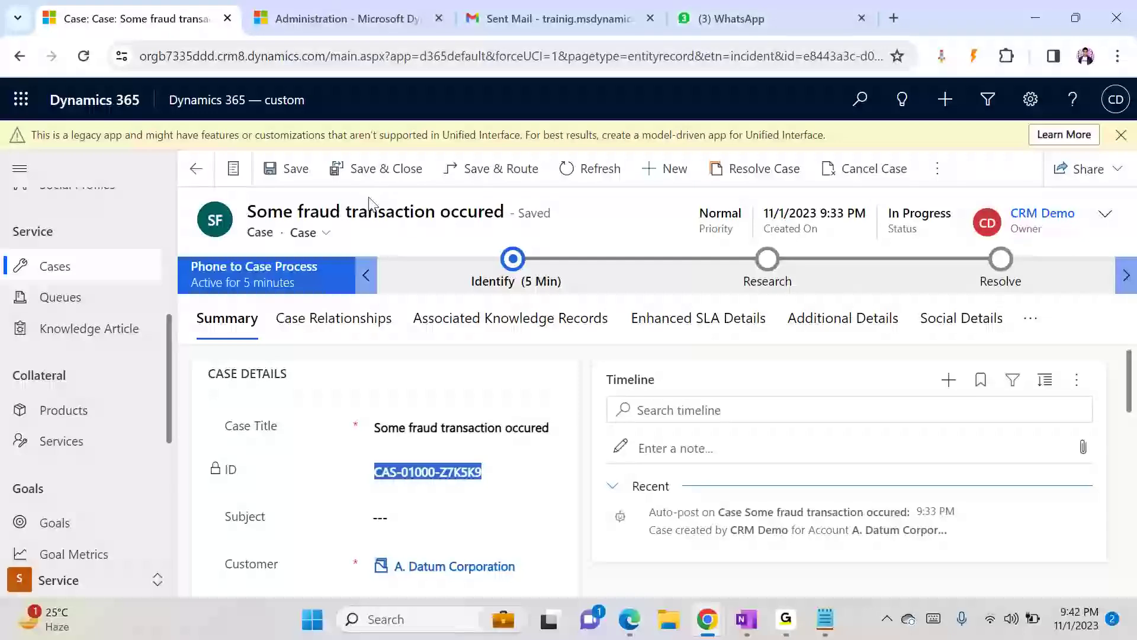
{"action": "left_click", "coordinate": [655, 168]}
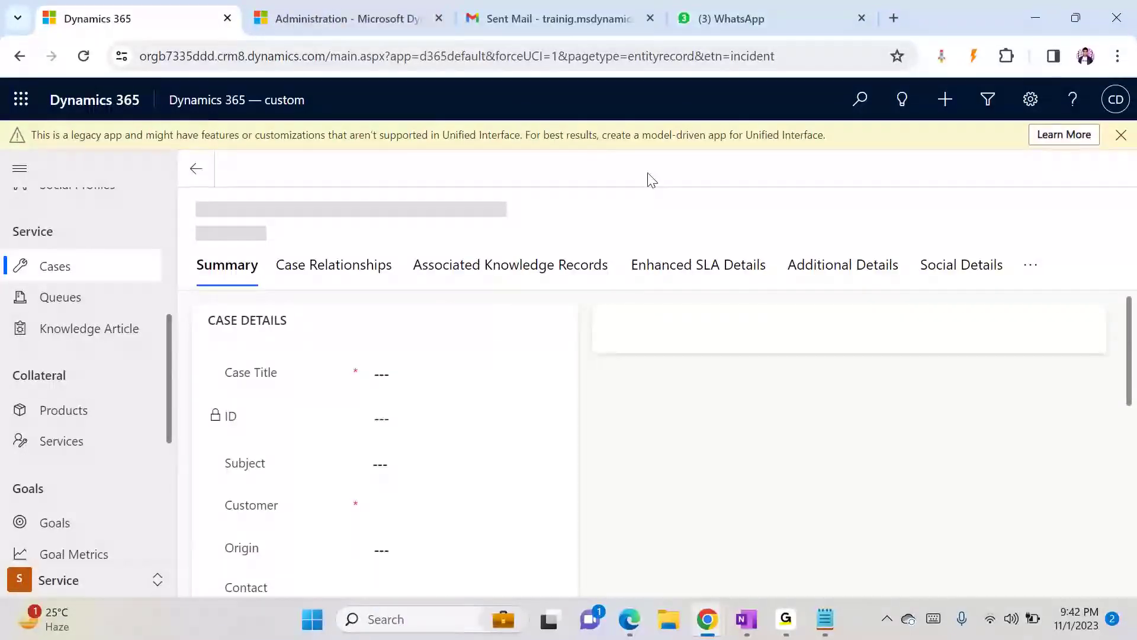
{"action": "left_click", "coordinate": [196, 169]}
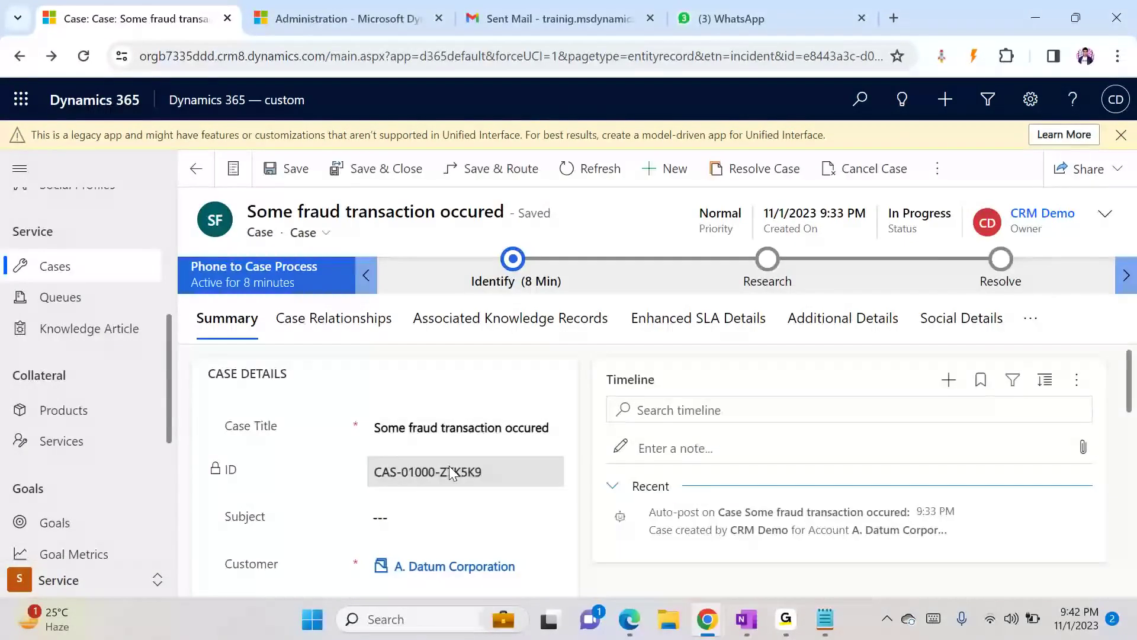
{"action": "double_click", "coordinate": [443, 479]}
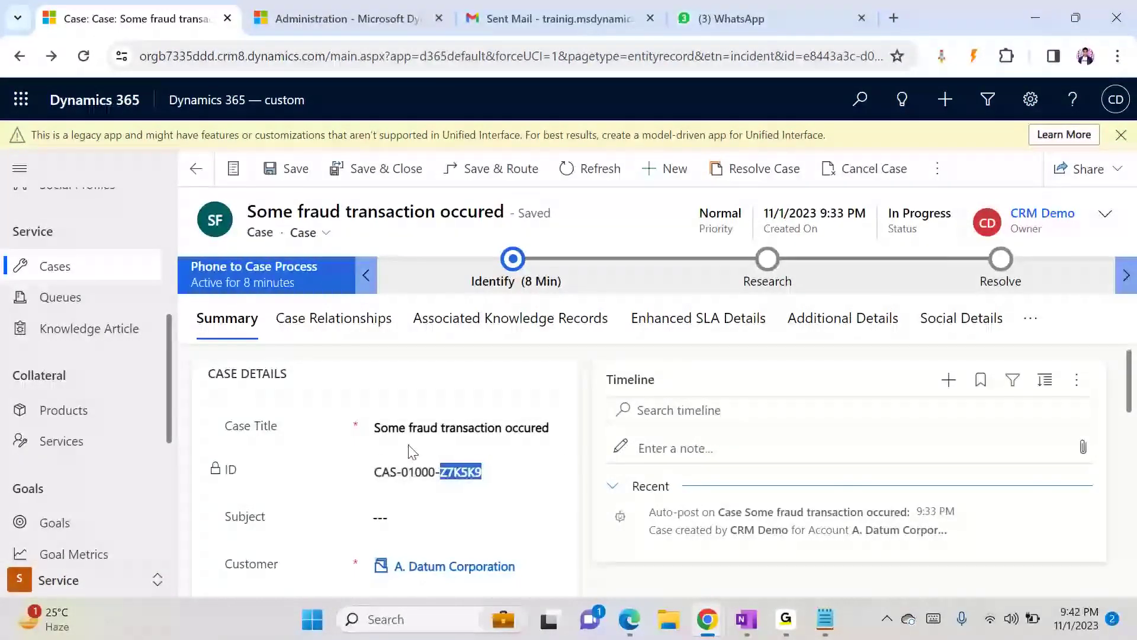
{"action": "left_click_drag", "start_coordinate": [378, 481], "coordinate": [391, 480]}
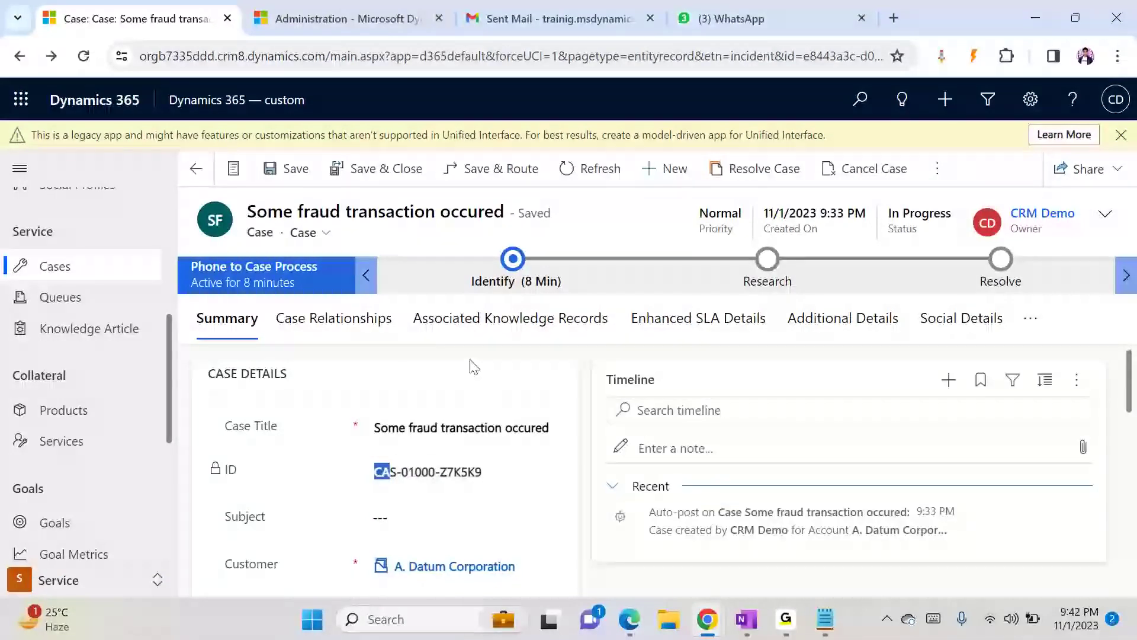
- Create and save a new case titled 'My Demo case' for customer Alpine Ski House, then inspect its ID
{"action": "left_click", "coordinate": [664, 179]}
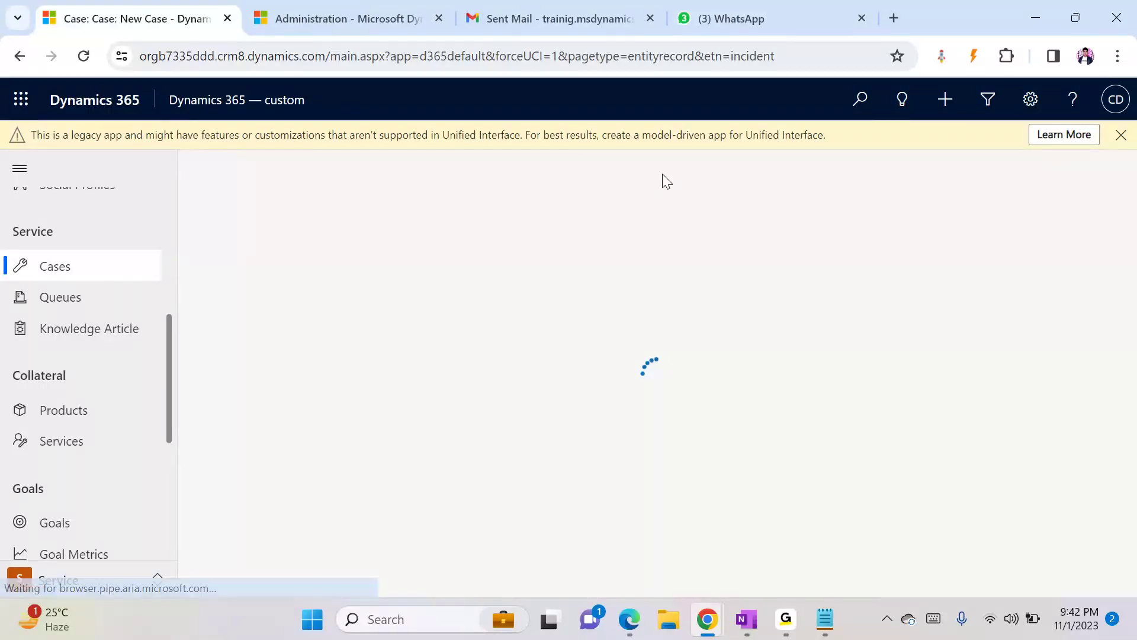
{"action": "left_click", "coordinate": [396, 443]}
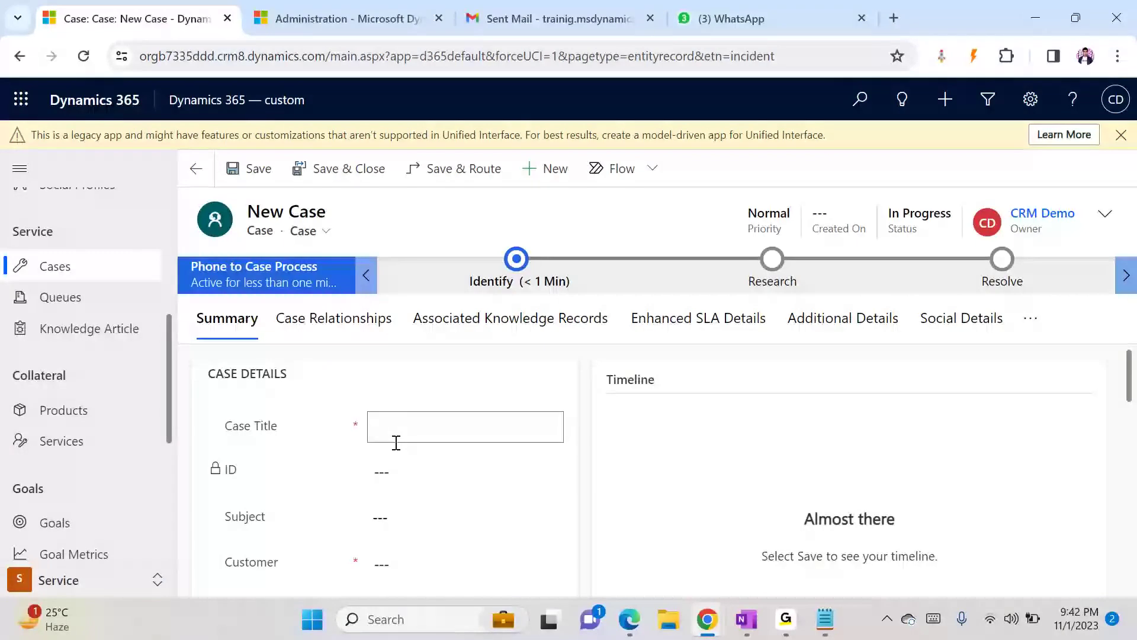
{"action": "type", "text": "My De"}
{"action": "type", "text": "c"}
{"action": "type", "text": "mo case"}
{"action": "left_click", "coordinate": [418, 561]}
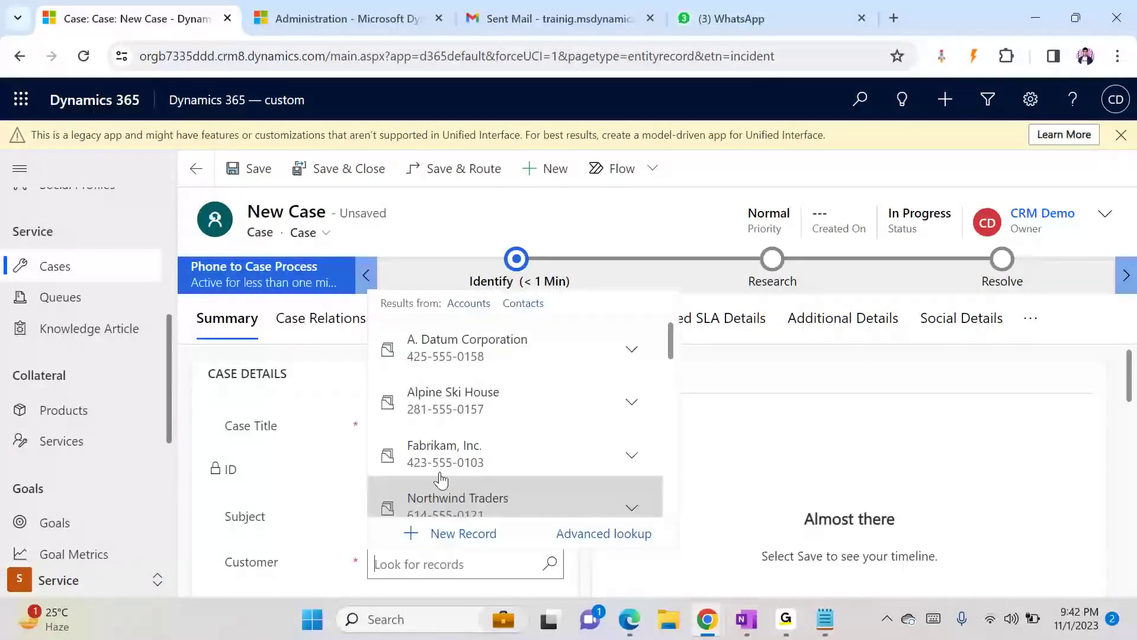
{"action": "left_click", "coordinate": [441, 401]}
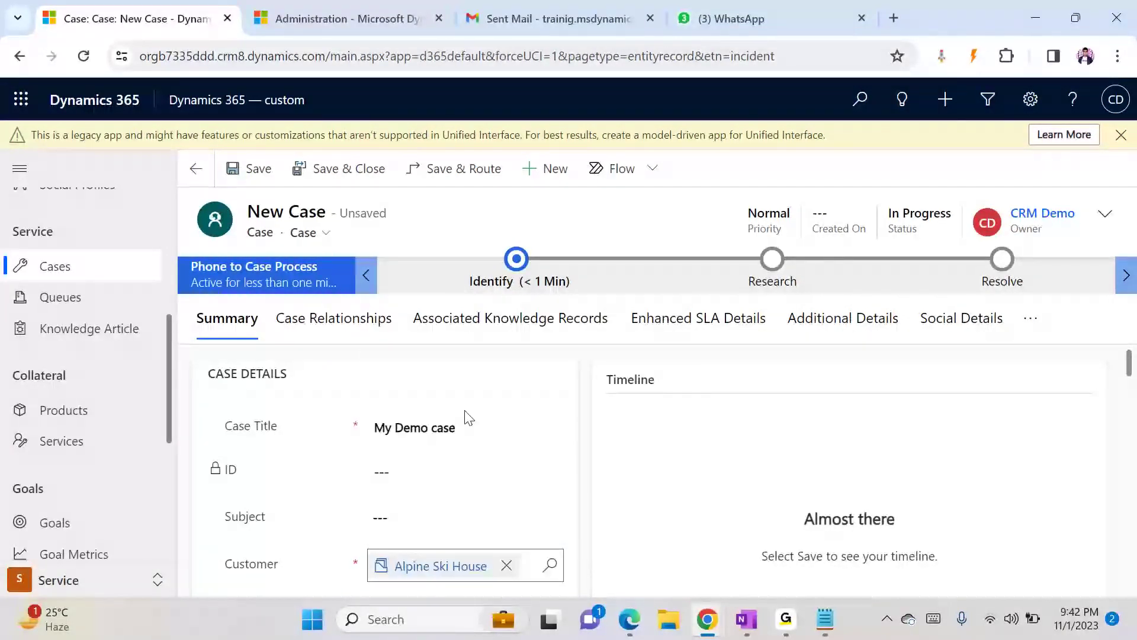
{"action": "key", "text": "ctrl+s"}
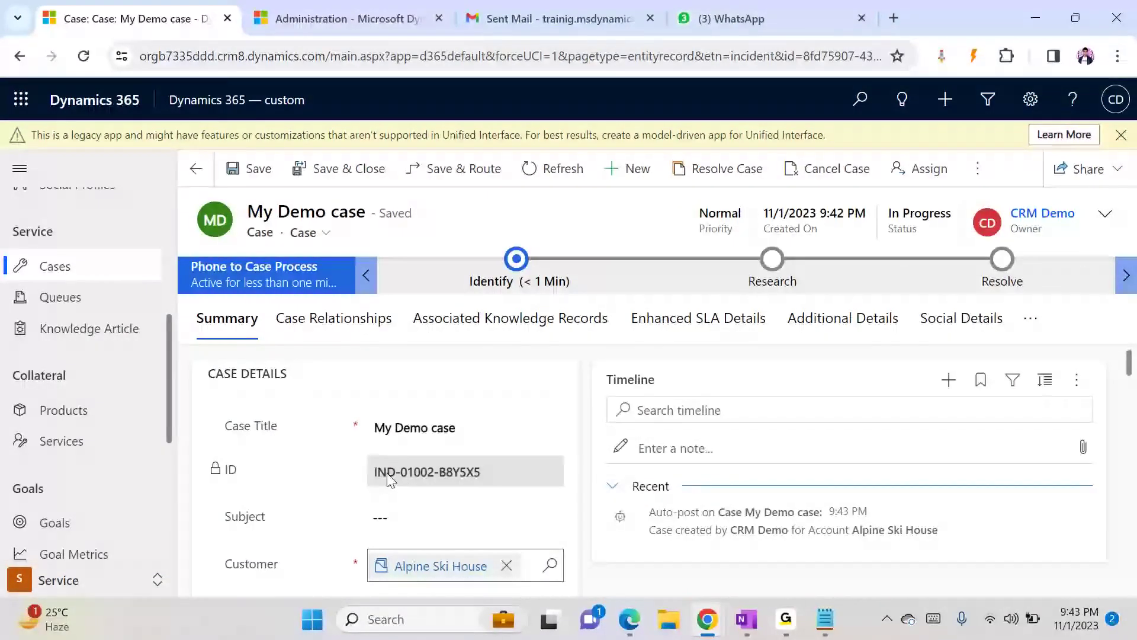
{"action": "double_click", "coordinate": [385, 476]}
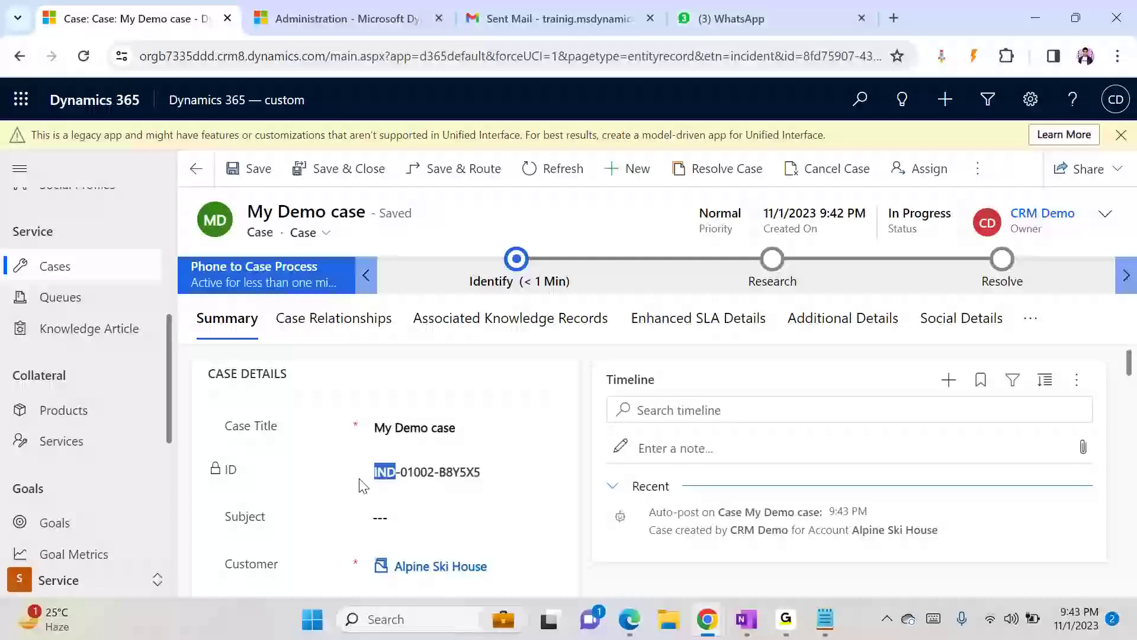
- Reopen Auto-Numbering and review the prefixes on each entity tab, then cancel the dialog
{"action": "left_click", "coordinate": [335, 13]}
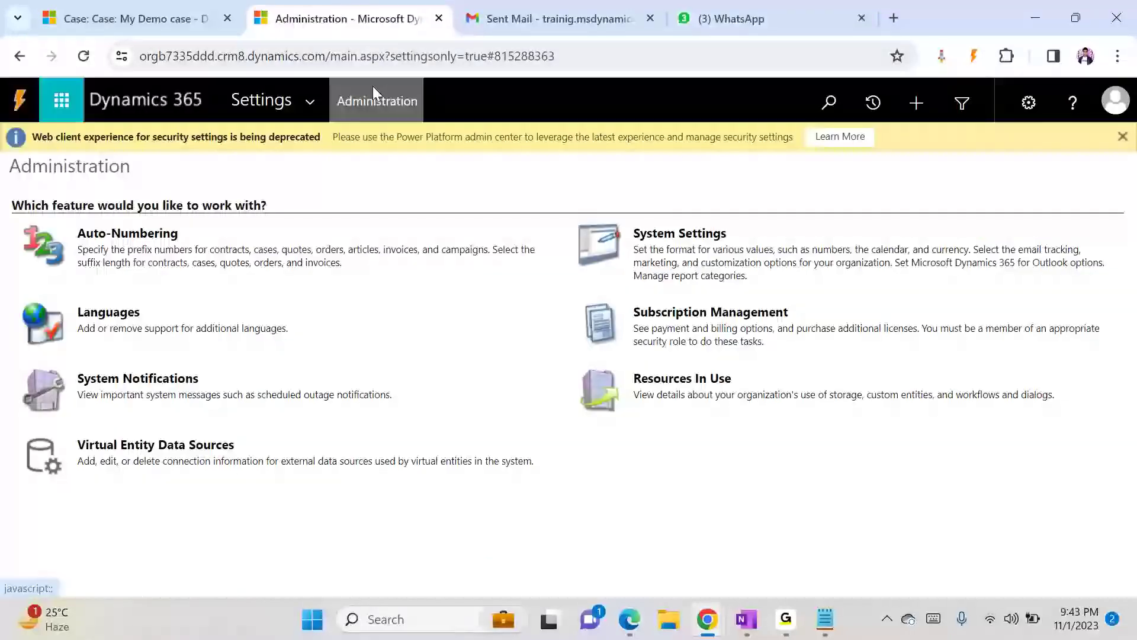
{"action": "left_click", "coordinate": [140, 233]}
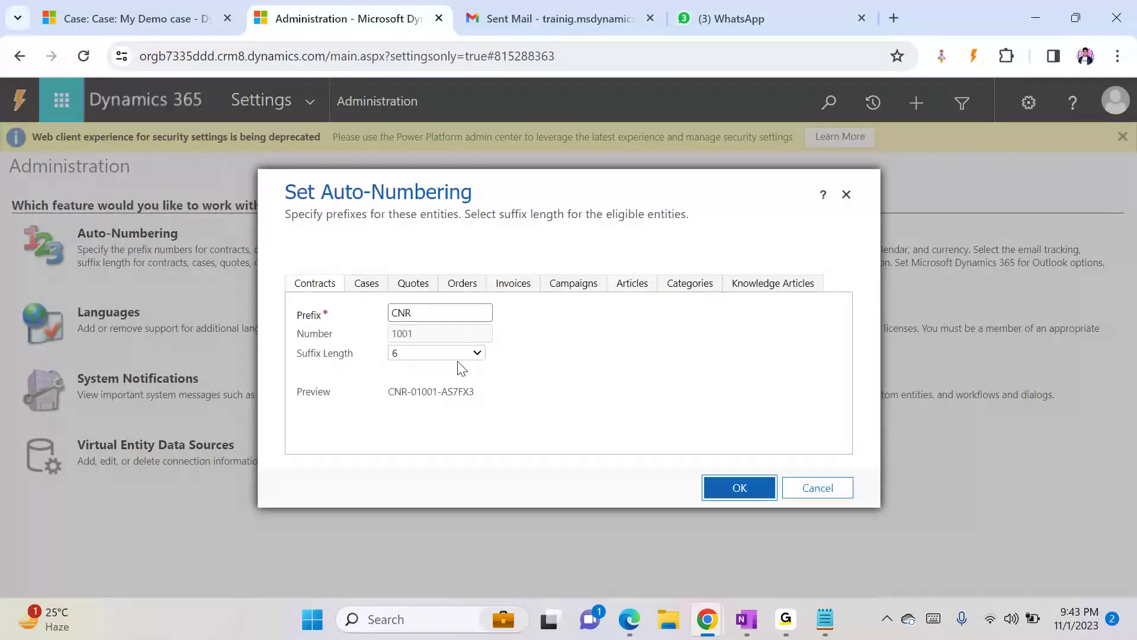
{"action": "left_click", "coordinate": [368, 287]}
{"action": "left_click", "coordinate": [413, 284]}
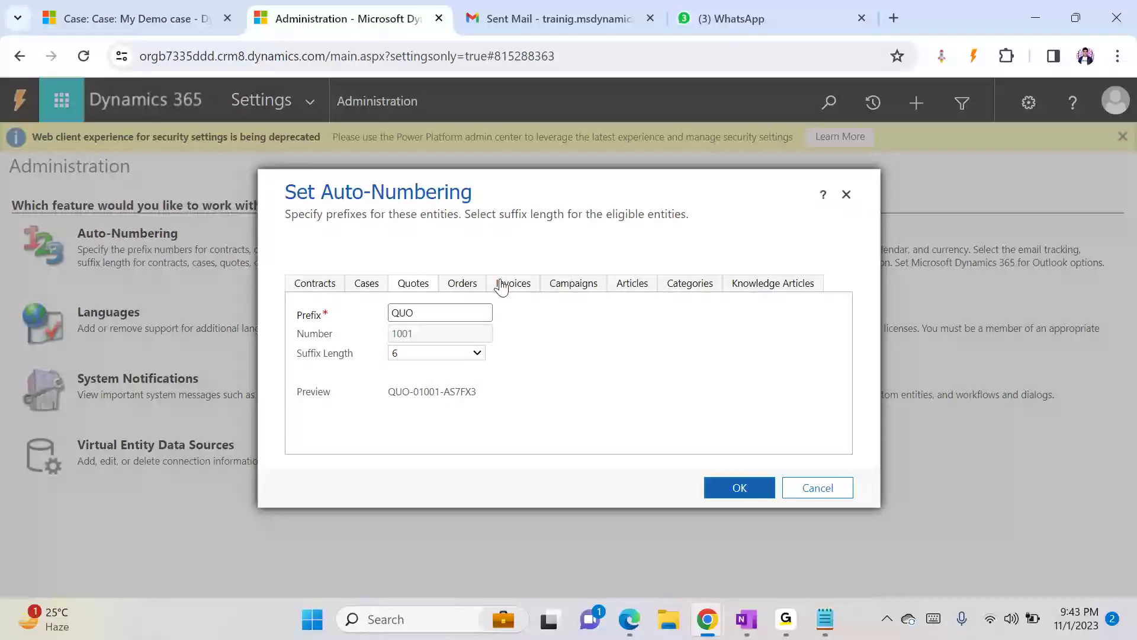
{"action": "left_click", "coordinate": [375, 287]}
{"action": "left_click", "coordinate": [413, 283]}
{"action": "left_click", "coordinate": [463, 289]}
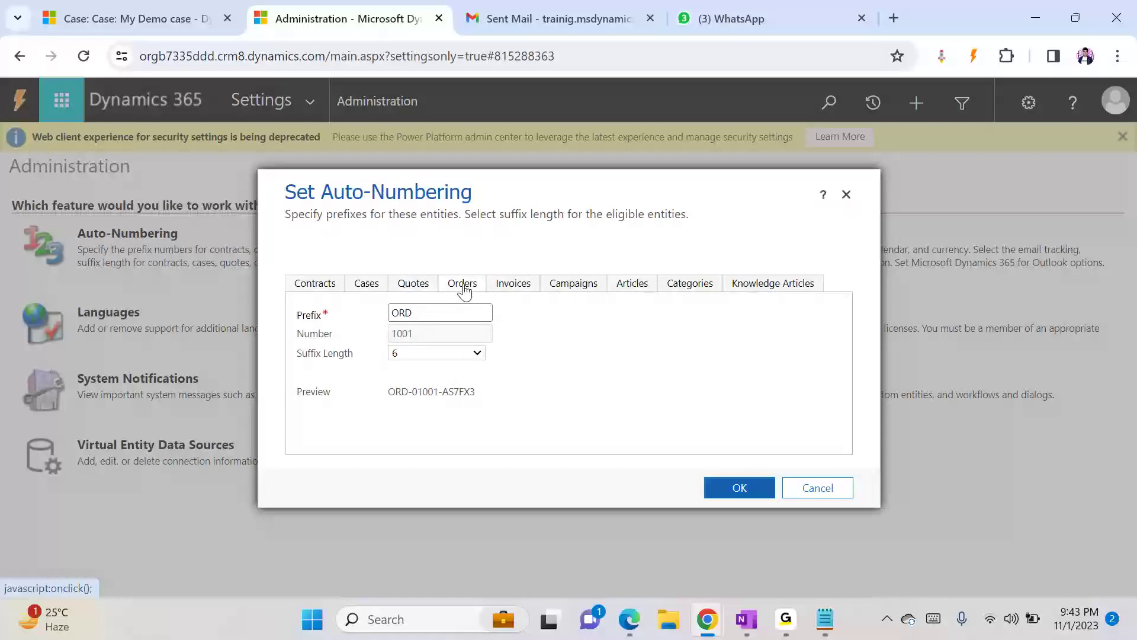
{"action": "left_click", "coordinate": [518, 288]}
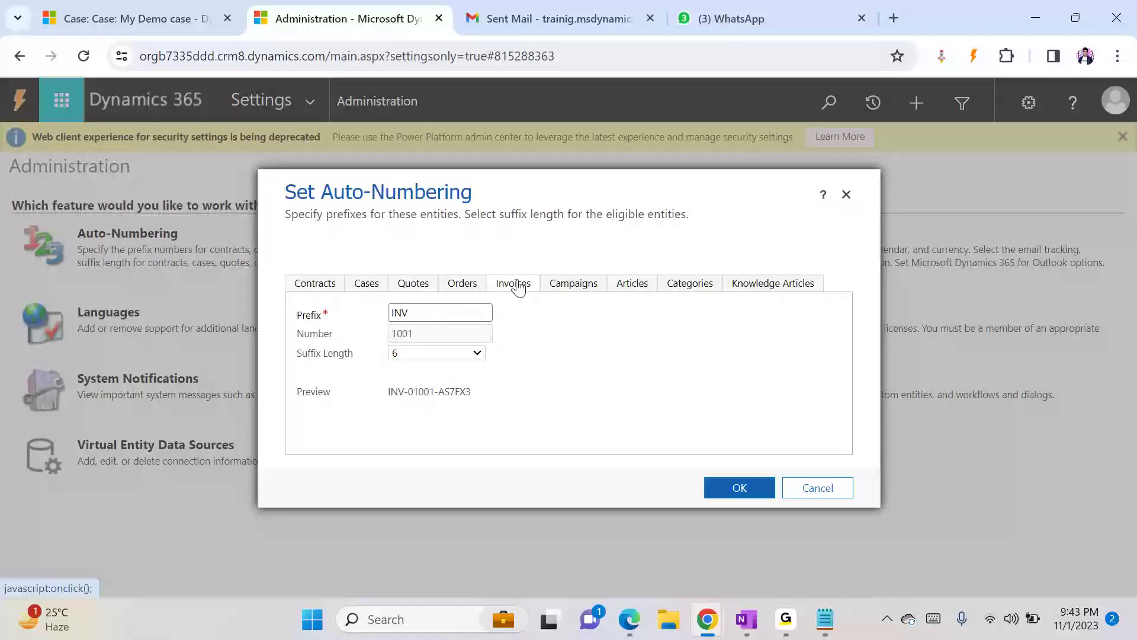
{"action": "left_click", "coordinate": [574, 287]}
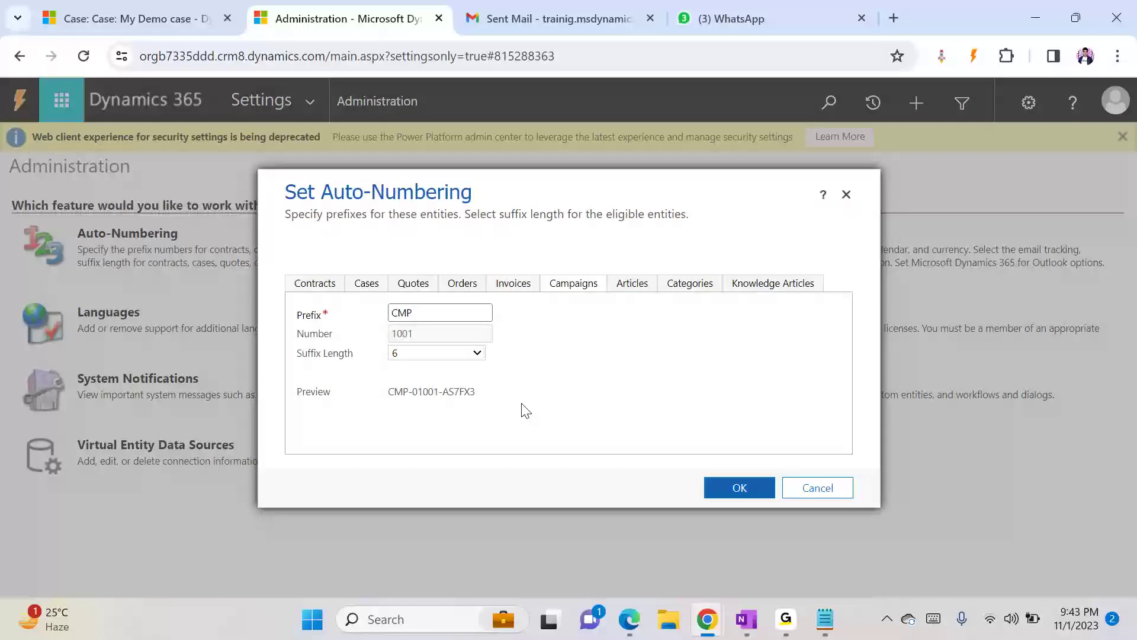
{"action": "left_click", "coordinate": [826, 487]}
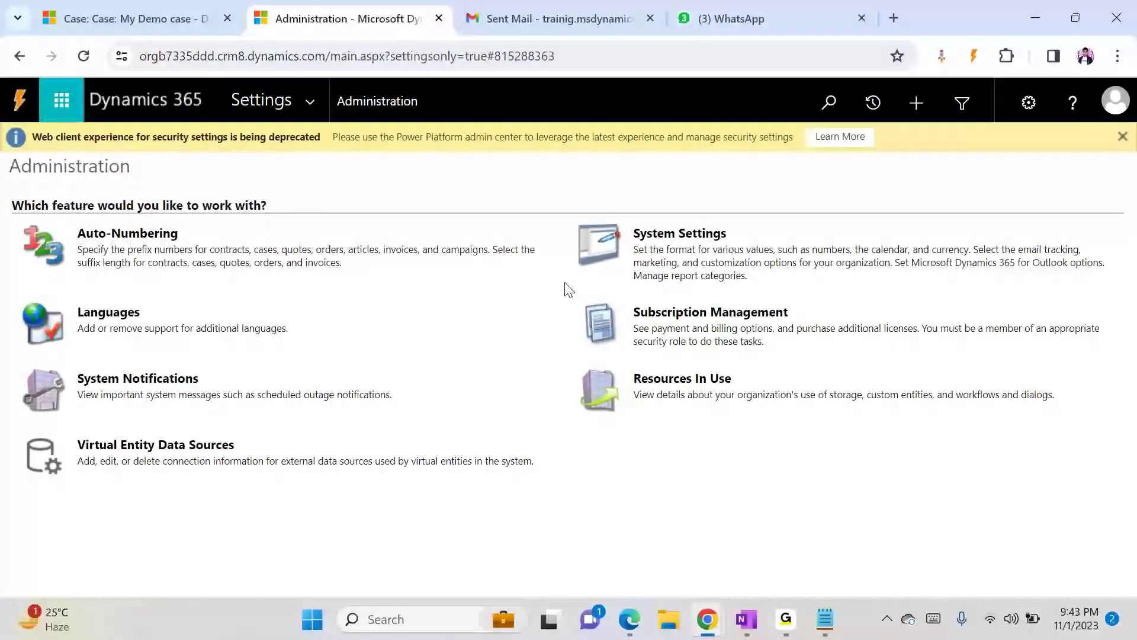
- Open the Languages settings, browse the language list sorted by status, and close it
{"action": "left_click", "coordinate": [106, 305]}
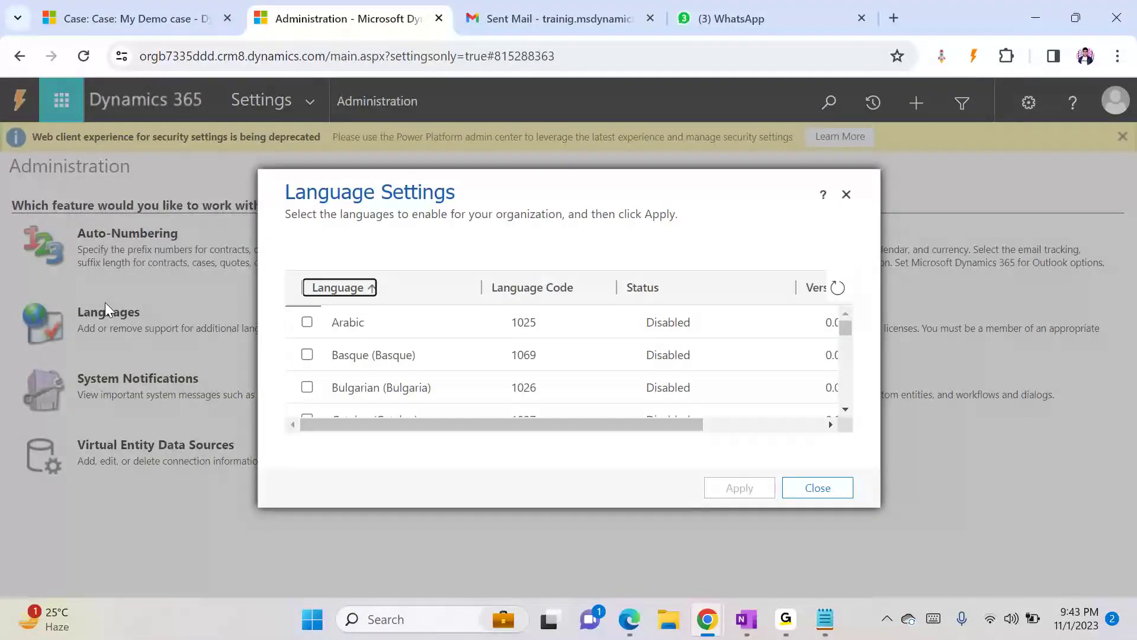
{"action": "left_click", "coordinate": [846, 409]}
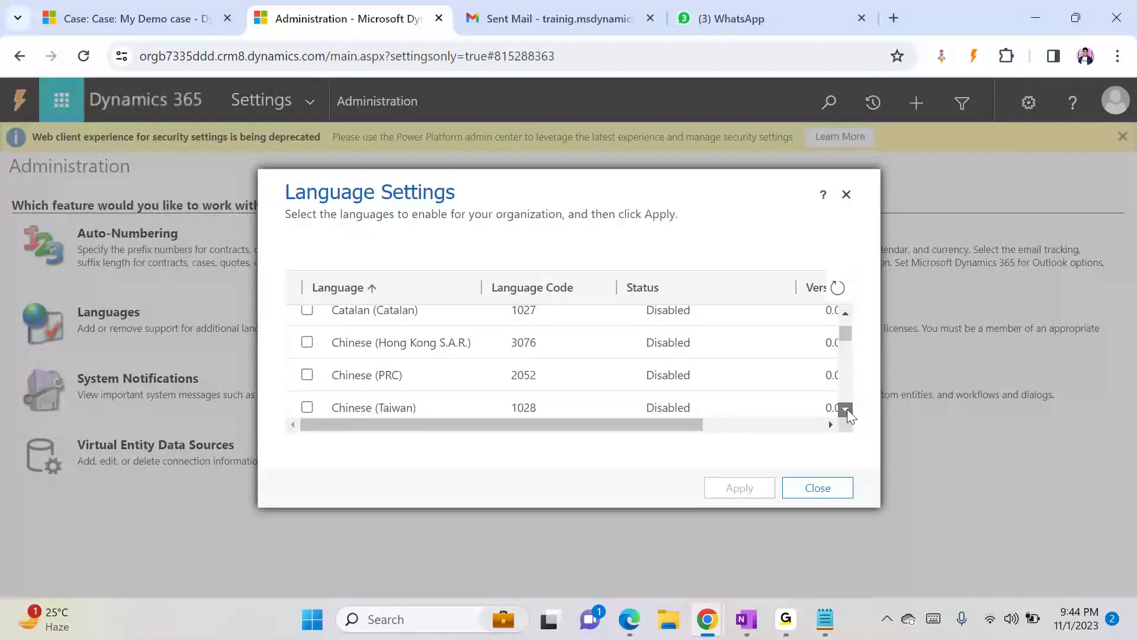
{"action": "left_click", "coordinate": [847, 409]}
{"action": "left_click", "coordinate": [847, 408]}
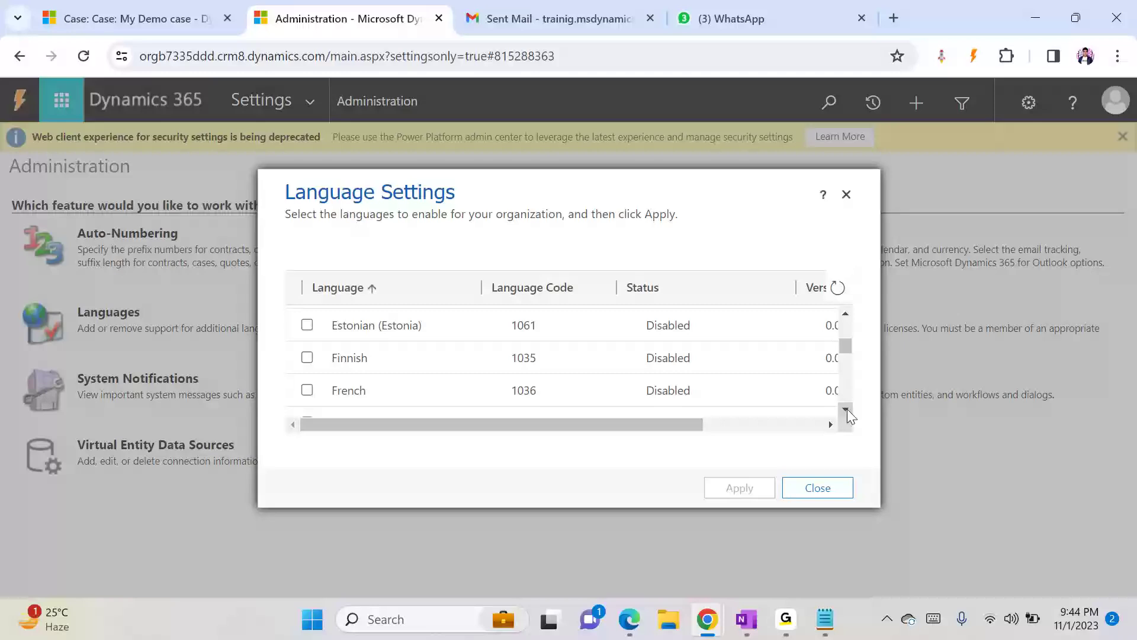
{"action": "left_click", "coordinate": [708, 304]}
{"action": "left_click", "coordinate": [708, 304]}
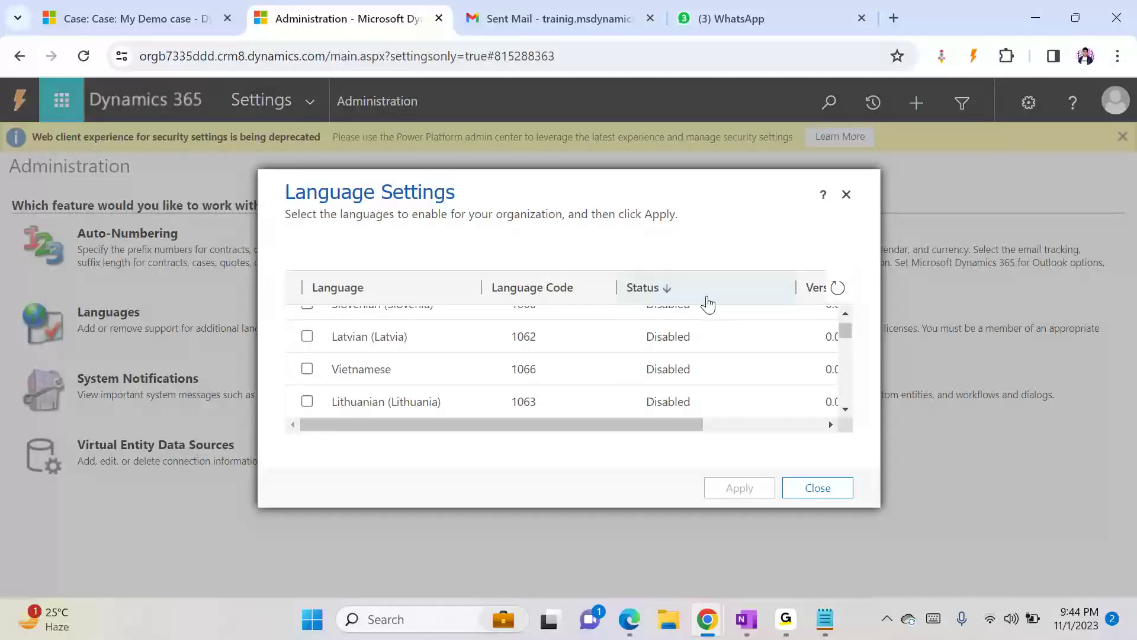
{"action": "left_click_drag", "start_coordinate": [845, 332], "coordinate": [848, 409]}
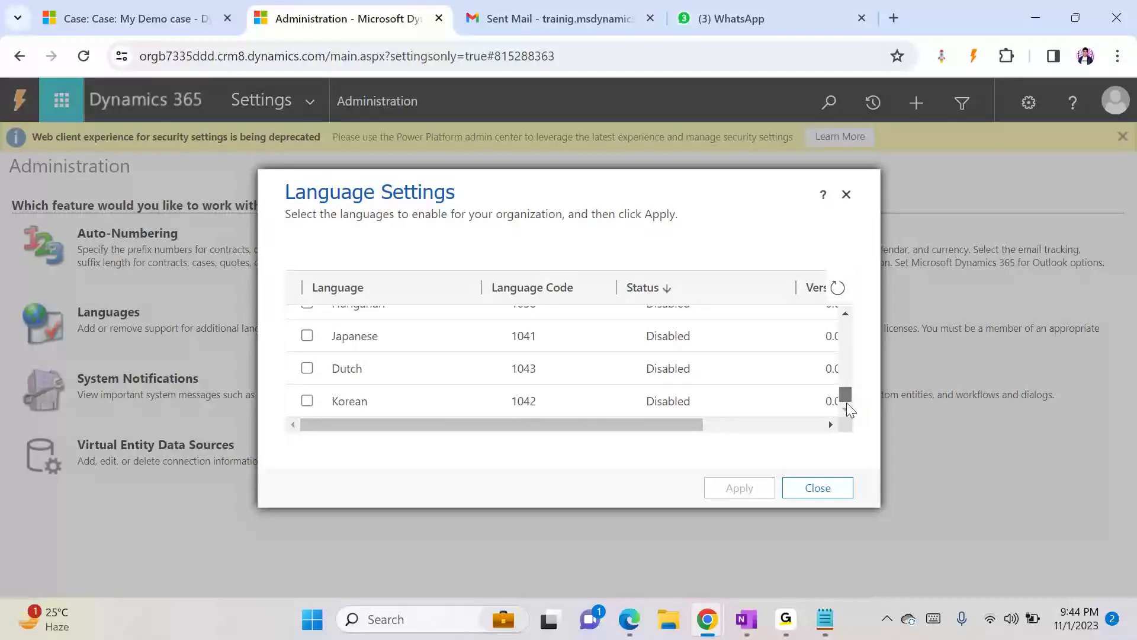
{"action": "left_click", "coordinate": [832, 493]}
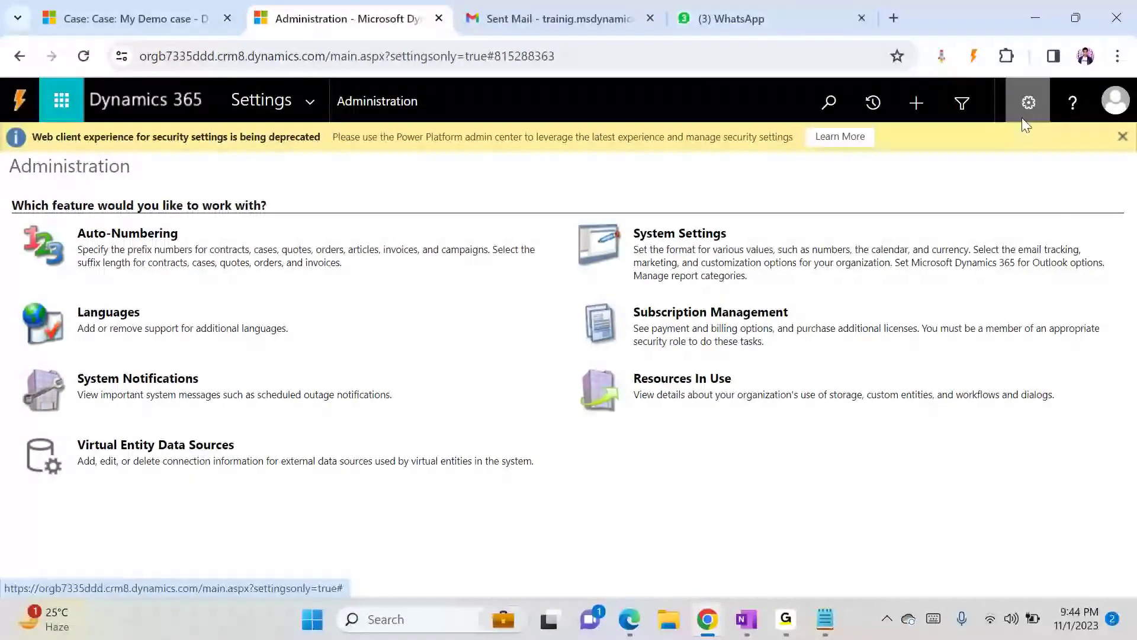
- Open Personalization Settings from the case page and view the Languages tab options
{"action": "left_click", "coordinate": [165, 9]}
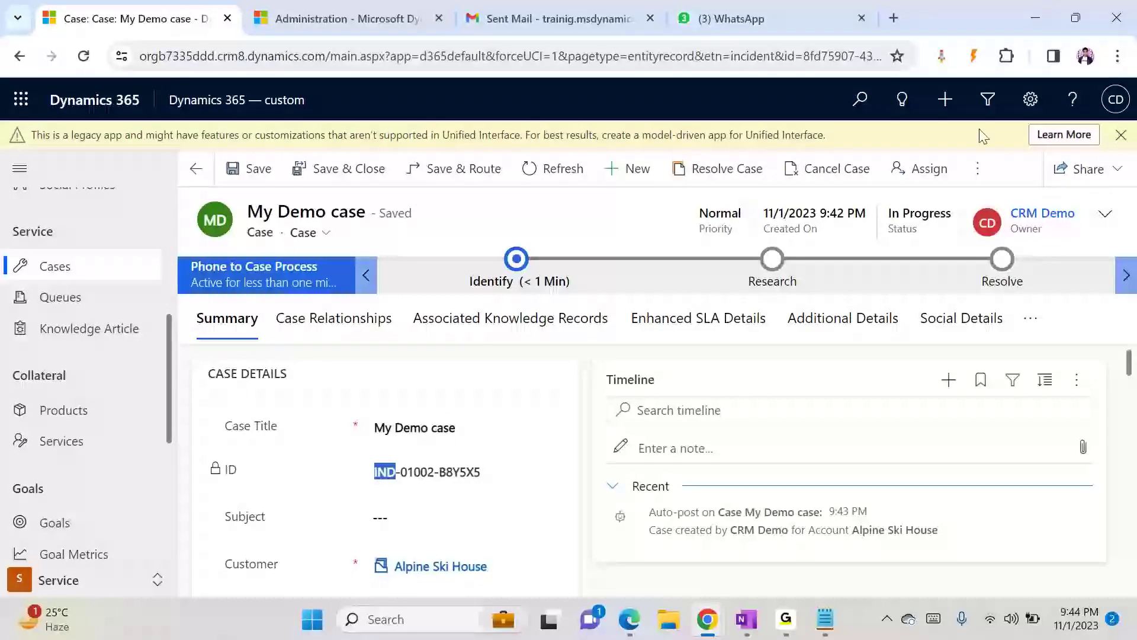
{"action": "left_click", "coordinate": [1028, 101]}
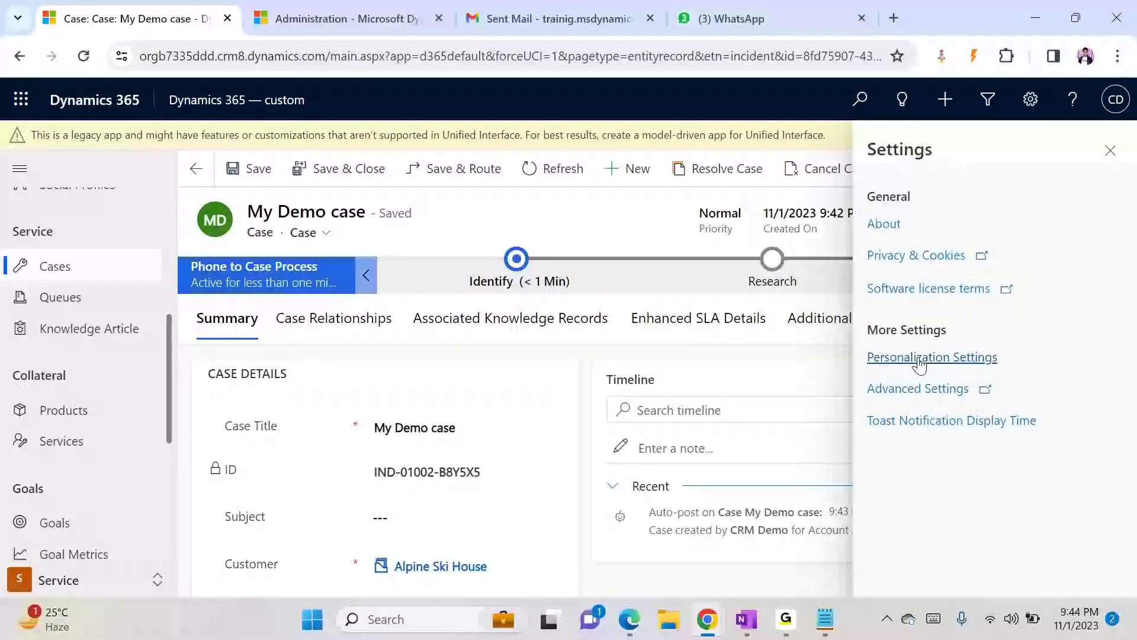
{"action": "left_click", "coordinate": [1044, 106]}
{"action": "left_click", "coordinate": [1044, 107]}
{"action": "left_click", "coordinate": [896, 356]}
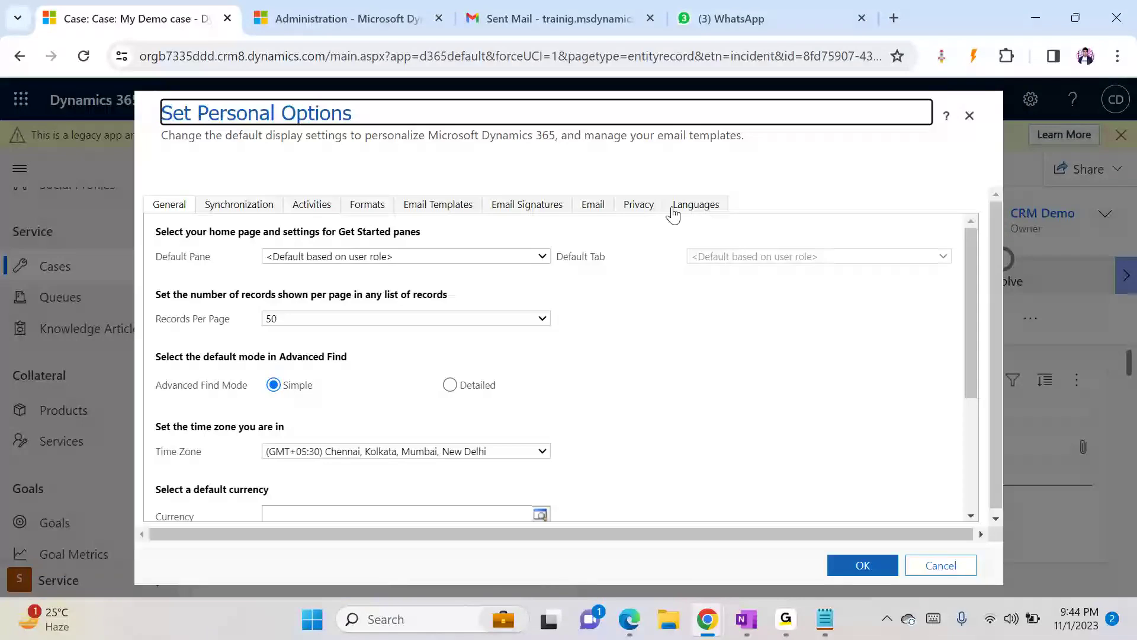
{"action": "left_click", "coordinate": [674, 208]}
{"action": "left_click", "coordinate": [407, 296]}
{"action": "left_click", "coordinate": [402, 302]}
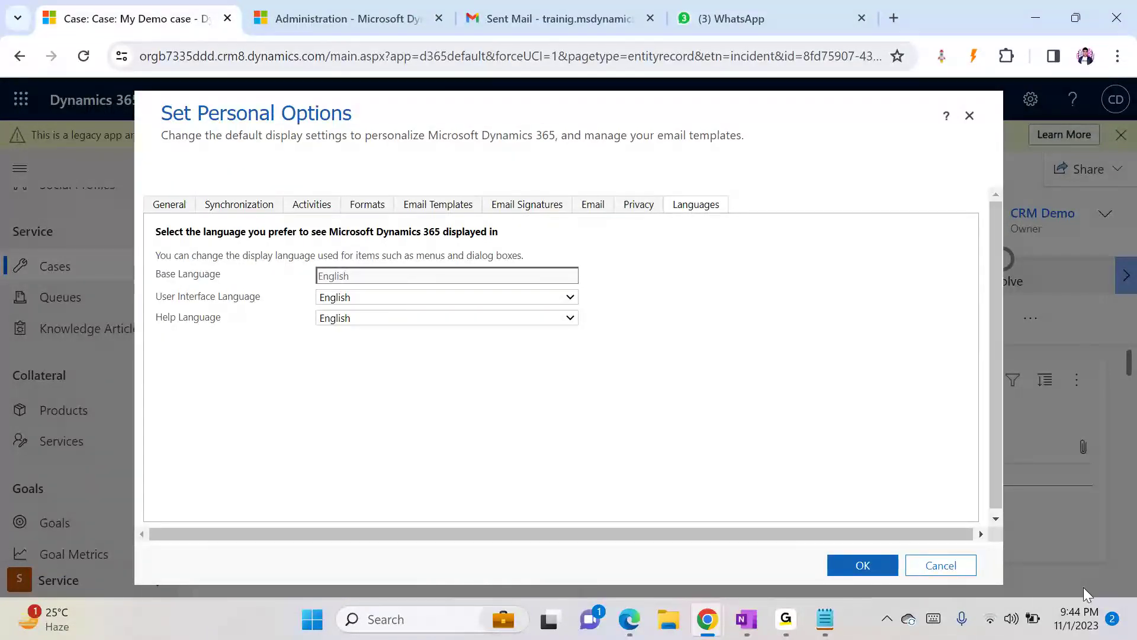
- Close the personal options, open the organization's Language Settings, and try to enable French
{"action": "left_click", "coordinate": [942, 565]}
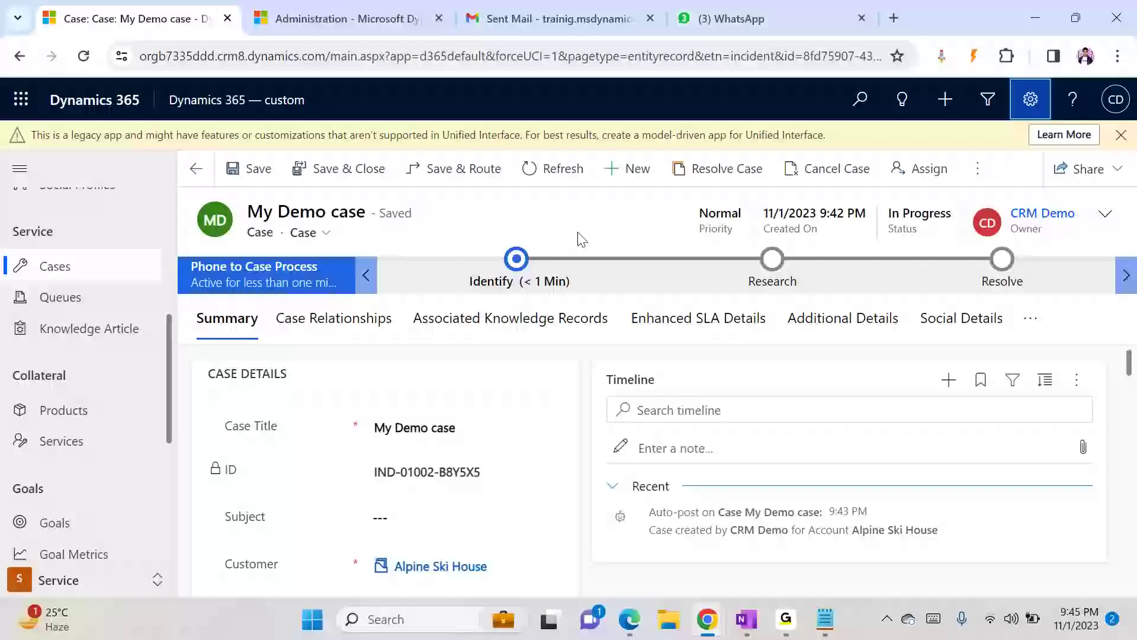
{"action": "left_click", "coordinate": [375, 14]}
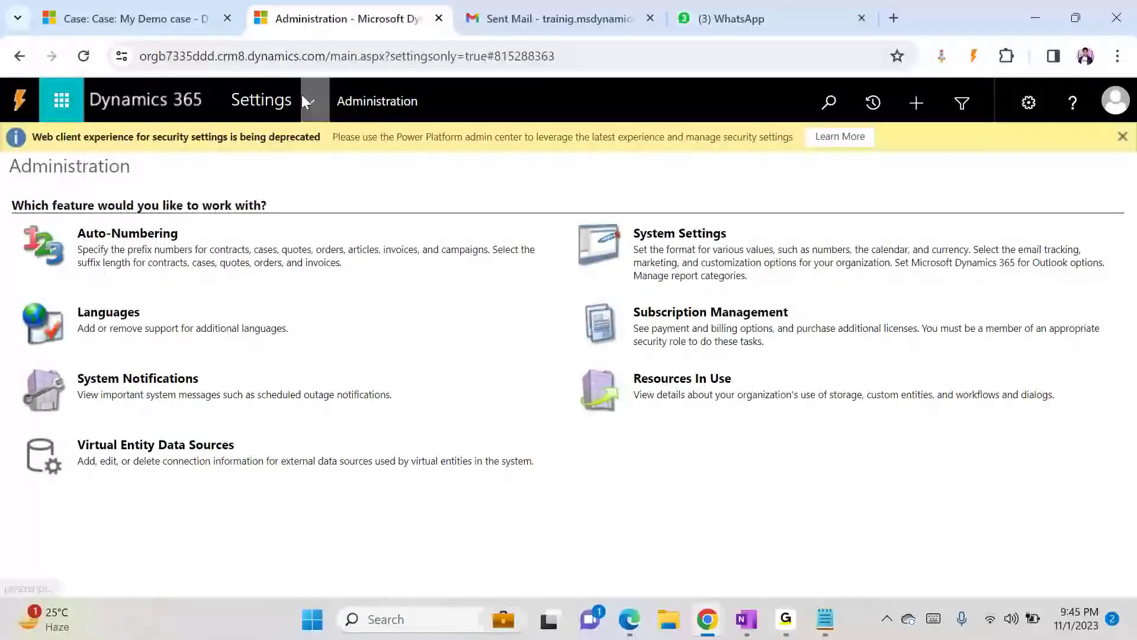
{"action": "left_click", "coordinate": [112, 312]}
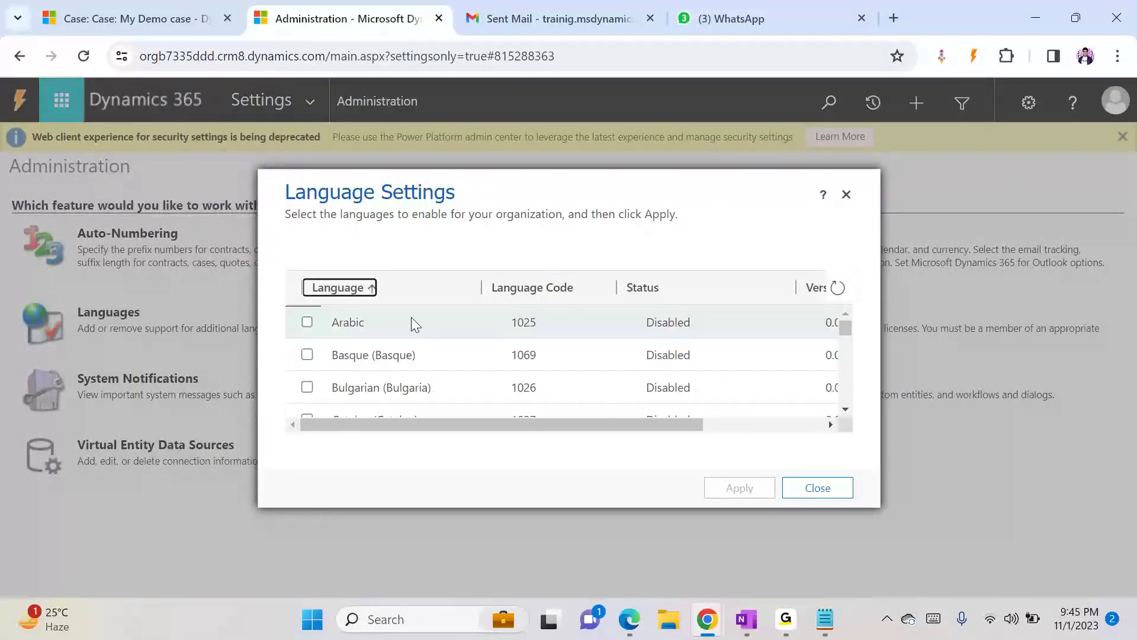
{"action": "scroll", "coordinate": [844, 414], "scroll_direction": "down", "scroll_amount": 4}
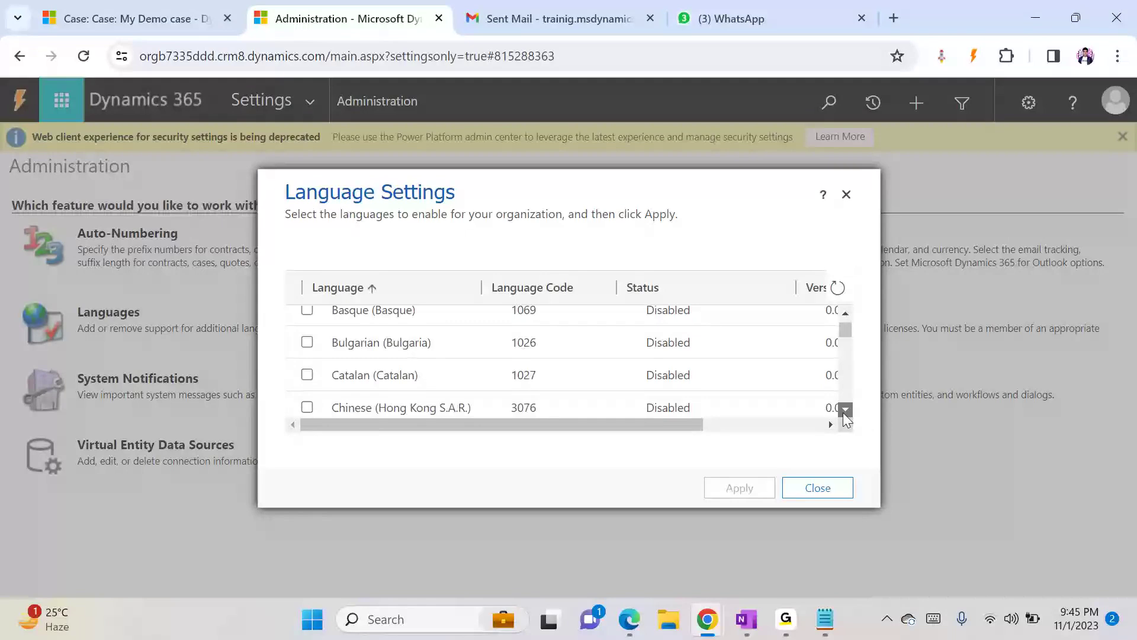
{"action": "key", "text": "ctrl+f"}
{"action": "type", "text": "fre"}
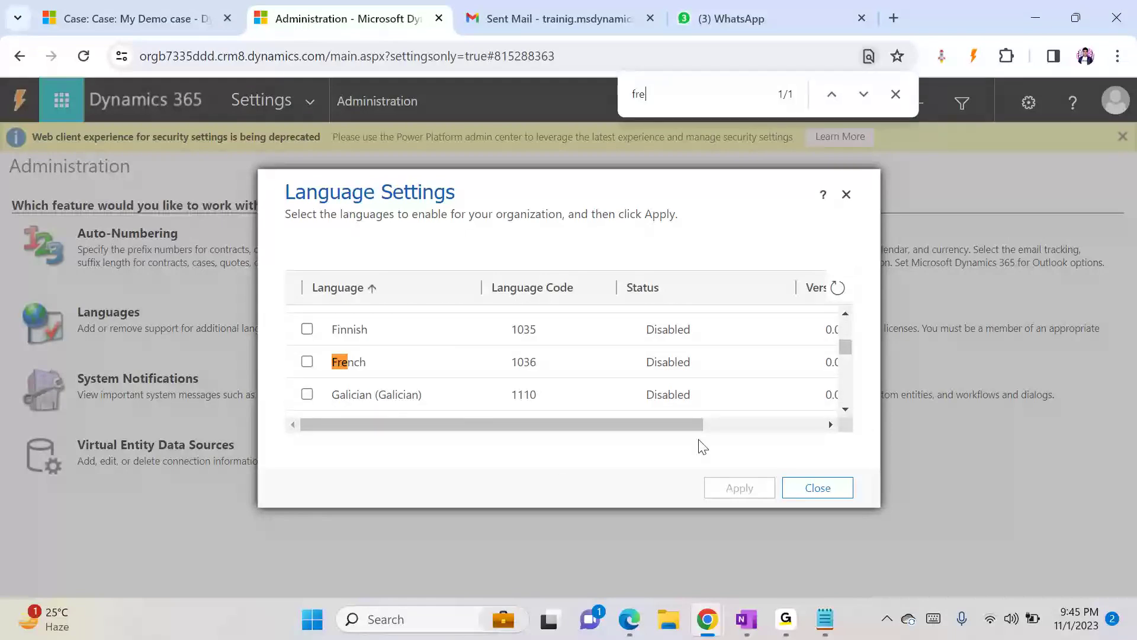
{"action": "left_click", "coordinate": [307, 361]}
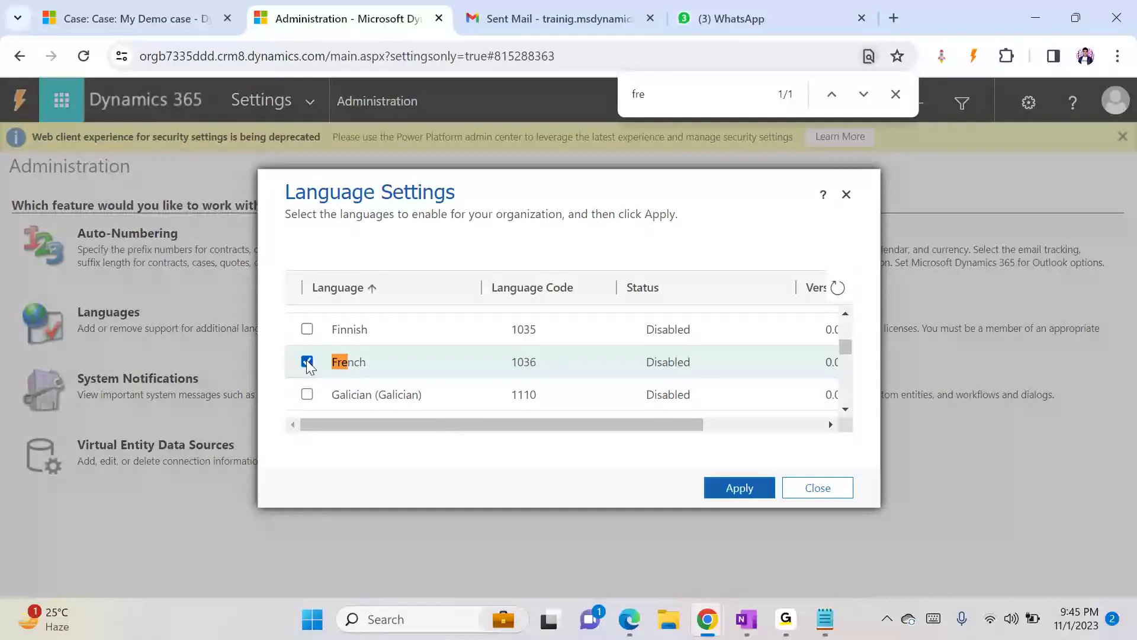
{"action": "left_click", "coordinate": [749, 496]}
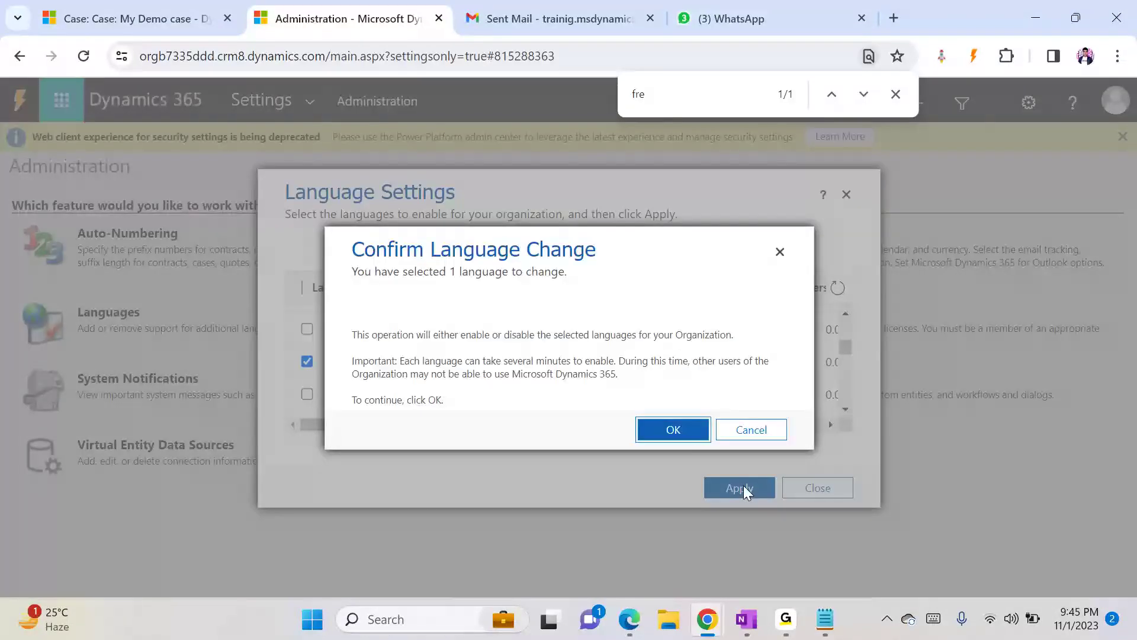
{"action": "left_click", "coordinate": [680, 428]}
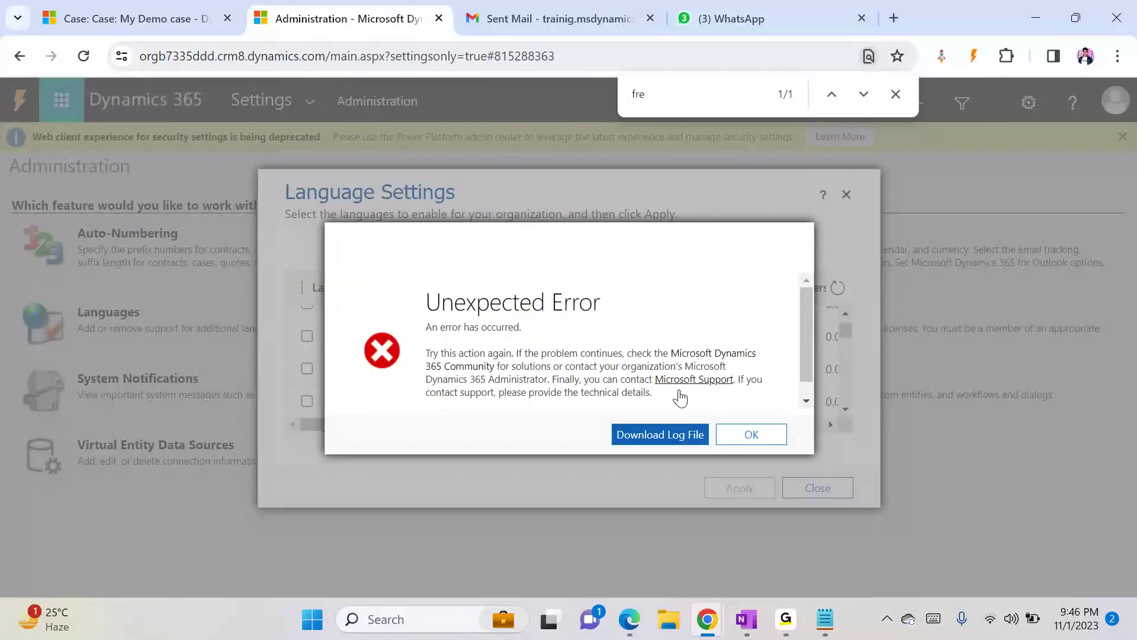
{"action": "left_click", "coordinate": [742, 437]}
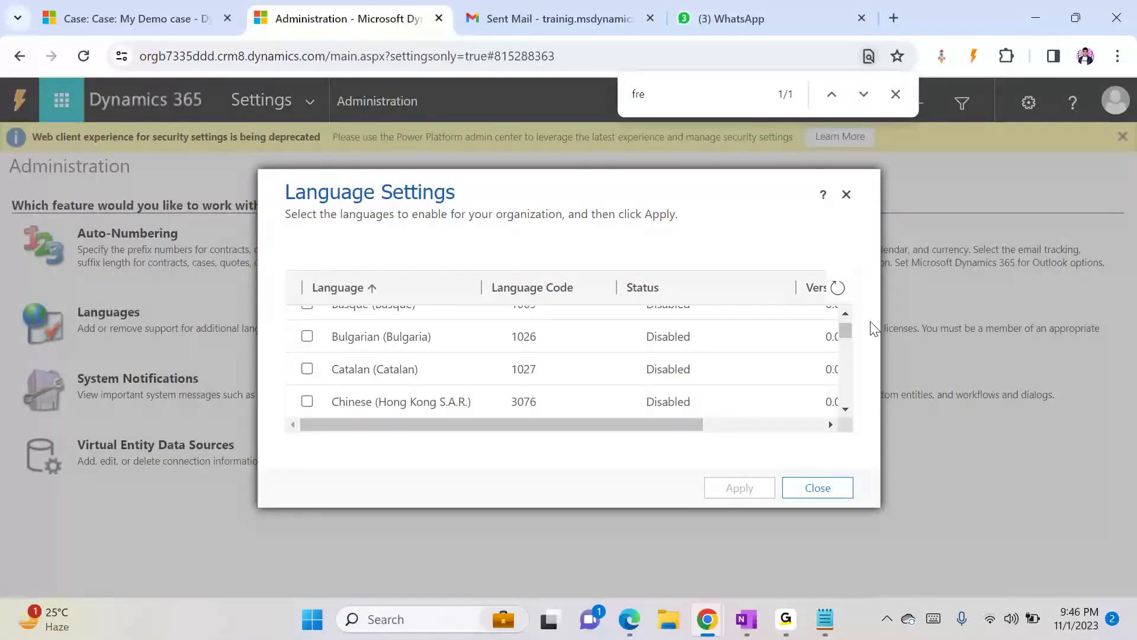
- Retry enabling French, then start downloading the error log file and cancel saving it
{"action": "left_click", "coordinate": [720, 95]}
{"action": "type", "text": "fren"}
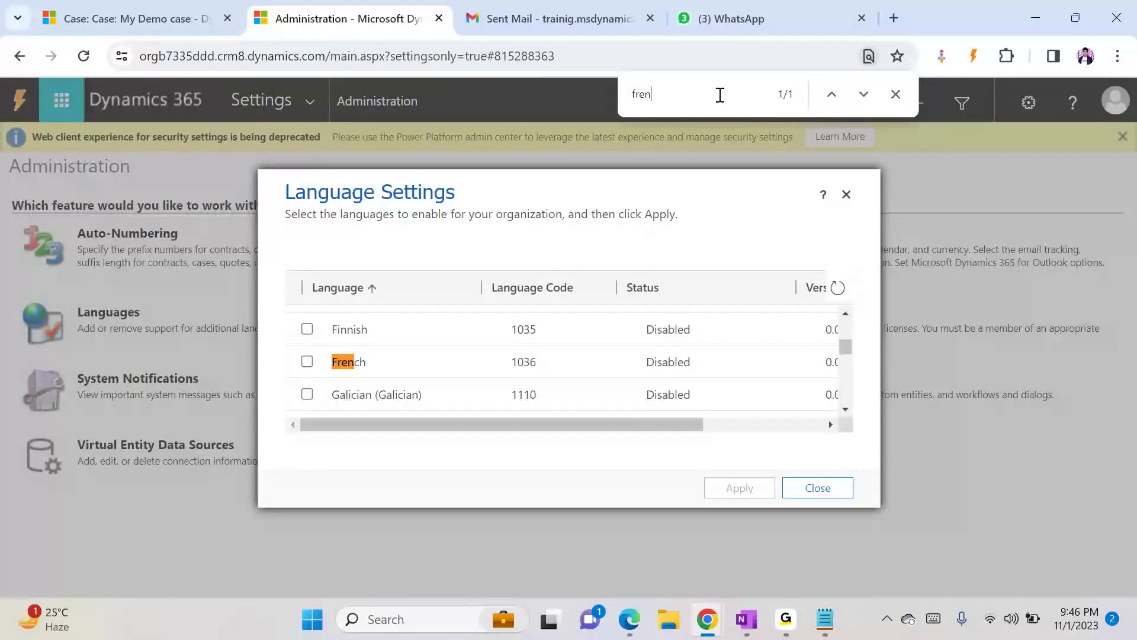
{"action": "left_click", "coordinate": [307, 362]}
{"action": "left_click", "coordinate": [749, 488]}
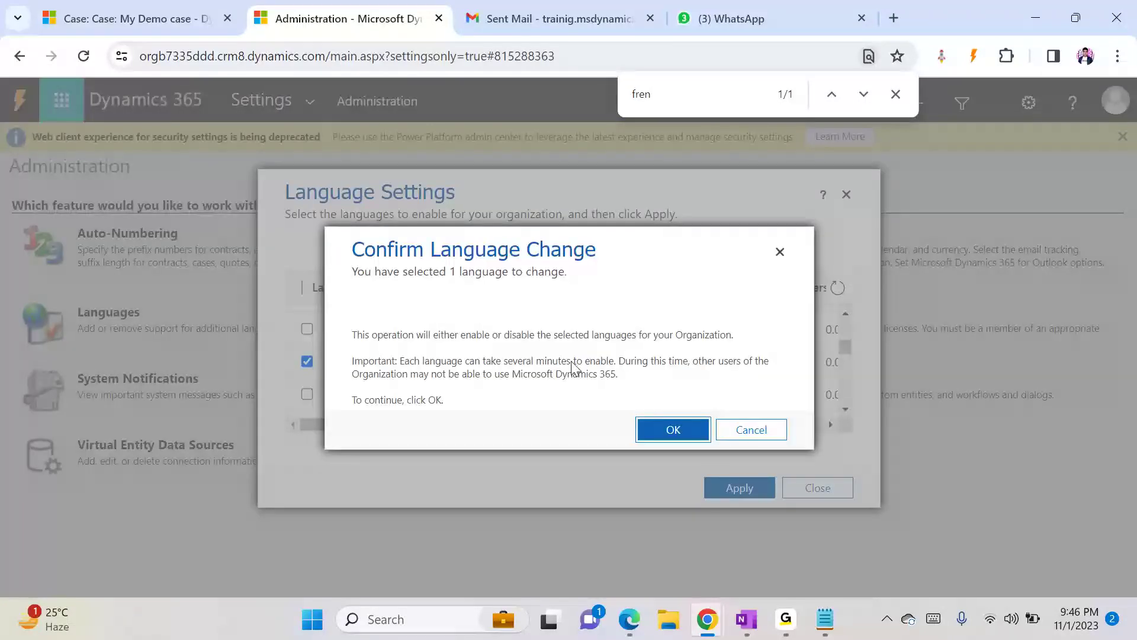
{"action": "left_click", "coordinate": [661, 429]}
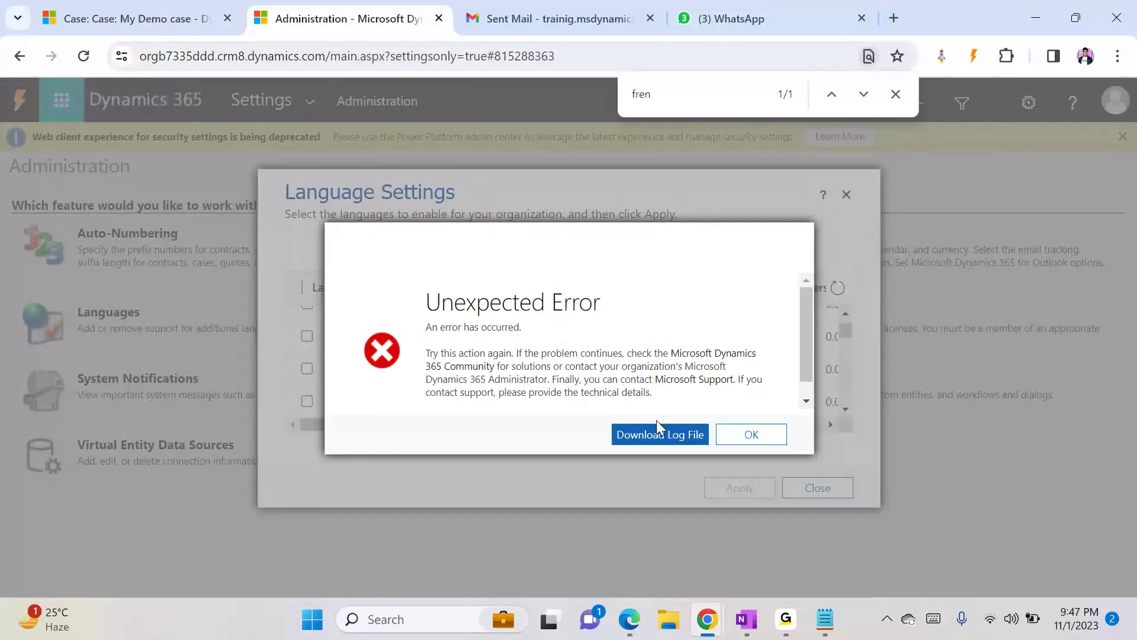
{"action": "left_click", "coordinate": [654, 438]}
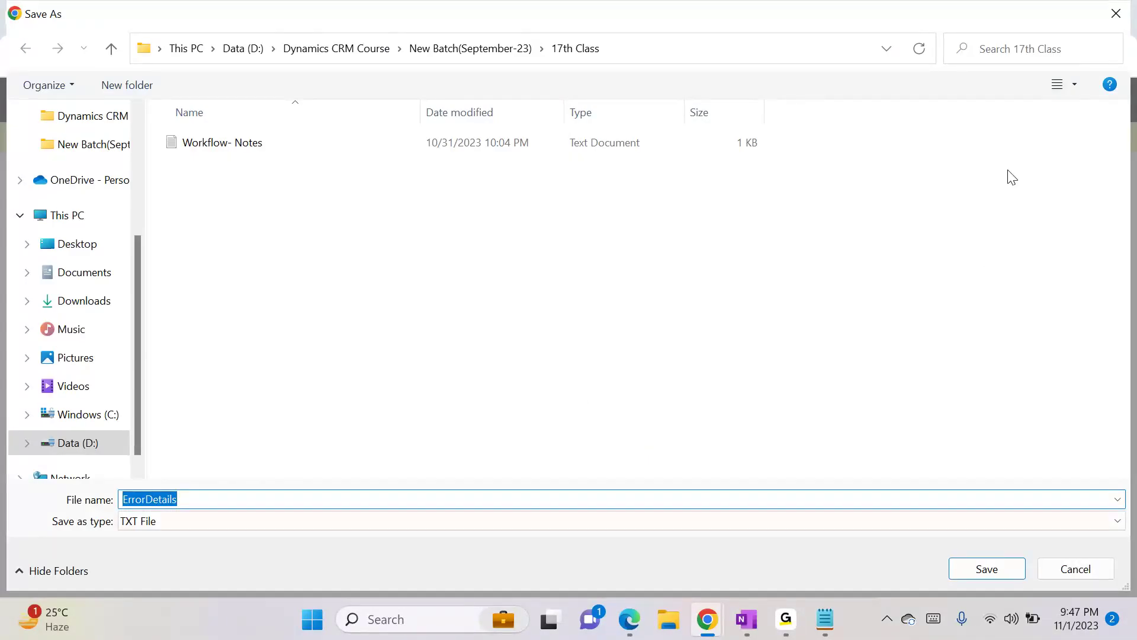
{"action": "left_click", "coordinate": [1116, 13]}
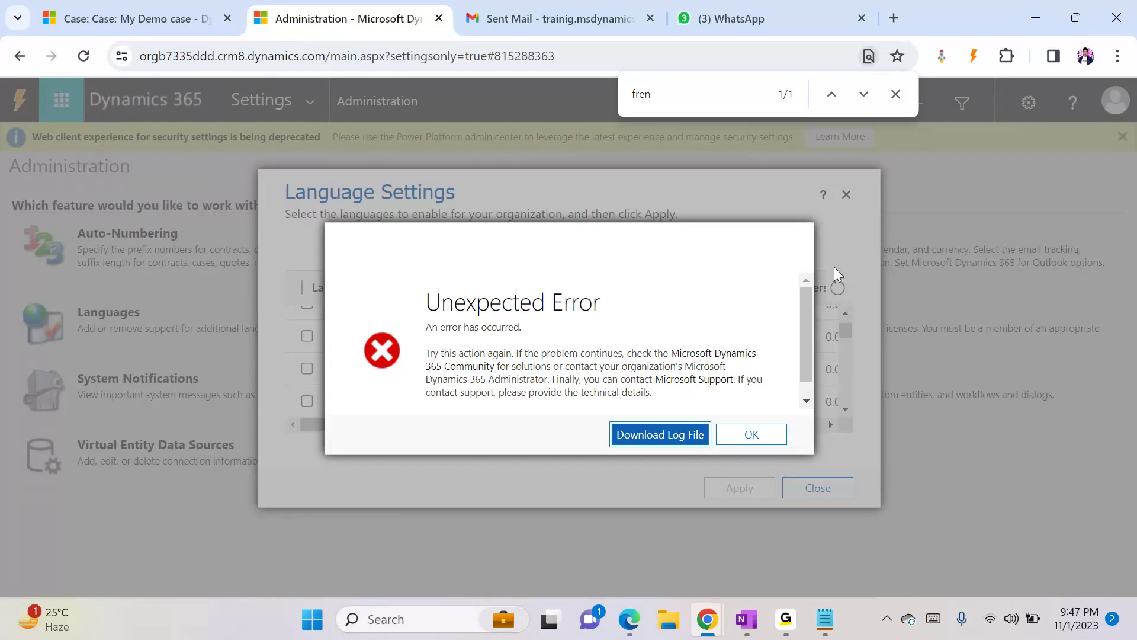
{"action": "left_click", "coordinate": [774, 434]}
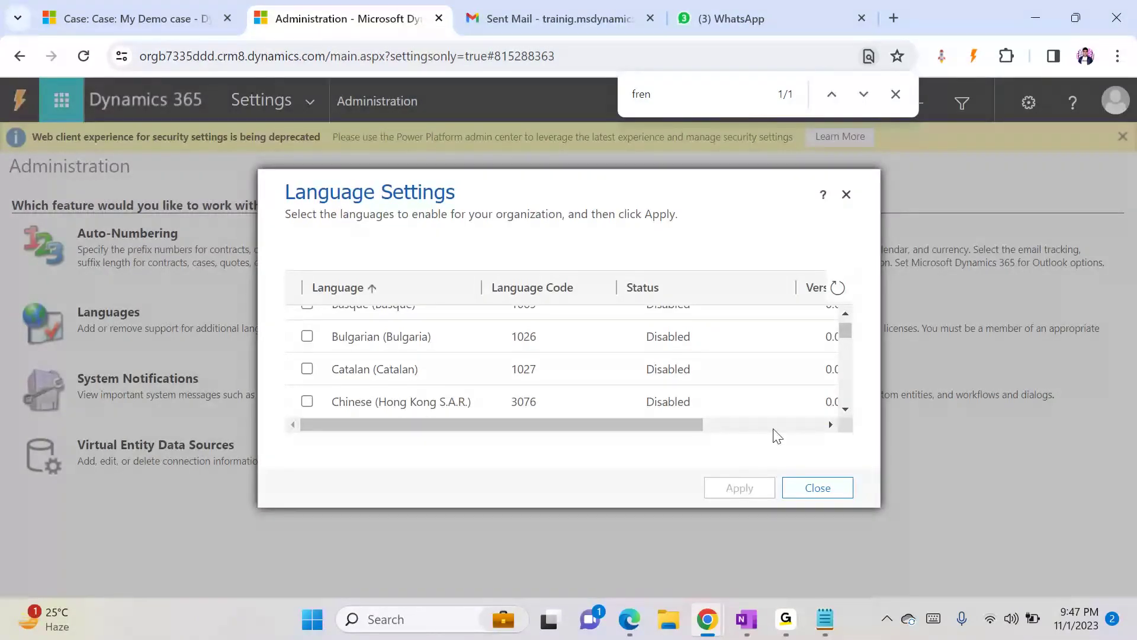
- Try once more to enable French, then close the Language Settings
{"action": "left_click", "coordinate": [846, 407]}
{"action": "left_click", "coordinate": [845, 408]}
{"action": "left_click", "coordinate": [846, 409]}
{"action": "left_click", "coordinate": [845, 408]}
{"action": "left_click", "coordinate": [845, 409]}
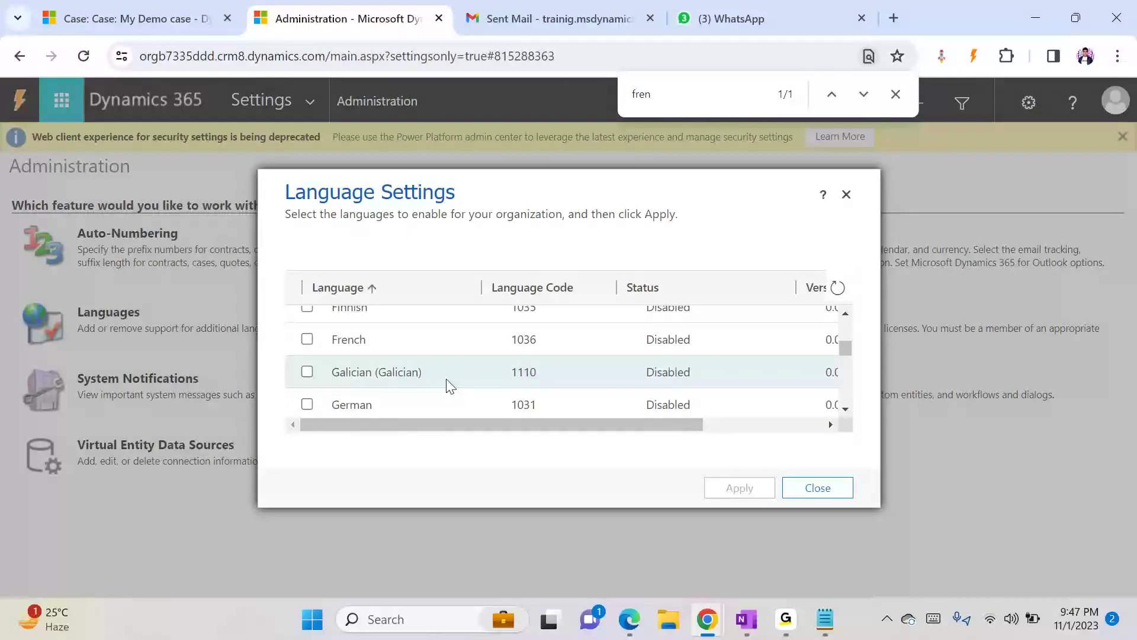
{"action": "left_click", "coordinate": [846, 195]}
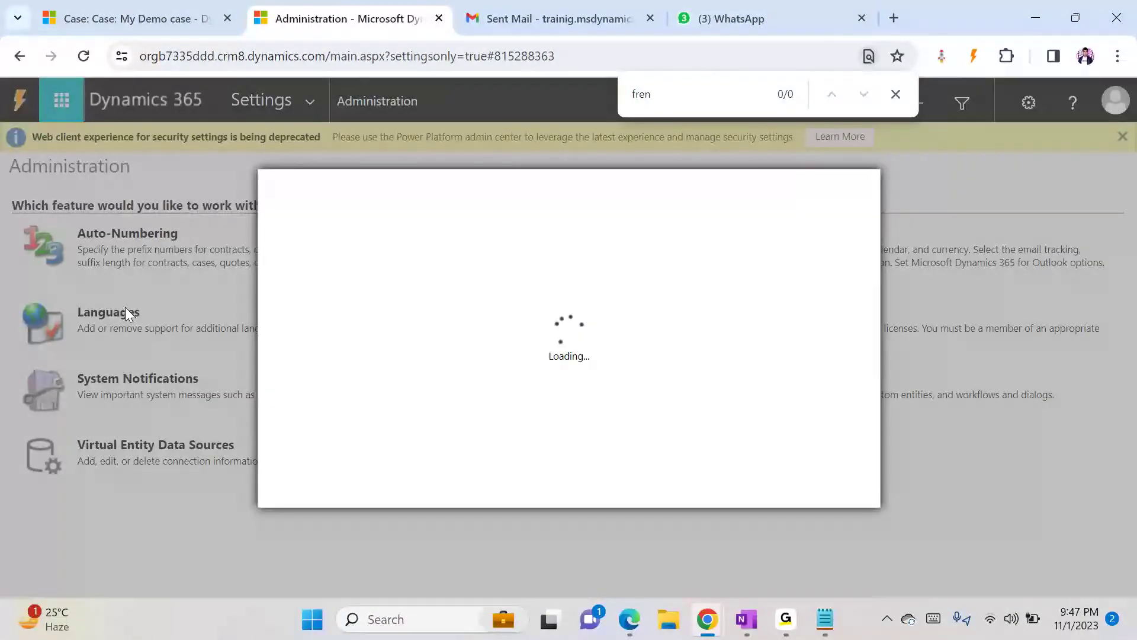
{"action": "left_click", "coordinate": [307, 361]}
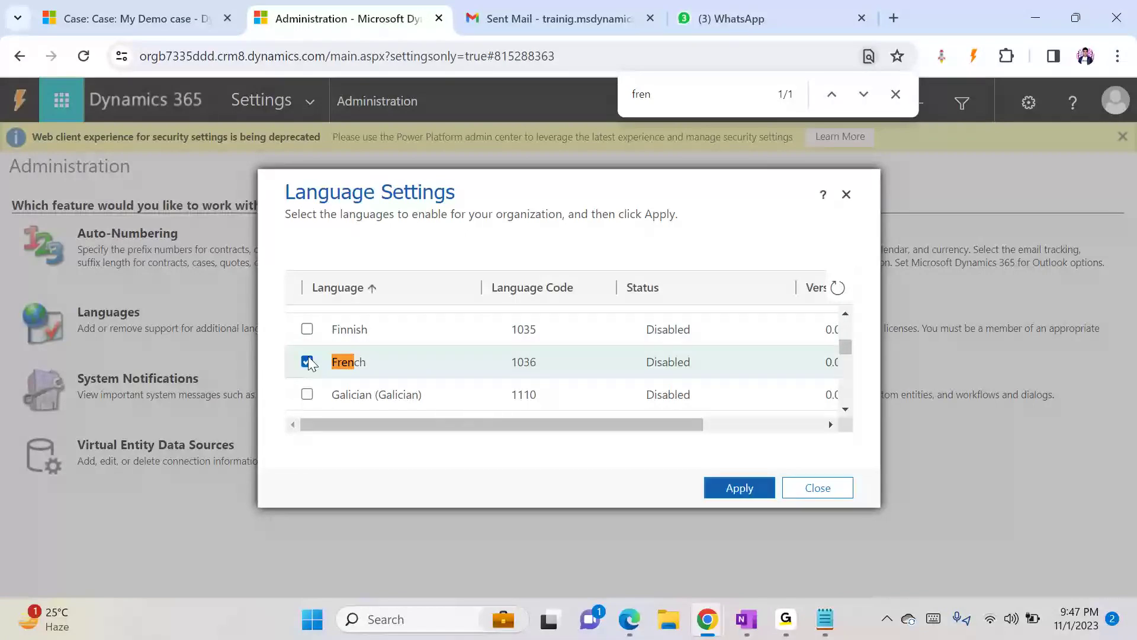
{"action": "left_click", "coordinate": [749, 488]}
{"action": "left_click", "coordinate": [675, 430]}
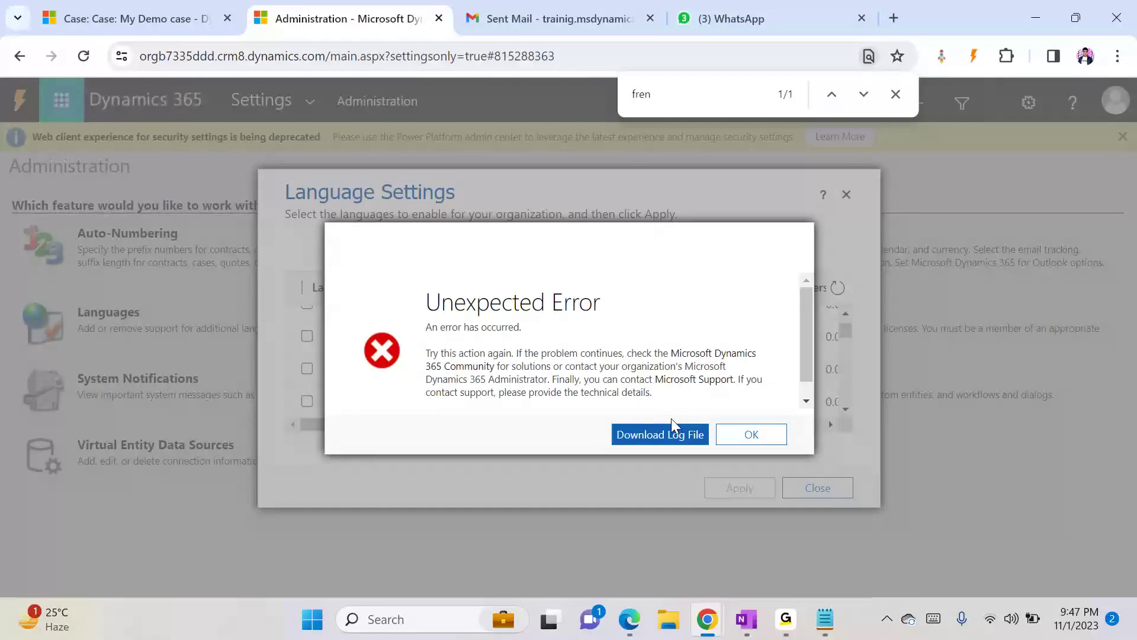
{"action": "left_click", "coordinate": [756, 433]}
{"action": "left_click", "coordinate": [844, 495]}
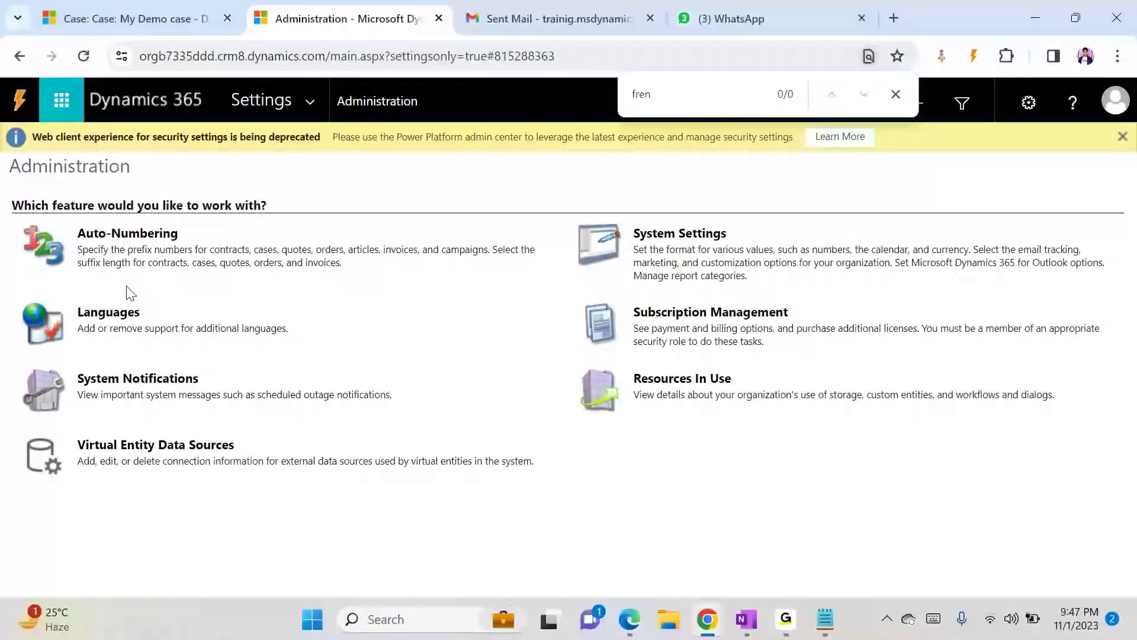
- Open System Settings, then rename the case title to 'My Demo case_1' and save the case
{"action": "left_click", "coordinate": [659, 237]}
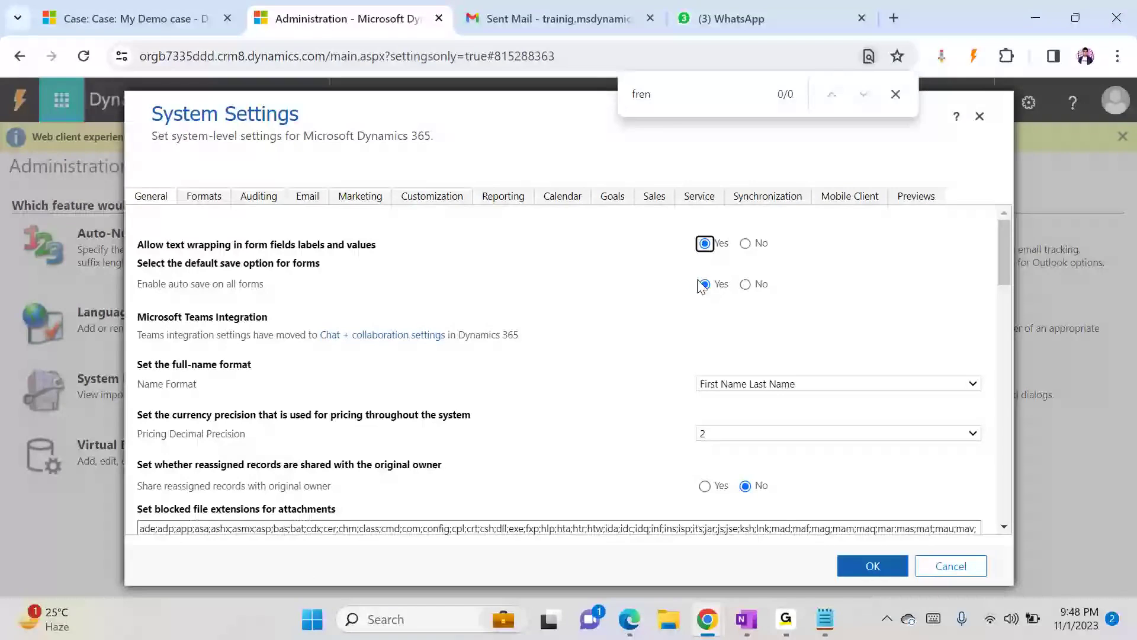
{"action": "left_click", "coordinate": [77, 9]}
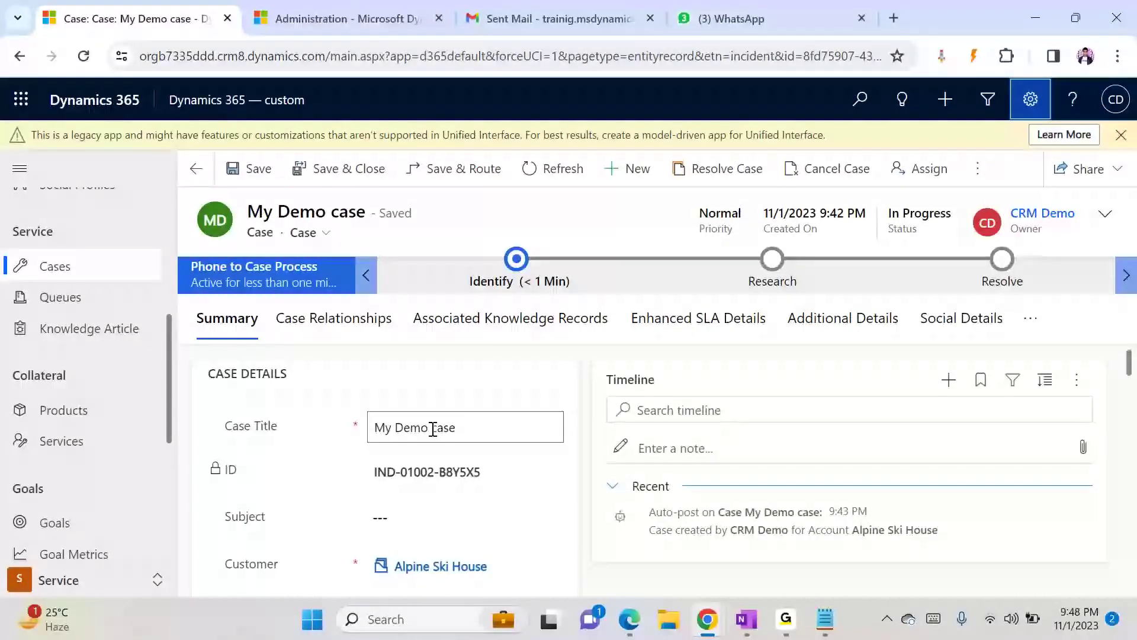
{"action": "left_click_drag", "start_coordinate": [374, 217], "coordinate": [435, 226]}
{"action": "left_click", "coordinate": [436, 227]}
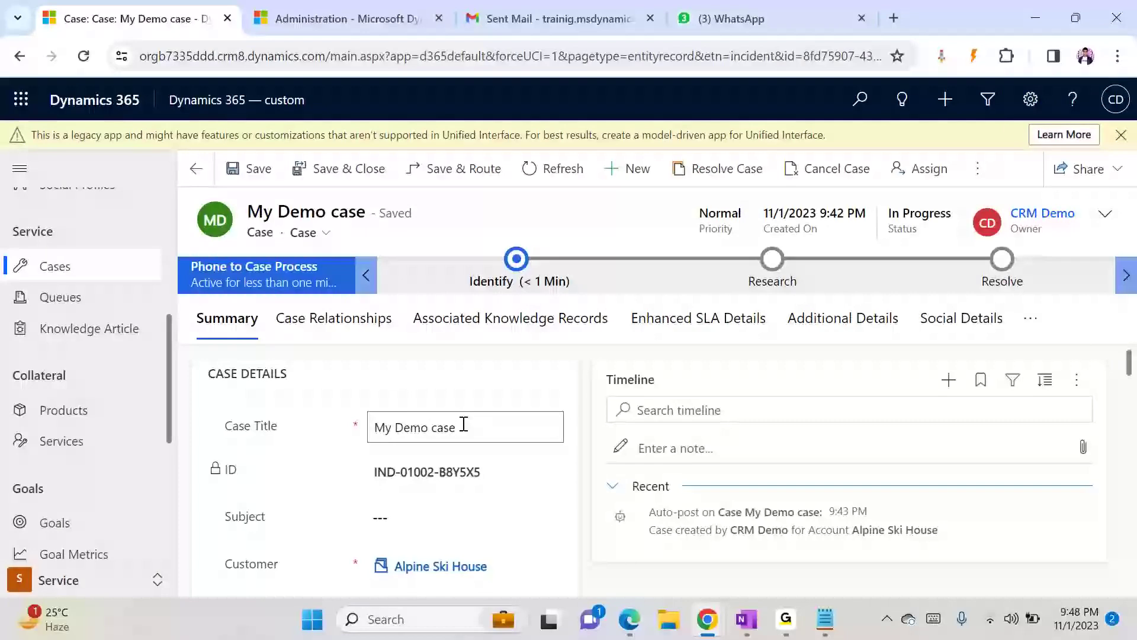
{"action": "type", "text": "case_1"}
{"action": "left_click", "coordinate": [617, 223]}
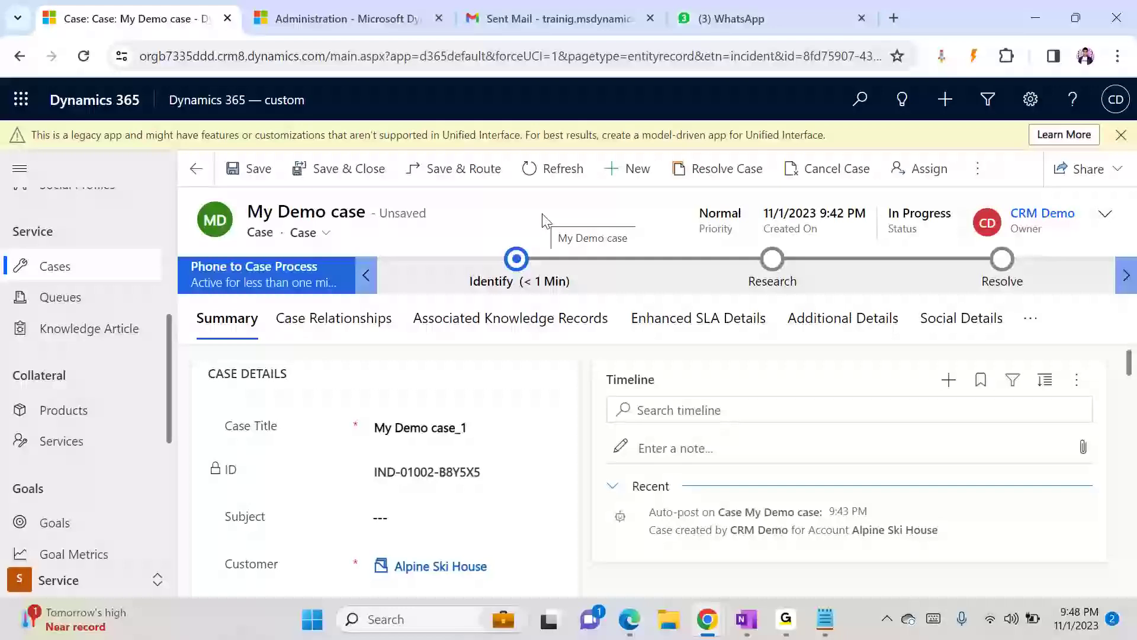
{"action": "key", "text": "ctrl+s"}
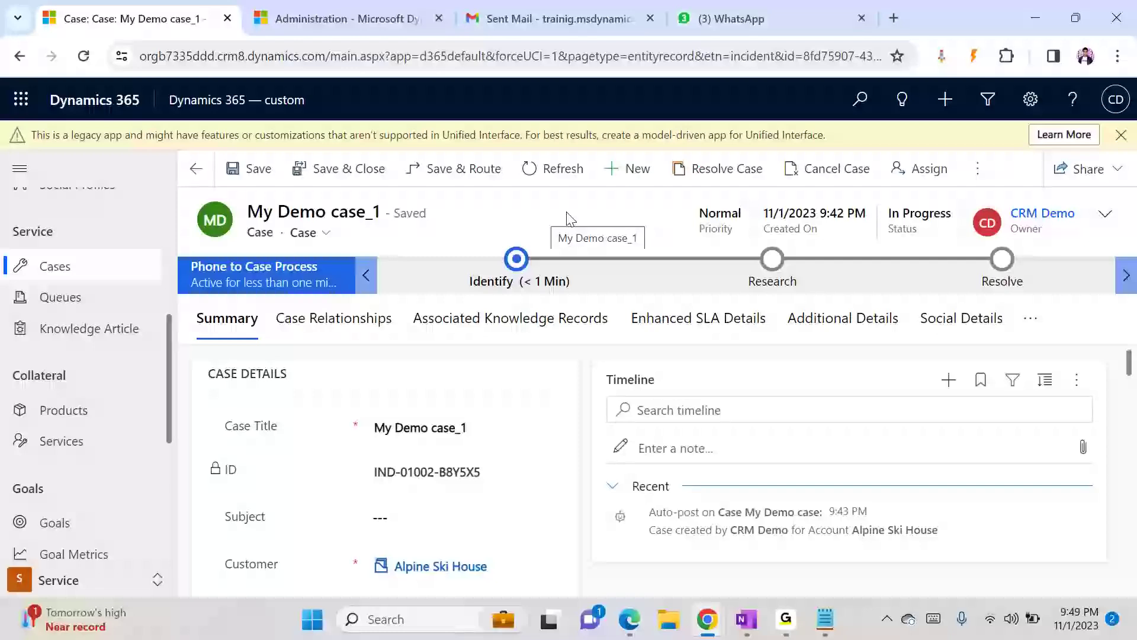
- Turn off auto save on all forms in System Settings and confirm
{"action": "left_click", "coordinate": [379, 19]}
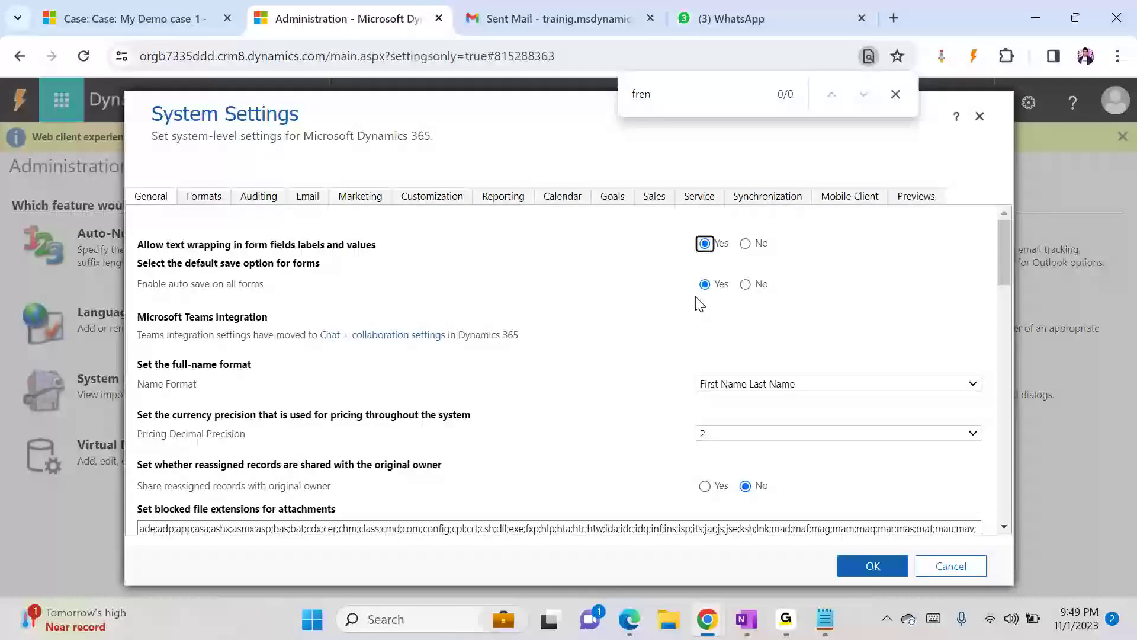
{"action": "left_click", "coordinate": [745, 286]}
{"action": "left_click", "coordinate": [137, 18]}
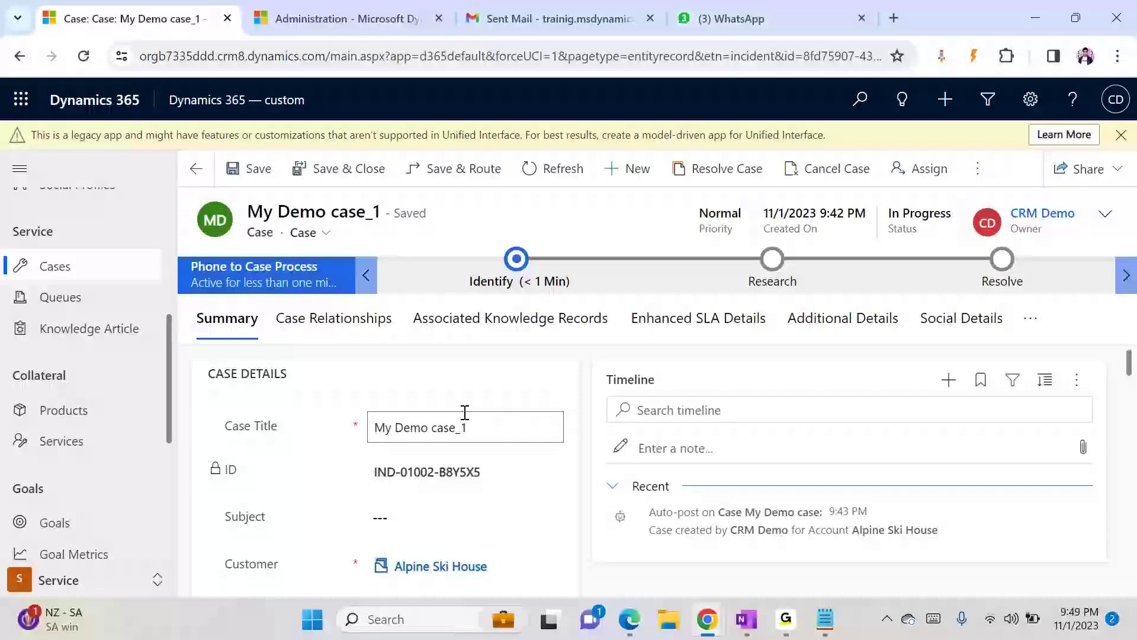
{"action": "key", "text": "ctrl+Tab"}
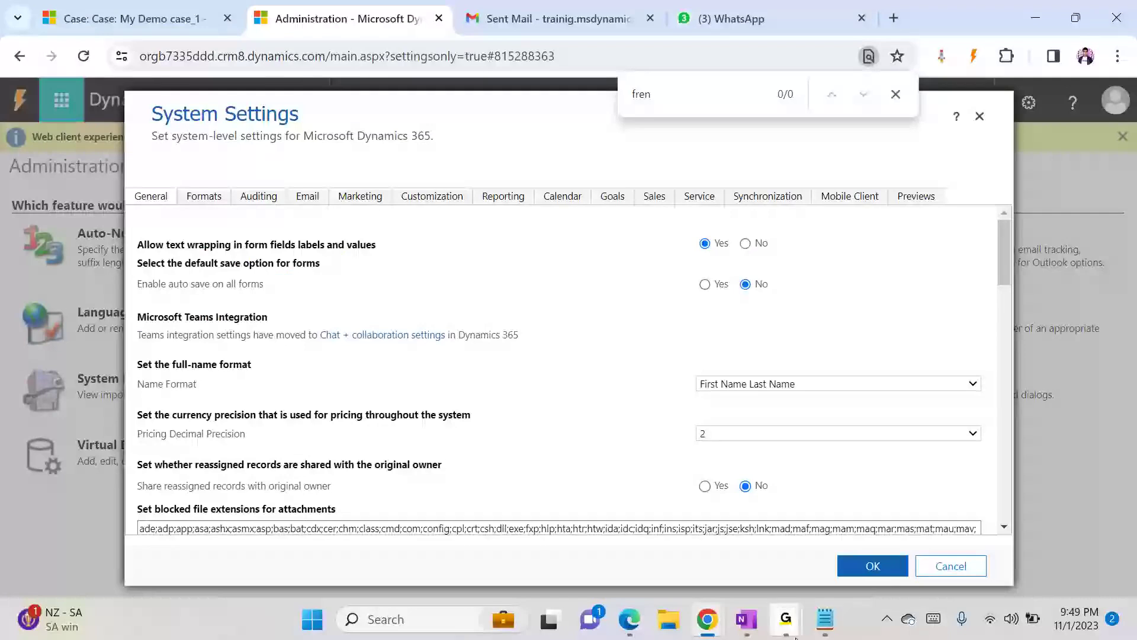
{"action": "left_click", "coordinate": [873, 566]}
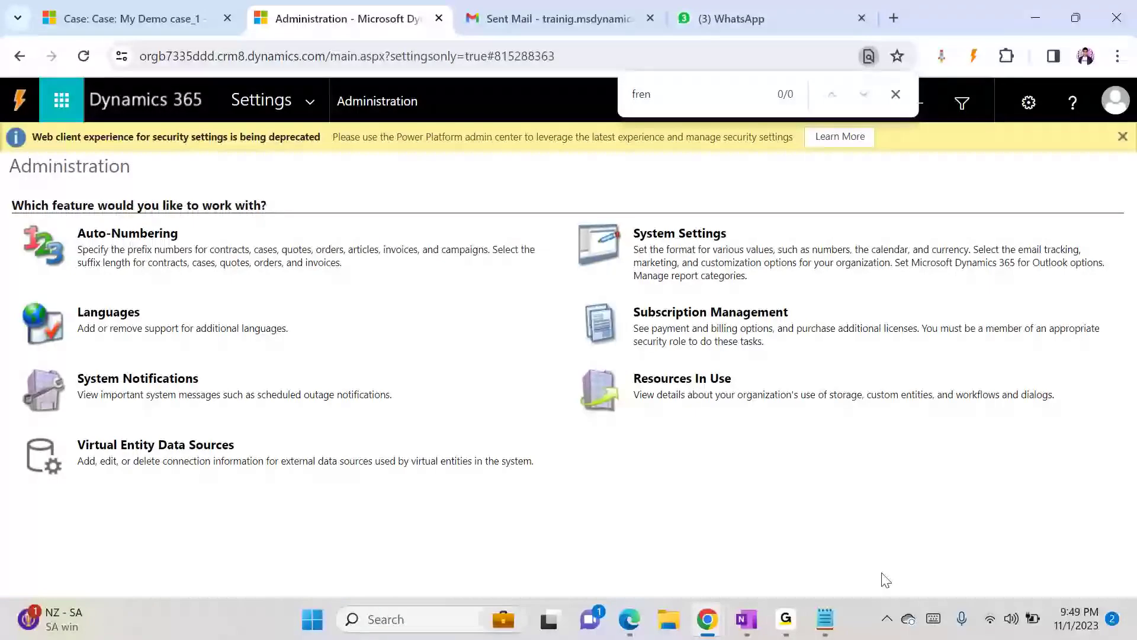
- Rename the case title to 'My Demo case_2'
{"action": "left_click", "coordinate": [190, 29]}
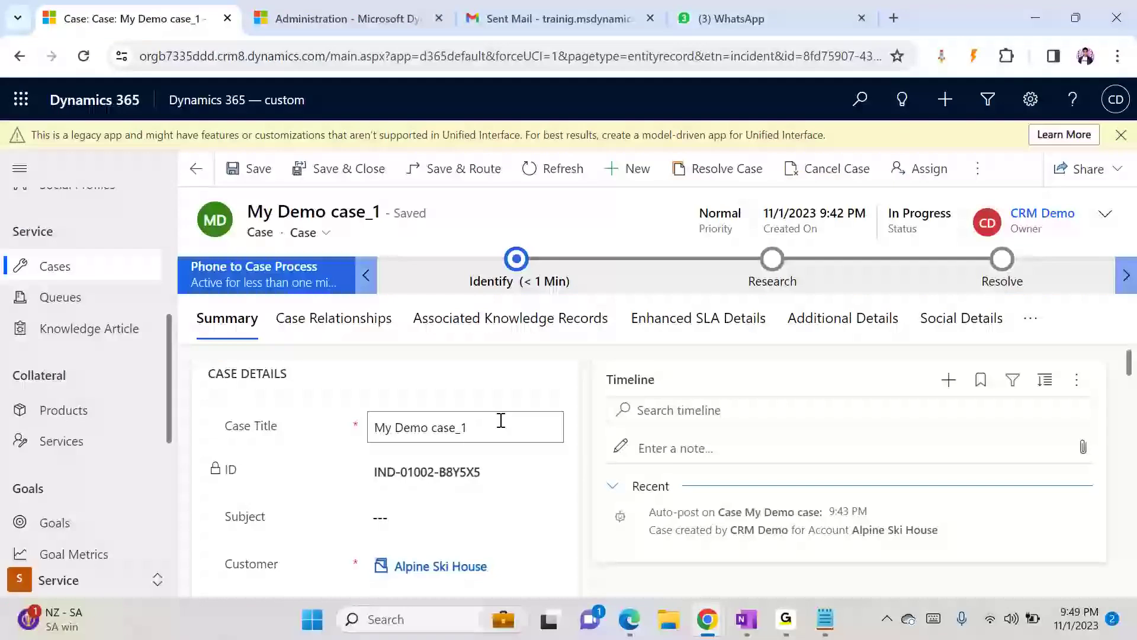
{"action": "type", "text": "2"}
{"action": "left_click", "coordinate": [617, 217]}
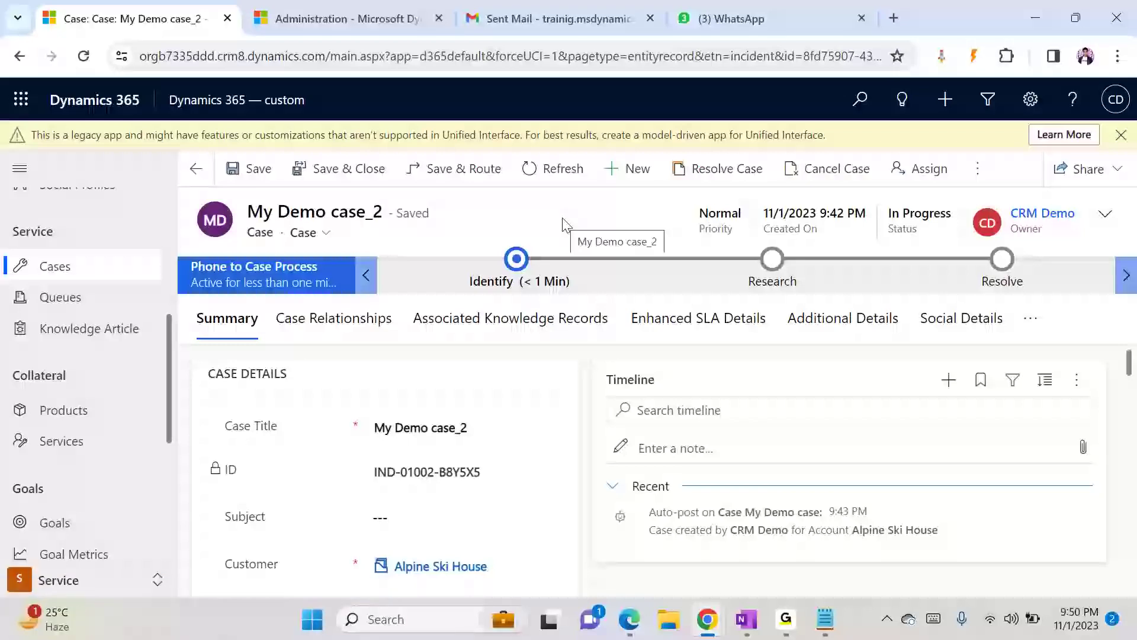
- Reopen System Settings to check the auto-save option, then close it and return to the case
{"action": "left_click", "coordinate": [364, 18]}
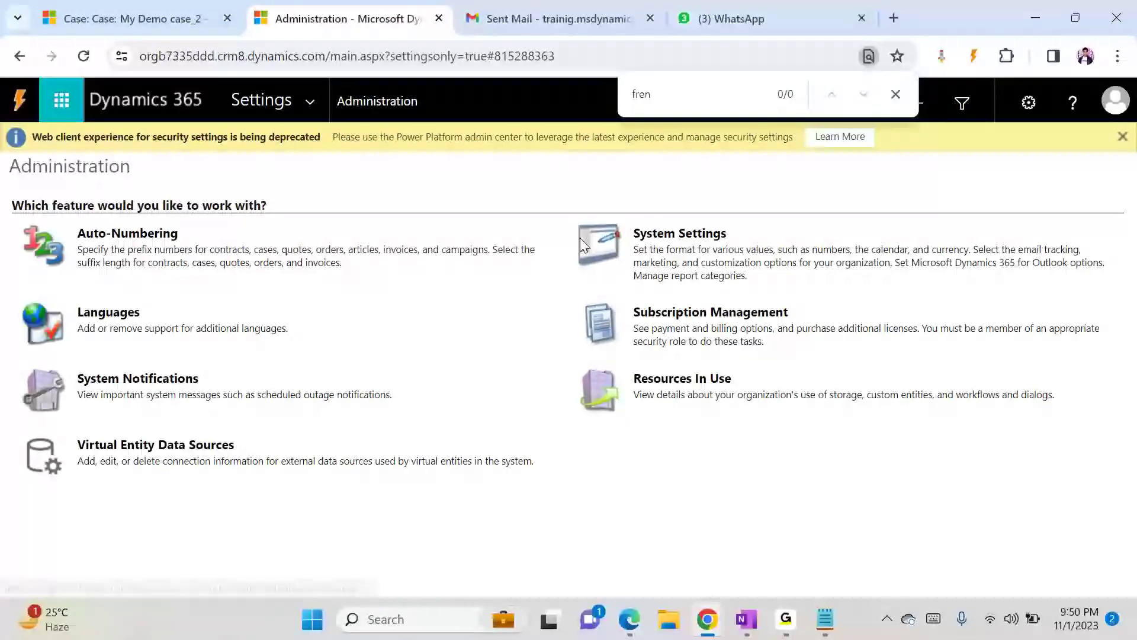
{"action": "left_click", "coordinate": [650, 237]}
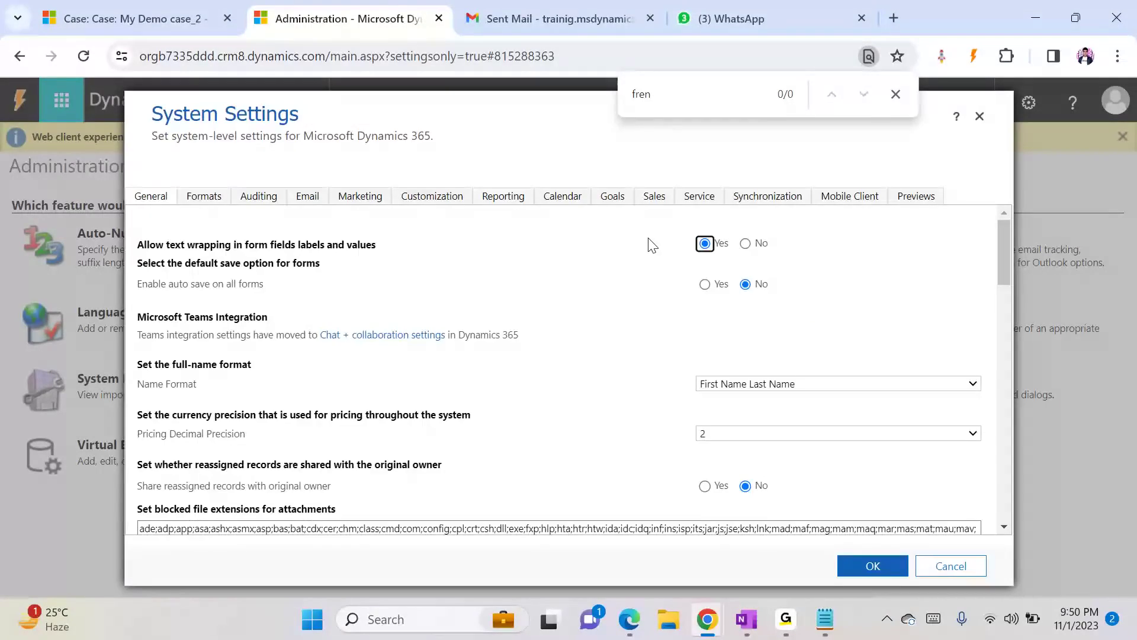
{"action": "left_click", "coordinate": [205, 289]}
{"action": "left_click", "coordinate": [868, 566]}
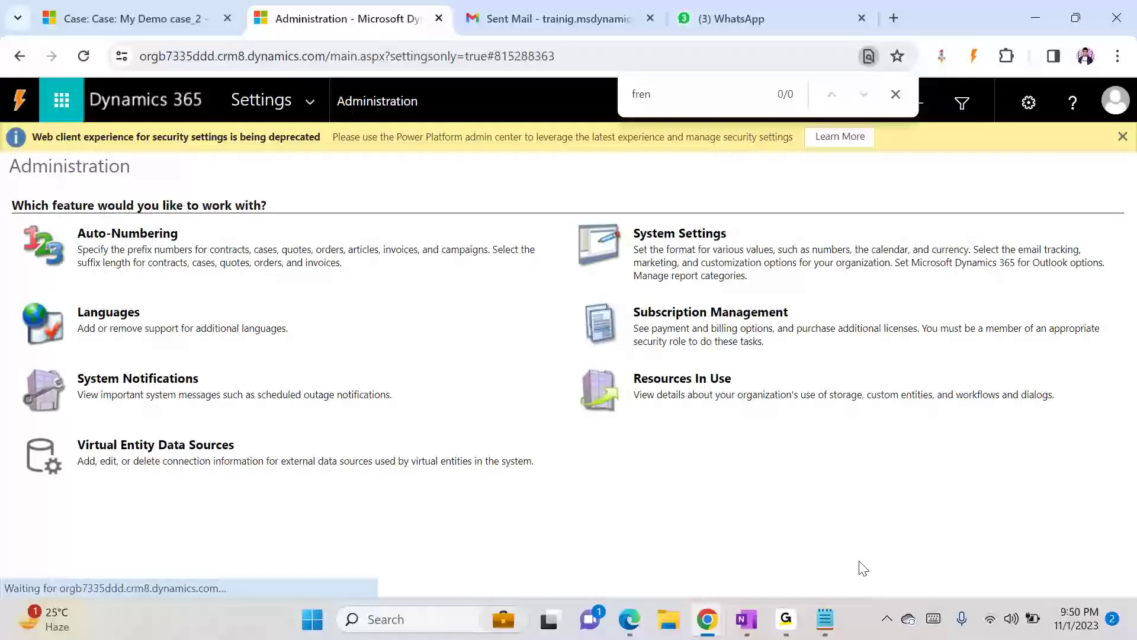
{"action": "left_click", "coordinate": [163, 7]}
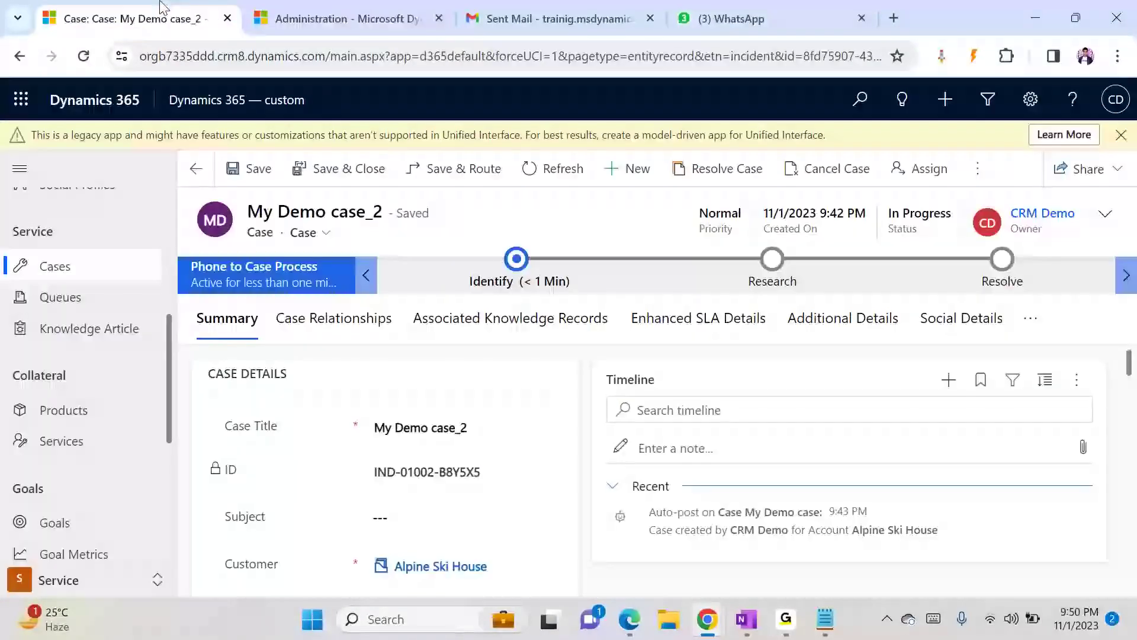
- Refresh the case, rename its title to 'My Demo case_3' and save the case
{"action": "key", "text": "F5"}
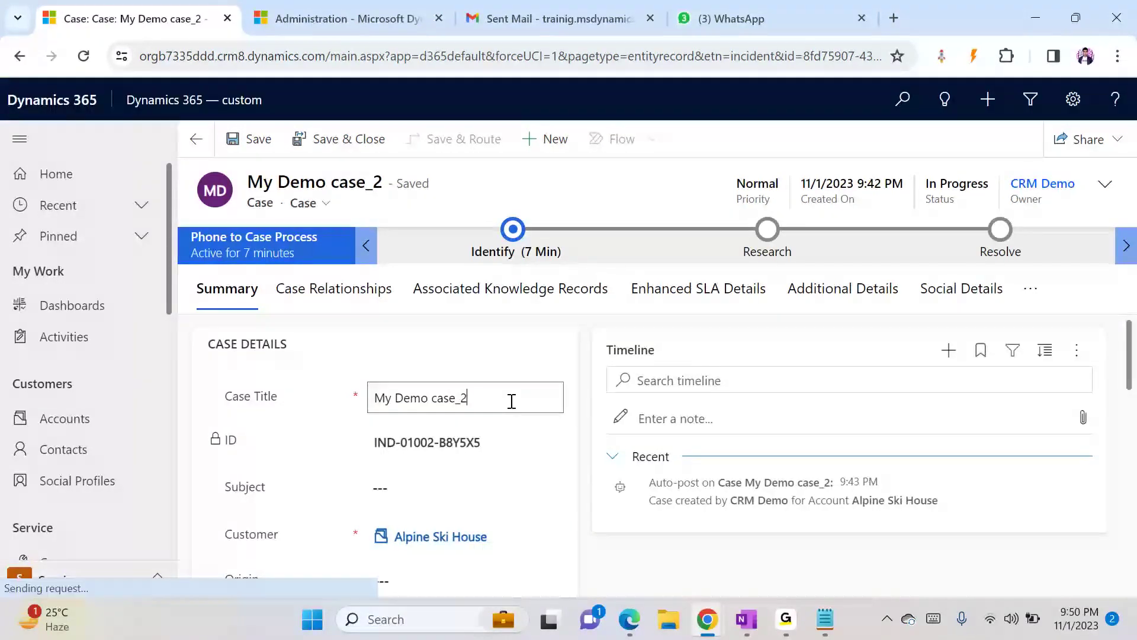
{"action": "left_click", "coordinate": [512, 401]}
{"action": "key", "text": "BackSpace"}
{"action": "type", "text": "3"}
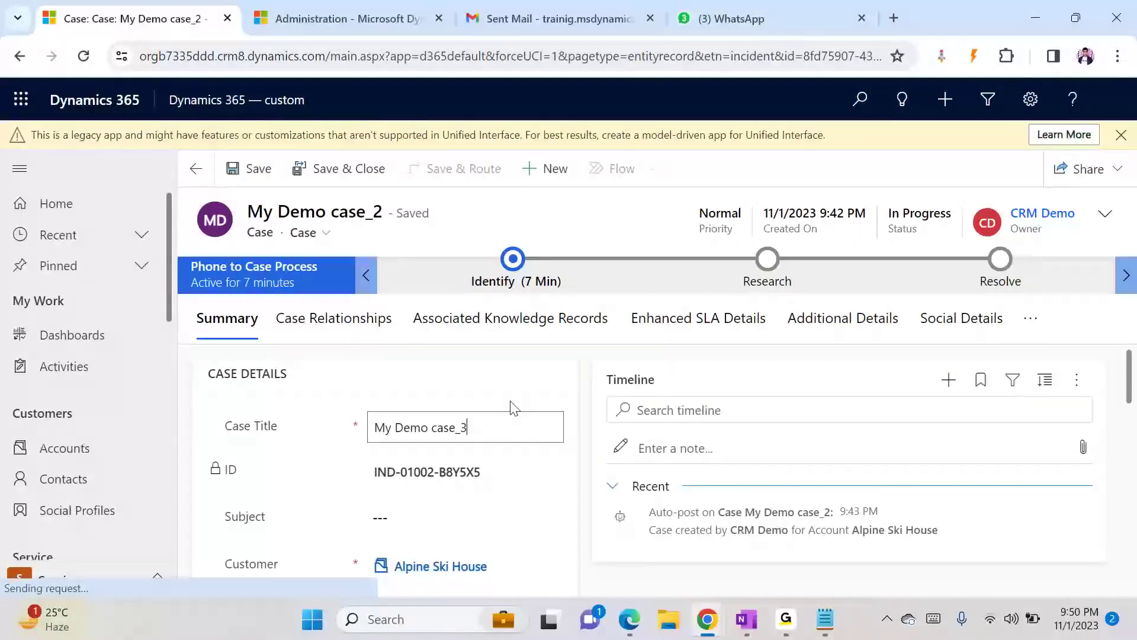
{"action": "left_click", "coordinate": [485, 231]}
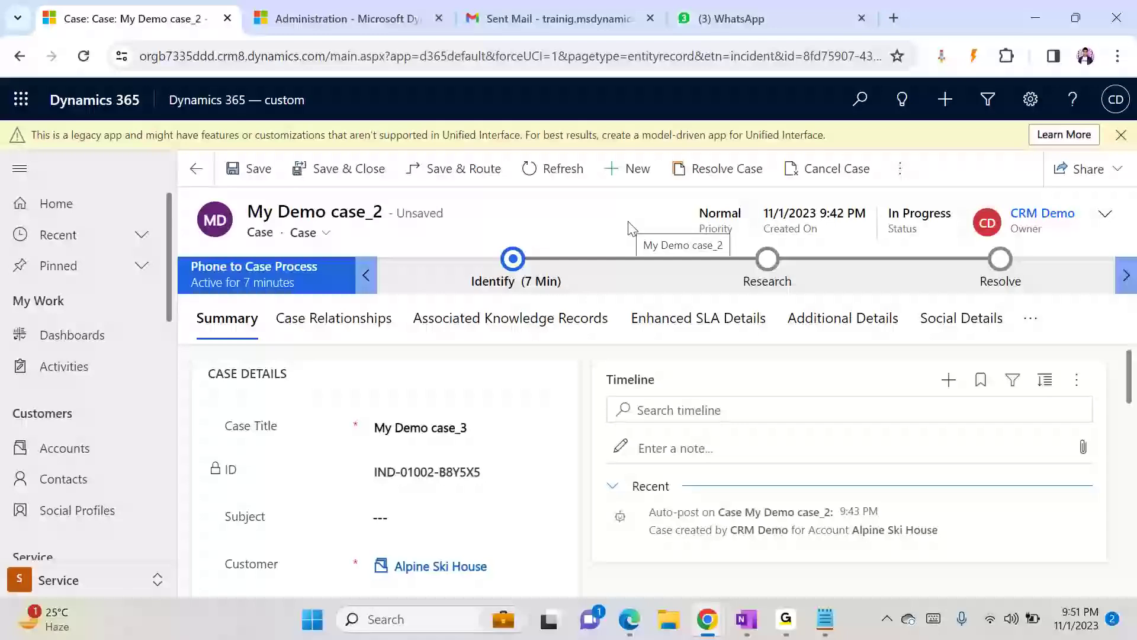
{"action": "left_click", "coordinate": [268, 172]}
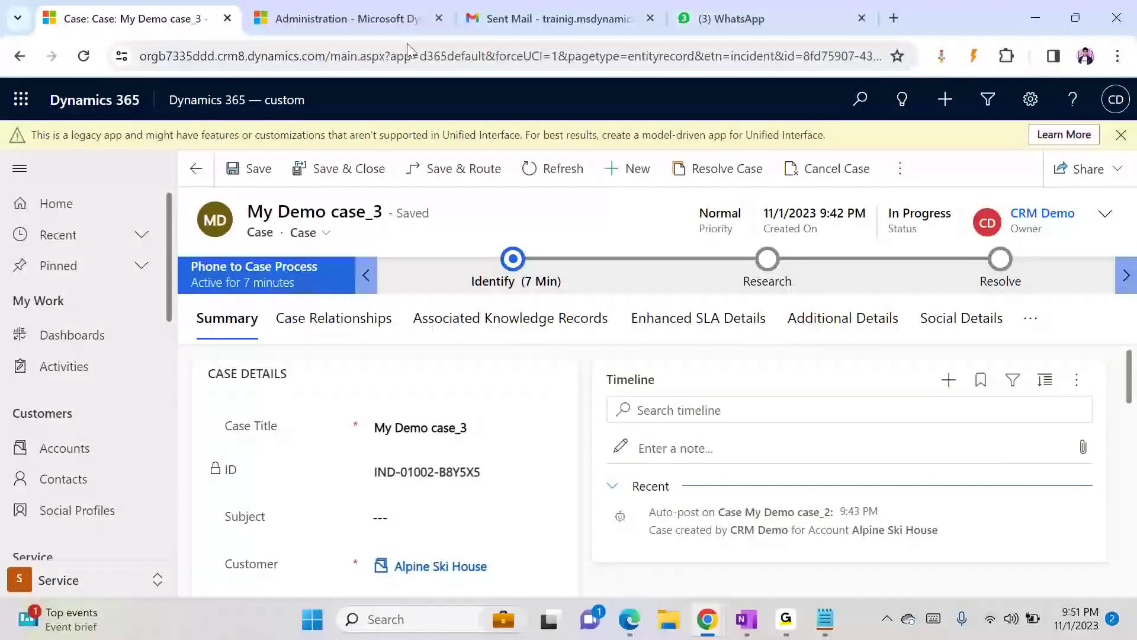
- Open System Settings and review the general options, including the currency display option
{"action": "left_click", "coordinate": [407, 16]}
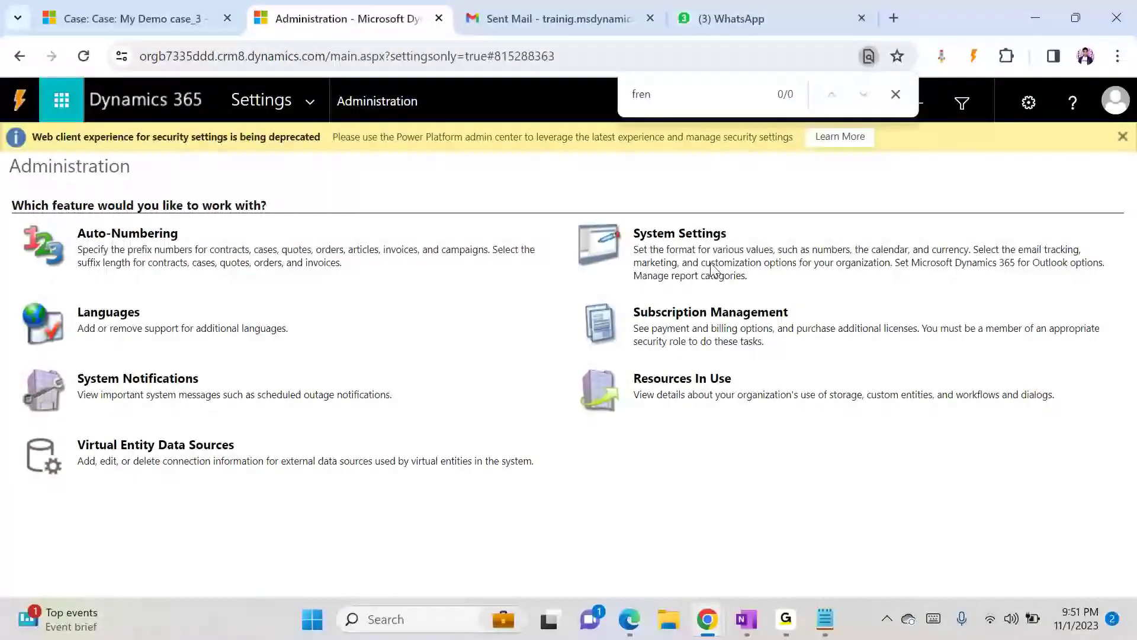
{"action": "left_click", "coordinate": [673, 249]}
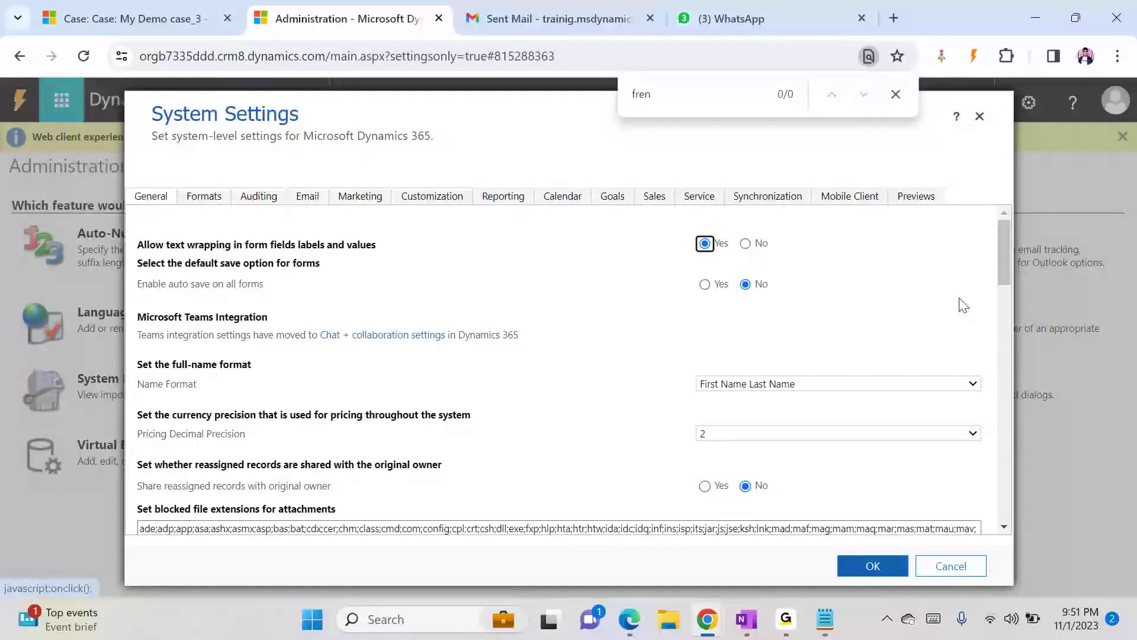
{"action": "left_click_drag", "start_coordinate": [1008, 255], "coordinate": [1017, 311]}
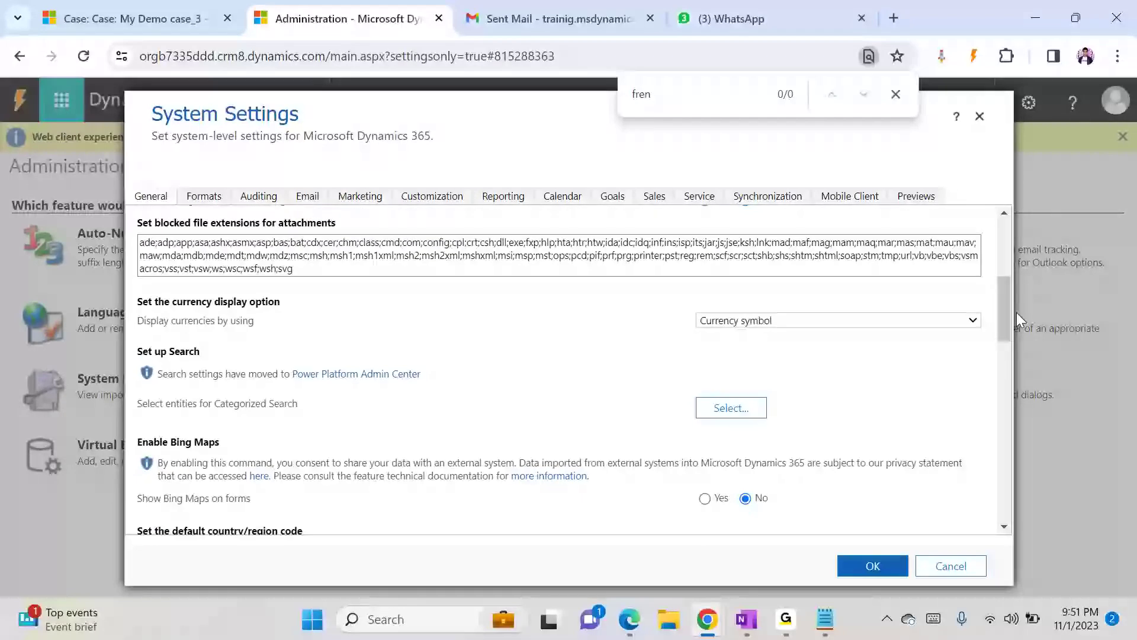
{"action": "left_click", "coordinate": [724, 321]}
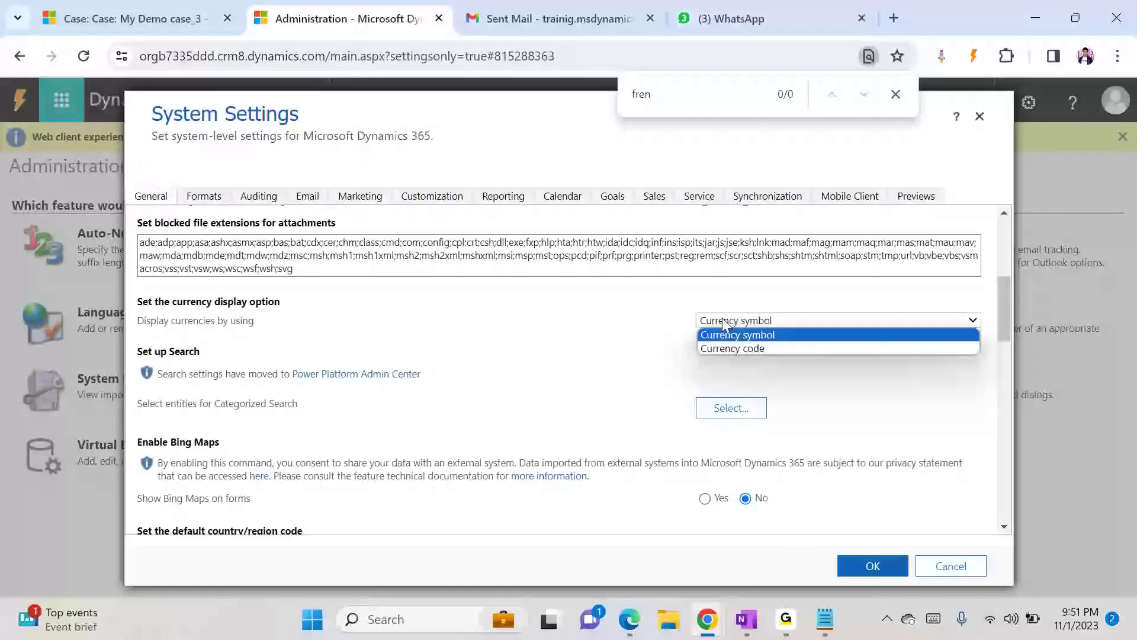
{"action": "left_click", "coordinate": [767, 320]}
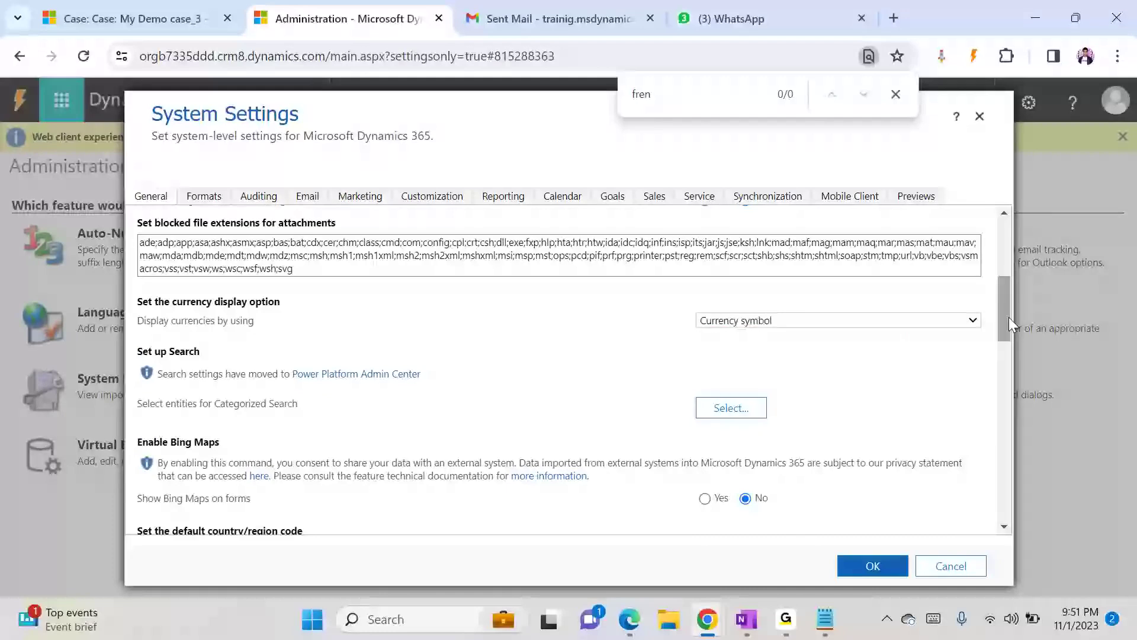
{"action": "left_click_drag", "start_coordinate": [1007, 315], "coordinate": [1008, 340]}
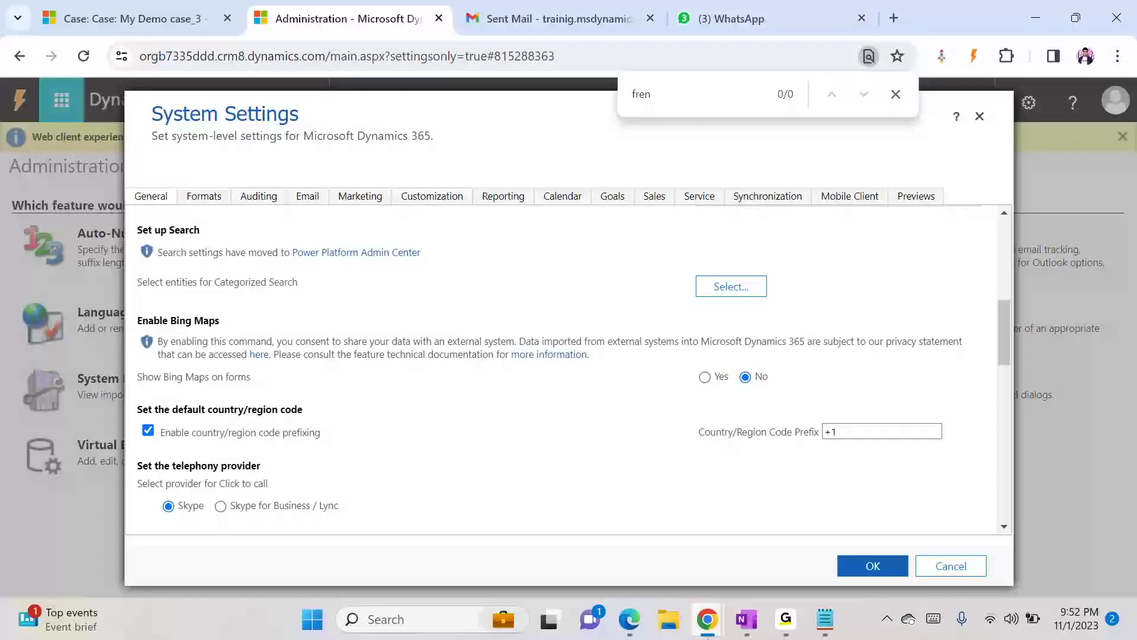
- Open the main Information form of the Application entity in Demo Solution
{"action": "mouse_move", "coordinate": [711, 631]}
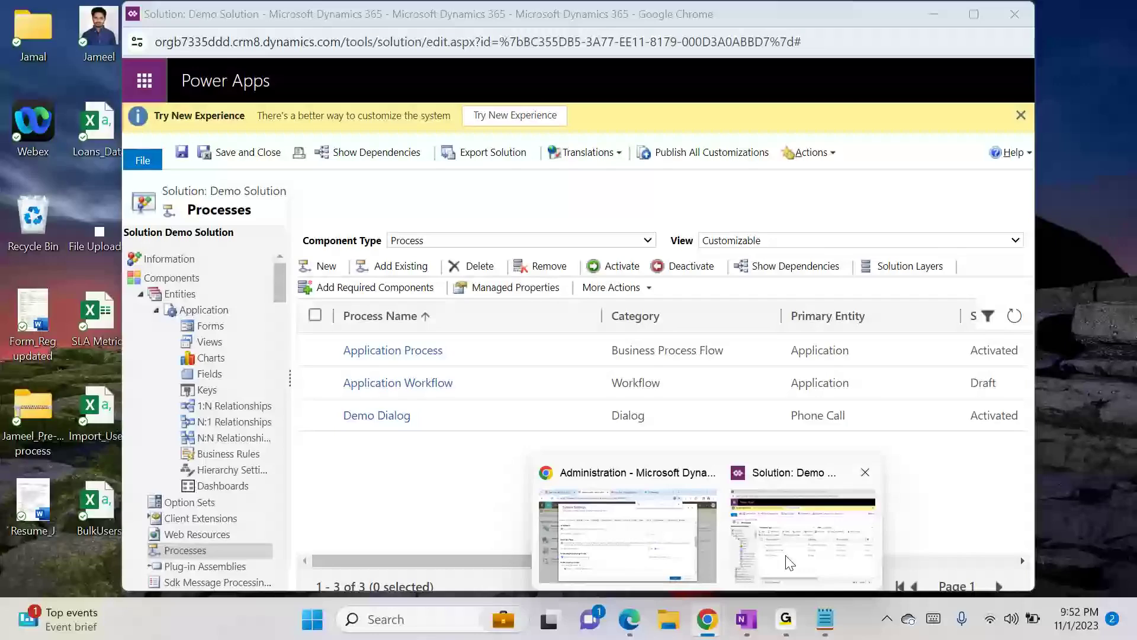
{"action": "left_click", "coordinate": [785, 555]}
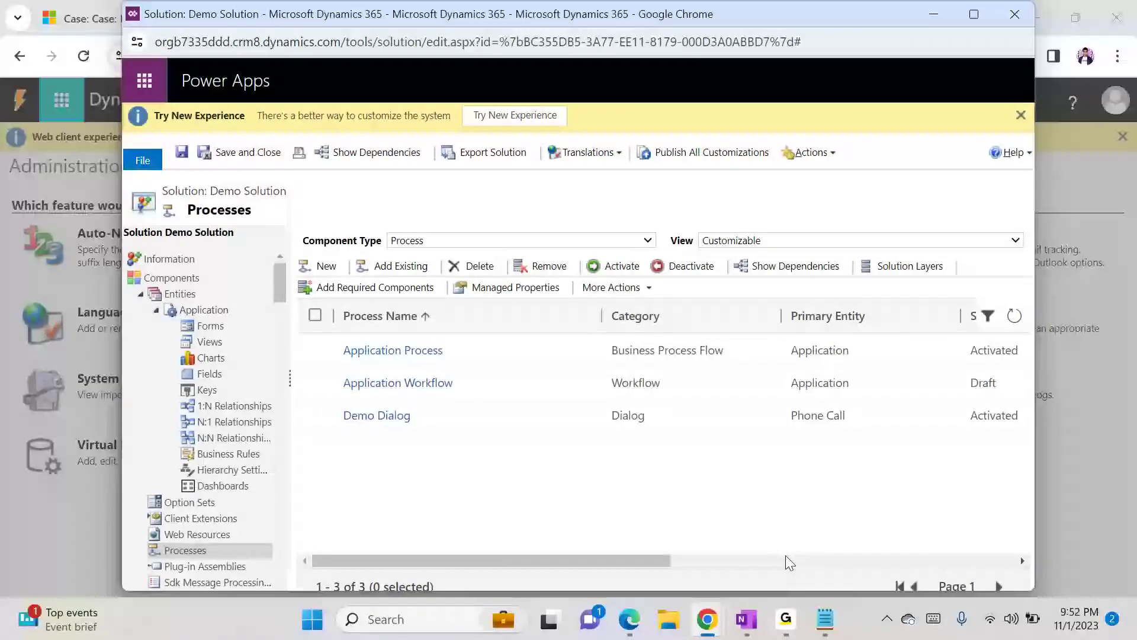
{"action": "left_click", "coordinate": [235, 327]}
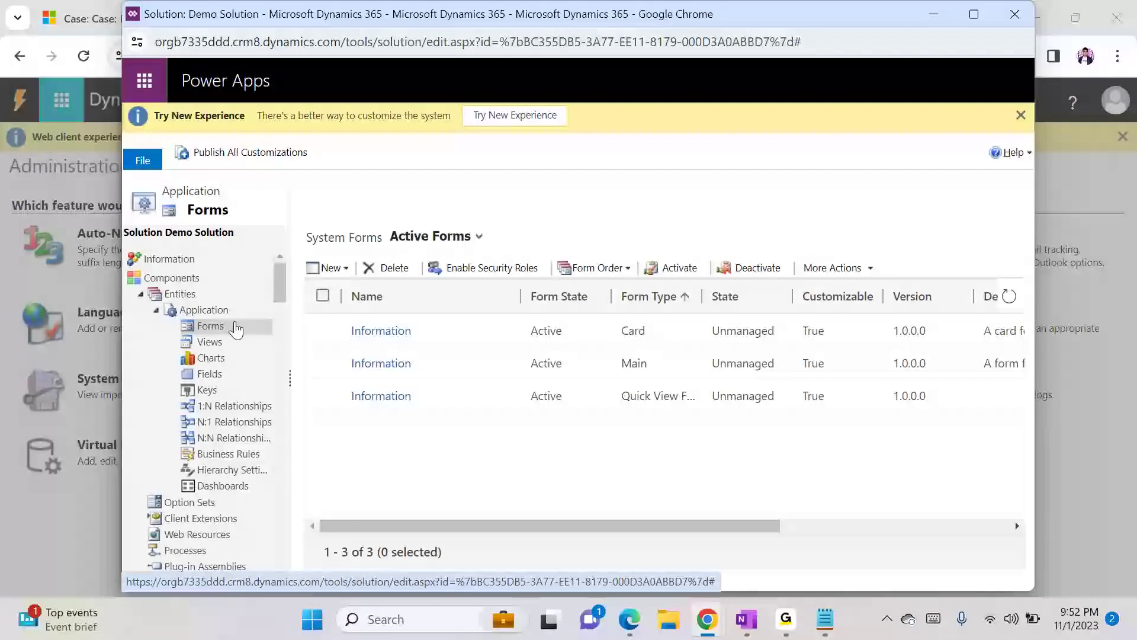
{"action": "left_click", "coordinate": [381, 366]}
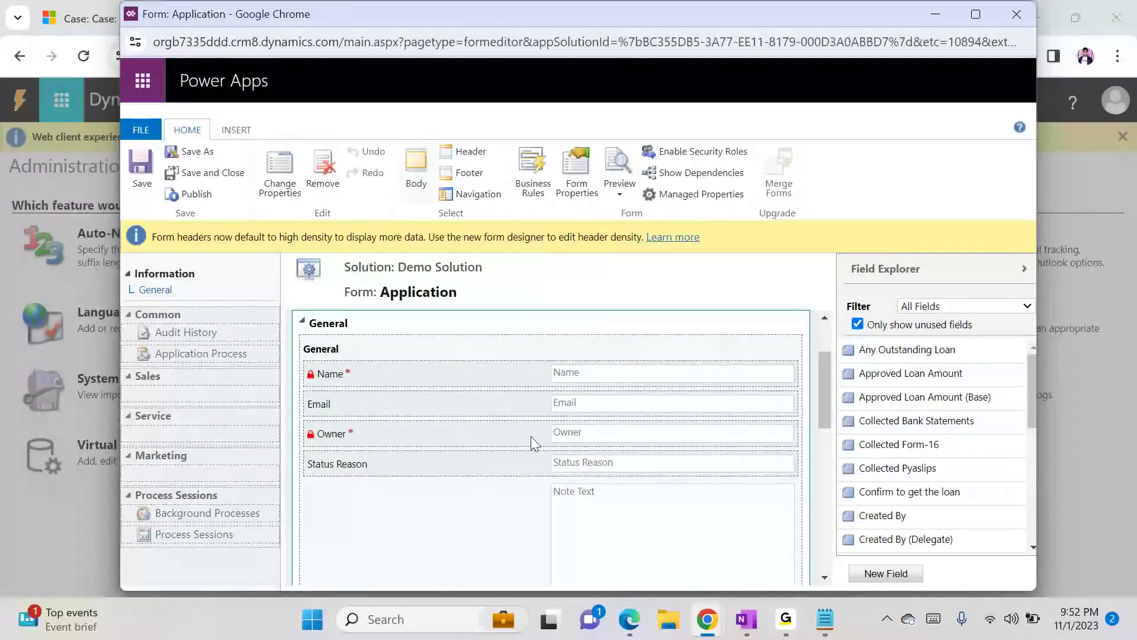
{"action": "left_click", "coordinate": [228, 132]}
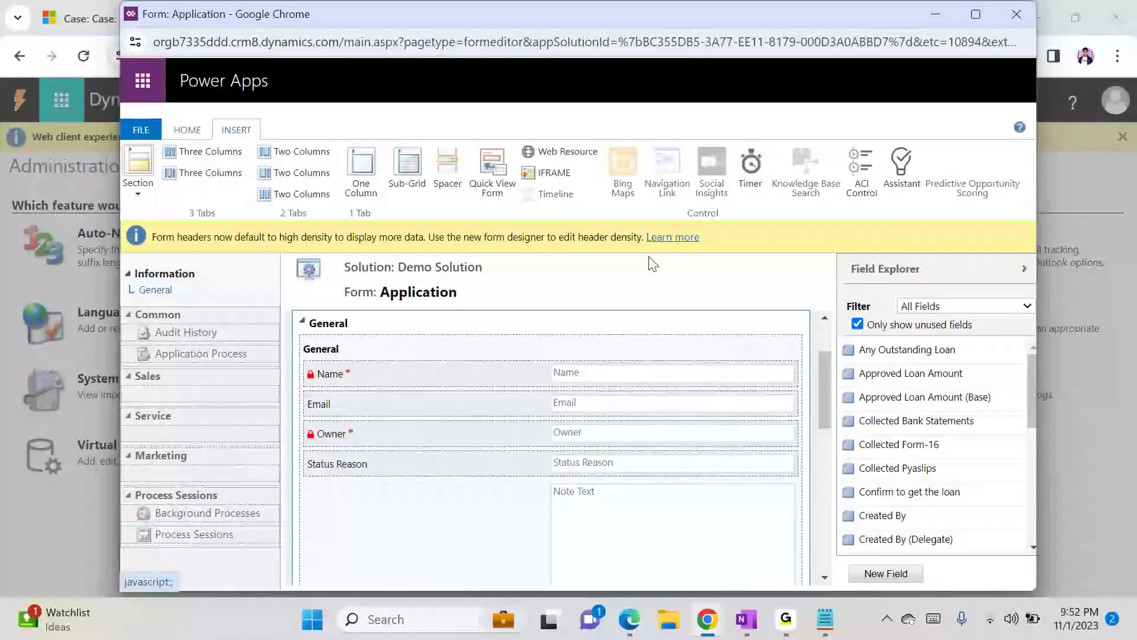
{"action": "left_click", "coordinate": [187, 129]}
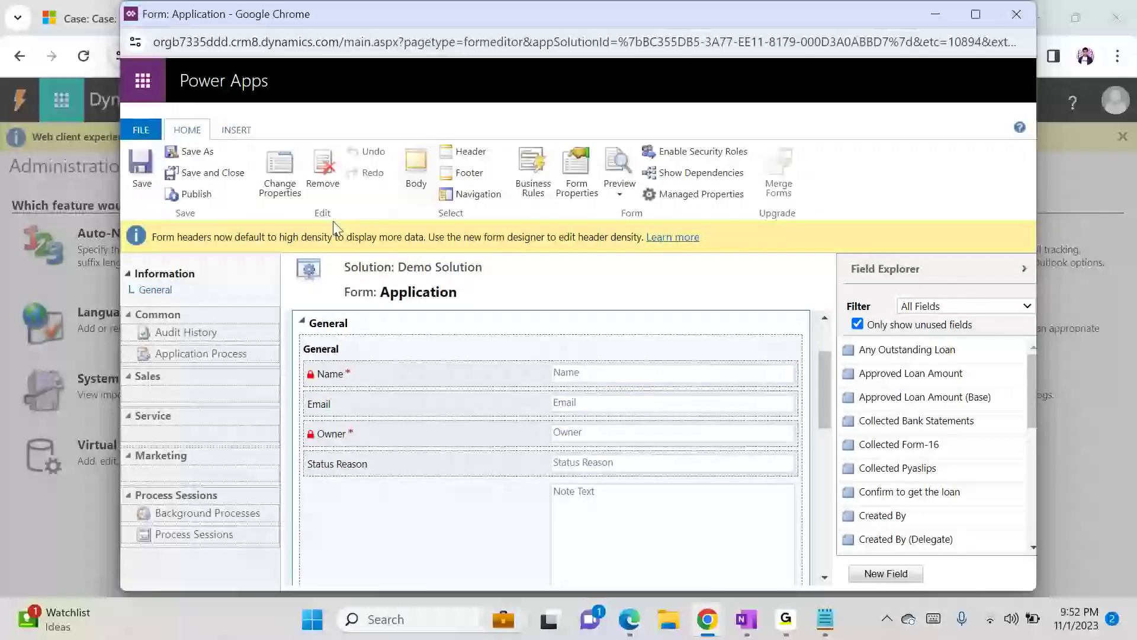
- Create a new single line of text field named City for Application and save it
{"action": "left_click", "coordinate": [880, 573]}
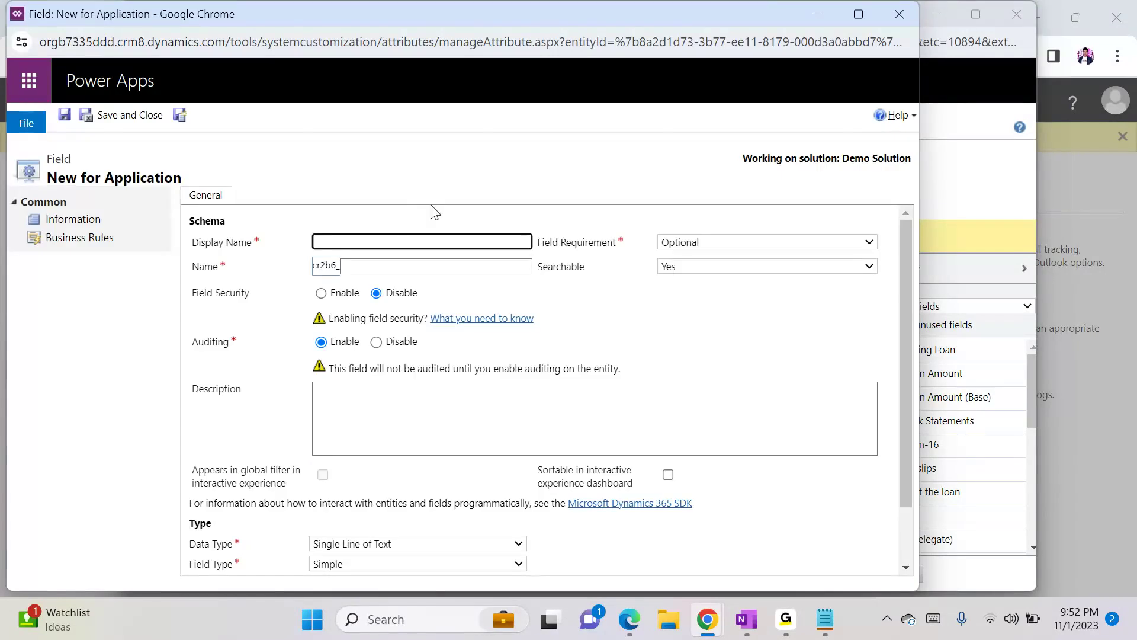
{"action": "type", "text": "City"}
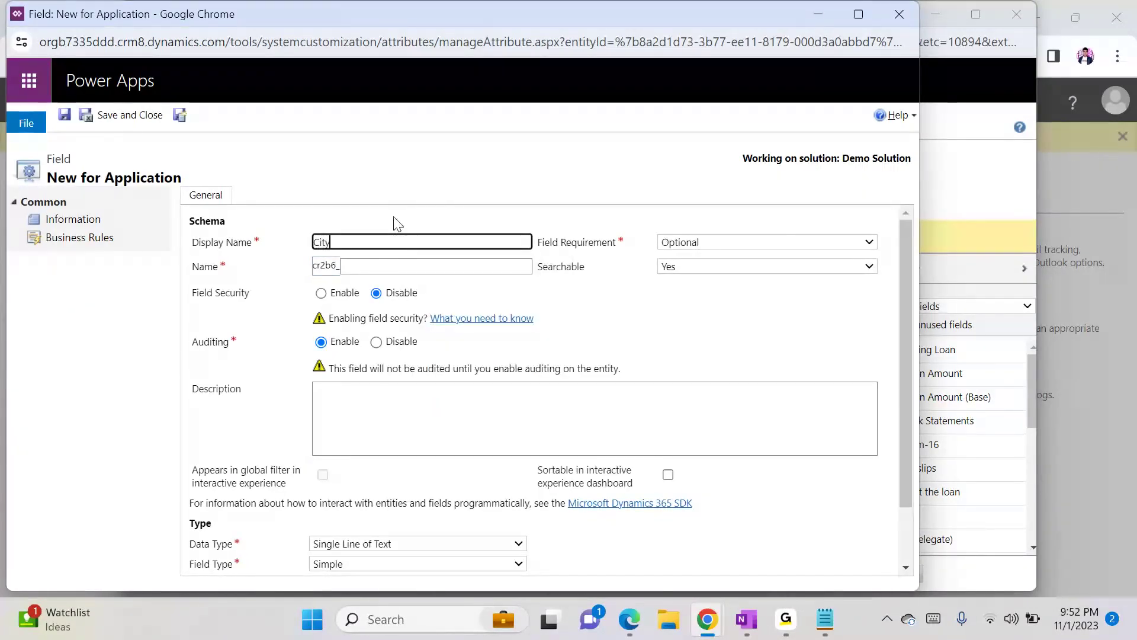
{"action": "left_click", "coordinate": [348, 151]}
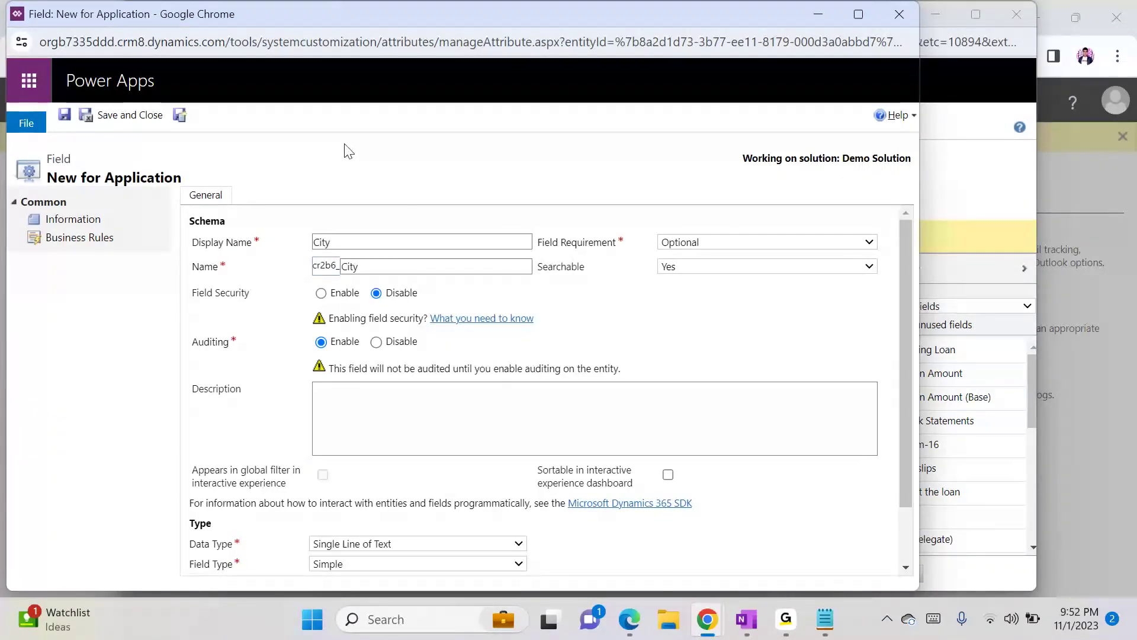
{"action": "left_click", "coordinate": [141, 115]}
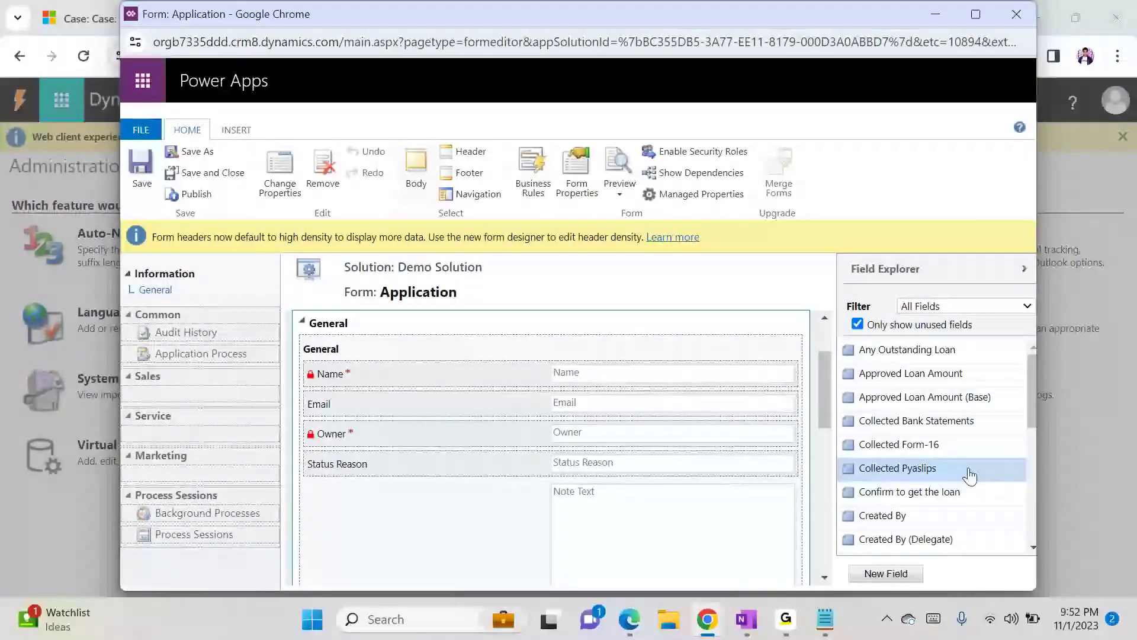
{"action": "left_click_drag", "start_coordinate": [1034, 390], "coordinate": [1043, 521]}
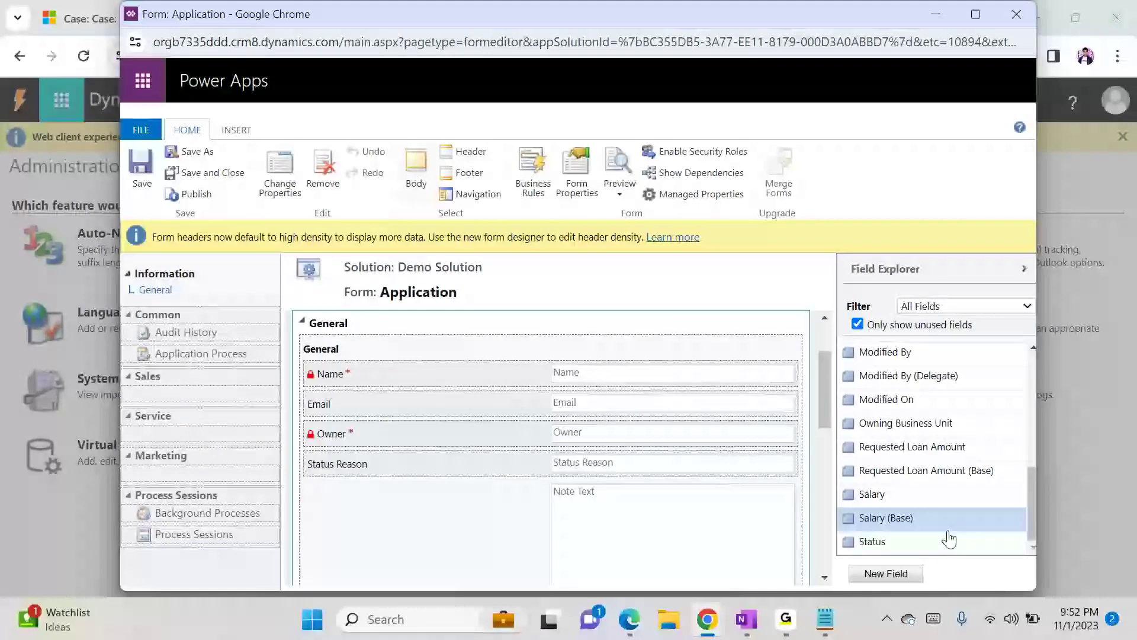
{"action": "left_click", "coordinate": [893, 576]}
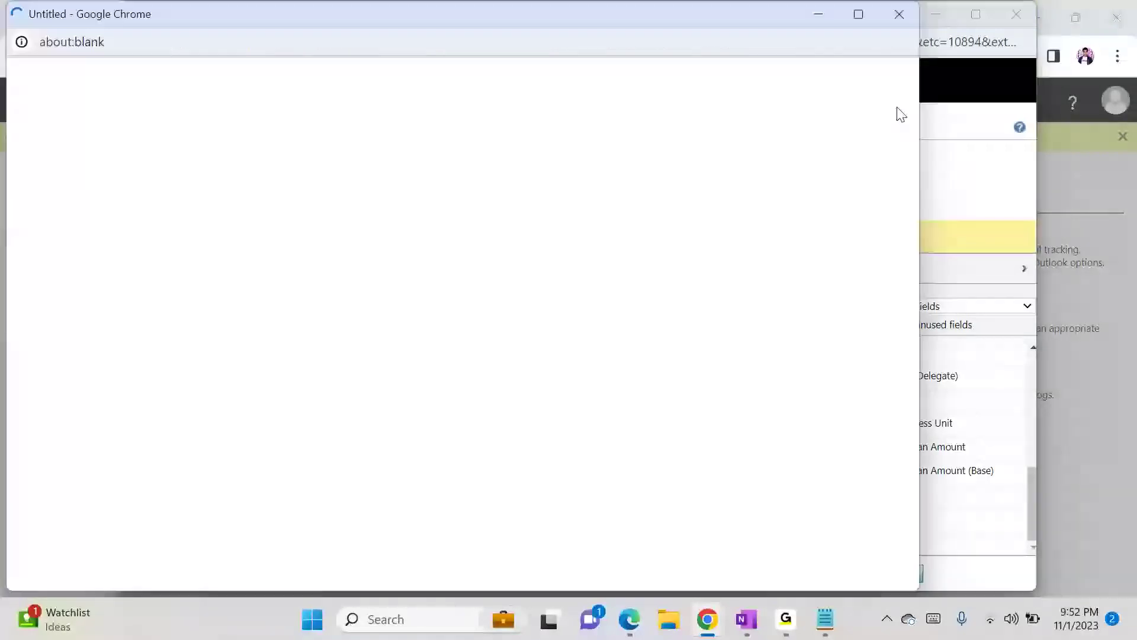
{"action": "left_click", "coordinate": [898, 21]}
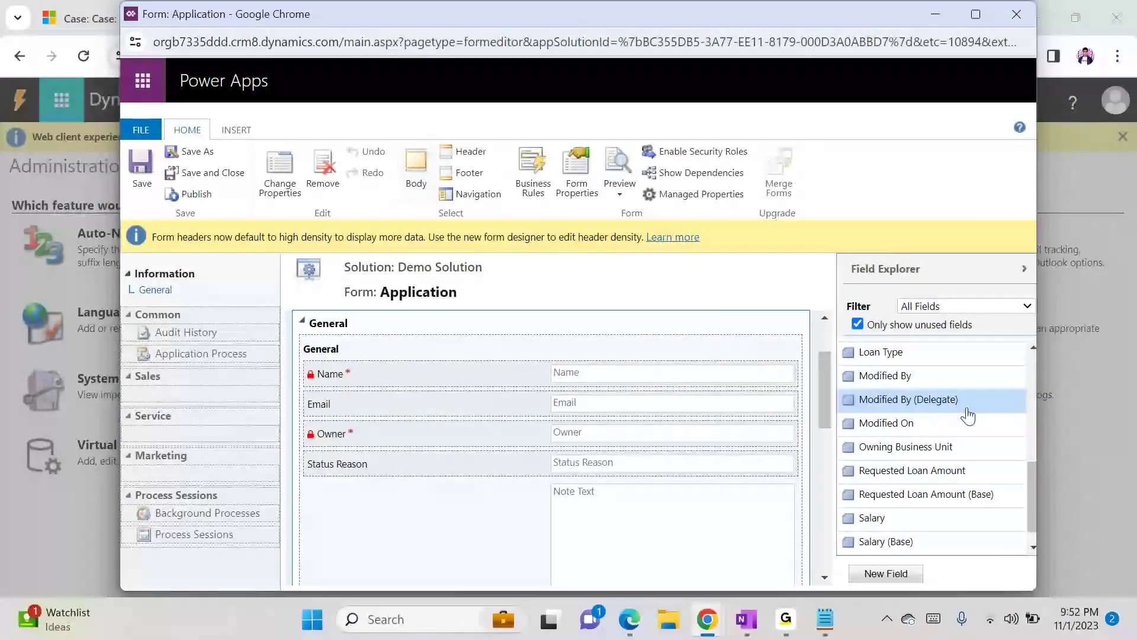
- Place the City field in the General section below Email, then save and publish the form
{"action": "scroll", "coordinate": [965, 415], "scroll_direction": "up", "scroll_amount": 3}
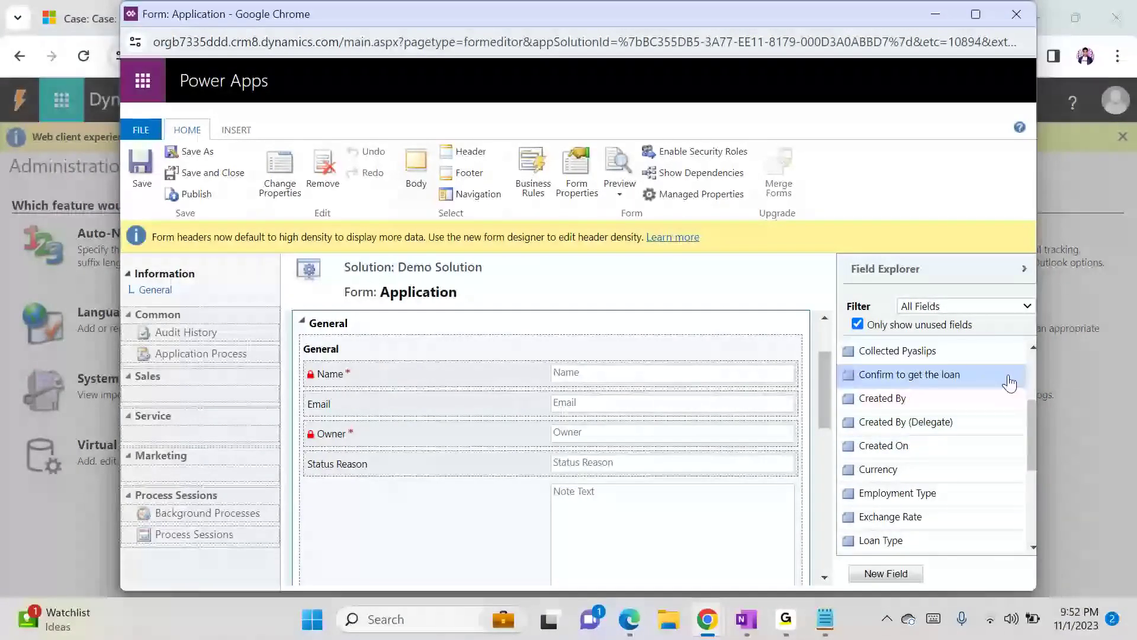
{"action": "scroll", "coordinate": [1028, 364], "scroll_direction": "up", "scroll_amount": 2}
{"action": "left_click_drag", "start_coordinate": [893, 419], "coordinate": [590, 432]}
{"action": "left_click", "coordinate": [129, 163]}
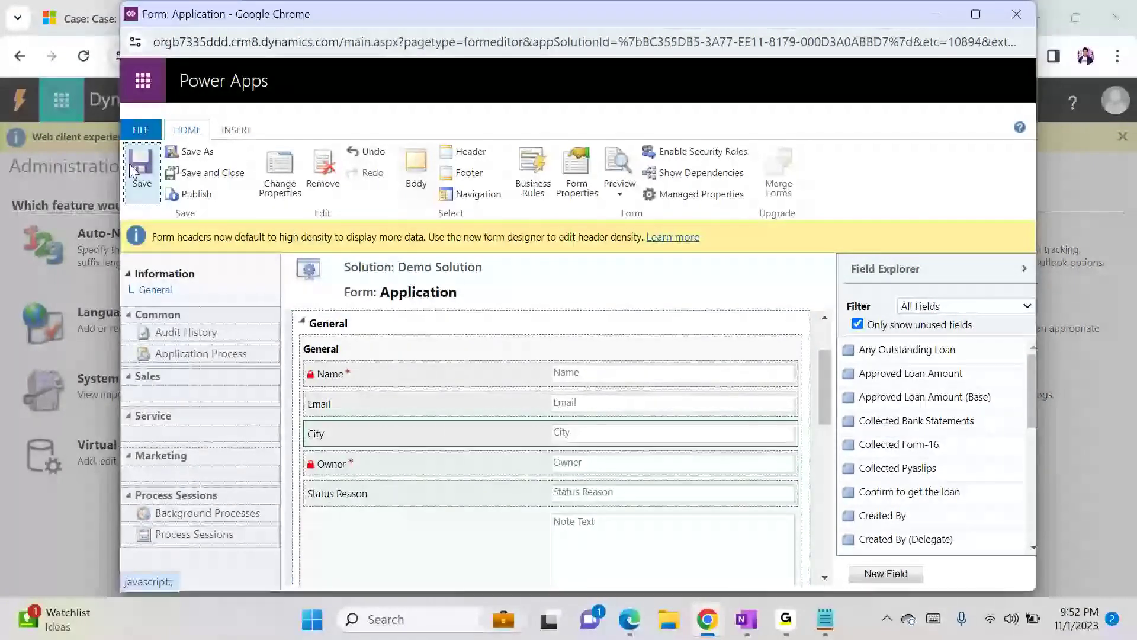
{"action": "left_click", "coordinate": [212, 196]}
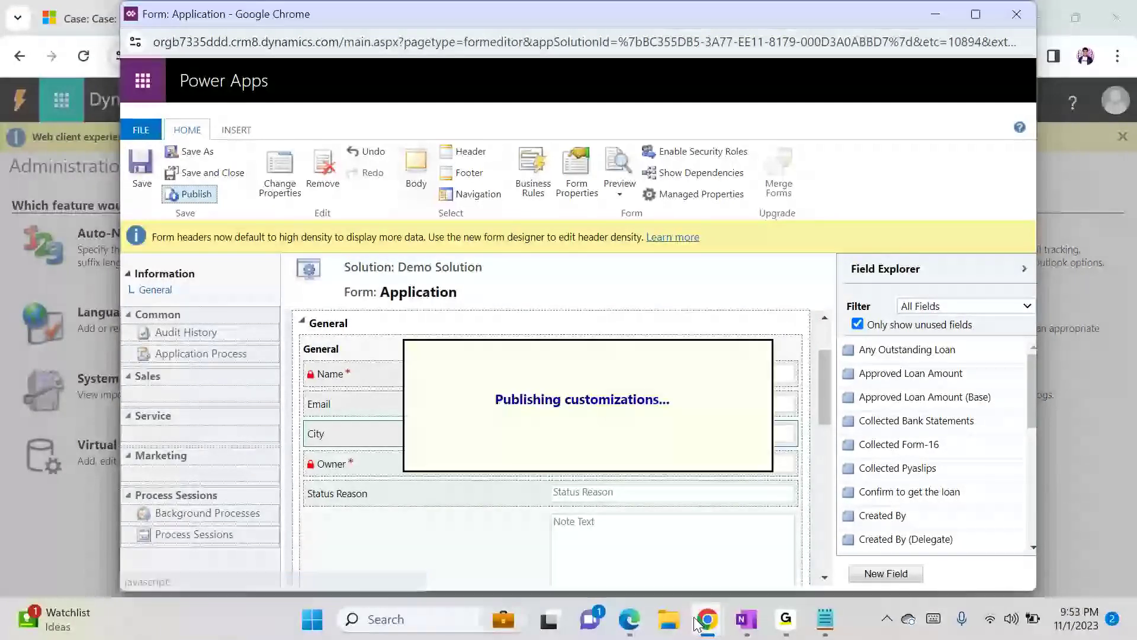
- Enable Show Bing Maps on forms in System Settings and confirm
{"action": "mouse_move", "coordinate": [706, 617]}
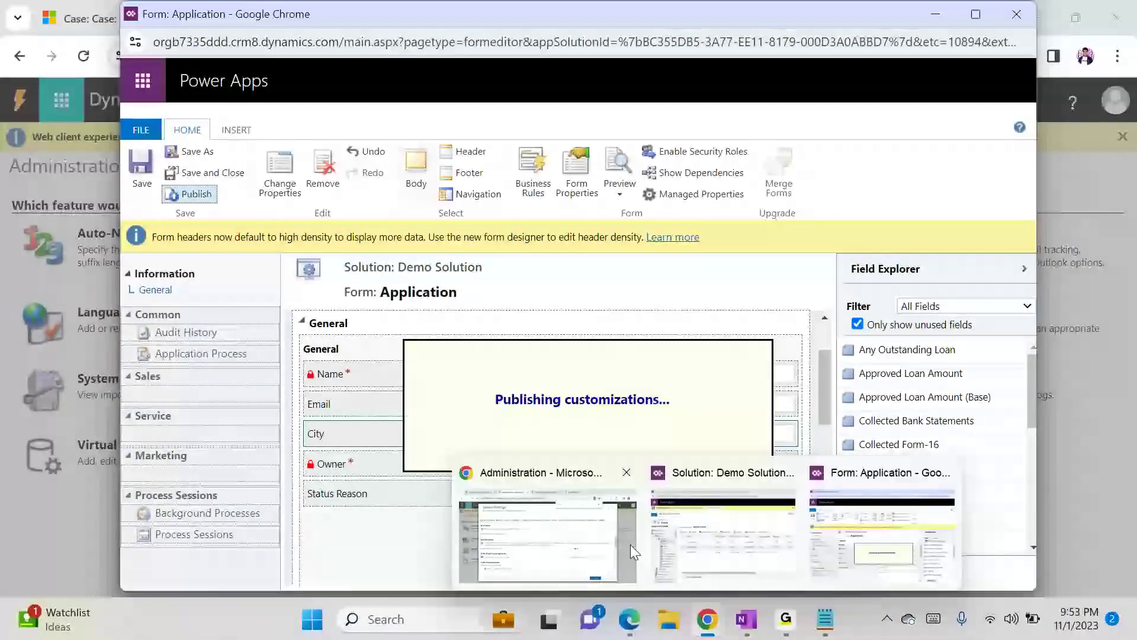
{"action": "left_click", "coordinate": [592, 544]}
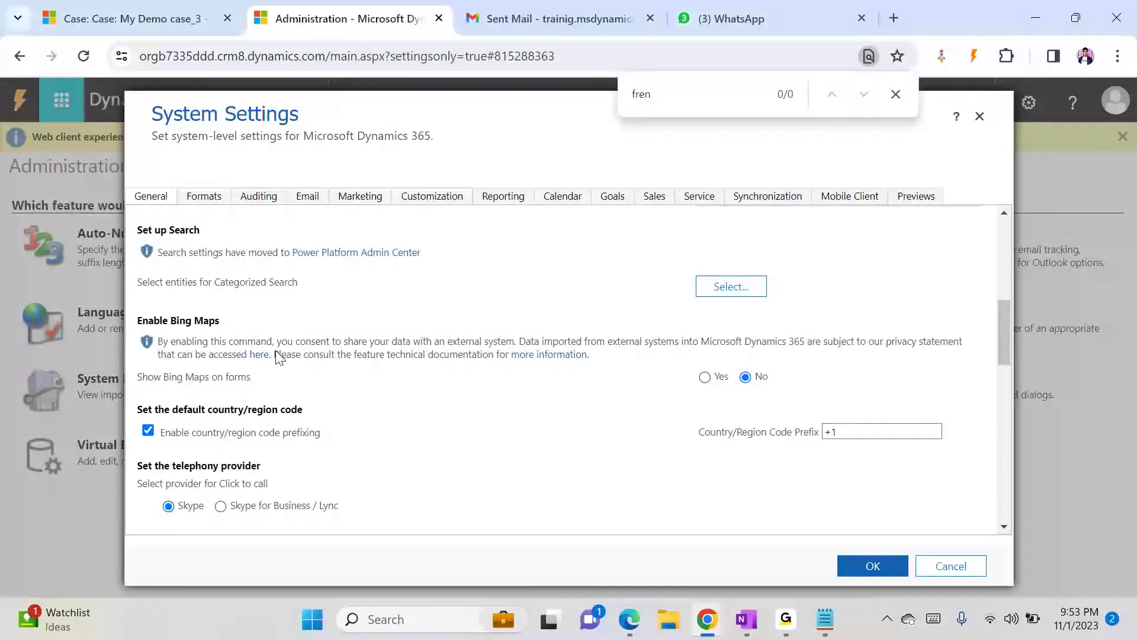
{"action": "left_click", "coordinate": [706, 377]}
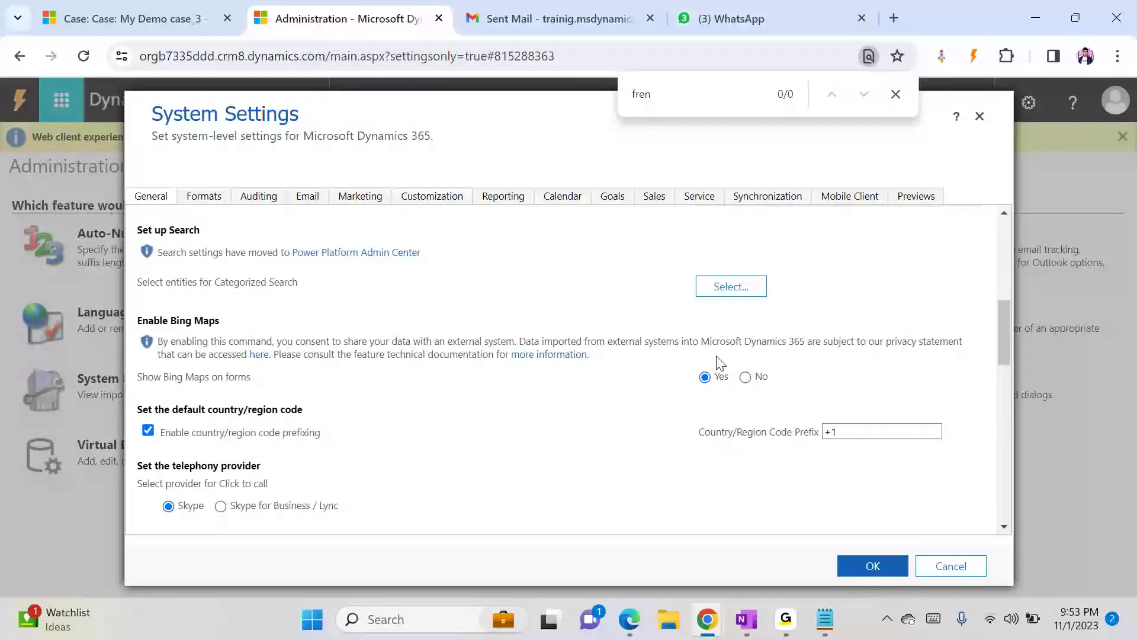
{"action": "left_click", "coordinate": [840, 566]}
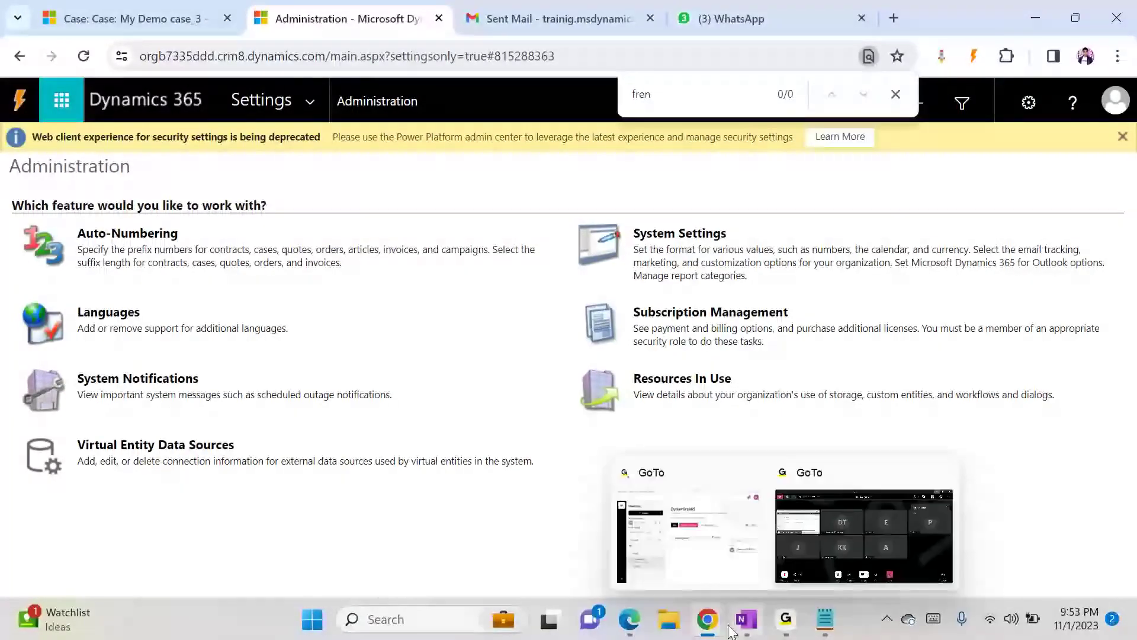
- Save and close the Application form editor, then reopen the main Information form from Demo Solution
{"action": "mouse_move", "coordinate": [712, 620]}
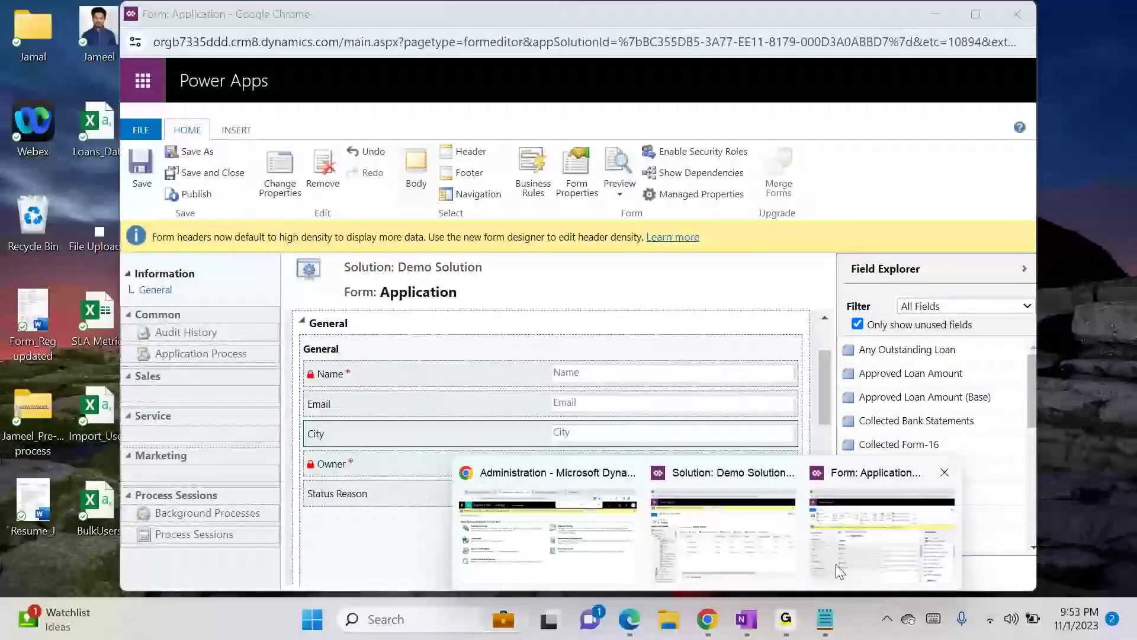
{"action": "left_click", "coordinate": [836, 564]}
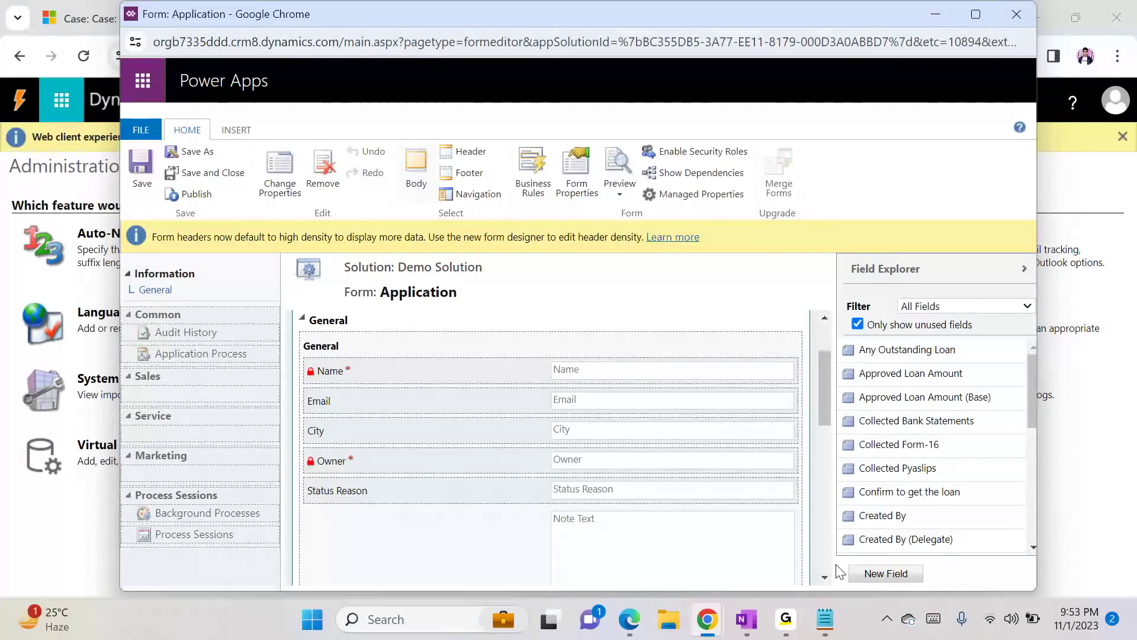
{"action": "left_click", "coordinate": [237, 130]}
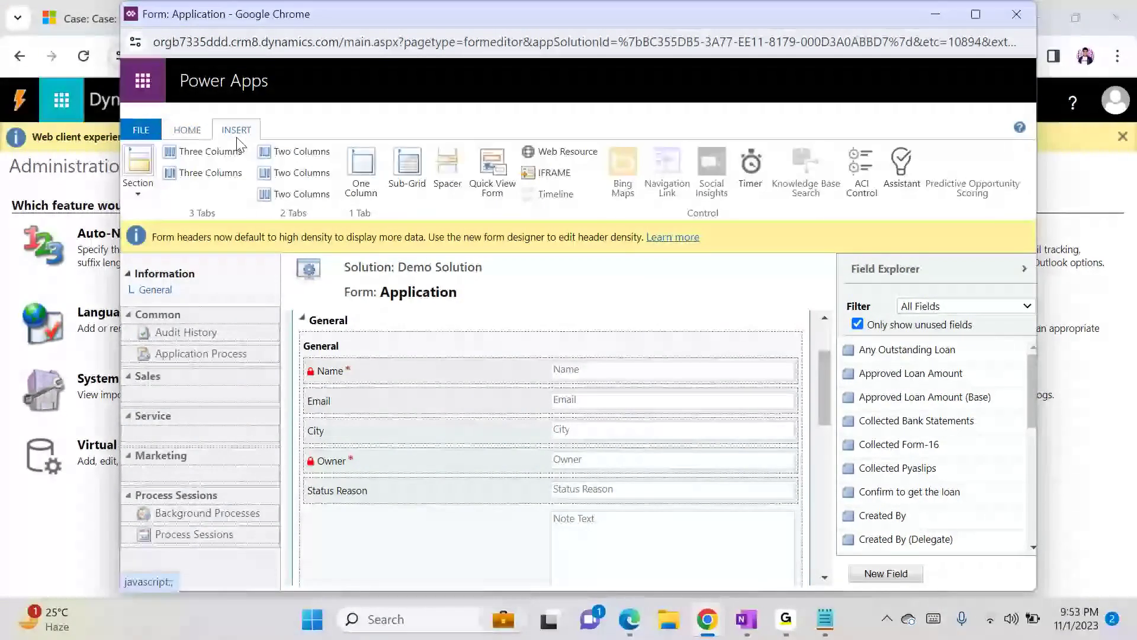
{"action": "left_click", "coordinate": [187, 130]}
{"action": "left_click", "coordinate": [213, 173]}
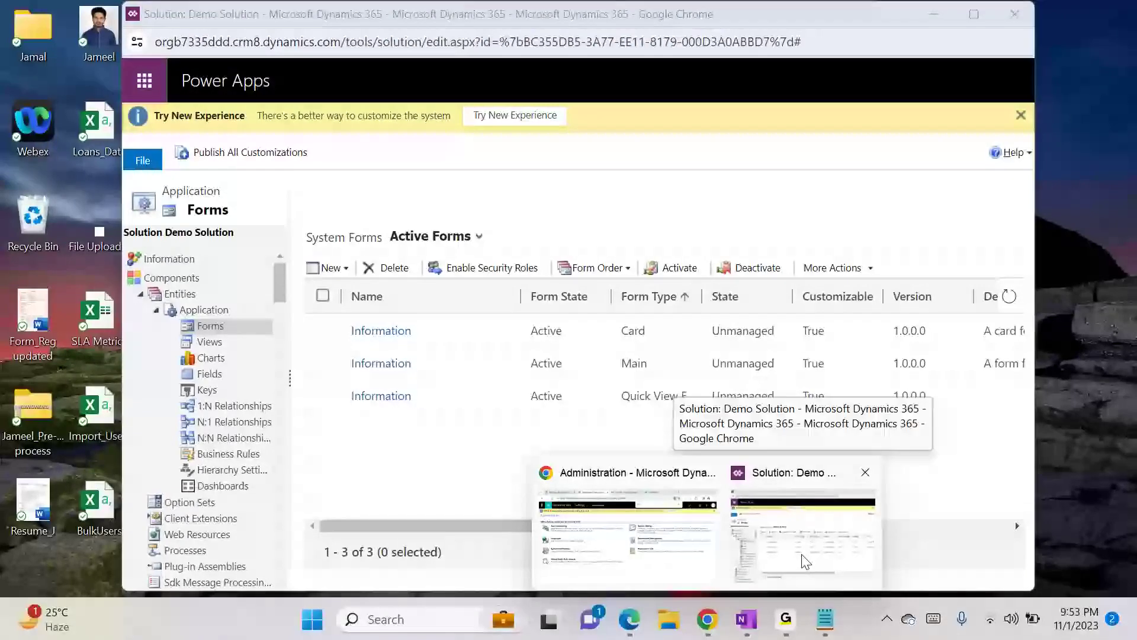
{"action": "left_click", "coordinate": [802, 559]}
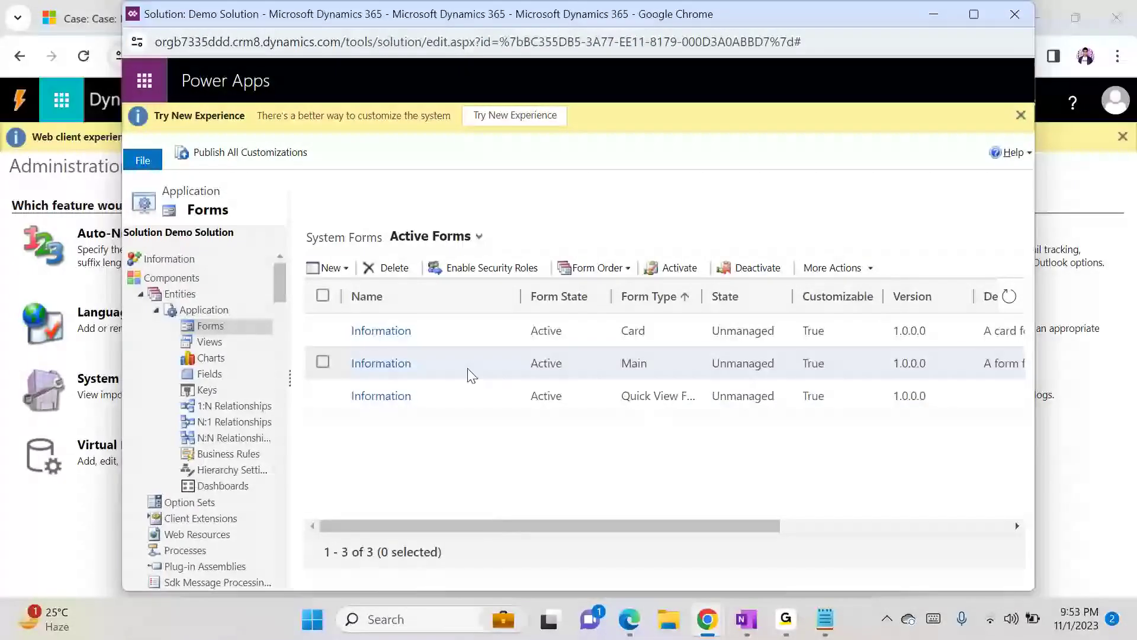
{"action": "left_click", "coordinate": [395, 363]}
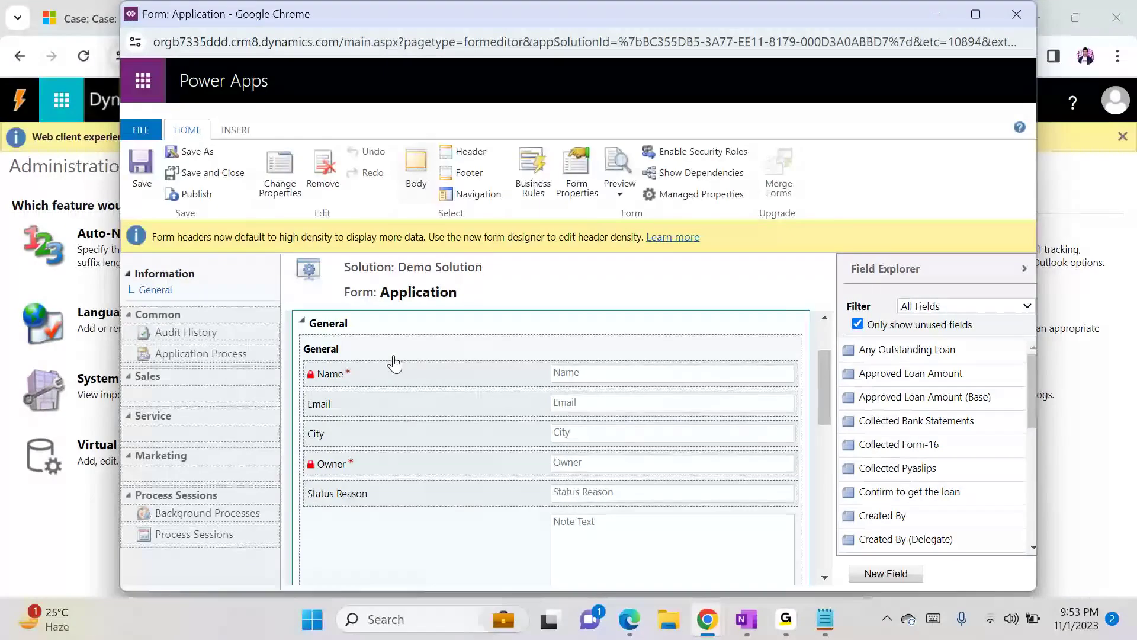
- Reload the Application form editor and check whether the Bing Maps control can be inserted
{"action": "left_click", "coordinate": [251, 133]}
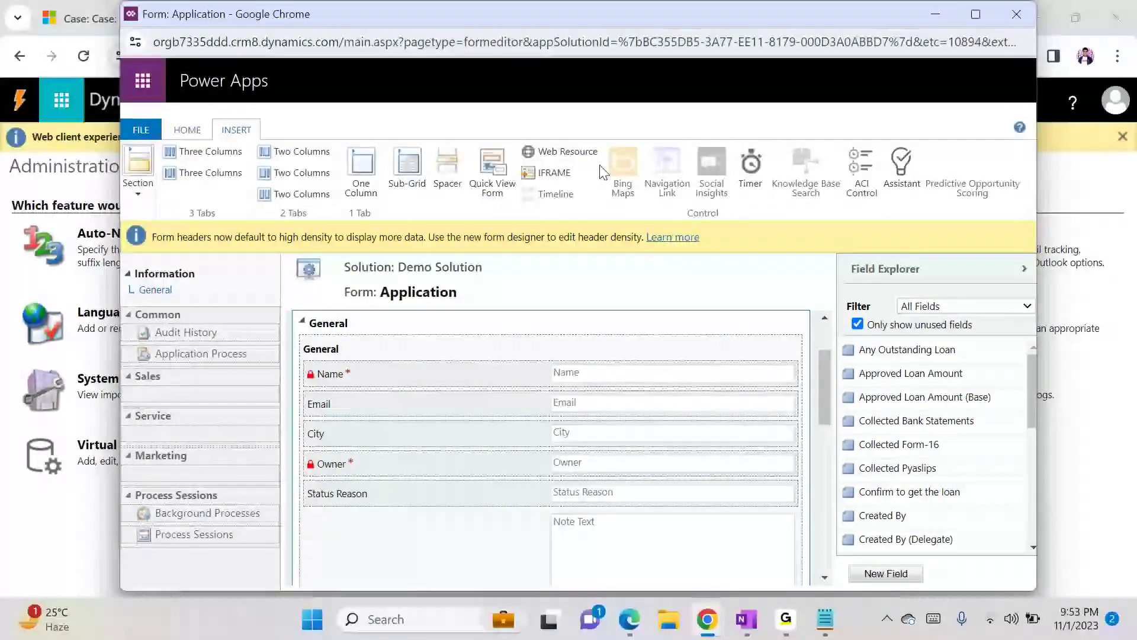
{"action": "left_click", "coordinate": [551, 37]}
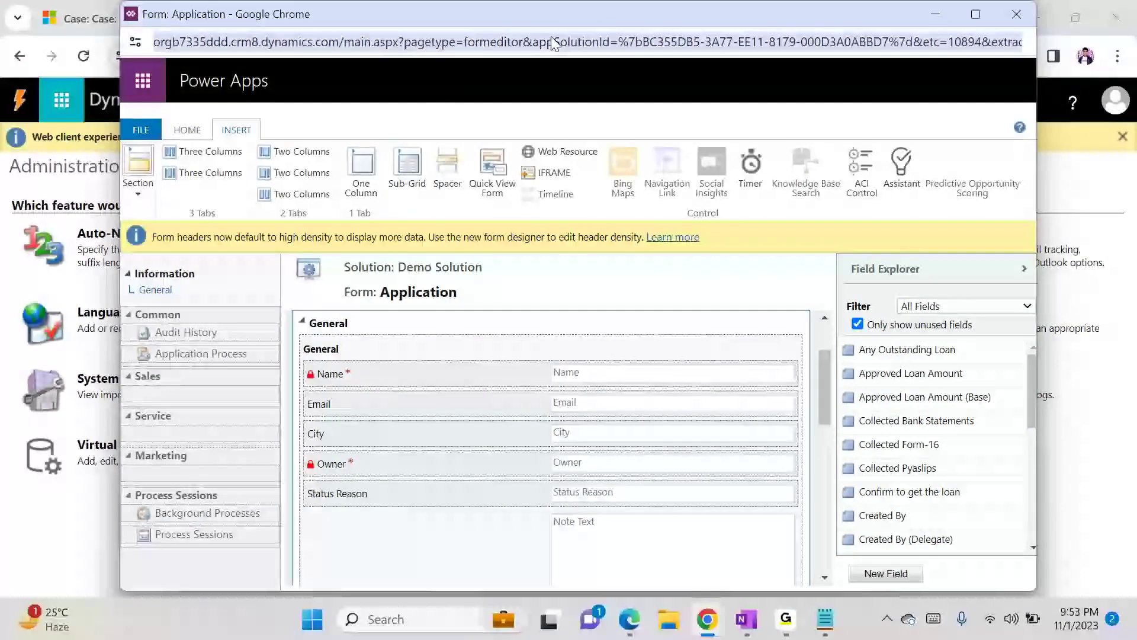
{"action": "key", "text": "Return"}
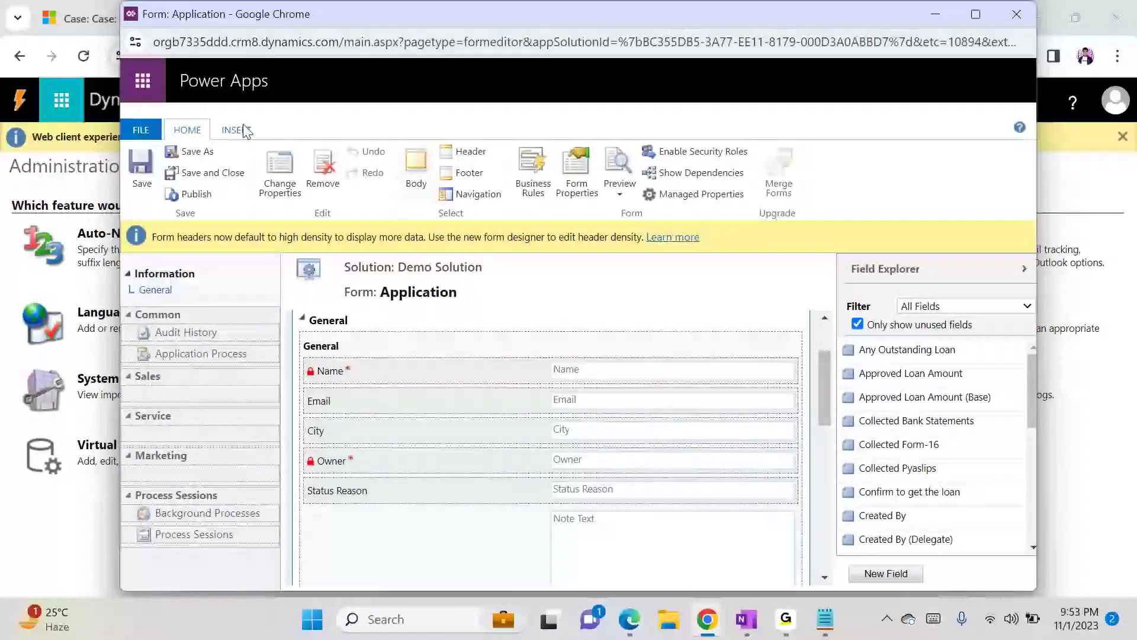
{"action": "left_click", "coordinate": [245, 130]}
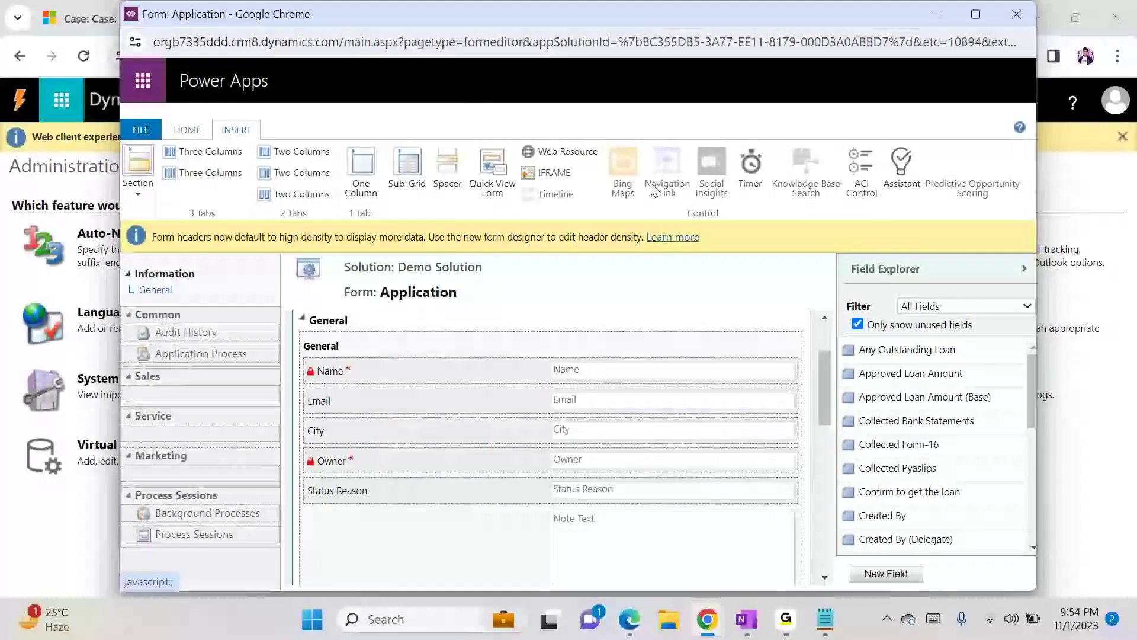
{"action": "left_click", "coordinate": [187, 130]}
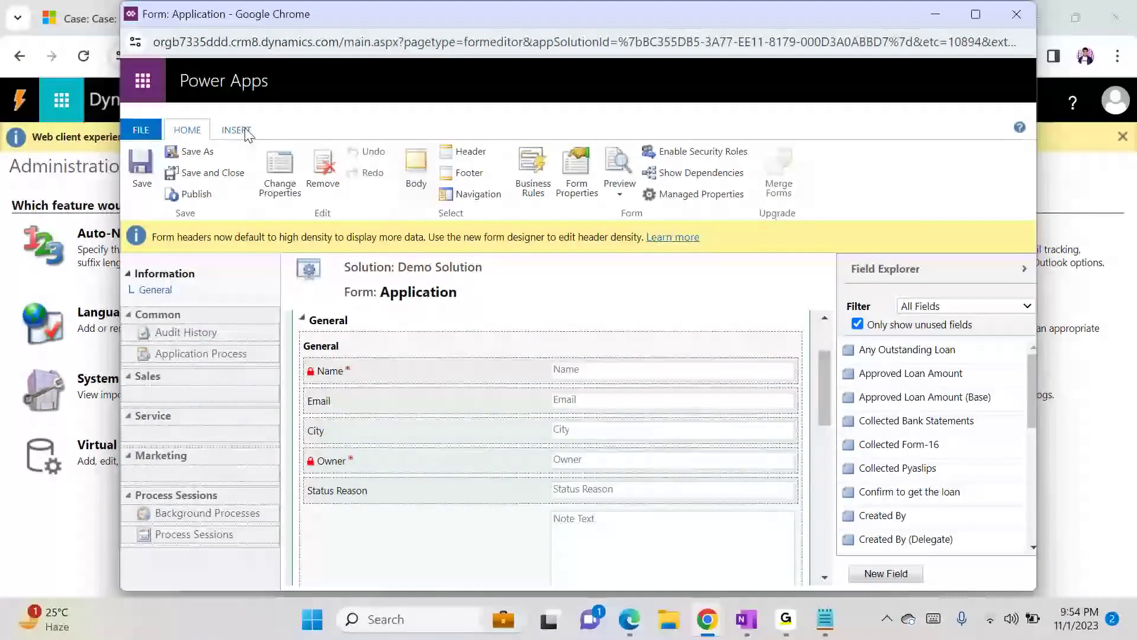
{"action": "left_click", "coordinate": [238, 131]}
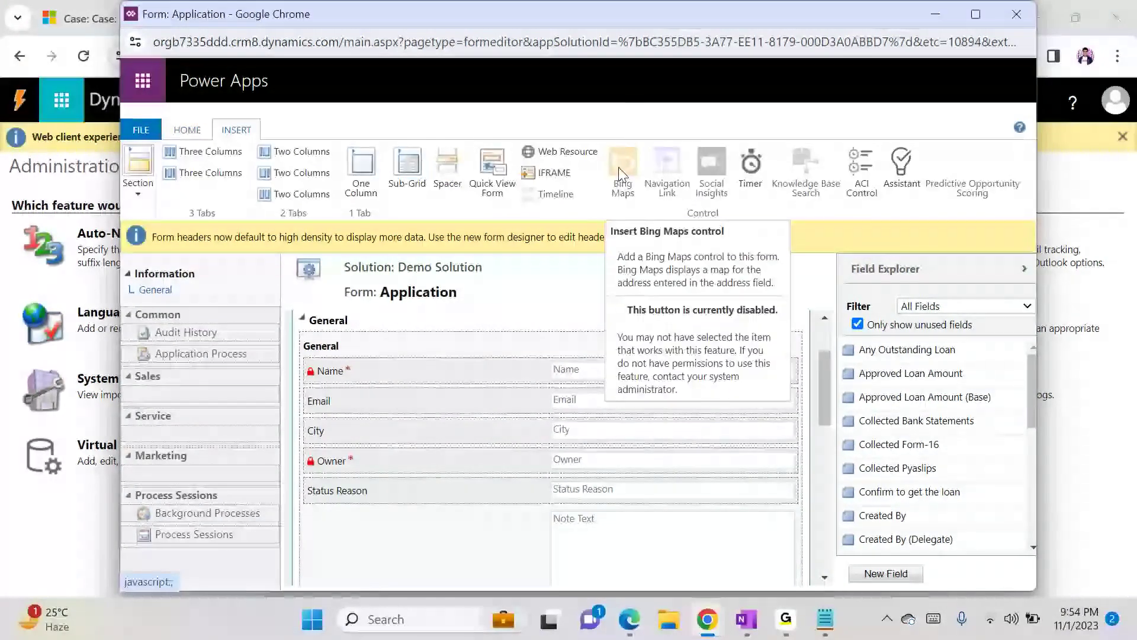
- Close the form editor and add the existing Account entity to Demo Solution
{"action": "left_click", "coordinate": [1023, 24]}
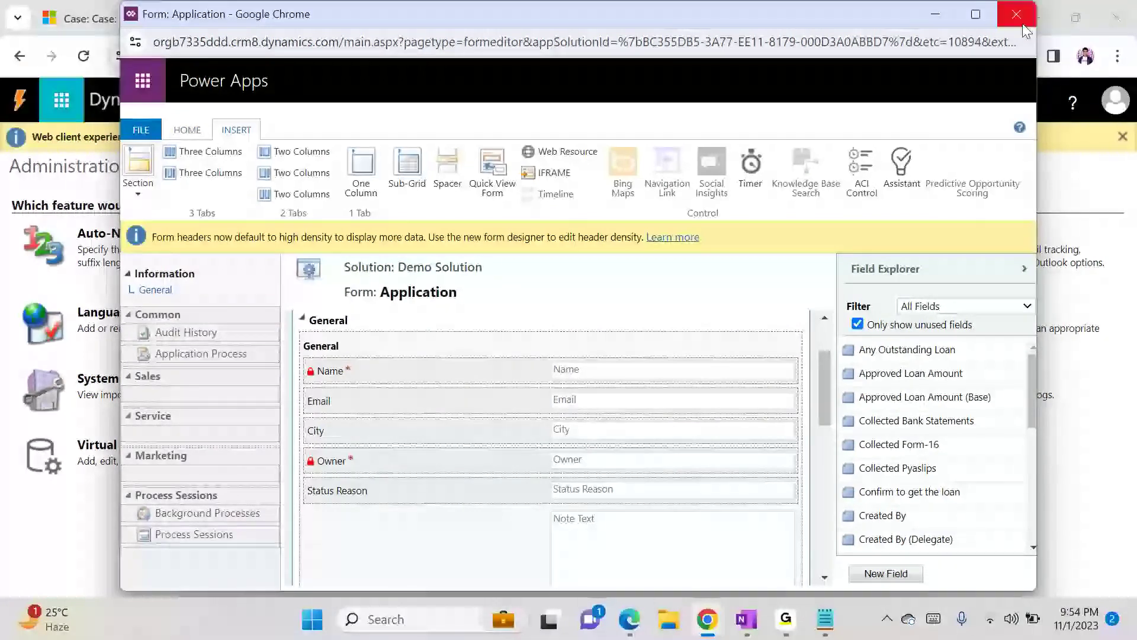
{"action": "left_click", "coordinate": [190, 299]}
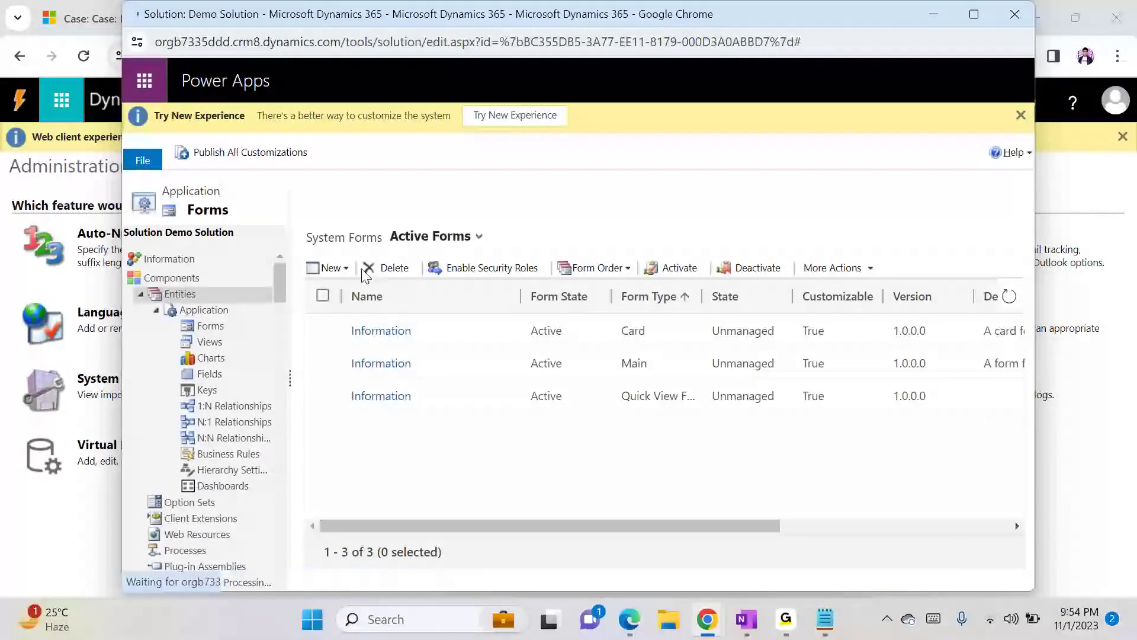
{"action": "left_click", "coordinate": [393, 268]}
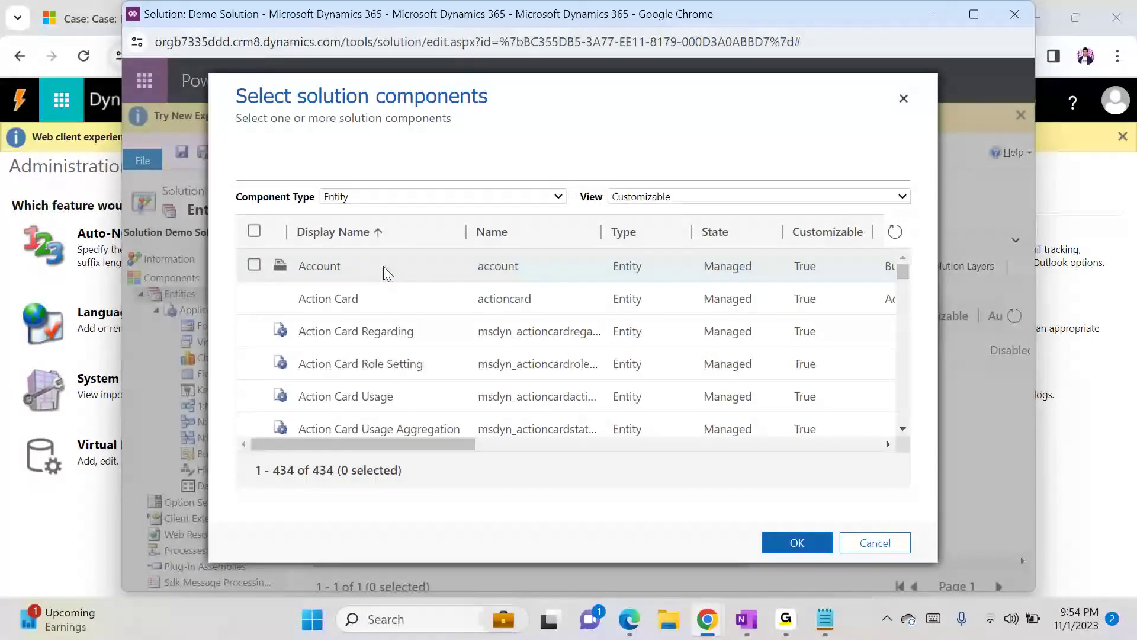
{"action": "left_click", "coordinate": [386, 271]}
{"action": "left_click", "coordinate": [795, 545]}
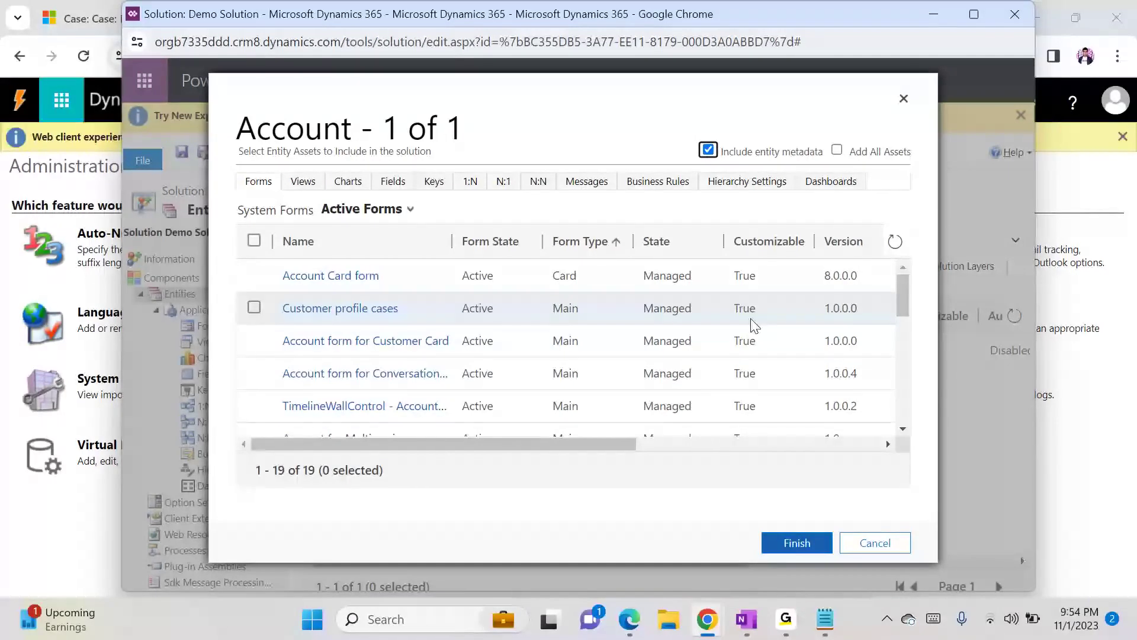
{"action": "scroll", "coordinate": [902, 360], "scroll_direction": "down", "scroll_amount": 3}
{"action": "left_click", "coordinate": [691, 380]}
{"action": "left_click", "coordinate": [795, 543]}
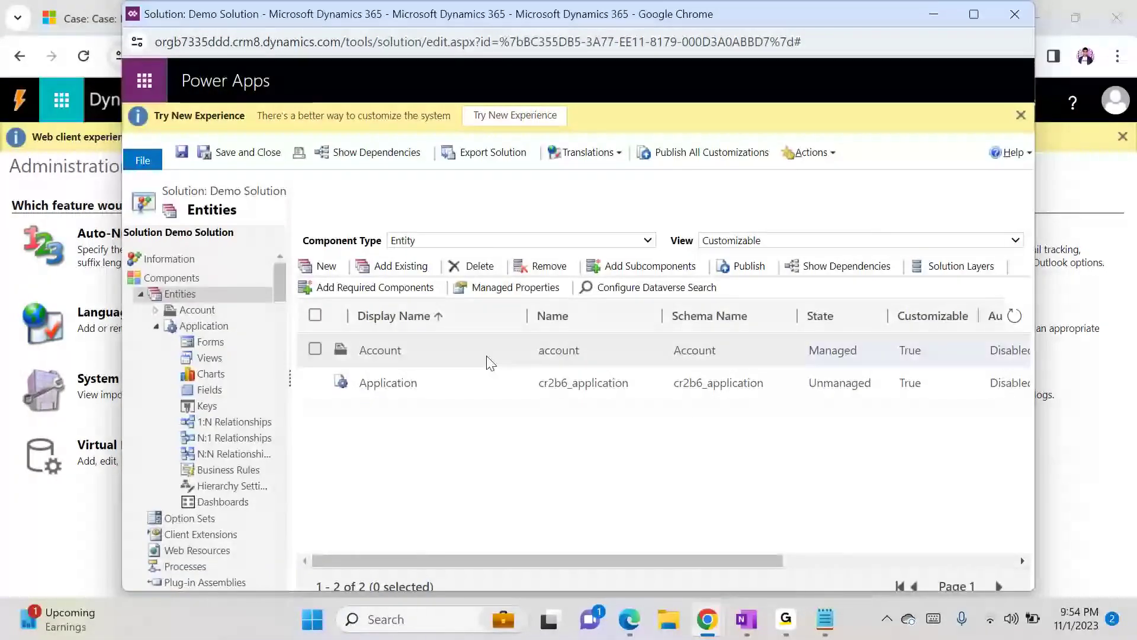
- Open the Account main form from Demo Solution and inspect its insertable controls
{"action": "left_click", "coordinate": [156, 311]}
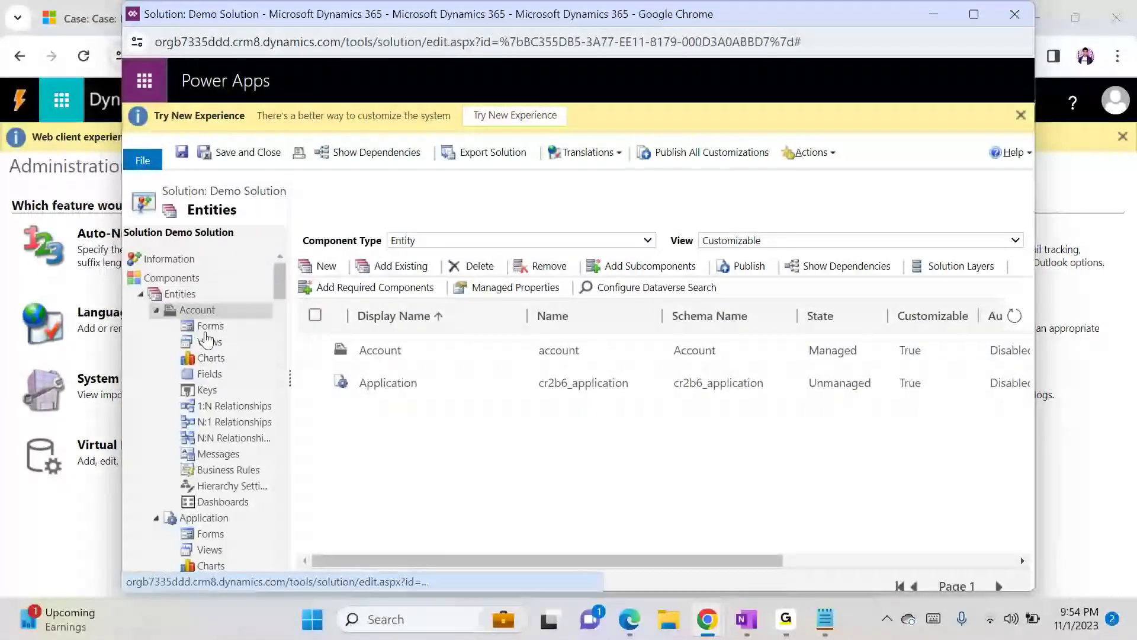
{"action": "left_click", "coordinate": [210, 325]}
{"action": "left_click", "coordinate": [352, 337]}
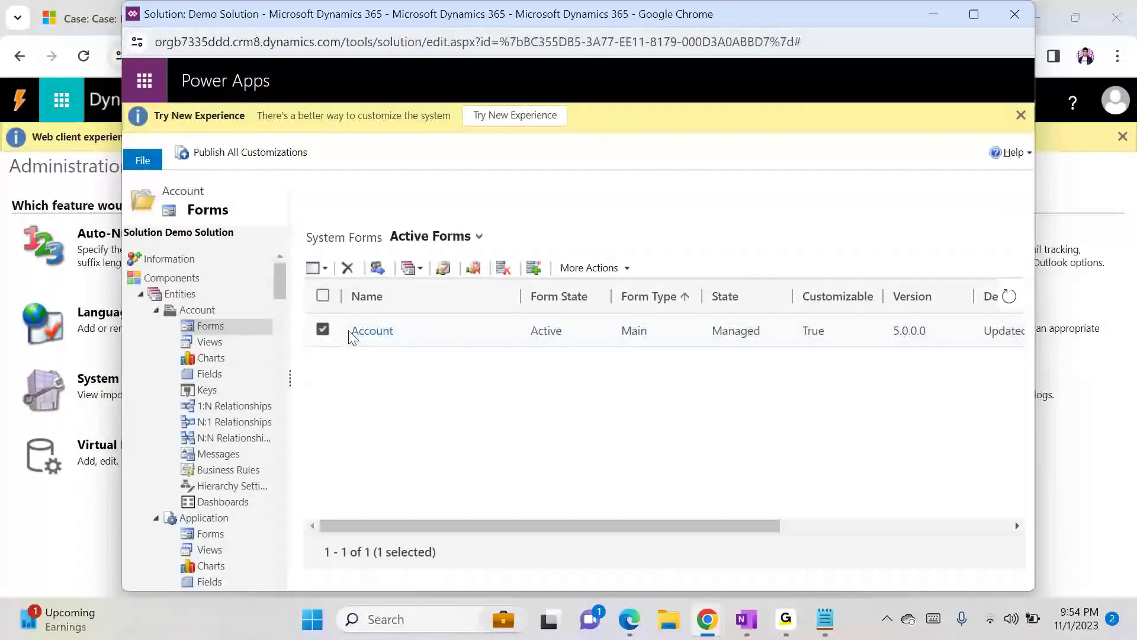
{"action": "left_click", "coordinate": [360, 336]}
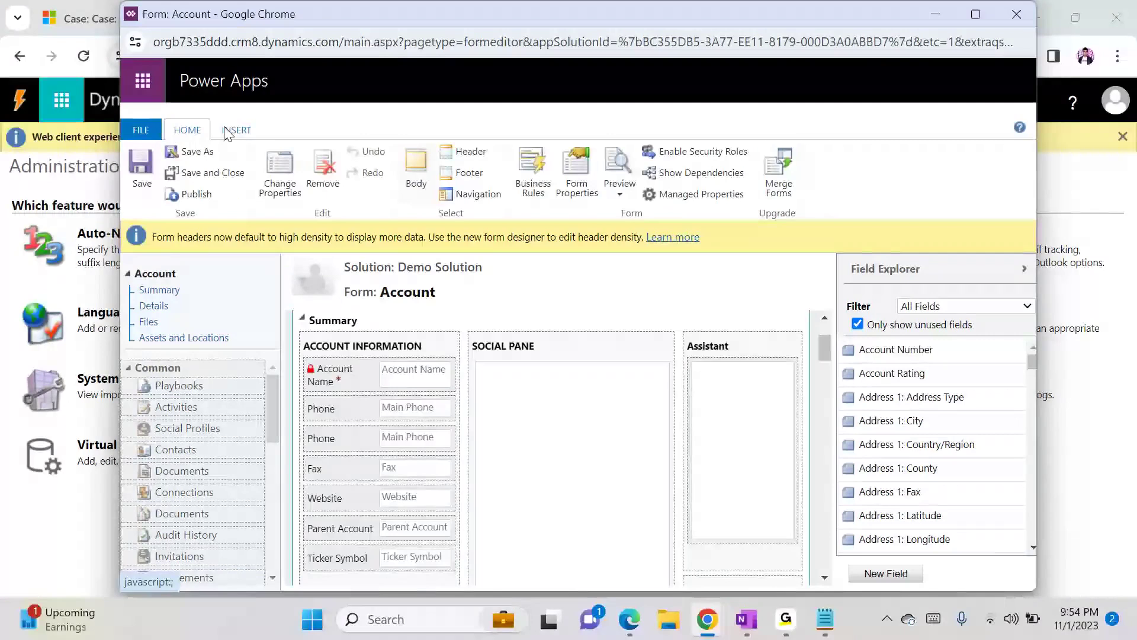
{"action": "left_click", "coordinate": [234, 131]}
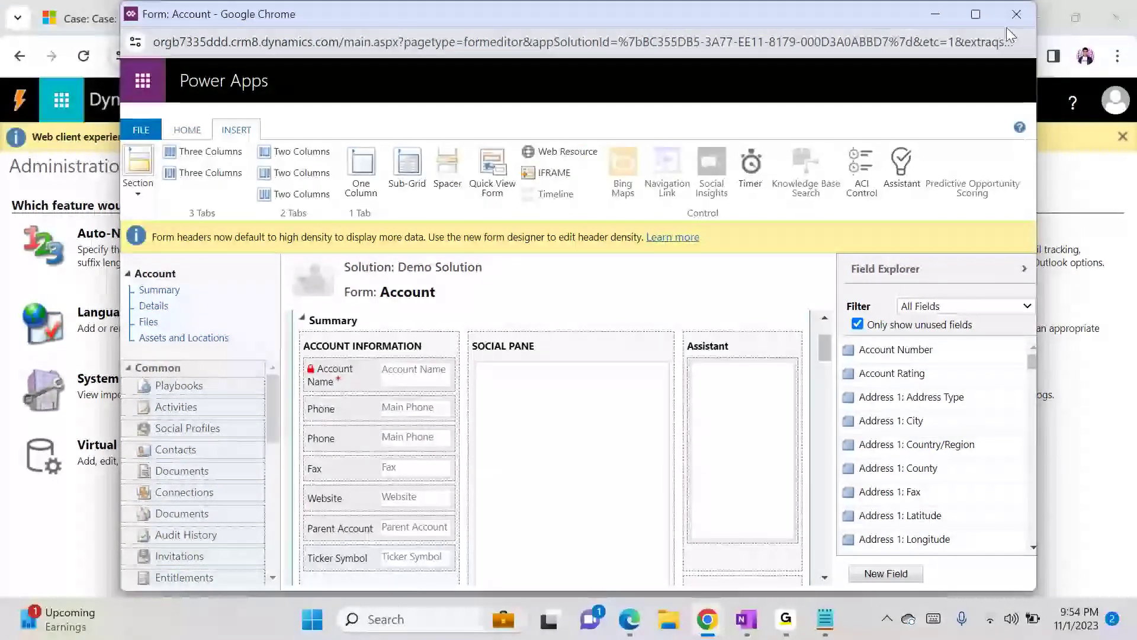
- Close the form editor and solution windows and open System Settings from Administration
{"action": "left_click", "coordinate": [1016, 13]}
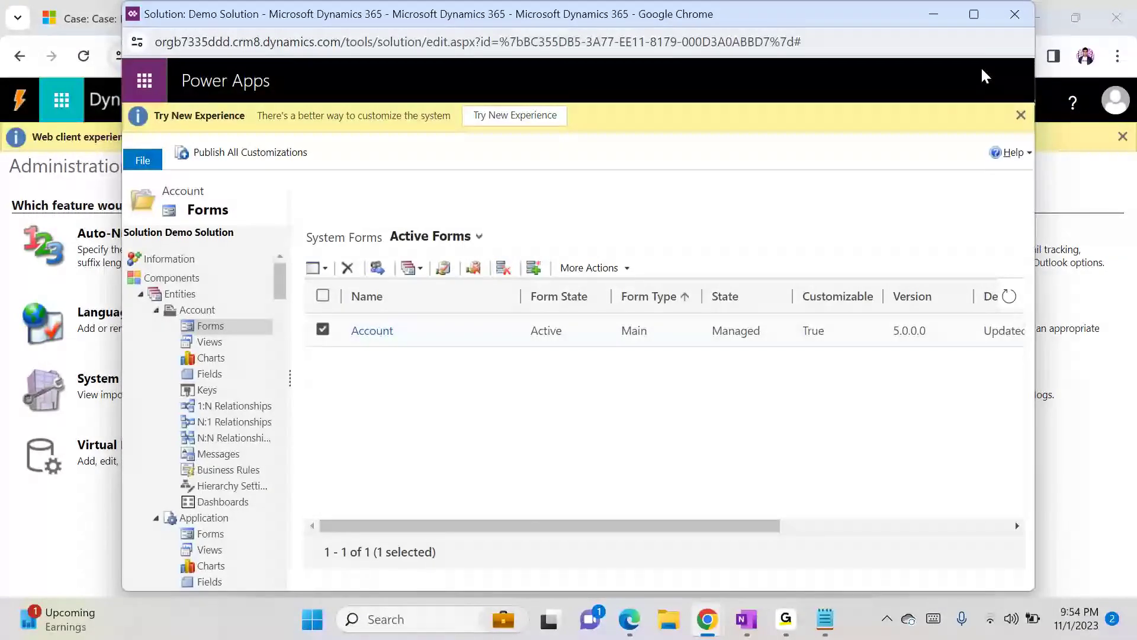
{"action": "left_click", "coordinate": [1016, 15]}
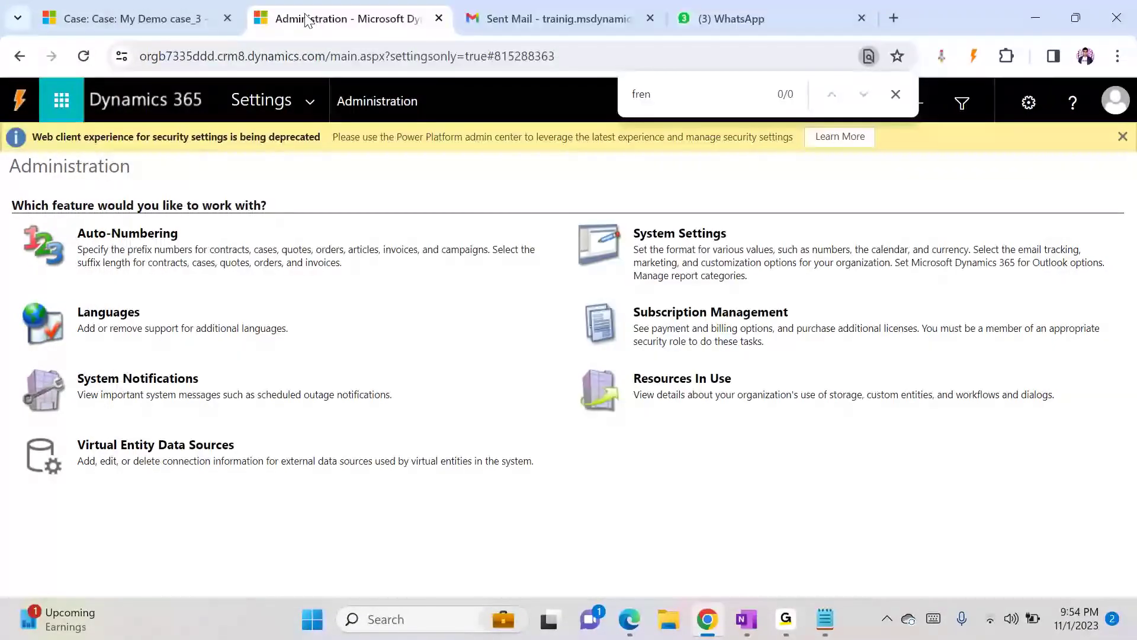
{"action": "left_click", "coordinate": [495, 6]}
{"action": "left_click", "coordinate": [335, 7]}
{"action": "left_click", "coordinate": [657, 242]}
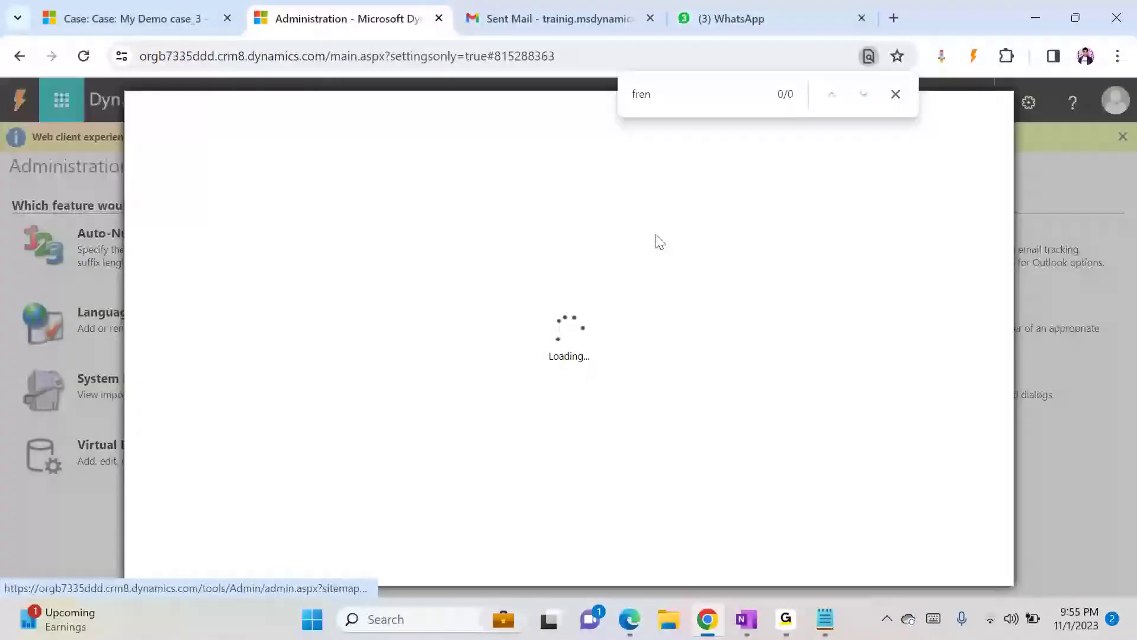
- Search System Settings for the Bing Maps option and close the dialog with OK
{"action": "left_click_drag", "start_coordinate": [1004, 296], "coordinate": [1007, 422]}
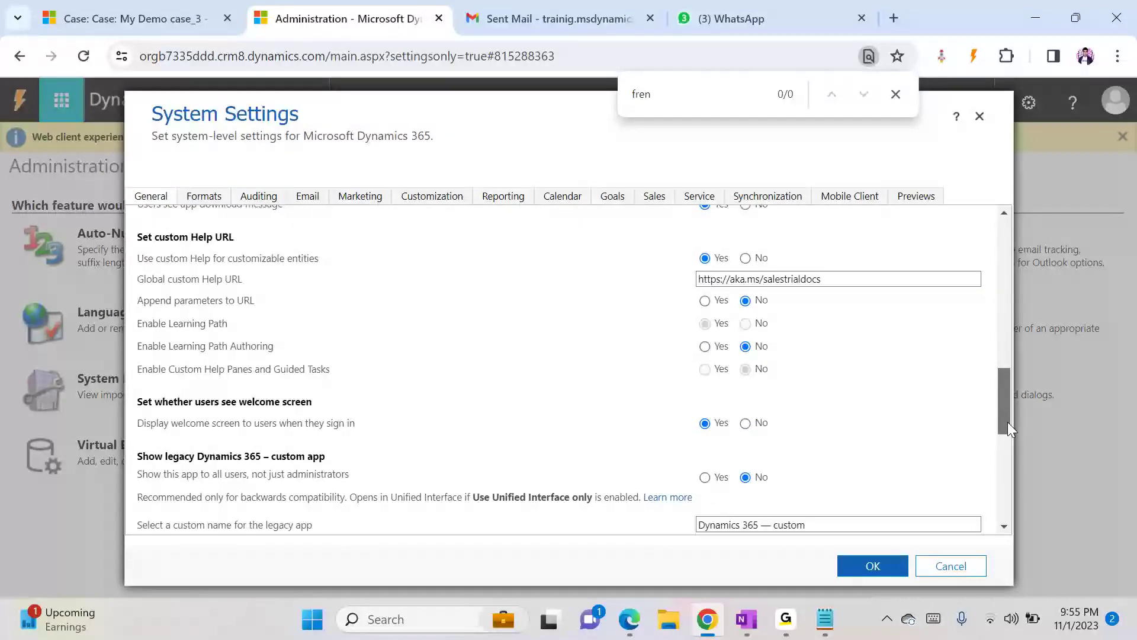
{"action": "left_click_drag", "start_coordinate": [1007, 422], "coordinate": [999, 532]}
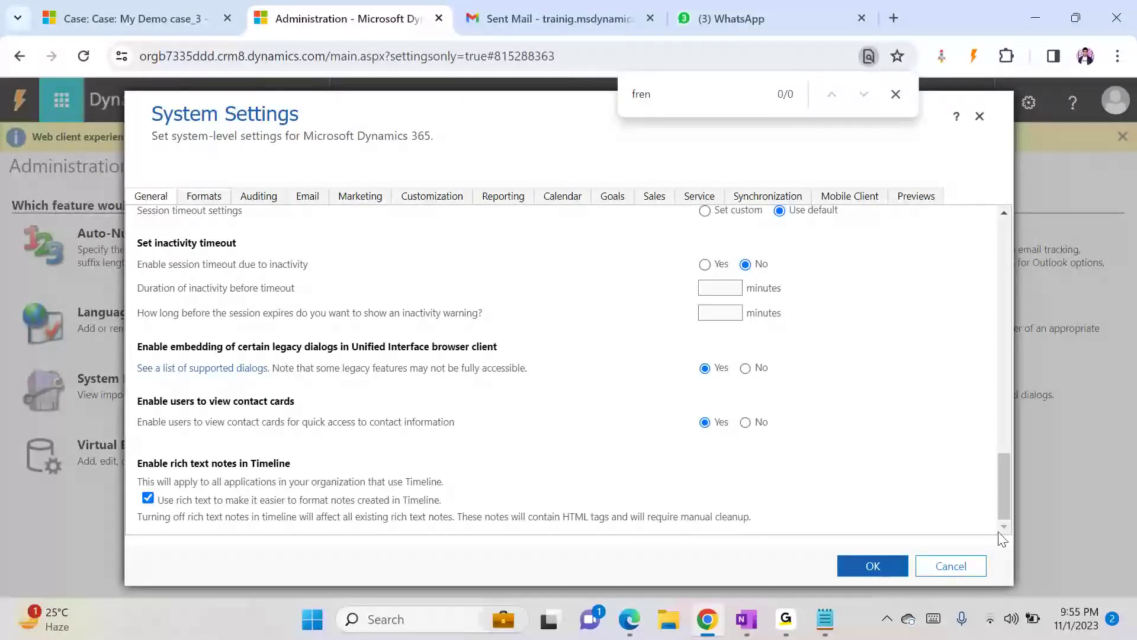
{"action": "key", "text": "ctrl+f"}
{"action": "type", "text": "bing"}
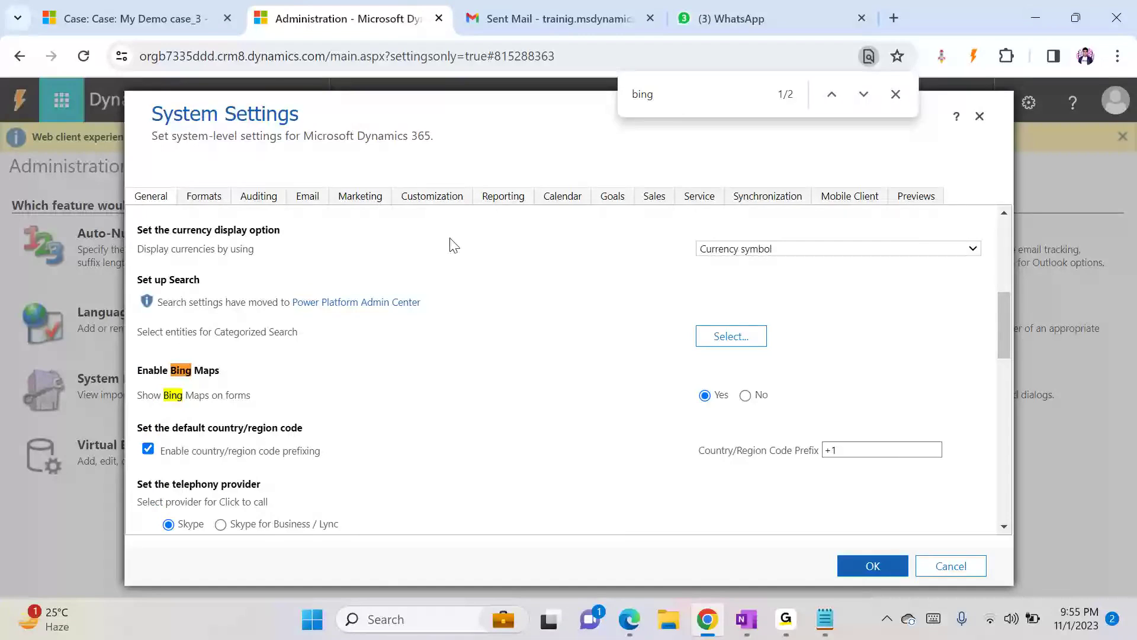
{"action": "left_click", "coordinate": [868, 570]}
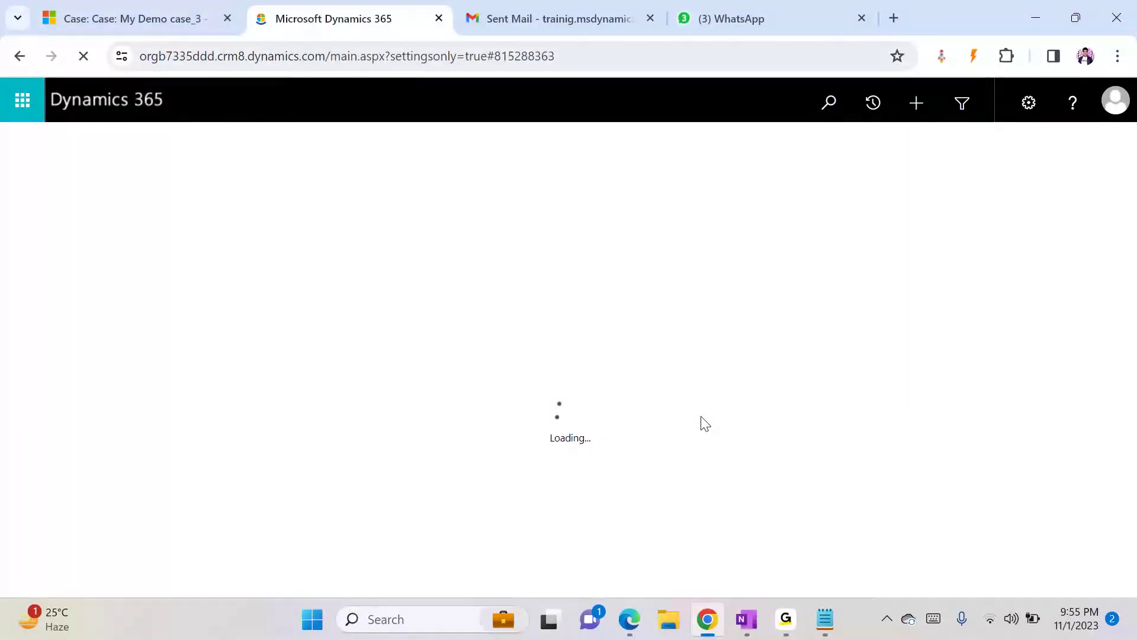
- Reopen Demo Solution's Account main form in the form editor and view its insertable controls
{"action": "mouse_move", "coordinate": [705, 632]}
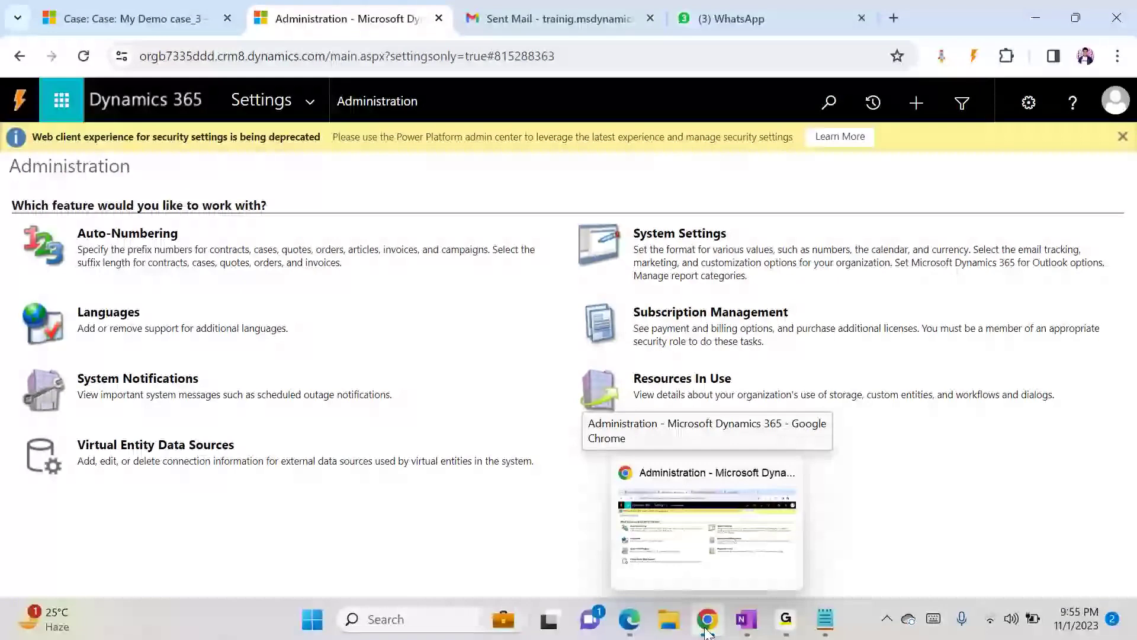
{"action": "left_click", "coordinate": [321, 100]}
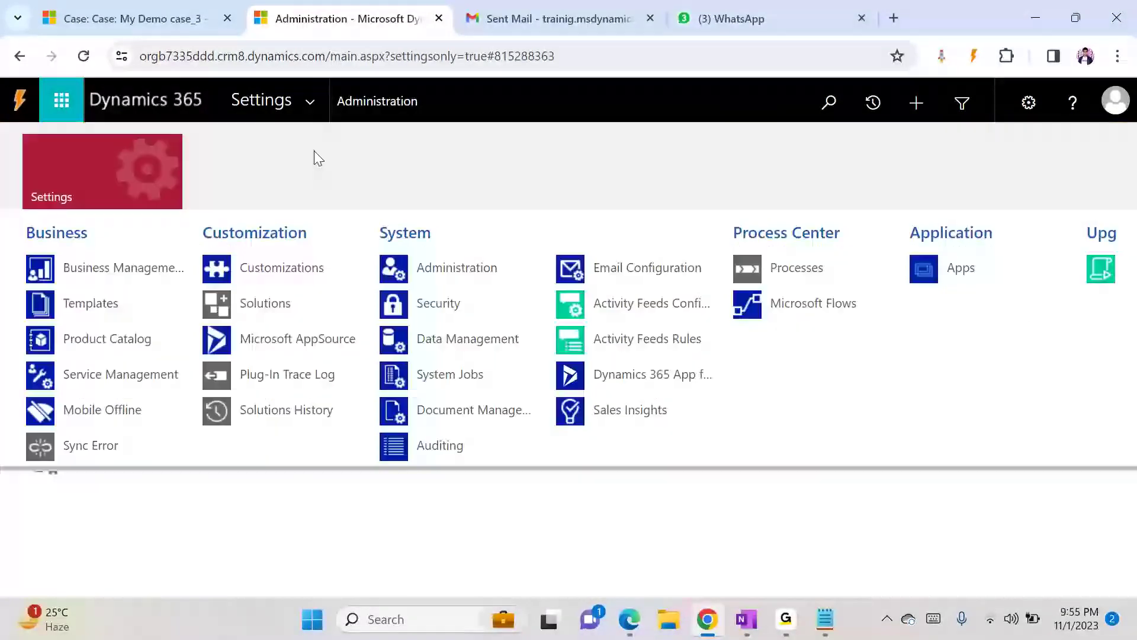
{"action": "left_click", "coordinate": [275, 307]}
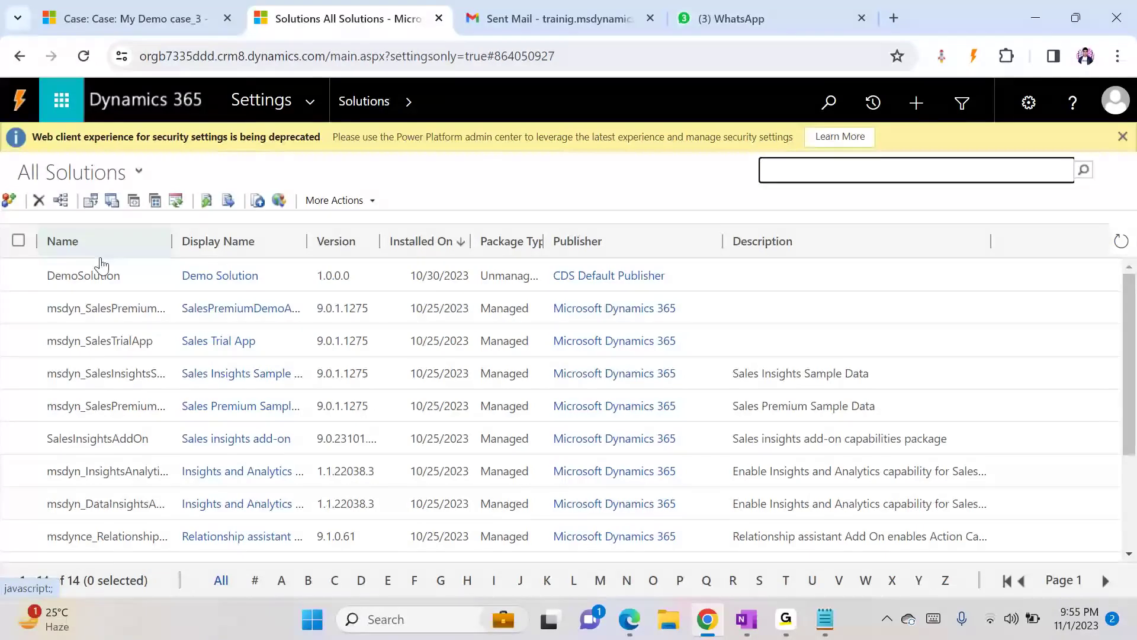
{"action": "double_click", "coordinate": [101, 275]}
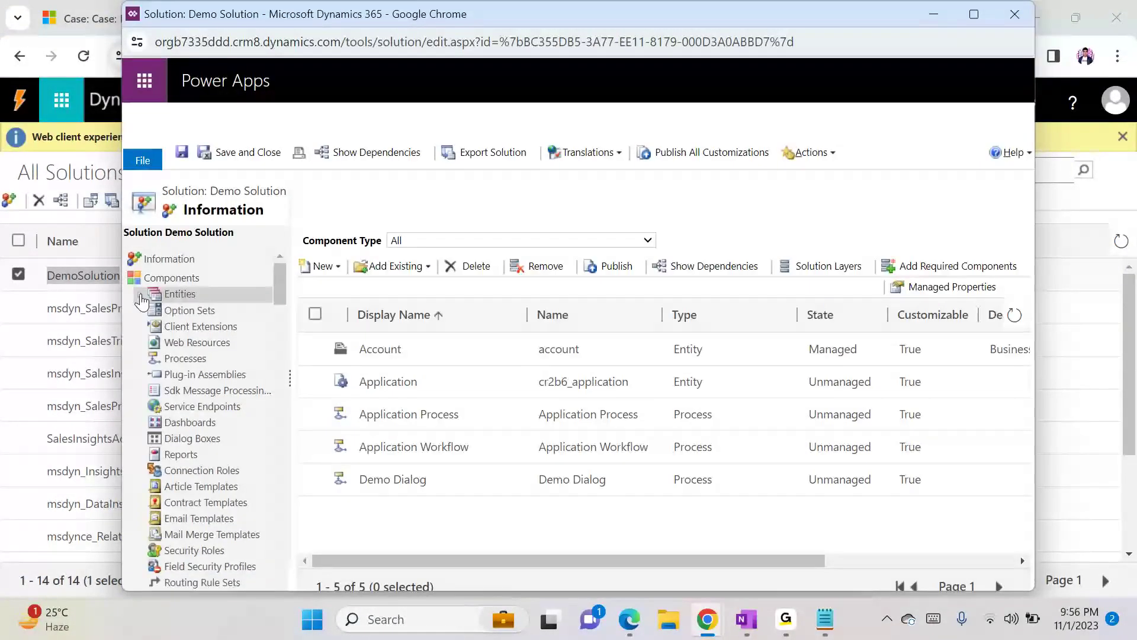
{"action": "left_click", "coordinate": [141, 296]}
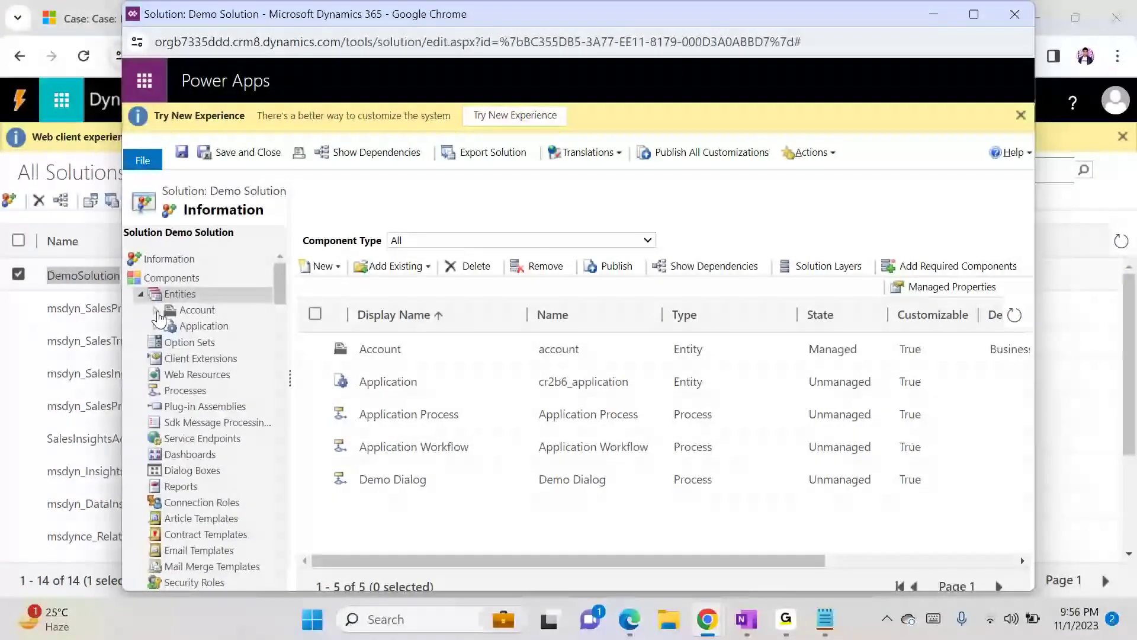
{"action": "left_click", "coordinate": [156, 310]}
{"action": "left_click", "coordinate": [208, 325]}
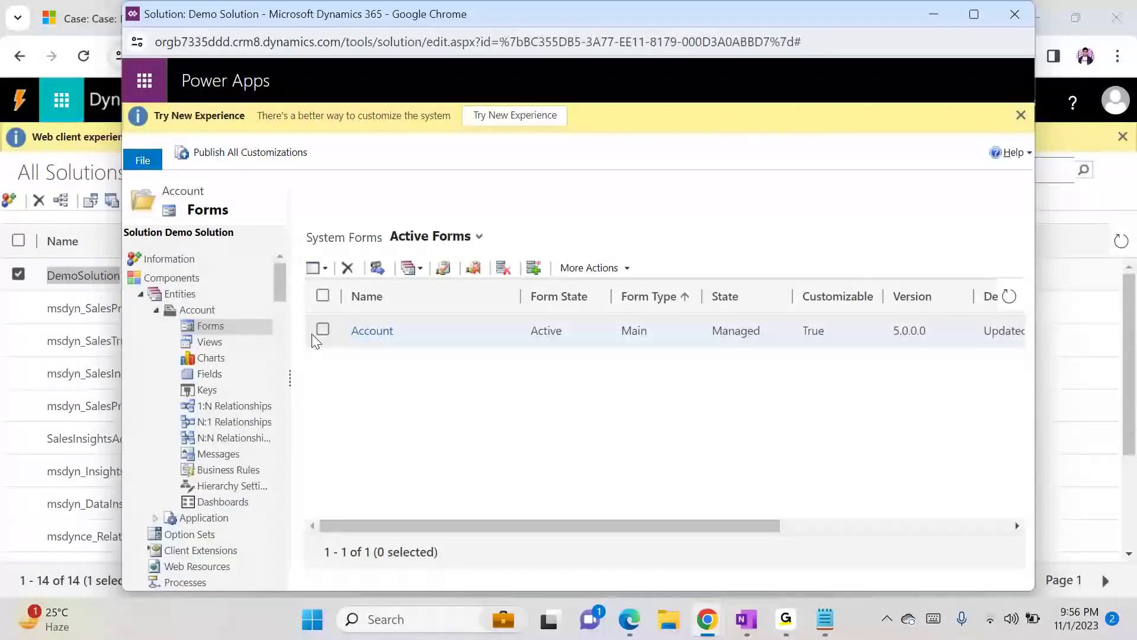
{"action": "left_click", "coordinate": [361, 333]}
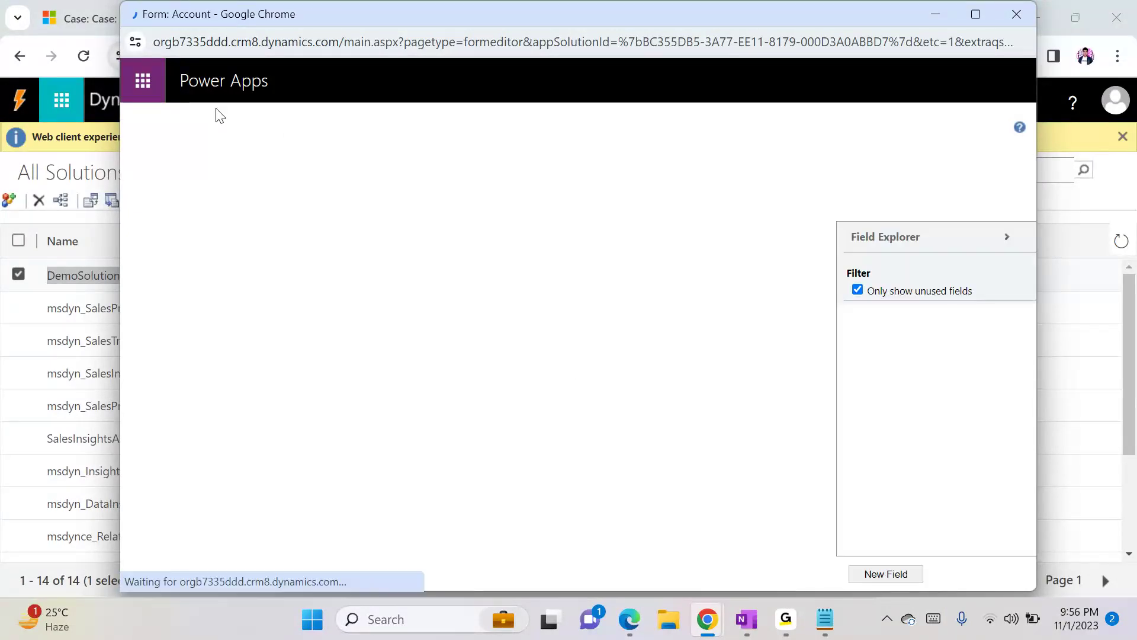
{"action": "left_click", "coordinate": [236, 131]}
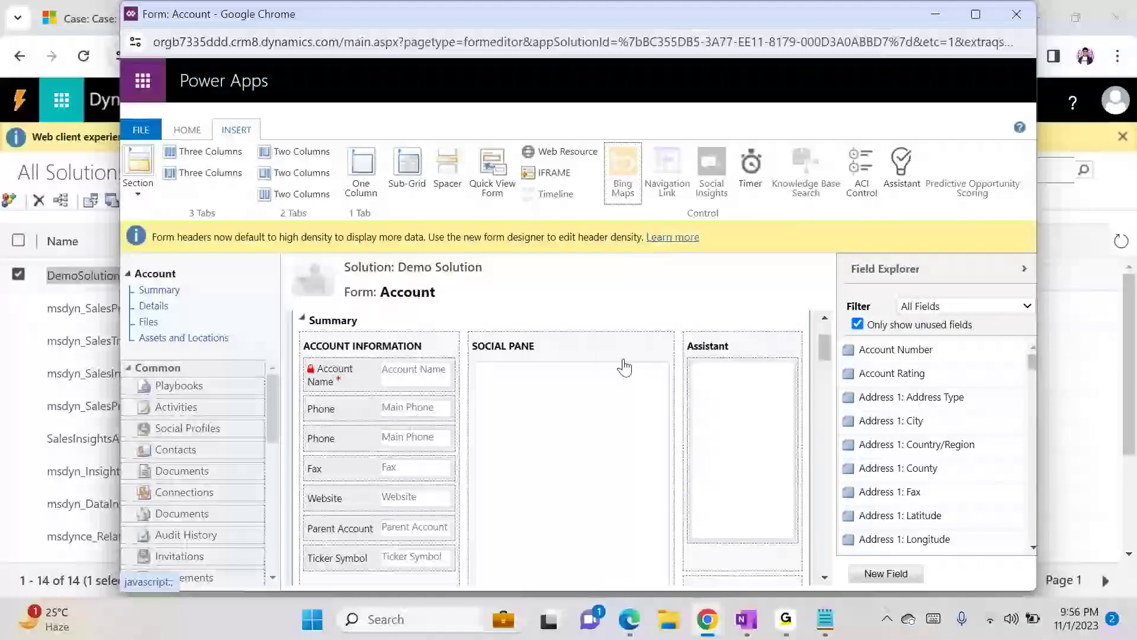
- Select fields and the Map View area on the Account form and check the Bing Maps control again
{"action": "left_click", "coordinate": [341, 446]}
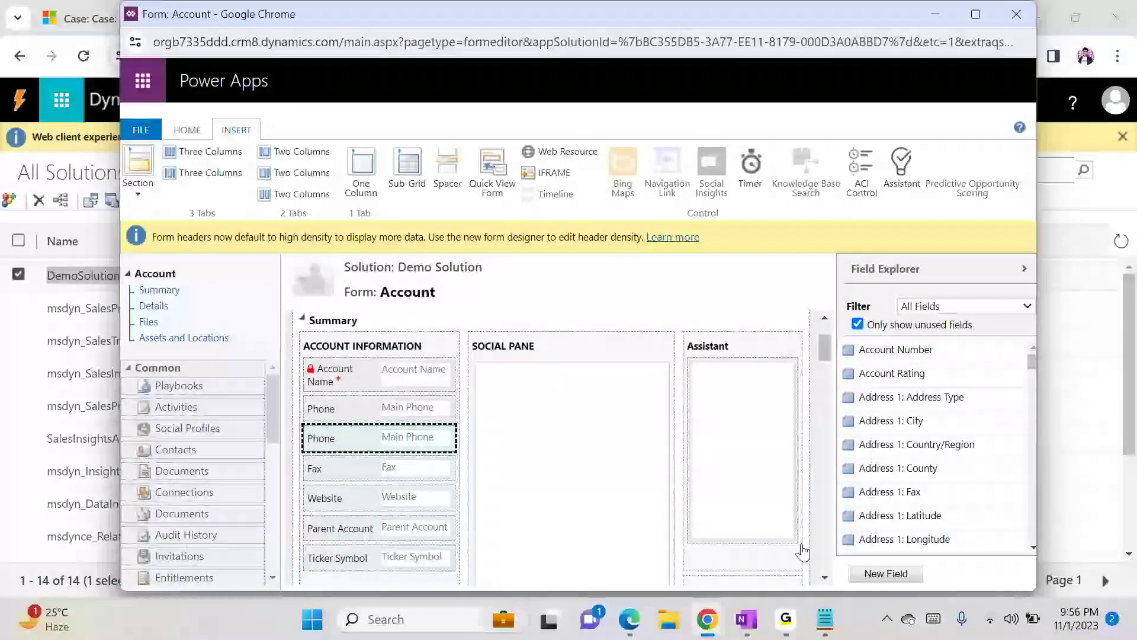
{"action": "scroll", "coordinate": [822, 570], "scroll_direction": "down", "scroll_amount": 10}
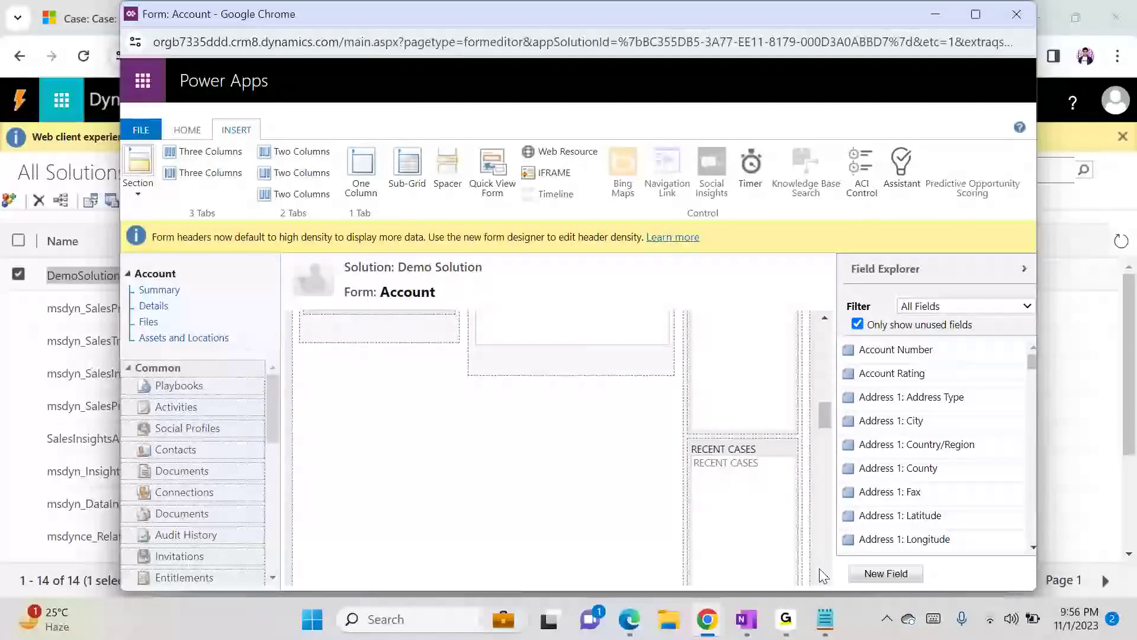
{"action": "left_click", "coordinate": [348, 336]}
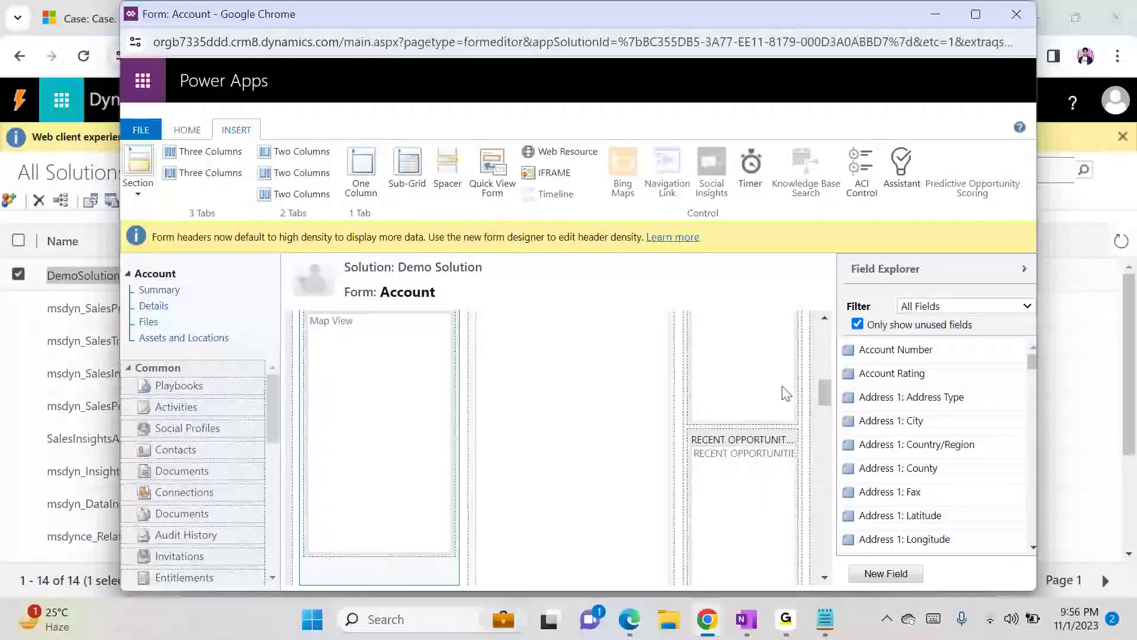
{"action": "mouse_move", "coordinate": [828, 390]}
{"action": "left_mouse_down"}
{"action": "mouse_move", "coordinate": [829, 374]}
{"action": "mouse_move", "coordinate": [829, 385]}
{"action": "left_mouse_up"}
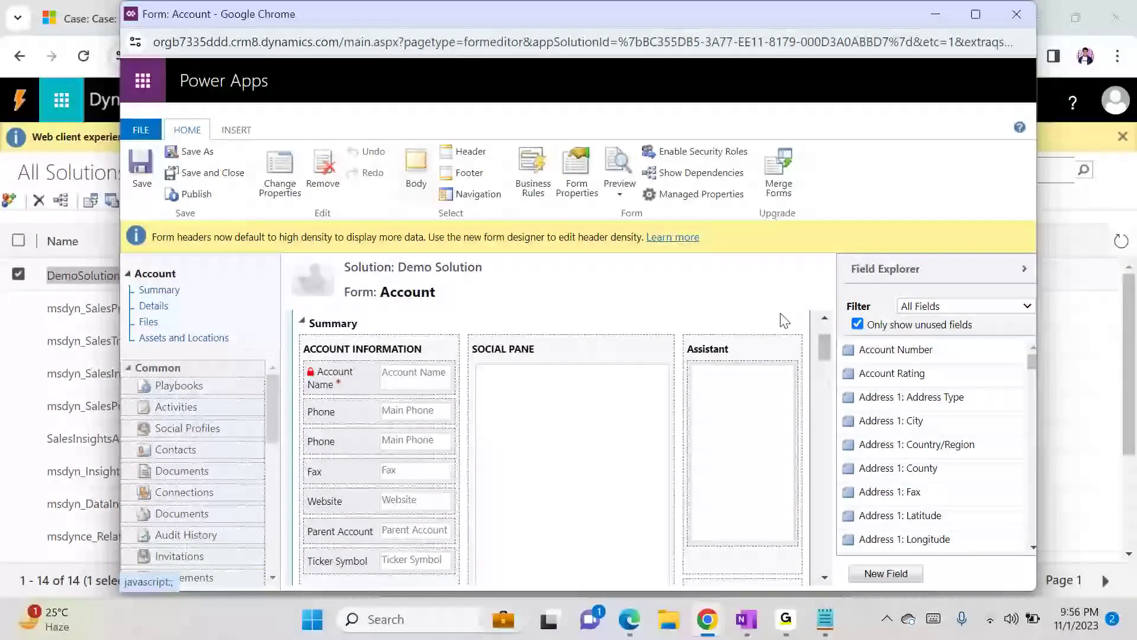
{"action": "left_click", "coordinate": [245, 135]}
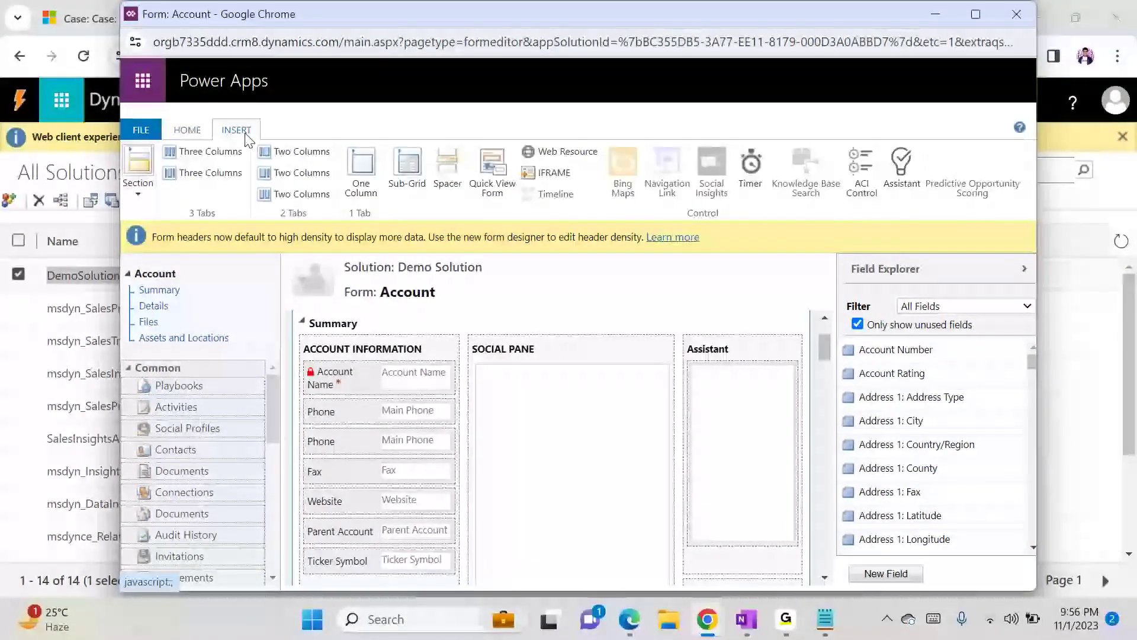
{"action": "left_click", "coordinate": [185, 131]}
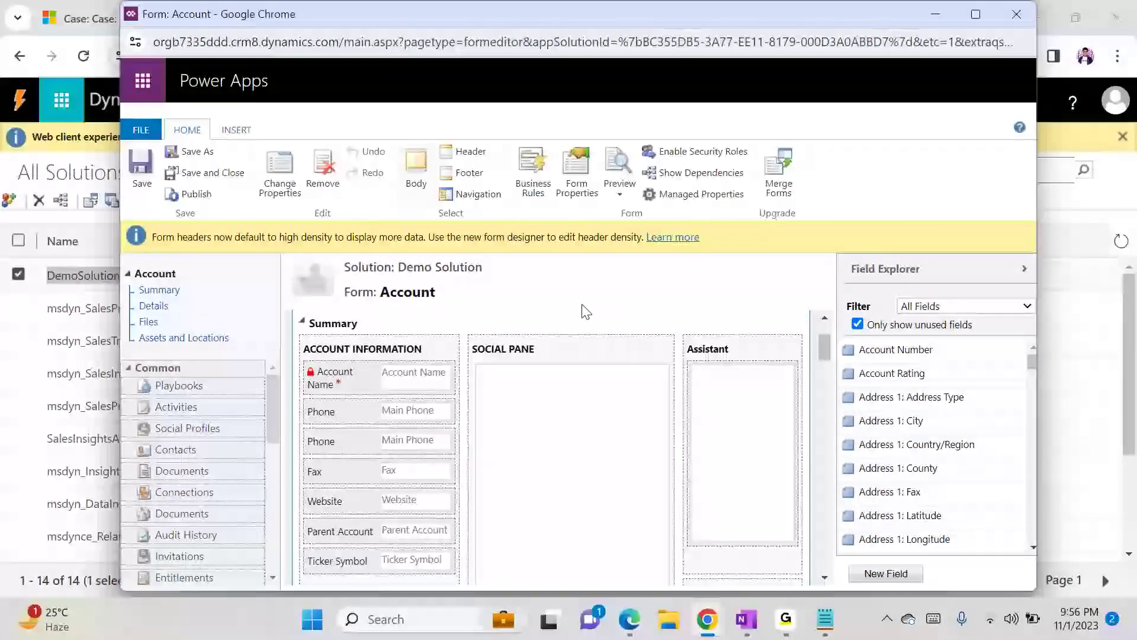
{"action": "left_click", "coordinate": [238, 131]}
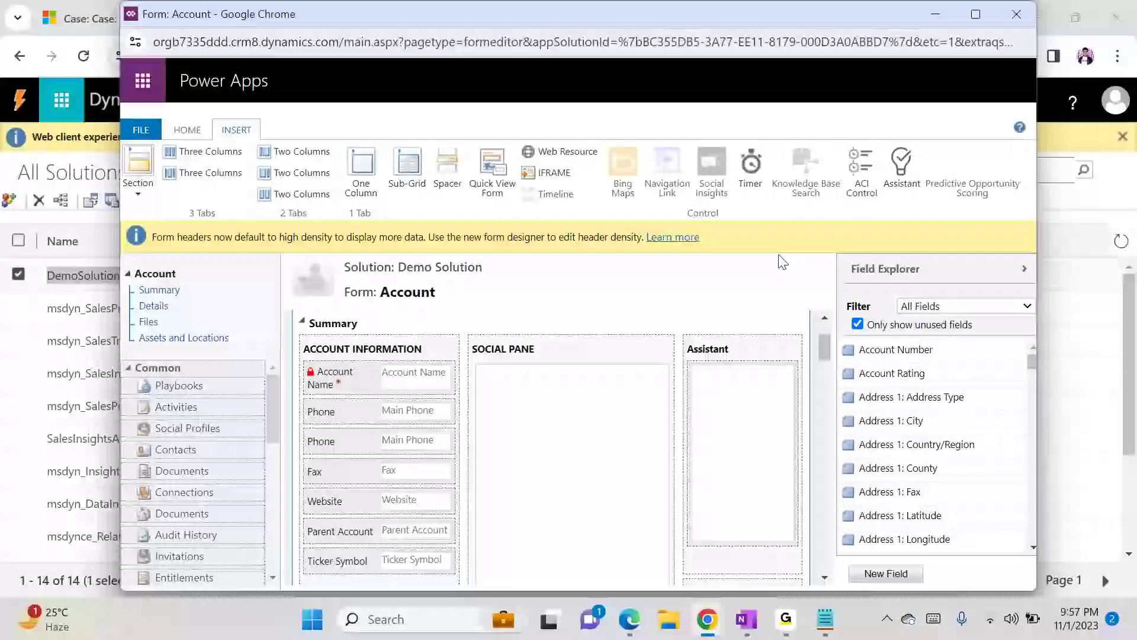
- Minimize the Account form editor and the Demo Solution window
{"action": "left_click", "coordinate": [936, 23]}
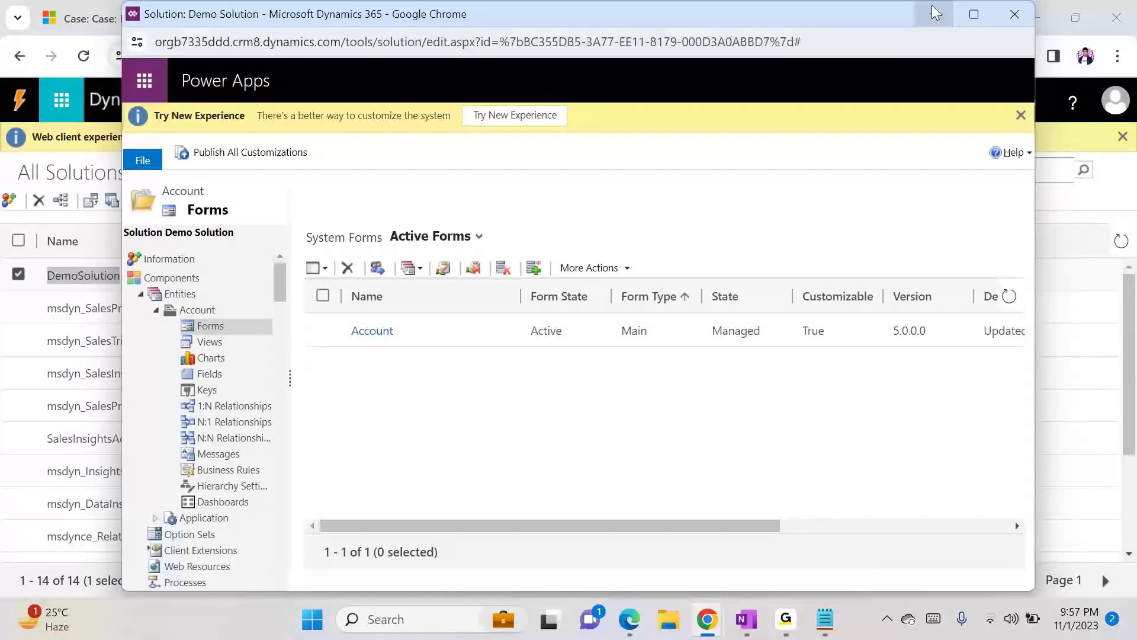
{"action": "left_click", "coordinate": [934, 14]}
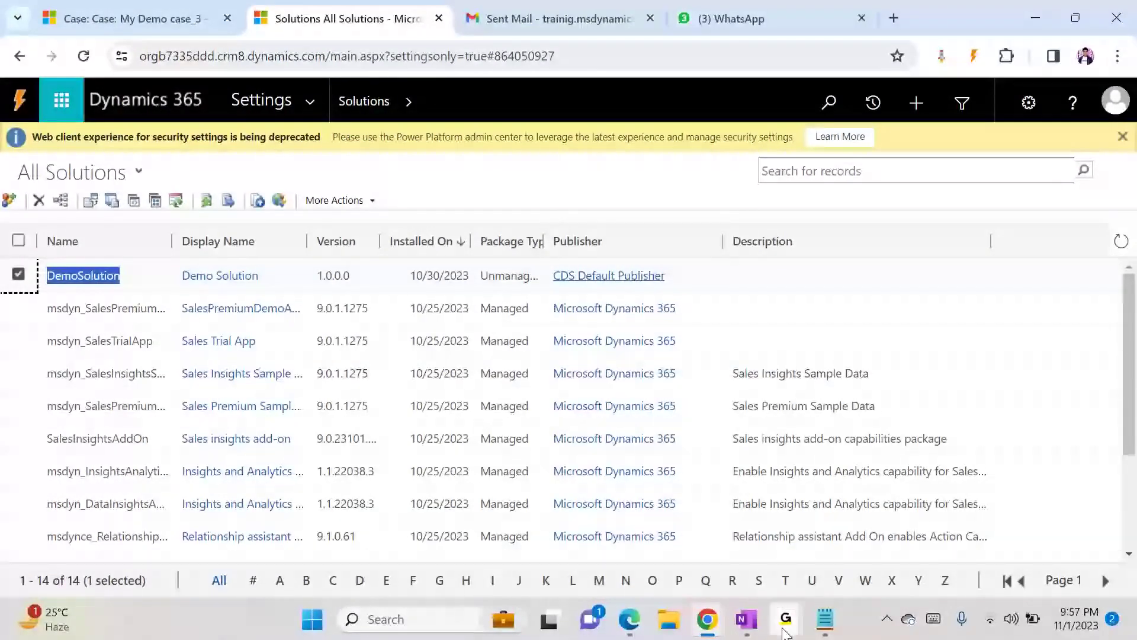
{"action": "mouse_move", "coordinate": [783, 629]}
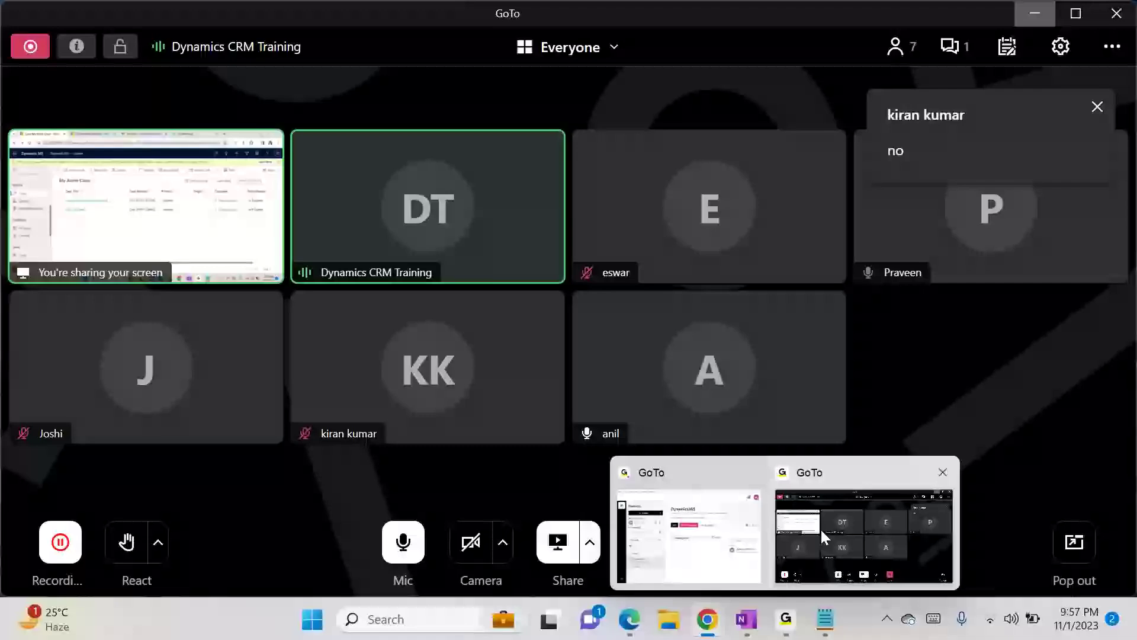